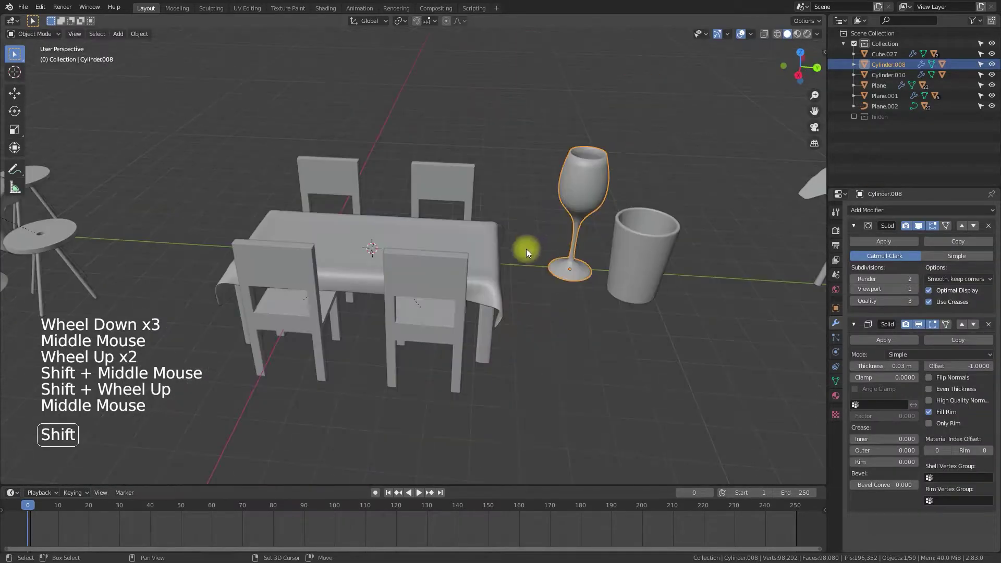
Snap the wine glass to the 3D cursor, scale it down to fit the table and raise it along Z onto the tabletop.
key("shift+s")
left_click(499, 262)
key("s")
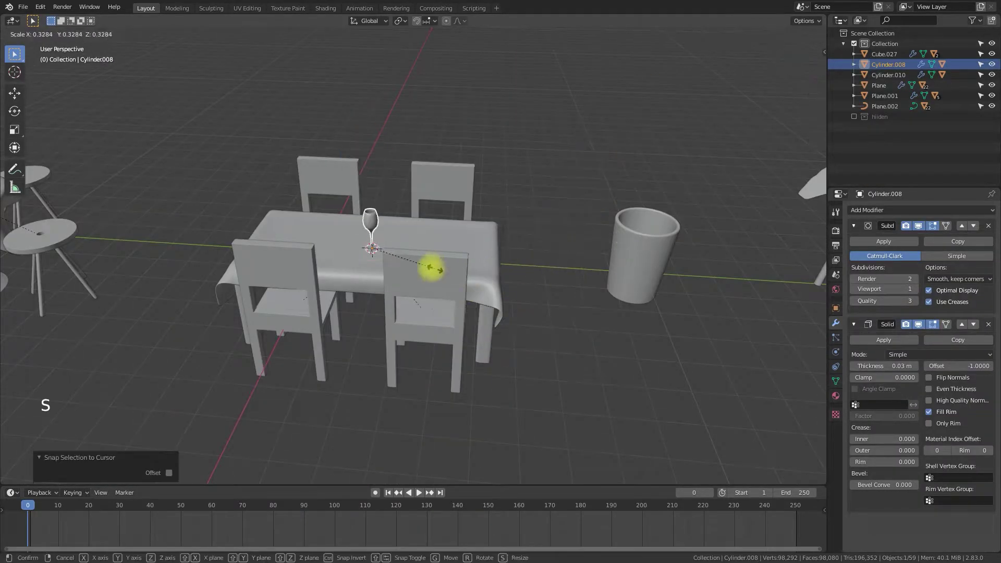
left_click(431, 268)
left_click(301, 177)
key("g")
key("z")
left_click(352, 221)
In top view, move the wine glass about -0.8 m in X and 1.39 m in Y to one corner of the rectangular table.
scroll(353, 221, "down", 5)
middle_click_drag(500, 234, 590, 245)
key("KP_7")
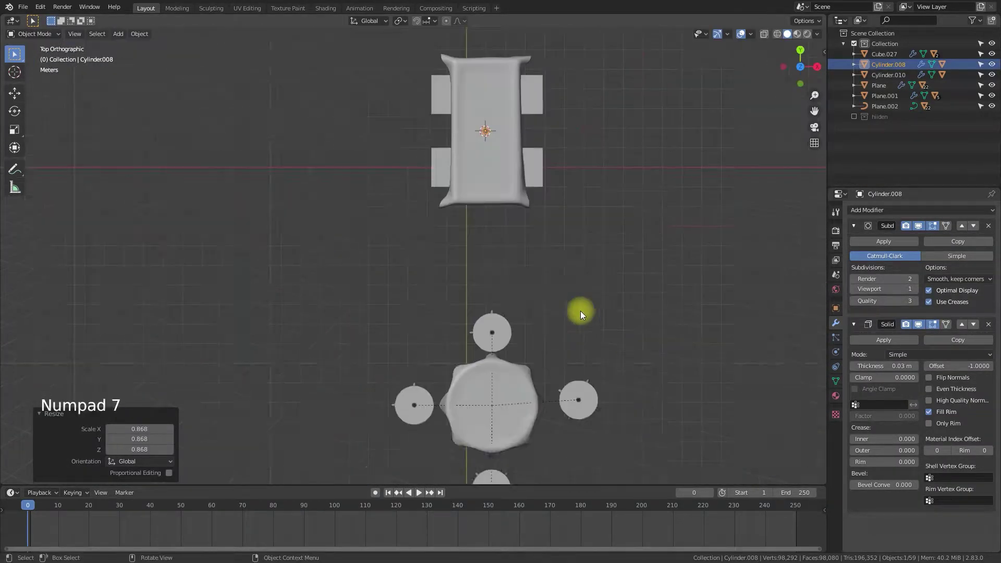
scroll(487, 117, "up", 7)
left_click(476, 205, "shift")
middle_click_drag(492, 172, 496, 244, "shift")
scroll(507, 225, "down", 1)
key("g")
key("shift+z")
left_click(444, 159)
Place three linked duplicates of the wine glass on the tabletop, one at each of the other place settings.
key("alt+d")
key("shift+z")
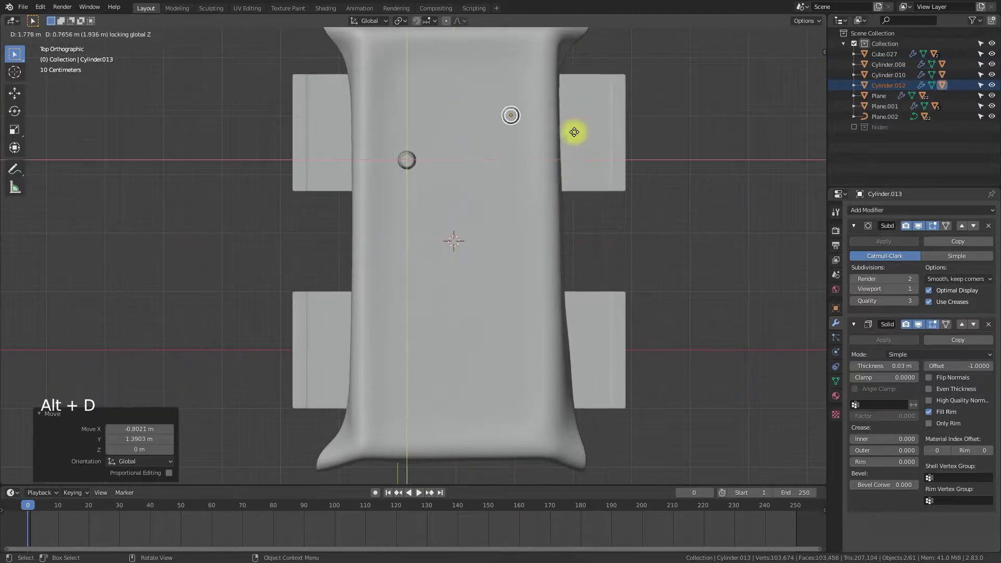
left_click(571, 120)
key("alt+d")
left_click(536, 467)
key("alt+d")
left_click(442, 398)
scroll(561, 417, "down", 6)
middle_click_drag(560, 417, 500, 344)
left_click(500, 344)
scroll(500, 344, "up", 5)
middle_click_drag(501, 344, 483, 326)
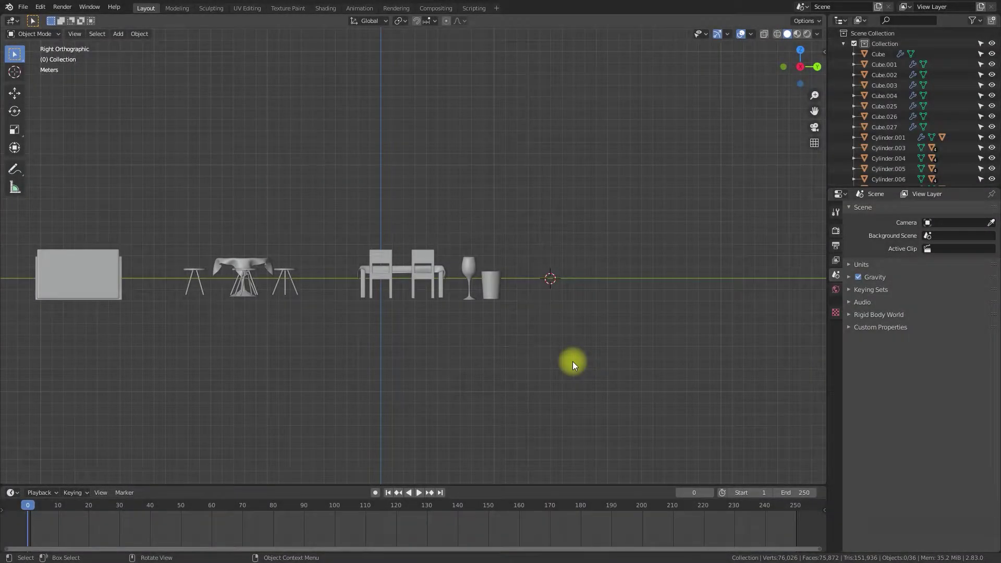
Look up the Add Single Vert option among the mesh primitives, using the right orthographic view around the 3D cursor.
middle_click_drag(571, 361, 516, 356)
scroll(542, 380, "down", 3)
scroll(511, 354, "up", 6)
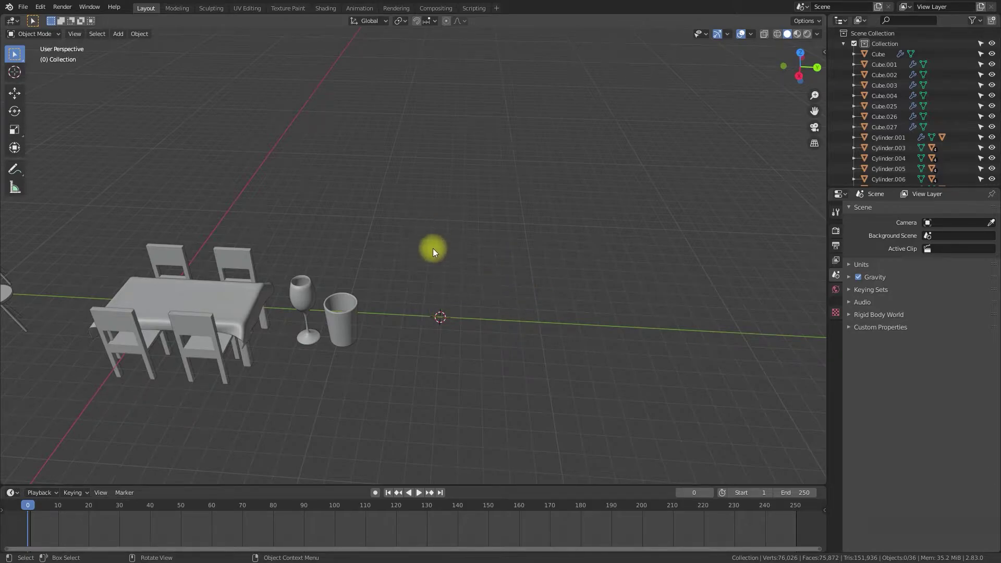
scroll(523, 275, "up", 1, "shift")
middle_click_drag(523, 275, 476, 225, "shift")
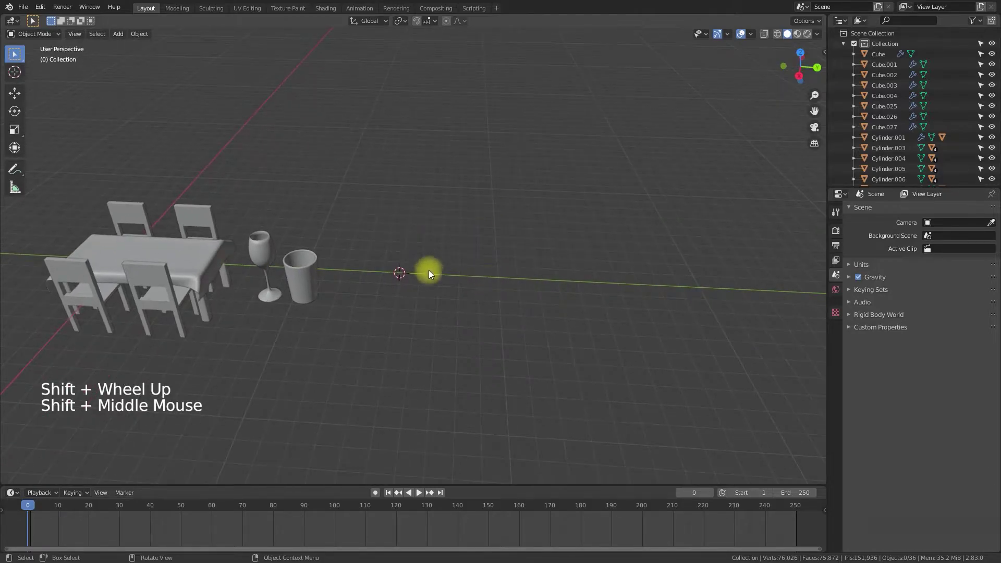
middle_click_drag(421, 283, 458, 320)
key("KP_3")
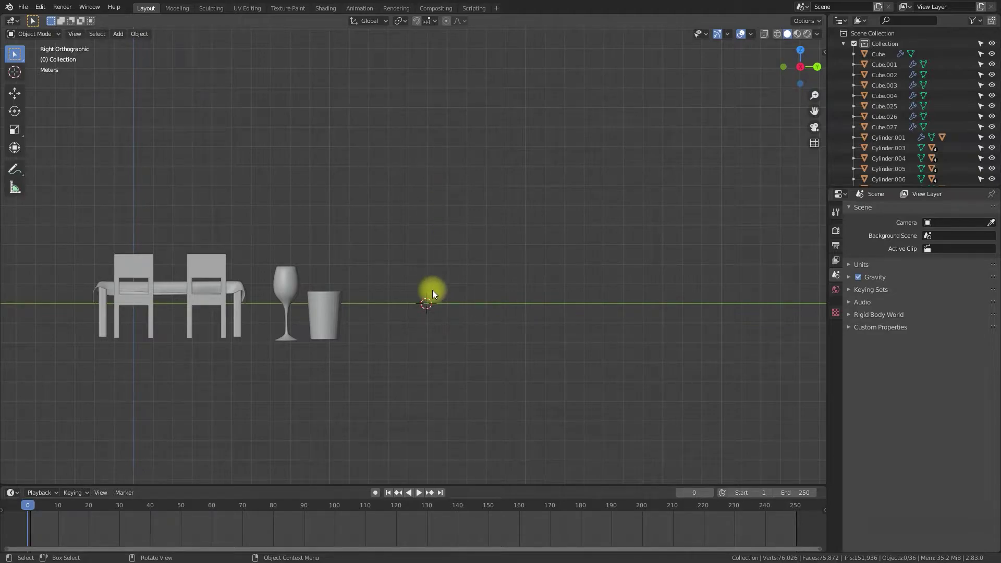
key("shift")
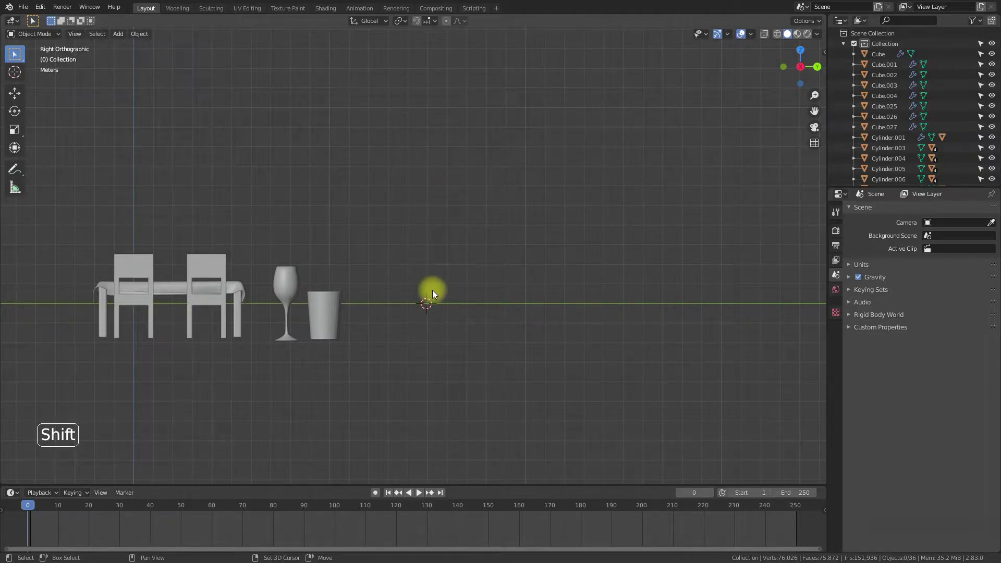
key("shift+a")
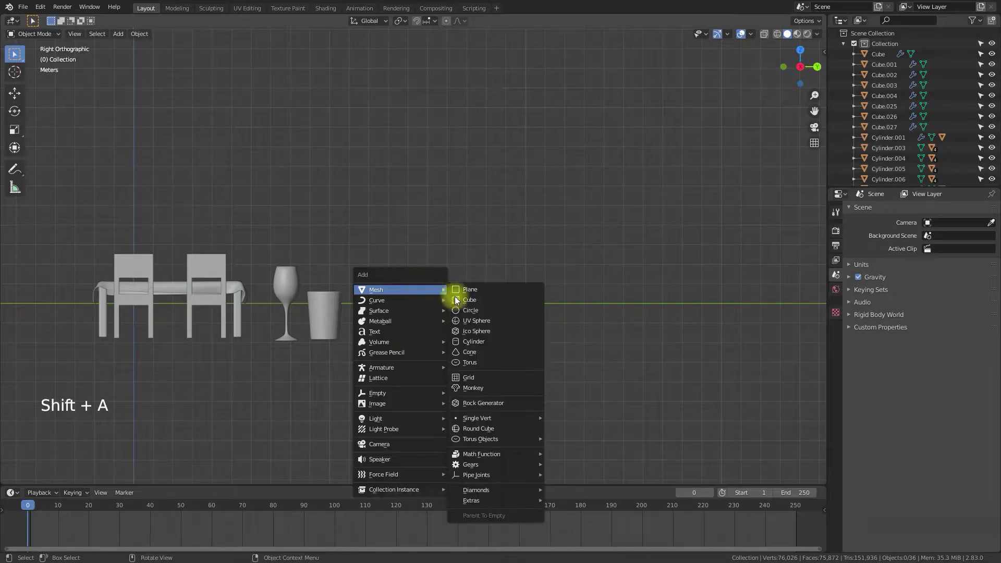
mouse_move(473, 419)
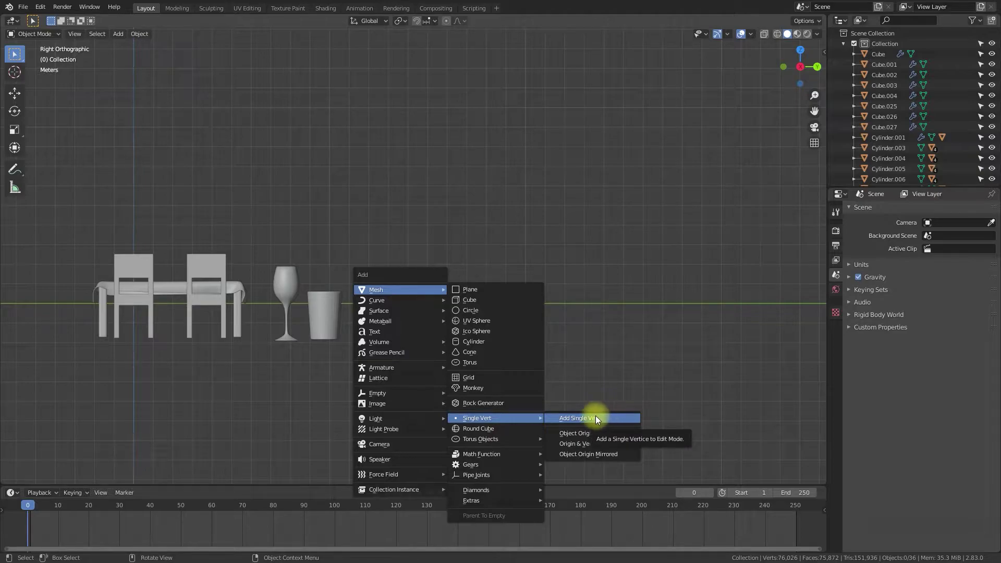
left_click(567, 423)
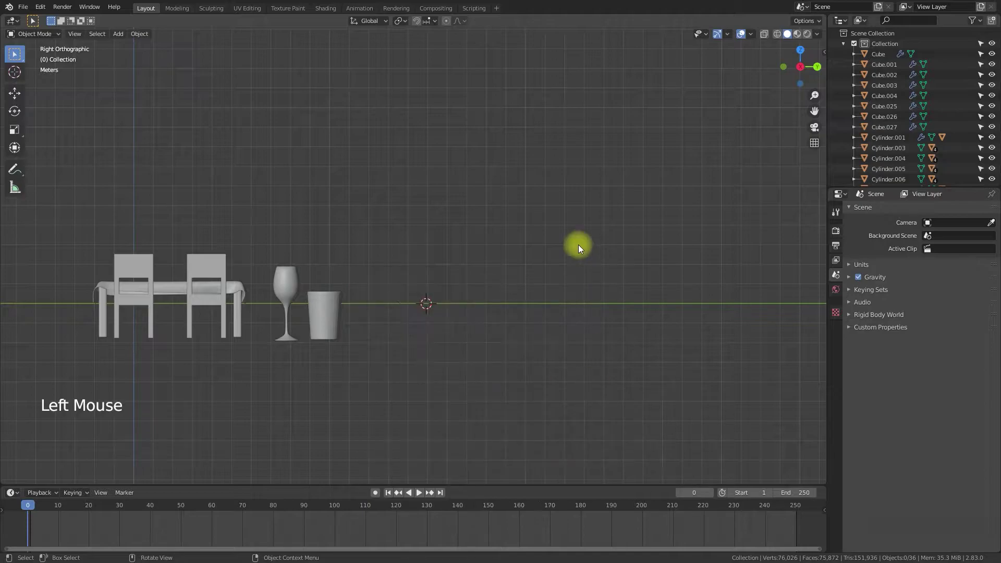
Search the add-on preferences for "extra" to check the Extra Objects add-ons, and close the preferences.
left_click(41, 8)
left_click(74, 156)
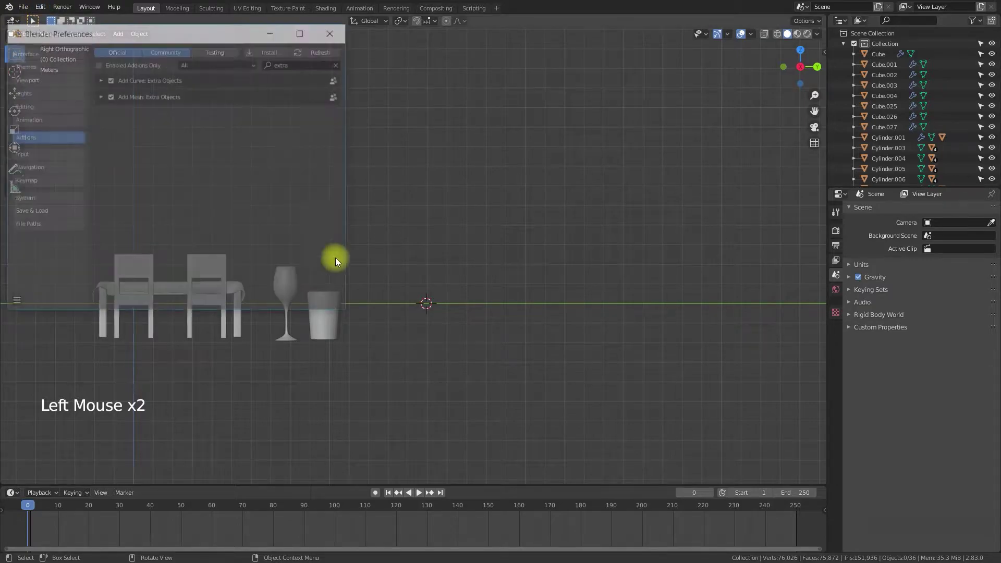
left_click(305, 64)
type("extr")
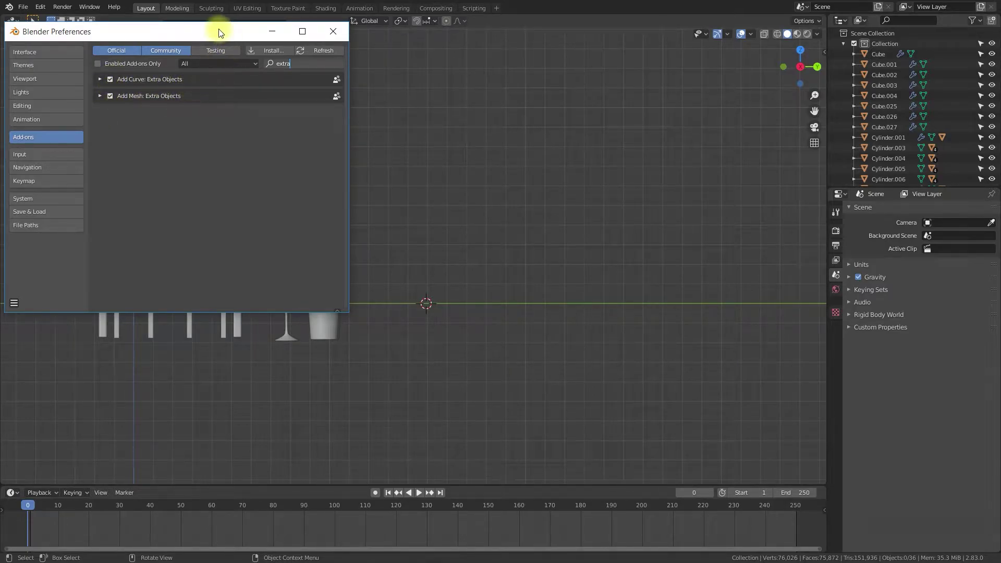
left_click_drag(219, 32, 248, 159)
left_click(360, 157)
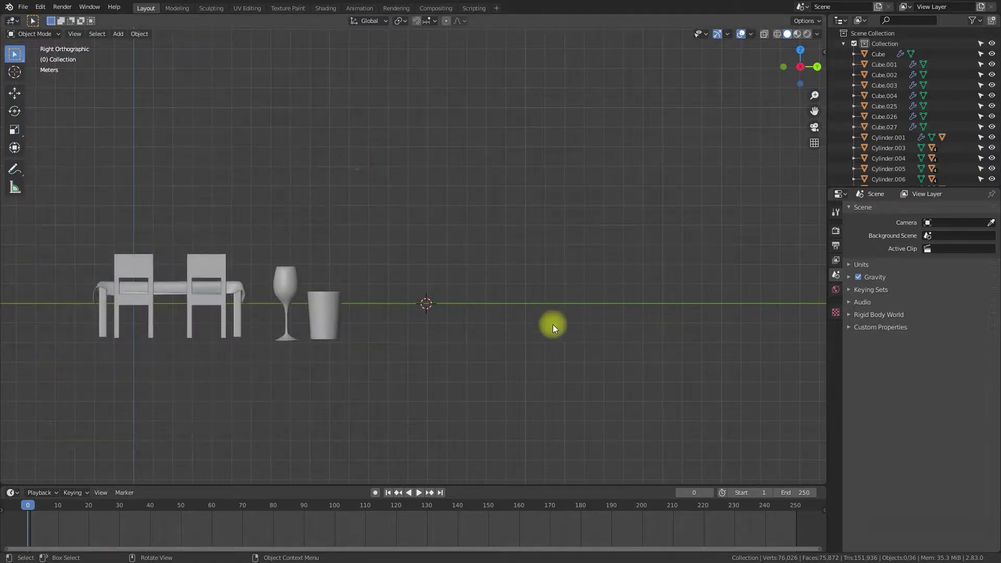
Add a plane at the 3D cursor and rotate it 90° about Y so that it stands upright.
scroll(461, 308, "up", 5)
middle_click_drag(560, 340, 439, 283, "shift")
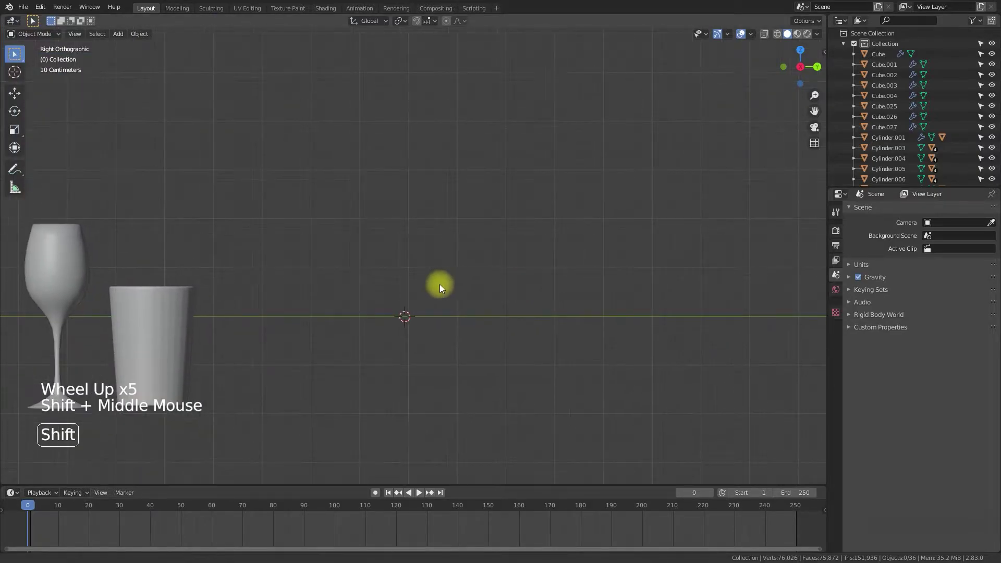
key("shift+a")
mouse_move(421, 286)
left_click(479, 288)
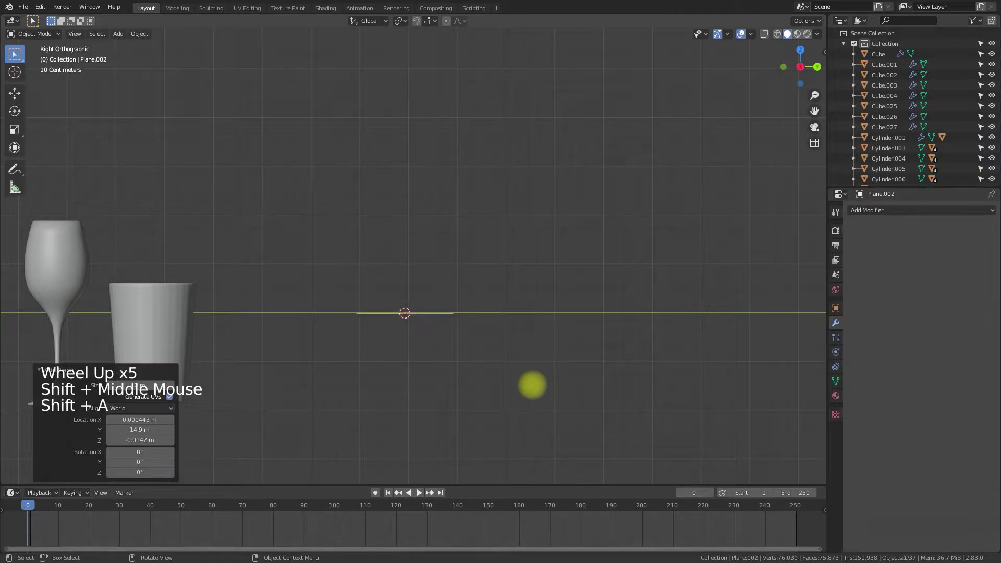
type("r90")
key("Return")
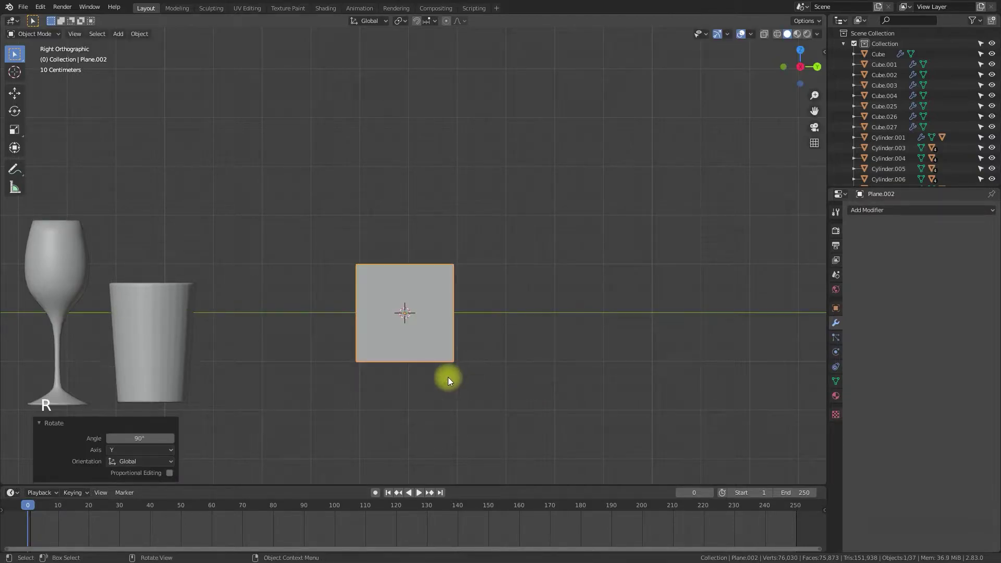
Raise the upright plane about 0.99 m along Z so that its lower edge sits at the 3D cursor.
key("g")
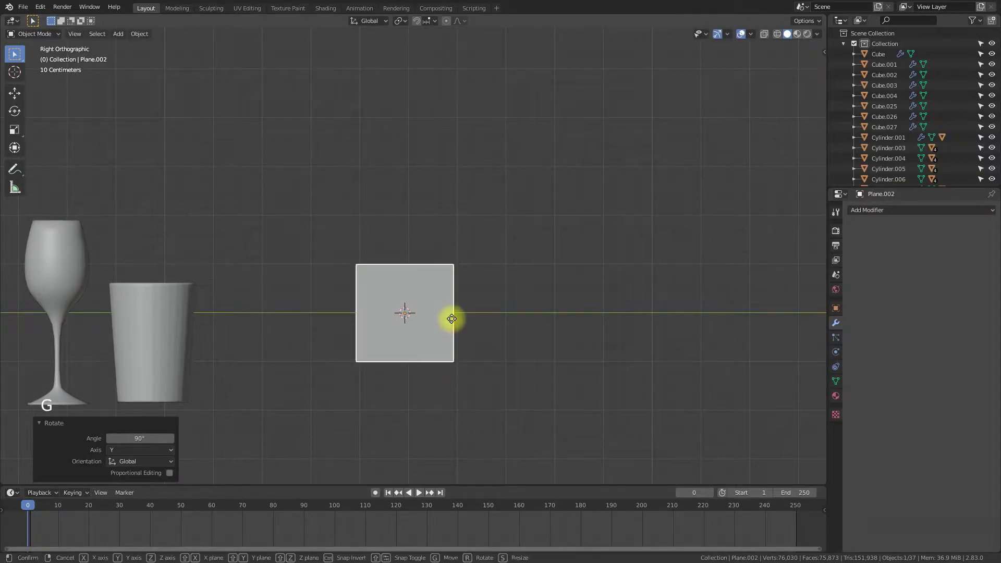
key("z")
left_click(446, 271)
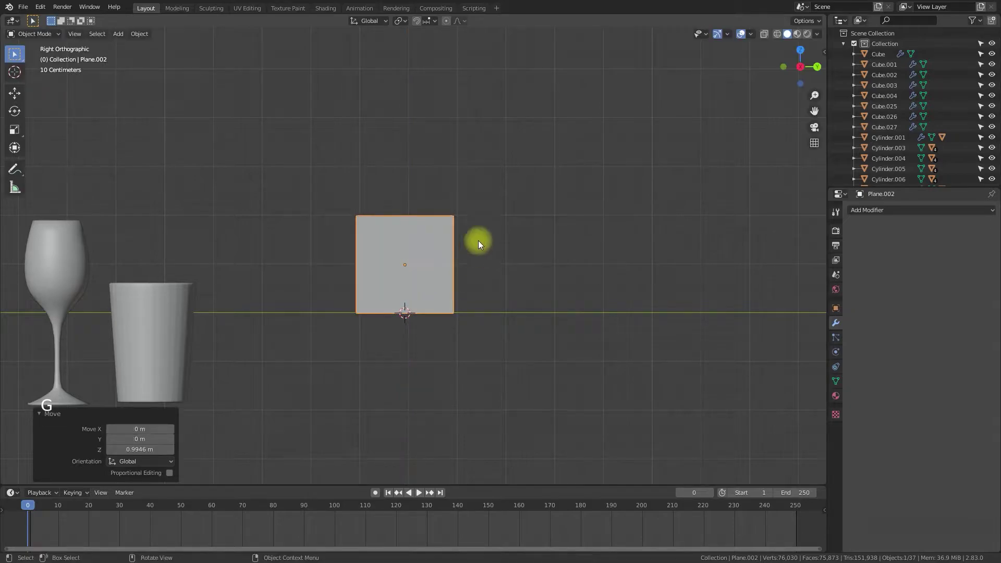
Delete the plane's two upper vertices and one lower vertex, keeping only a single lower vertex.
key("Tab")
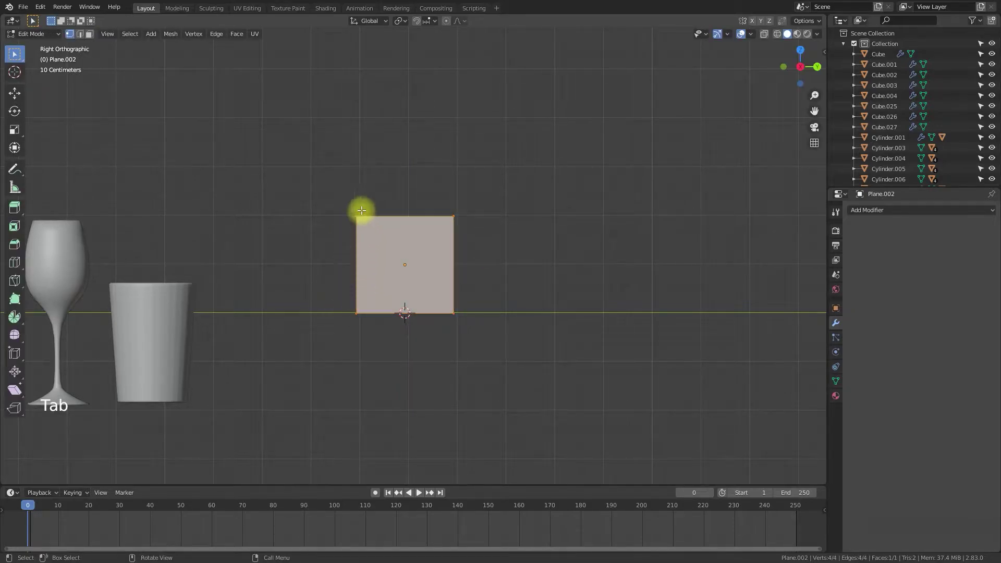
left_click_drag(475, 200, 339, 252)
left_click(362, 318, "shift")
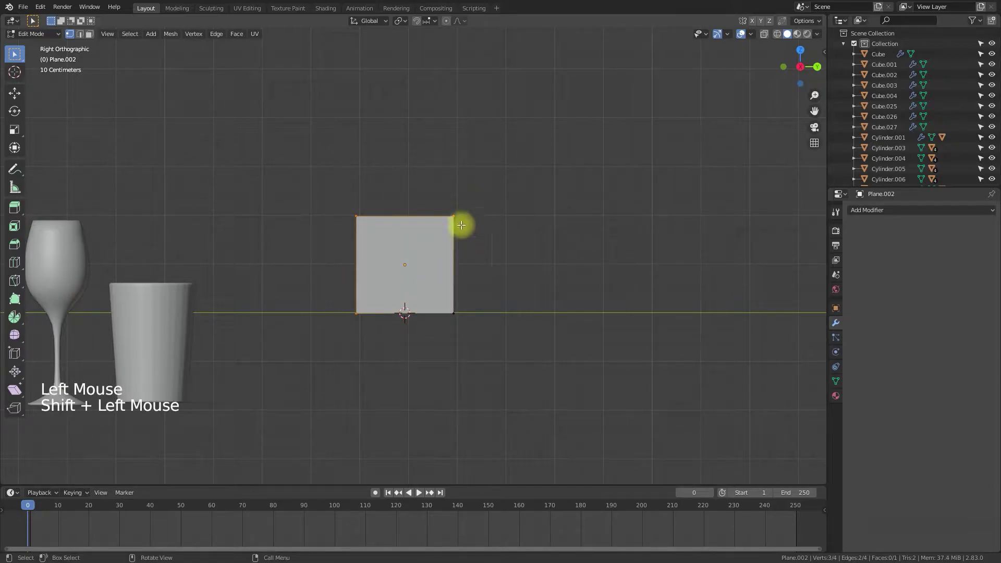
key("x")
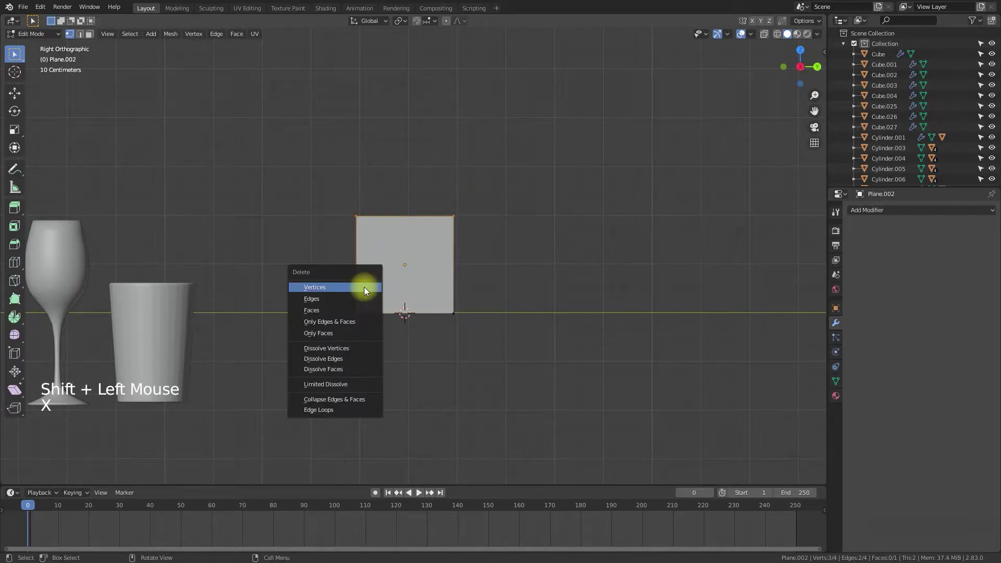
left_click(363, 286)
Move the remaining vertex along Y to the 3D cursor.
left_click_drag(519, 278, 421, 353)
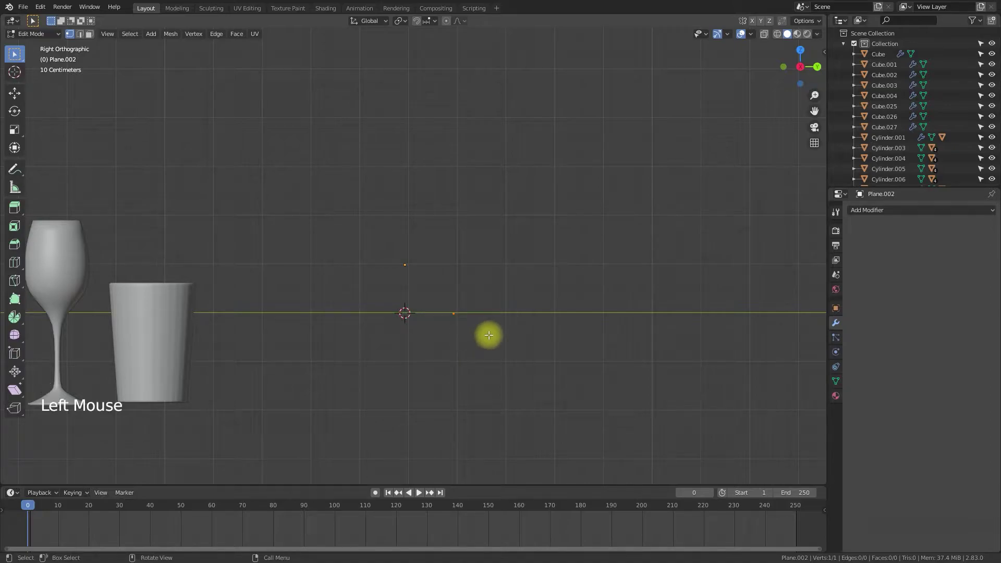
key("g")
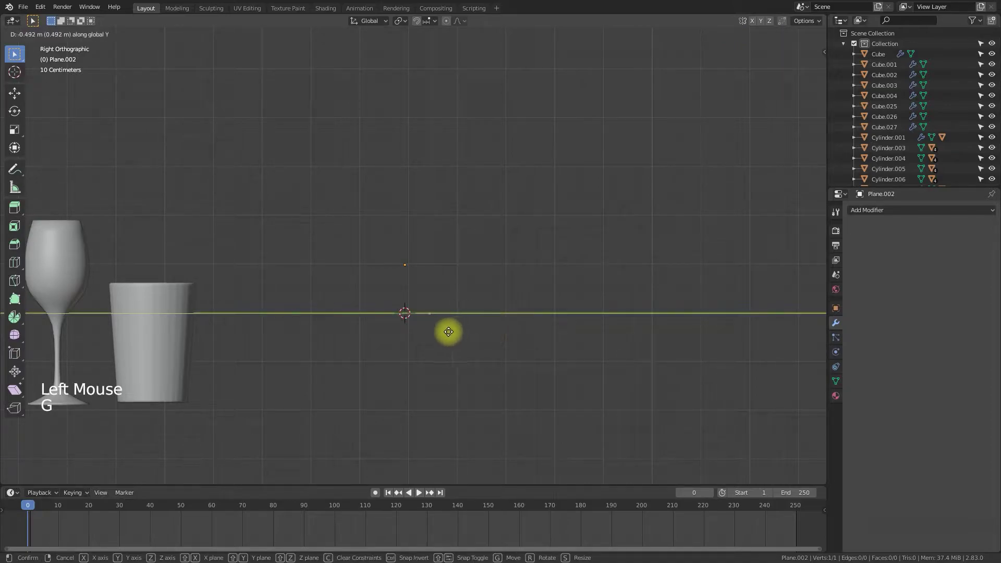
key("Tab")
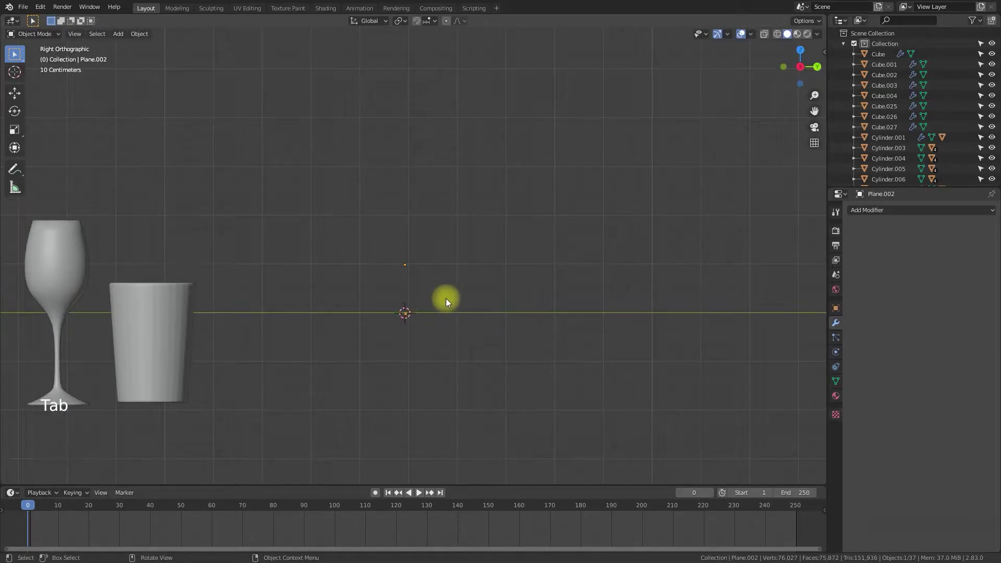
Extrude the vertex upward five times to form a slightly curved chain of edges leaning toward positive Y.
key("Tab")
key("e")
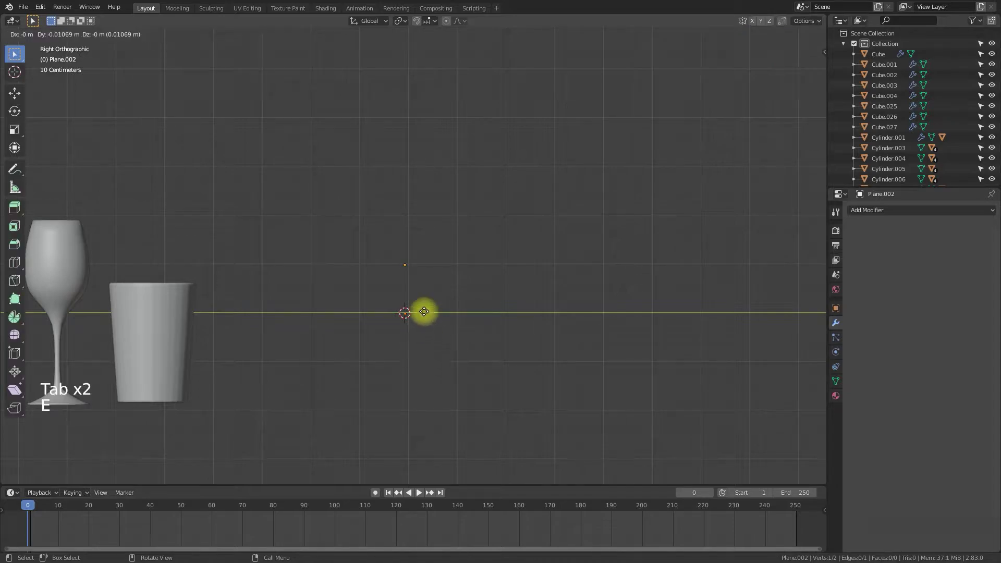
left_click(434, 276)
key("e")
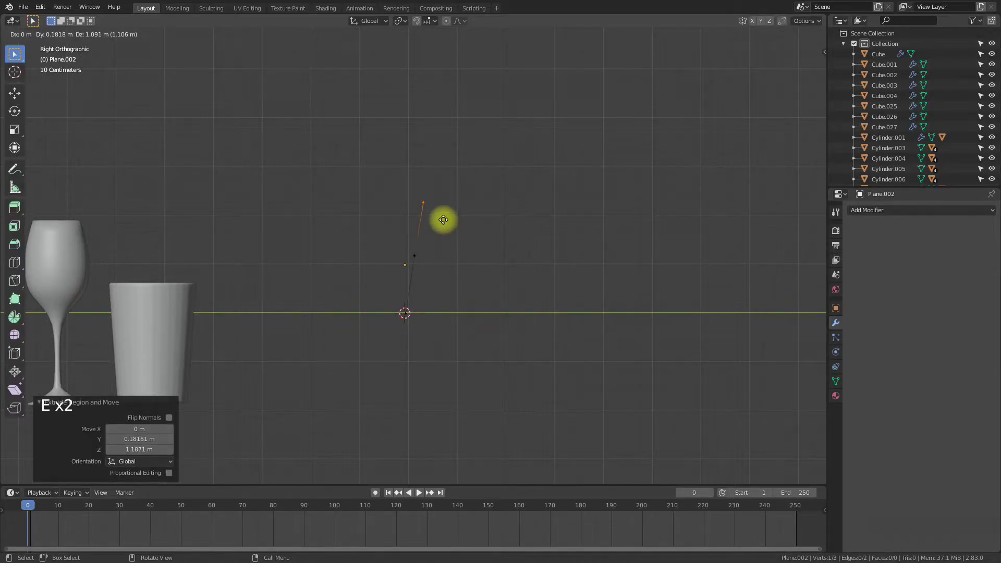
left_click(443, 220)
key("e")
left_click(443, 150)
key("e")
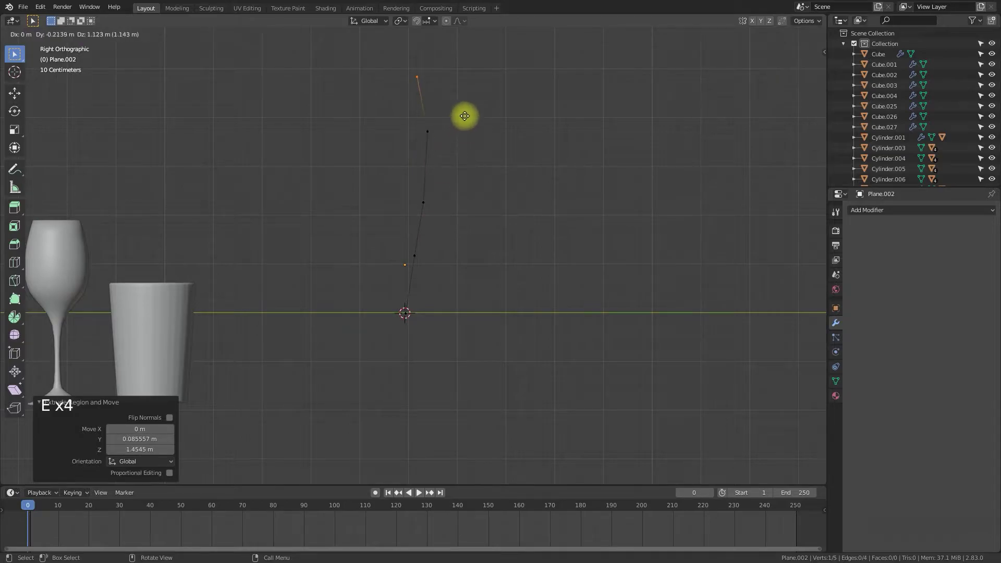
left_click(490, 102)
key("e")
left_click(500, 63)
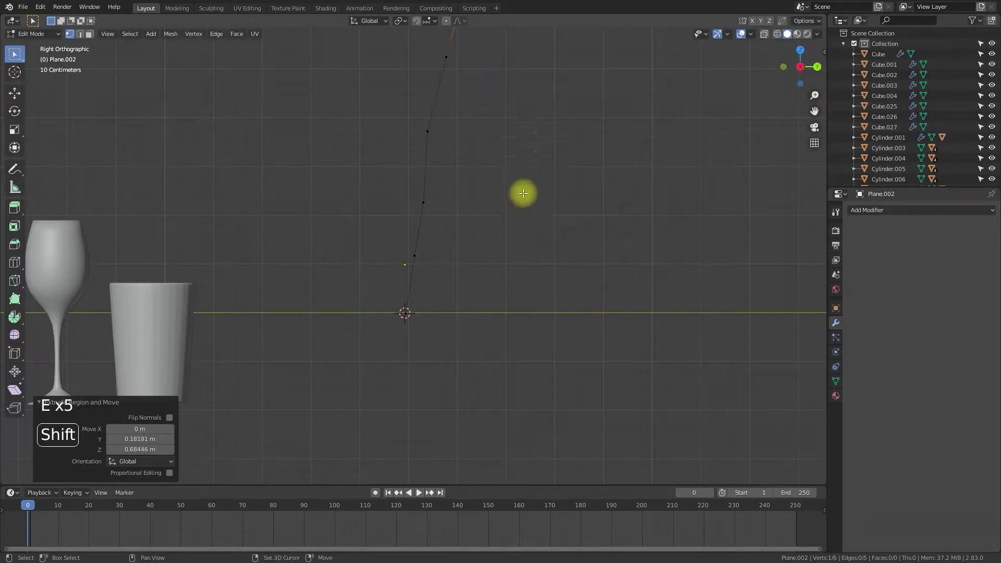
Shift the two vertices just above the chain's base sideways, moving the second one about -0.28 m in X.
middle_click_drag(523, 193, 404, 344, "shift")
left_click(409, 348)
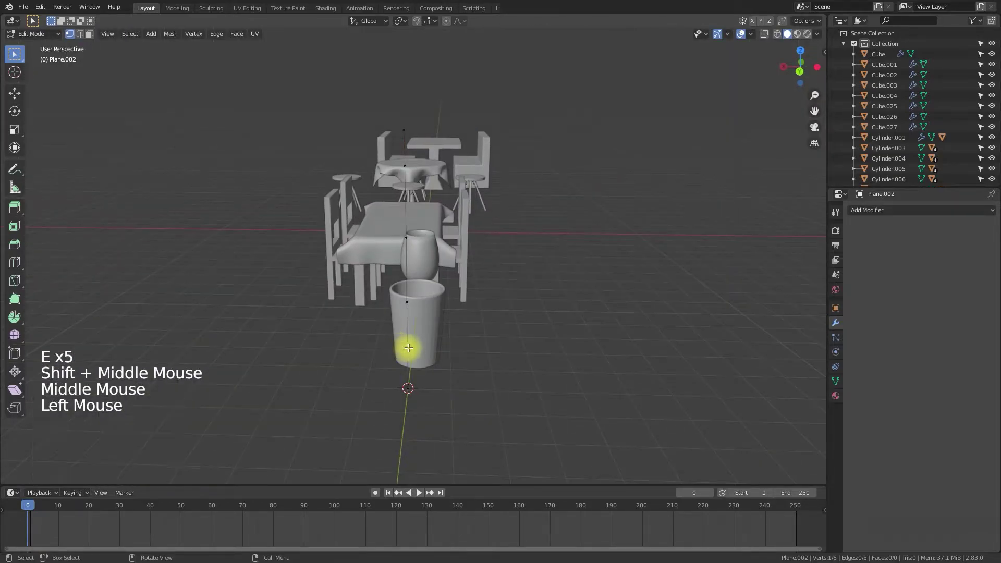
key("g")
left_click(413, 301)
key("g")
Shift the three uppermost vertices of the chain sideways by about -0.6 m in X to bend it in depth.
left_click(410, 233)
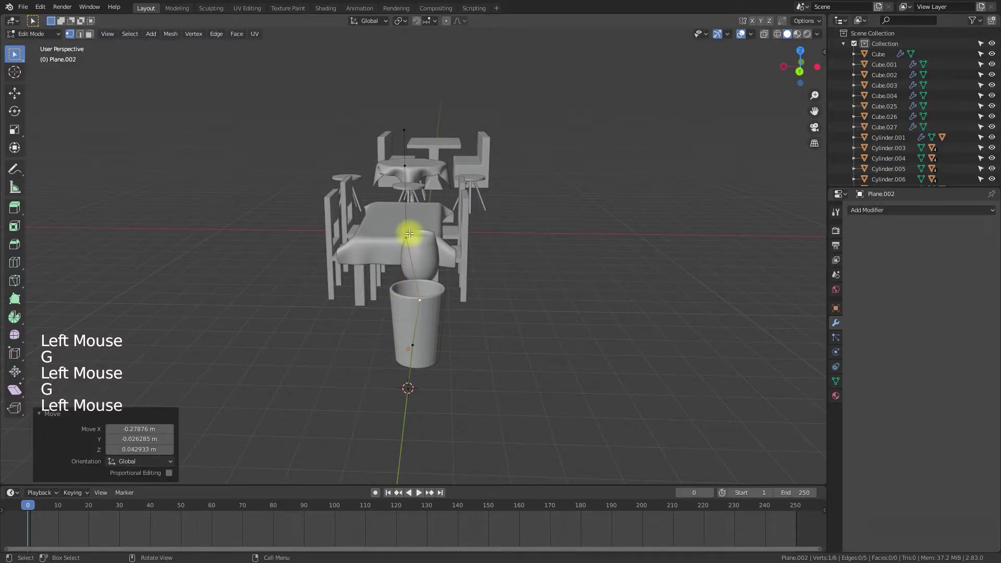
key("g")
left_click(440, 232)
left_click(410, 172)
key("g")
left_click(441, 165)
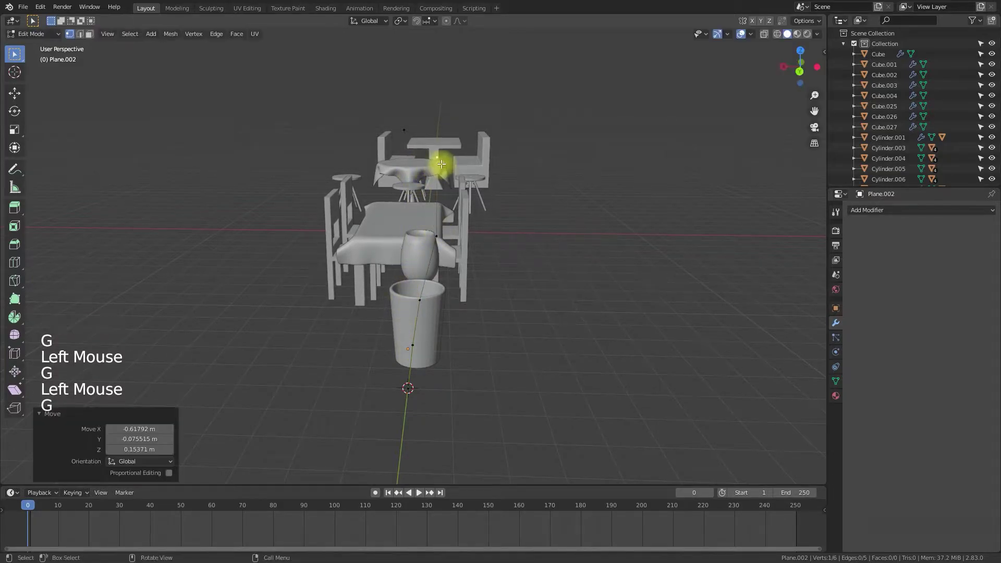
left_click(408, 134)
key("g")
left_click(446, 126)
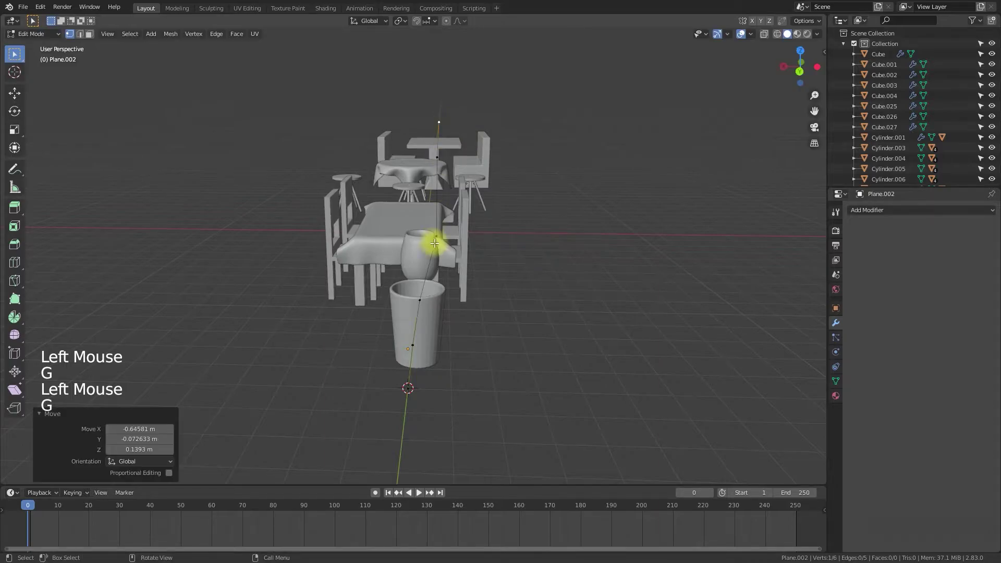
Nudge the third and fourth vertices above the base slightly back in positive X and return to Object Mode.
left_click(442, 238)
key("g")
left_click(437, 240)
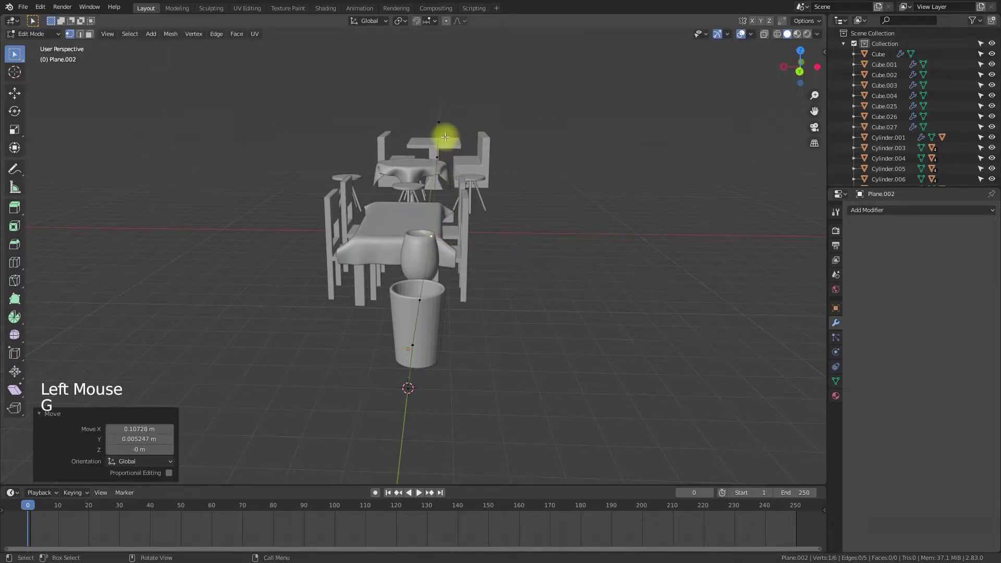
left_click(439, 158)
key("g")
left_click(434, 159)
key("Tab")
scroll(481, 312, "down", 3)
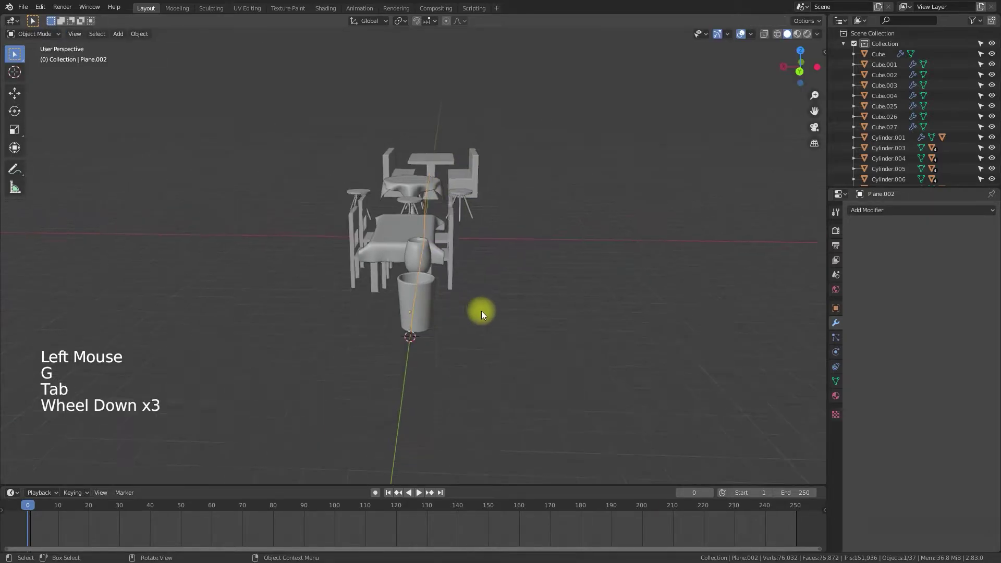
Subdivide all edges of the vertex chain with two cuts each and return to Object Mode.
scroll(481, 310, "down", 1)
middle_click_drag(480, 311, 475, 342)
scroll(476, 343, "up", 5)
middle_click_drag(537, 361, 524, 347)
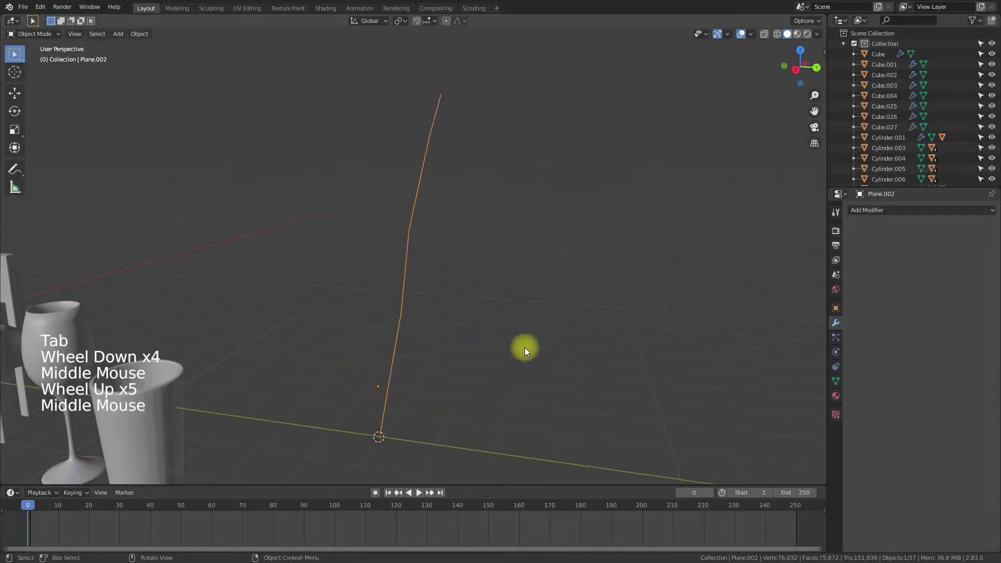
key("Tab")
key("a")
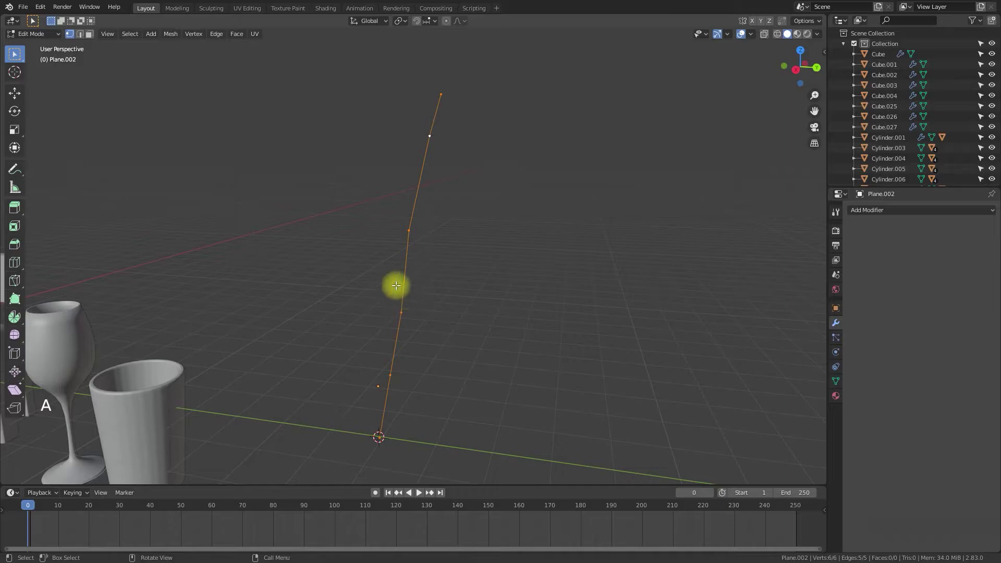
right_click(407, 271)
left_click(406, 270)
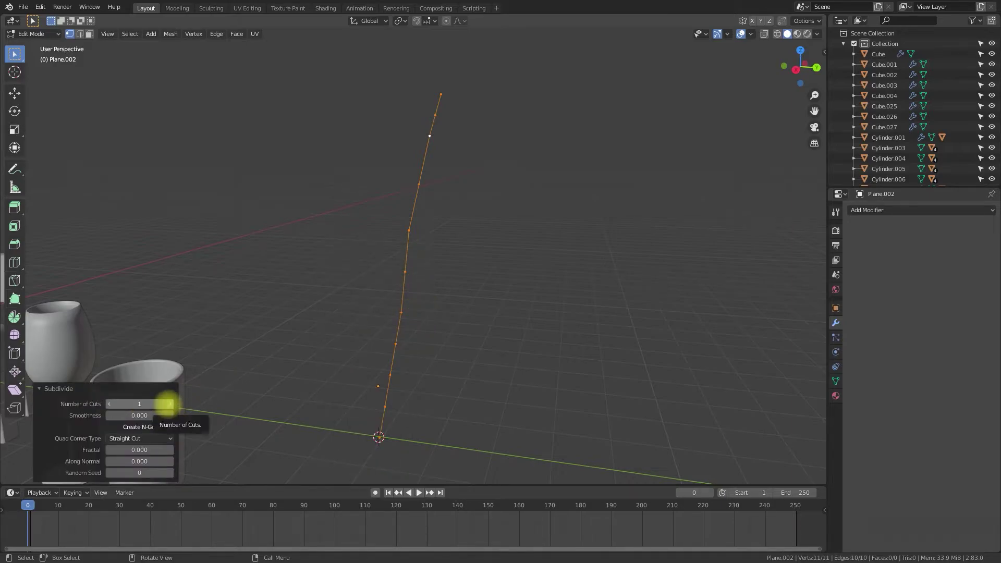
left_click(292, 432)
key("Tab")
scroll(483, 396, "down", 2)
Convert the subdivided edge chain from a mesh to a curve.
middle_click_drag(483, 396, 508, 403)
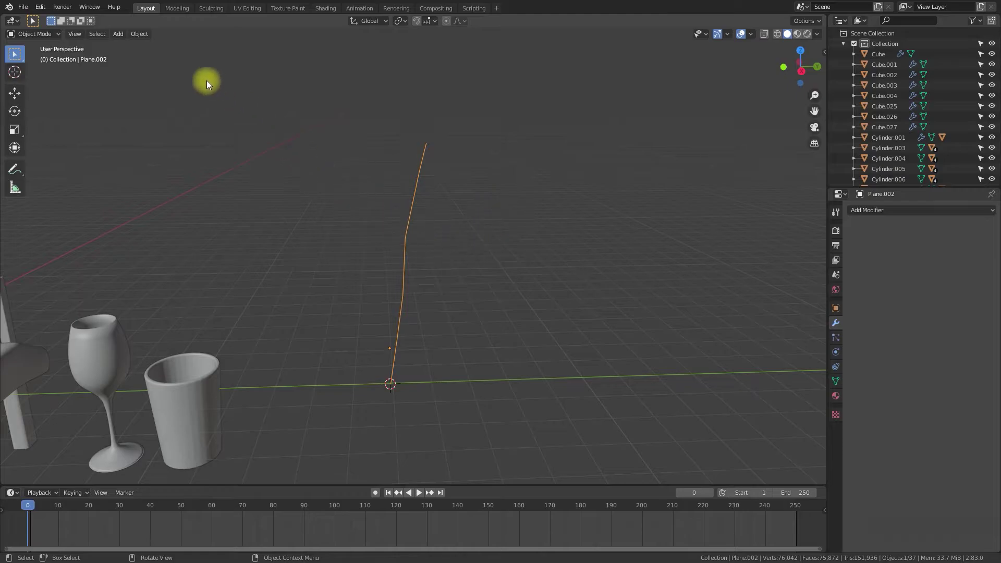
left_click(143, 33)
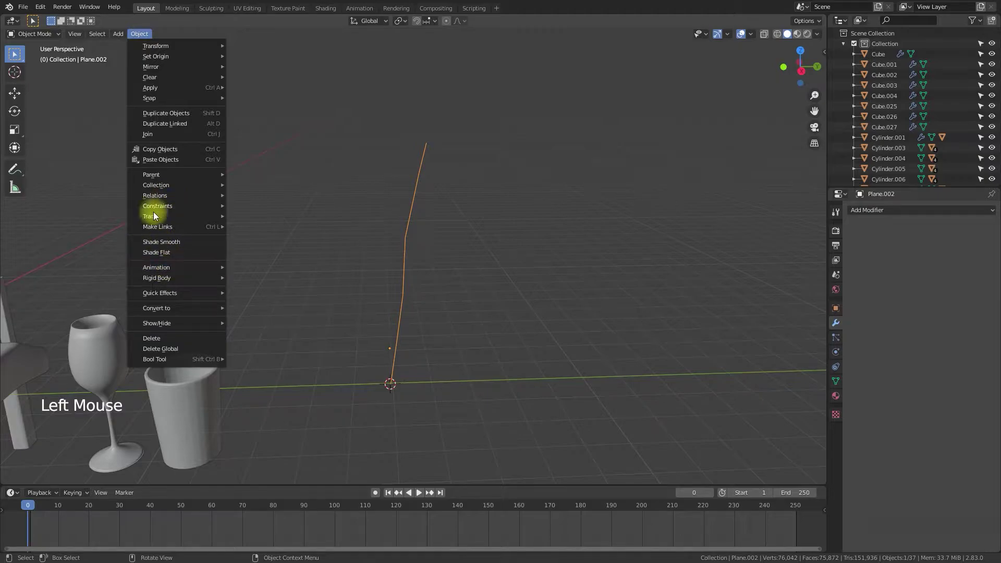
left_click(142, 32)
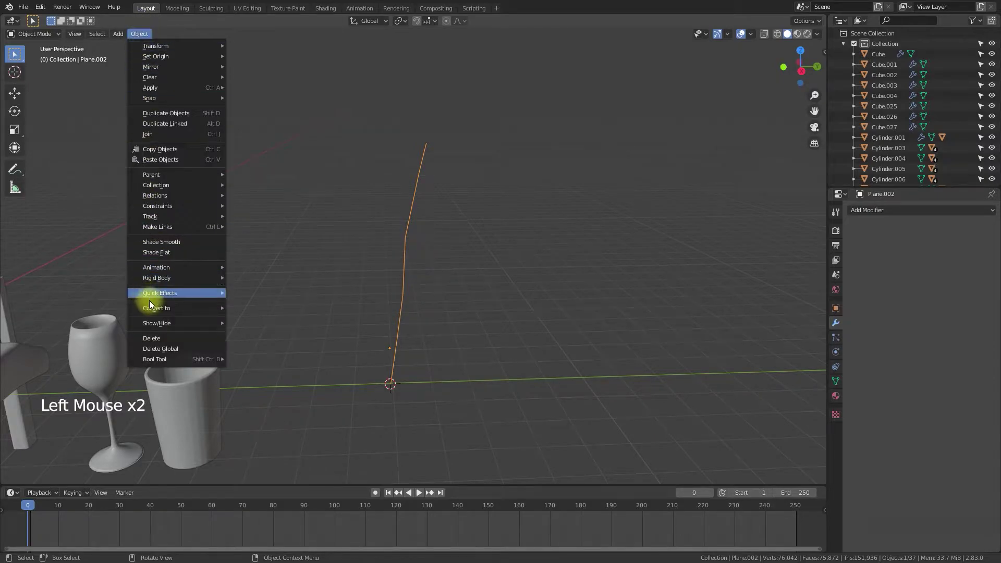
mouse_move(151, 310)
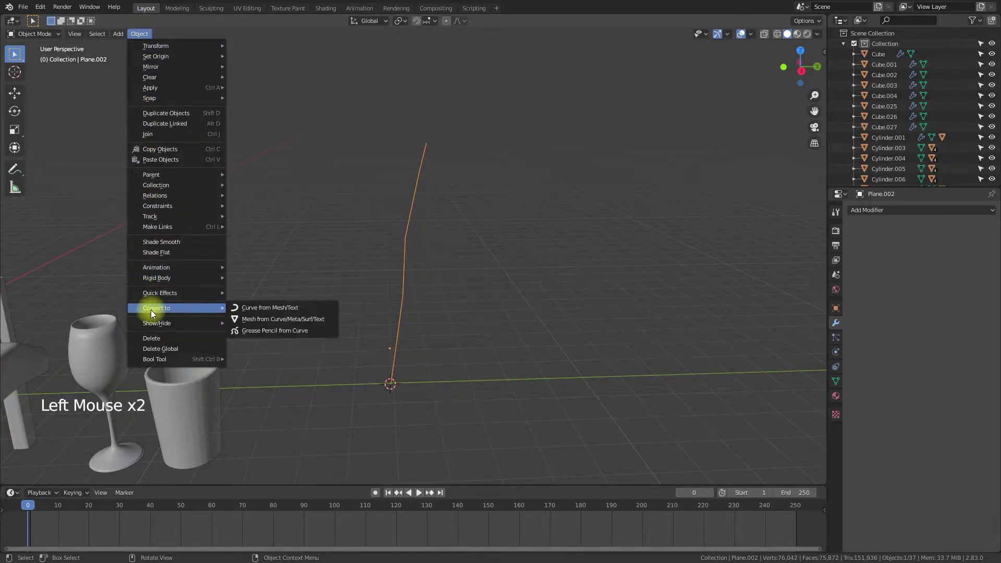
left_click(279, 309)
scroll(422, 356, "up", 2)
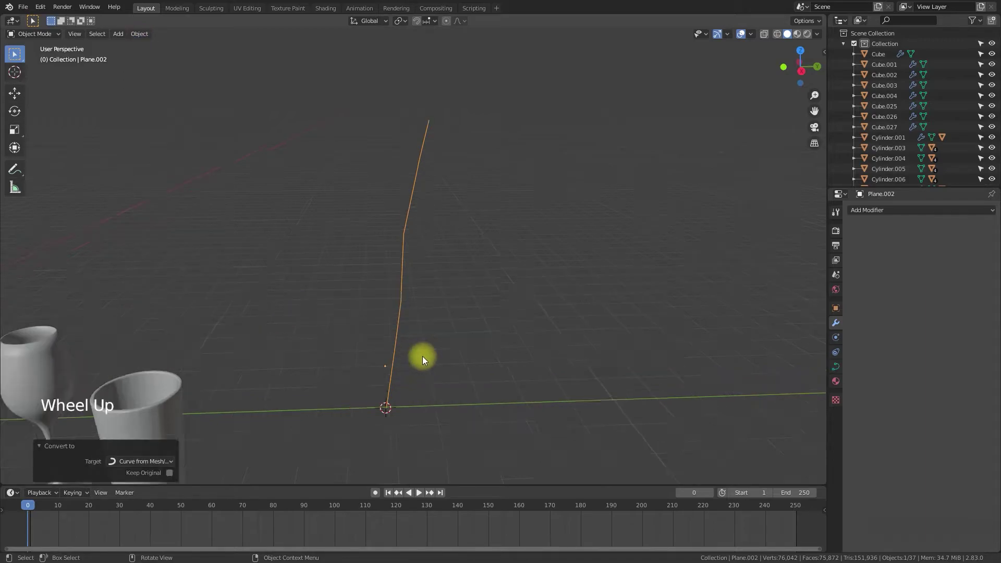
scroll(422, 355, "up", 5)
scroll(349, 342, "down", 4)
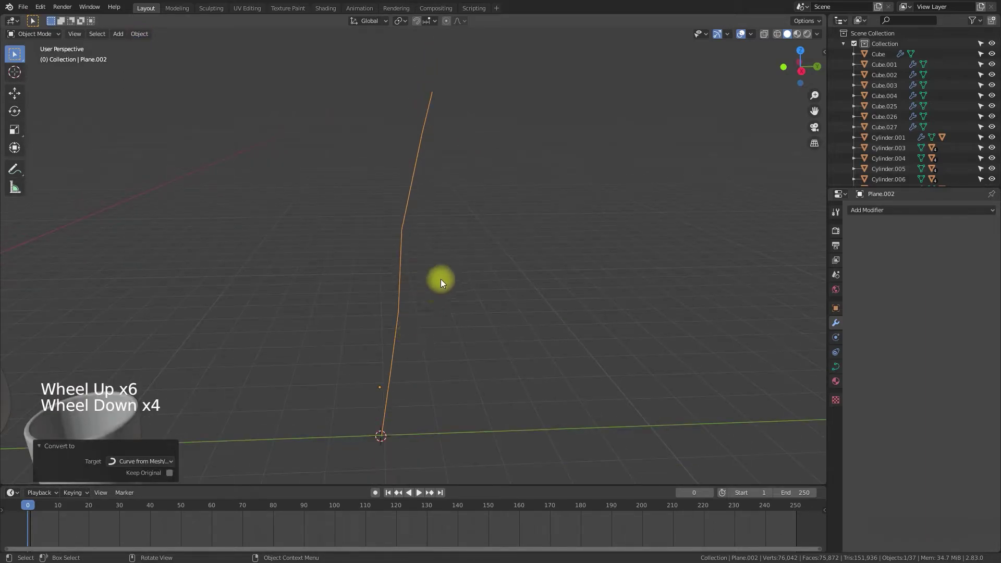
middle_click_drag(440, 279, 437, 296, "shift")
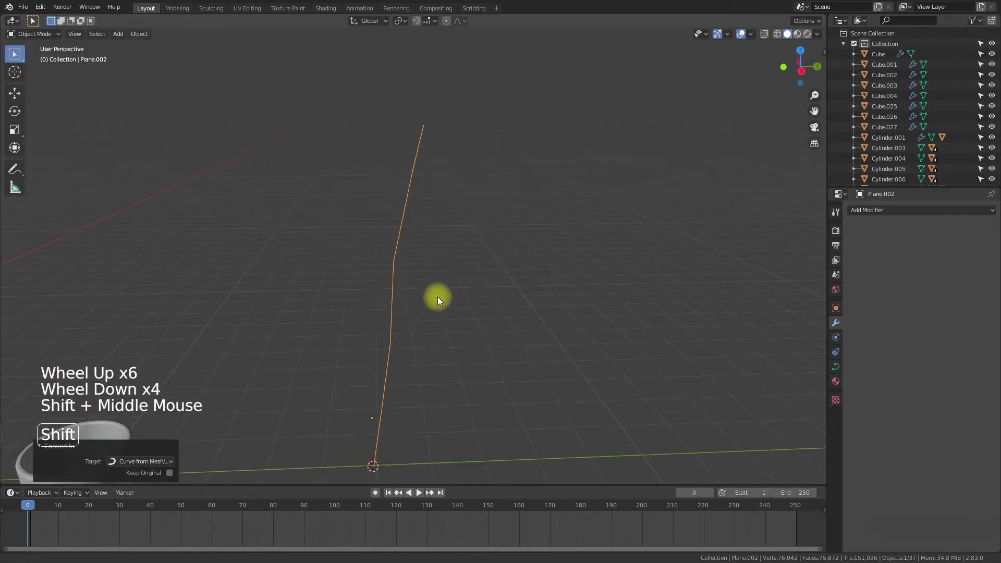
Give the curve thickness by setting its geometry bevel depth to 0.1 m.
left_click(836, 370)
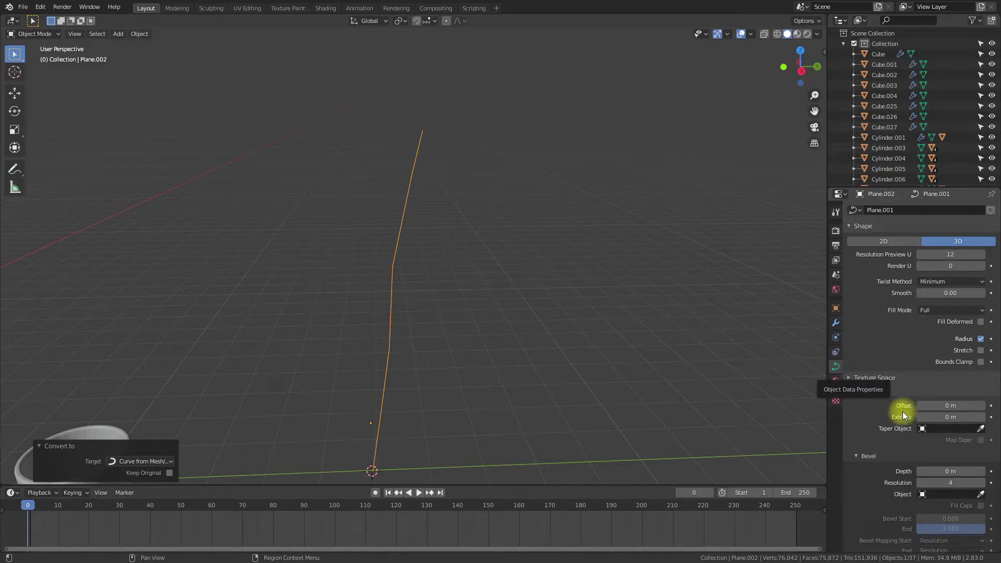
left_click(851, 390)
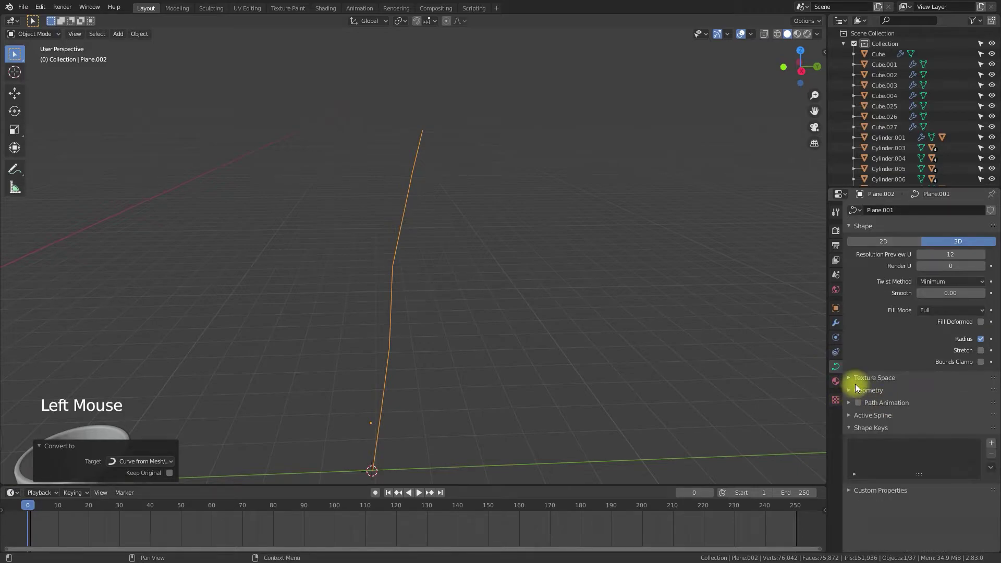
left_click(850, 389)
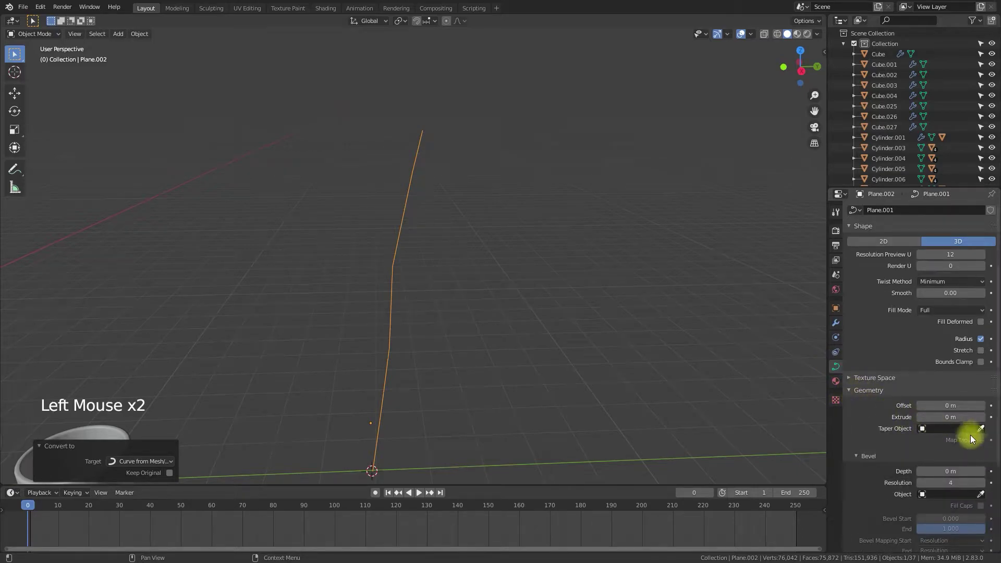
left_click(981, 473)
left_click(981, 473)
left_click(981, 472)
left_click(981, 473)
left_click(980, 472)
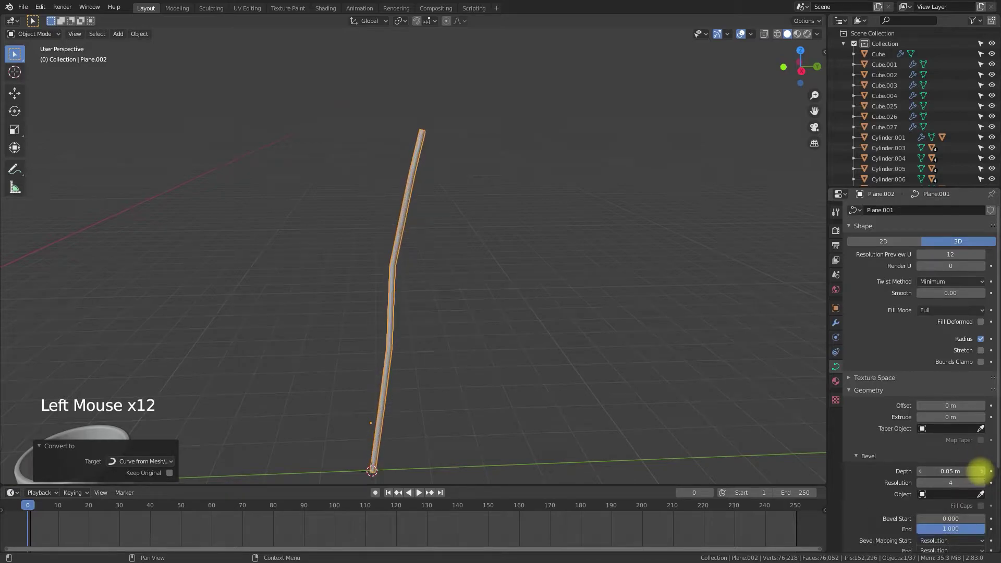
left_click(981, 472)
left_click(980, 472)
left_click(980, 472)
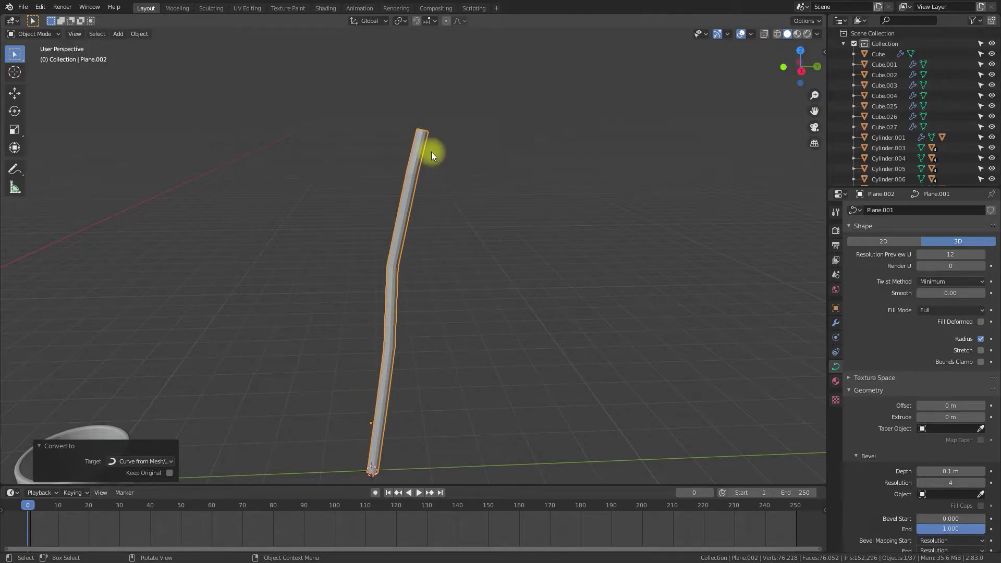
Enter Edit Mode on the curve and select the control point at its upper end.
key("Tab")
left_click_drag(450, 105, 396, 149)
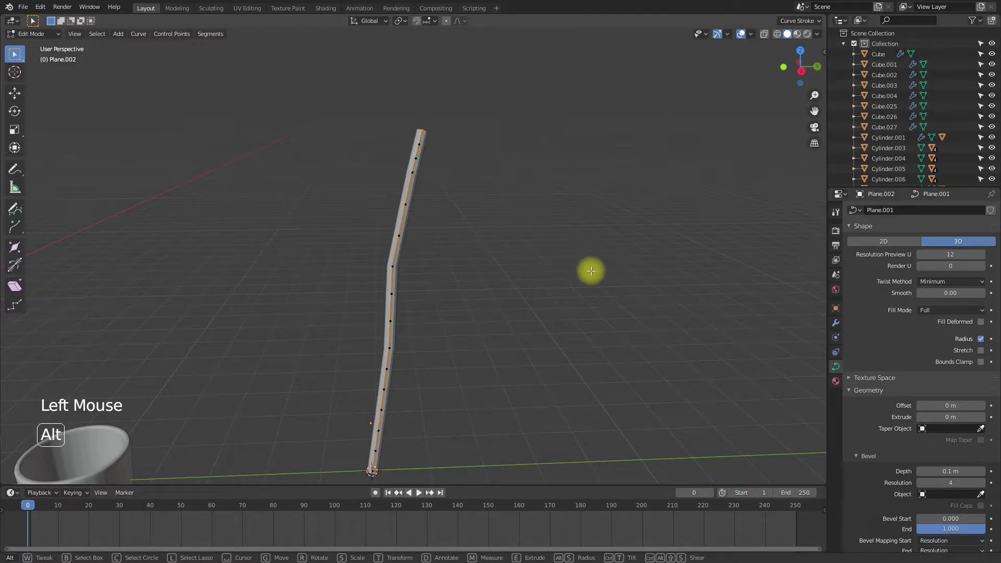
key("alt+s")
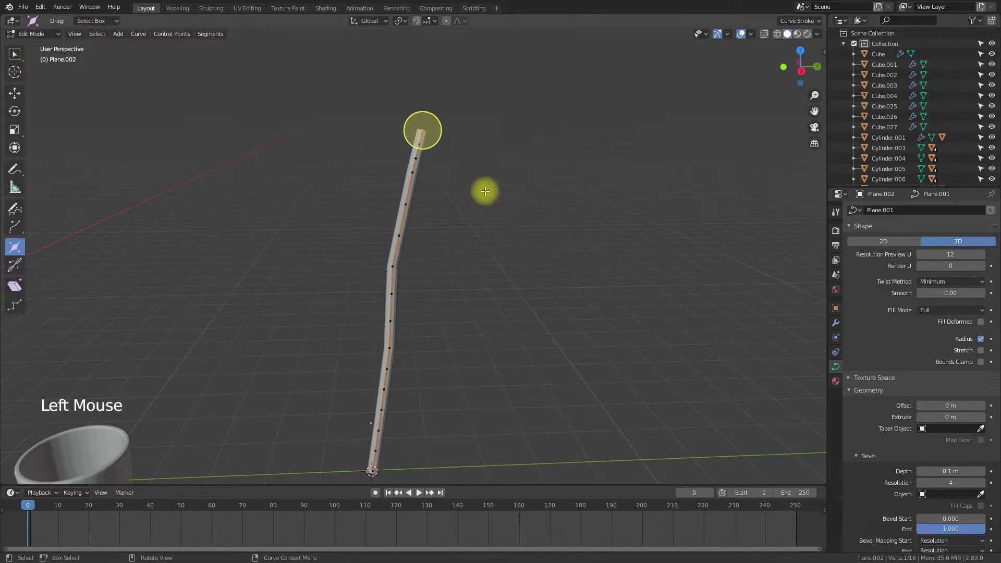
key("alt+s")
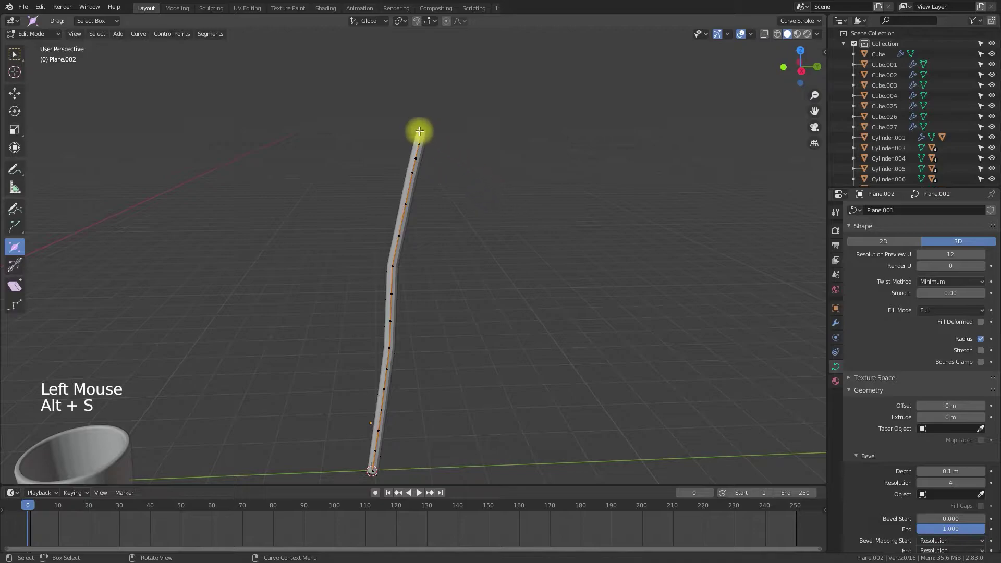
left_click(419, 130)
Try narrowing only the curve's tip by shrinking the end point's radius by a factor of about 0.11.
key("alt+s")
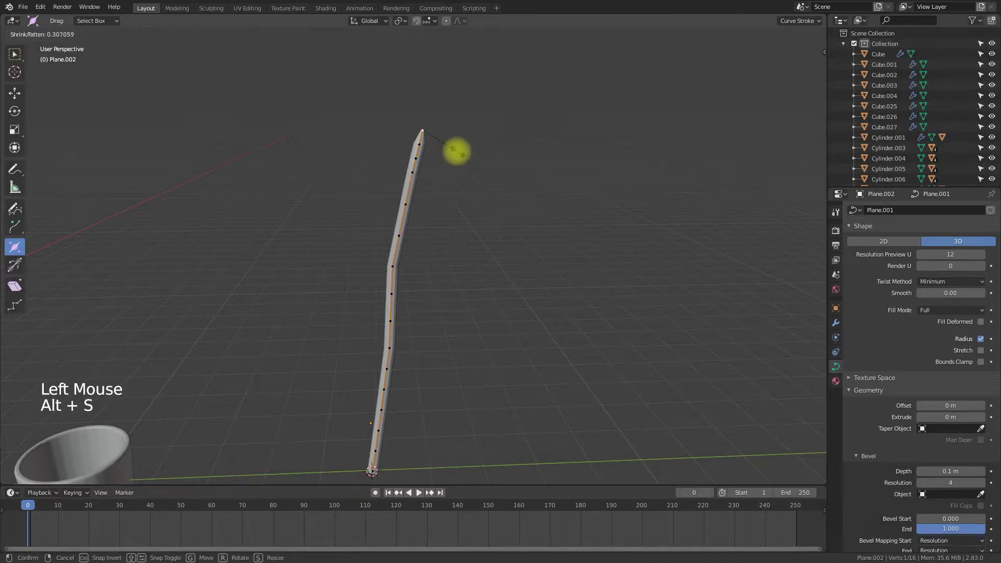
right_click(457, 151)
left_click(16, 54)
key("alt+s")
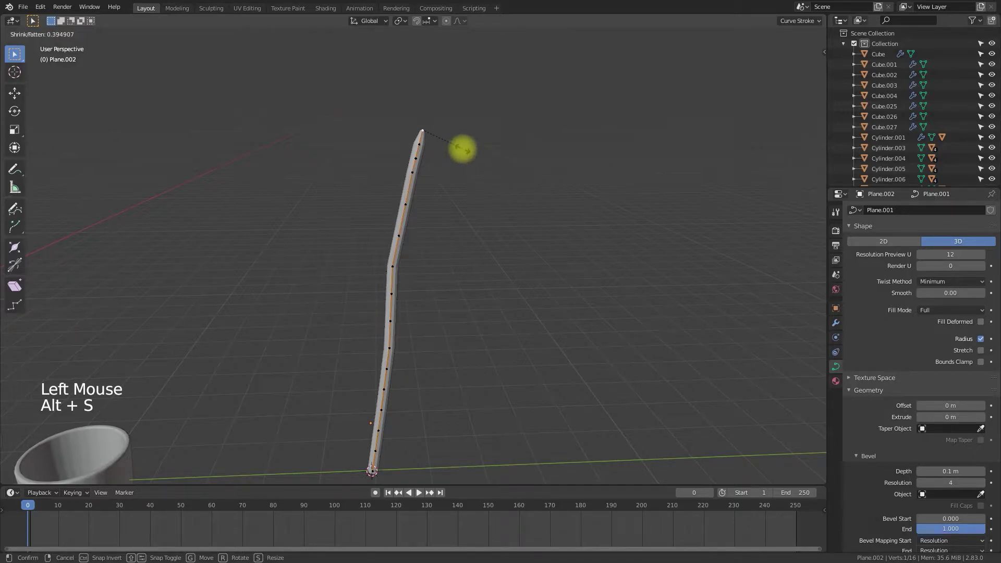
left_click(441, 139)
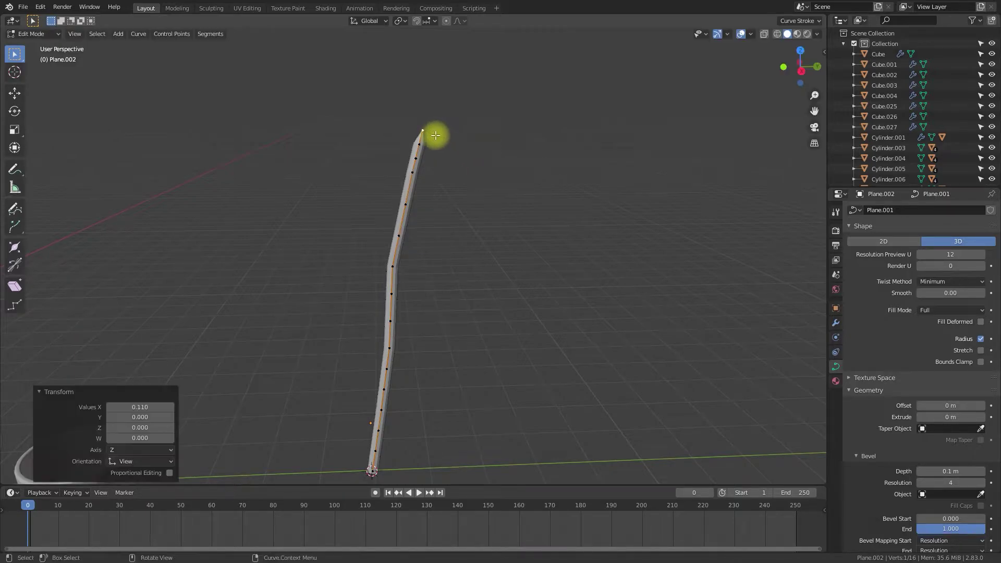
Undo the radius change on the curve's upper end point, keeping that point selected.
scroll(453, 148, "up", 2)
left_click(433, 106)
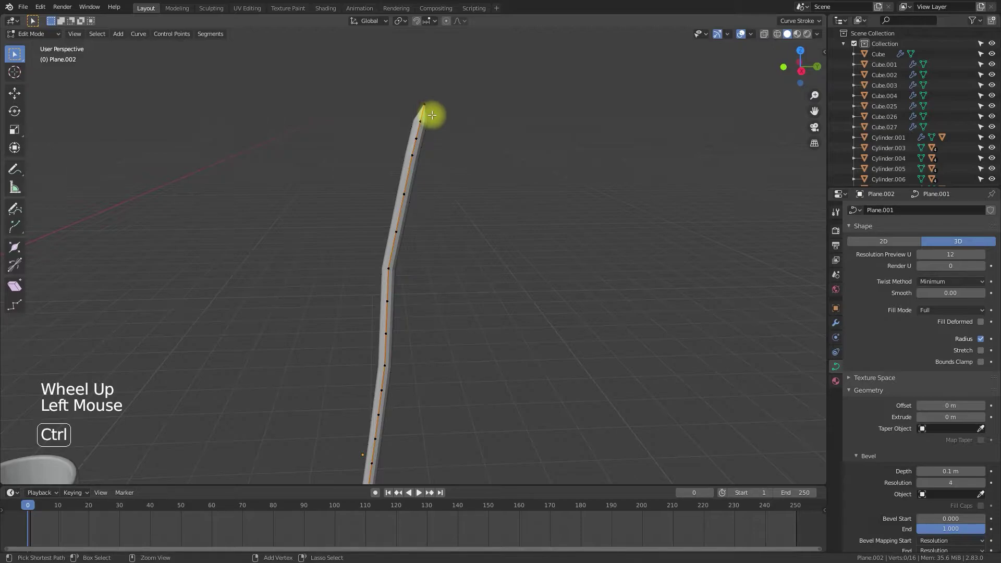
key("ctrl+z")
key("ctrl+z")
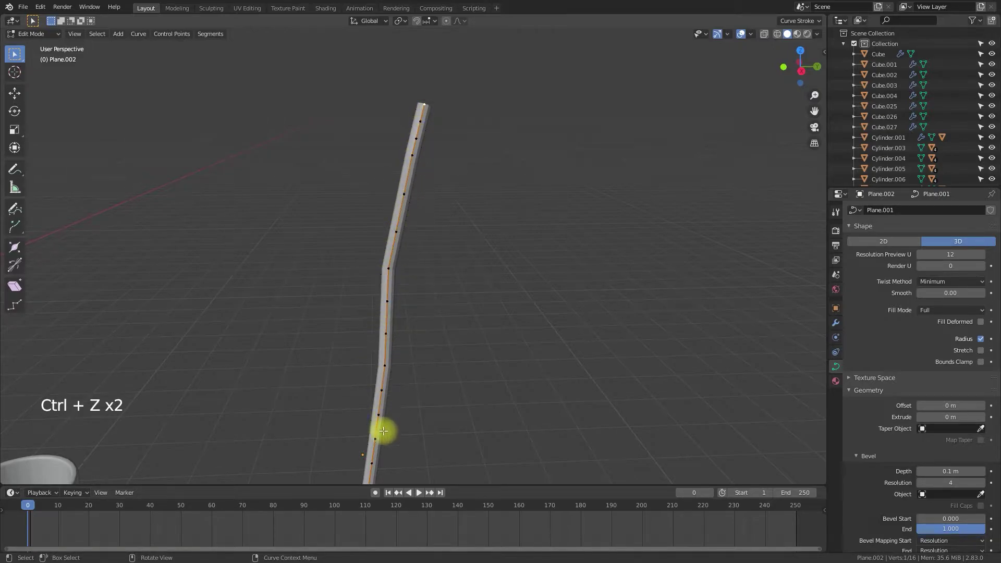
Turn on proportional editing for the curve and keep Select Box as the active tool.
middle_click_drag(431, 412, 422, 364, "shift")
scroll(430, 270, "down", 3)
middle_click_drag(429, 269, 415, 300, "shift")
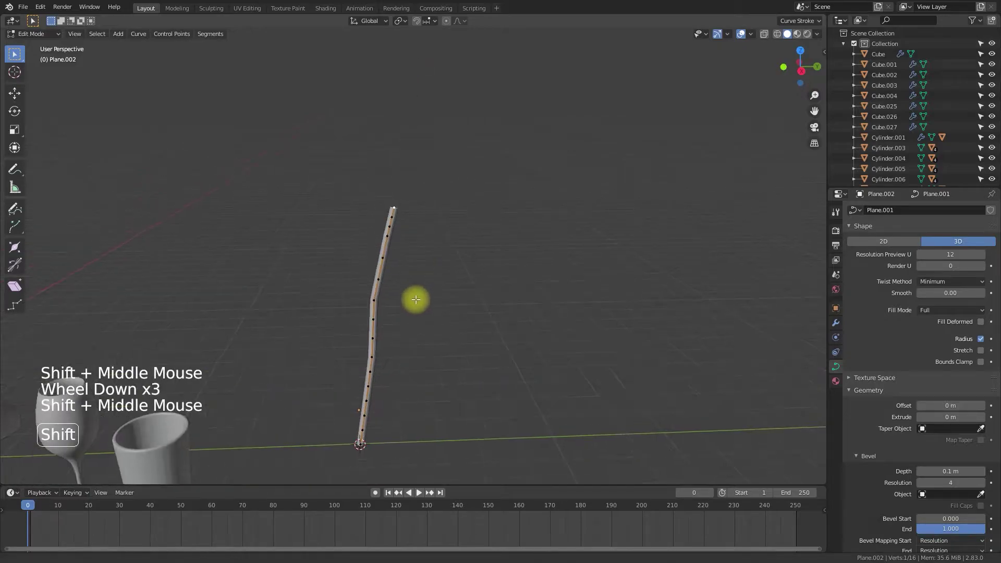
key("o")
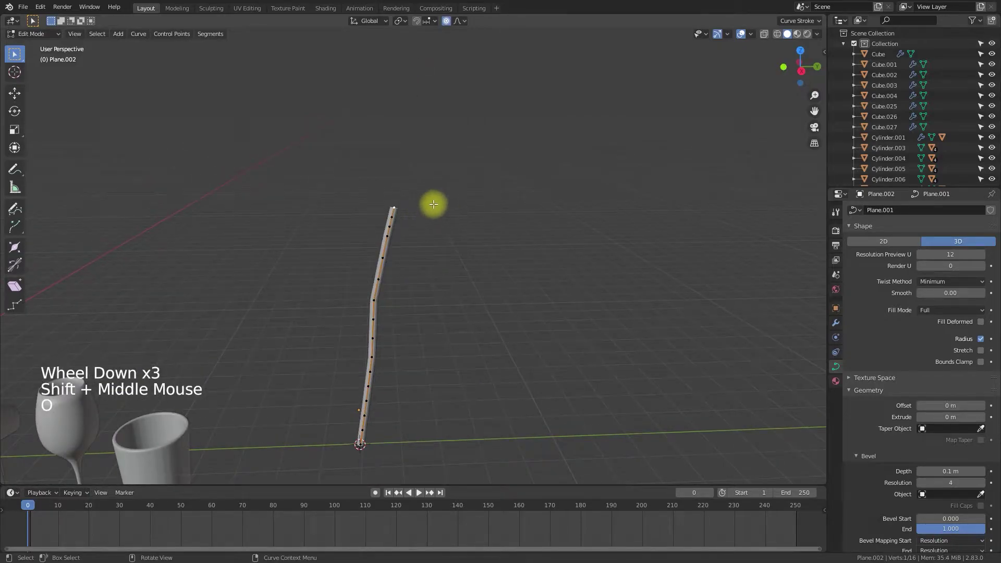
scroll(487, 276, "up", 3)
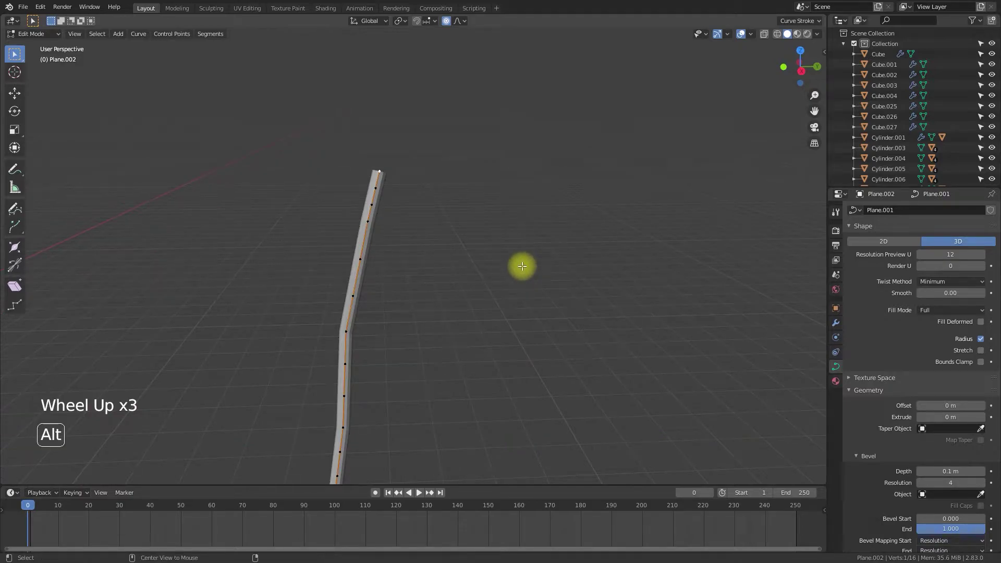
key("alt+s")
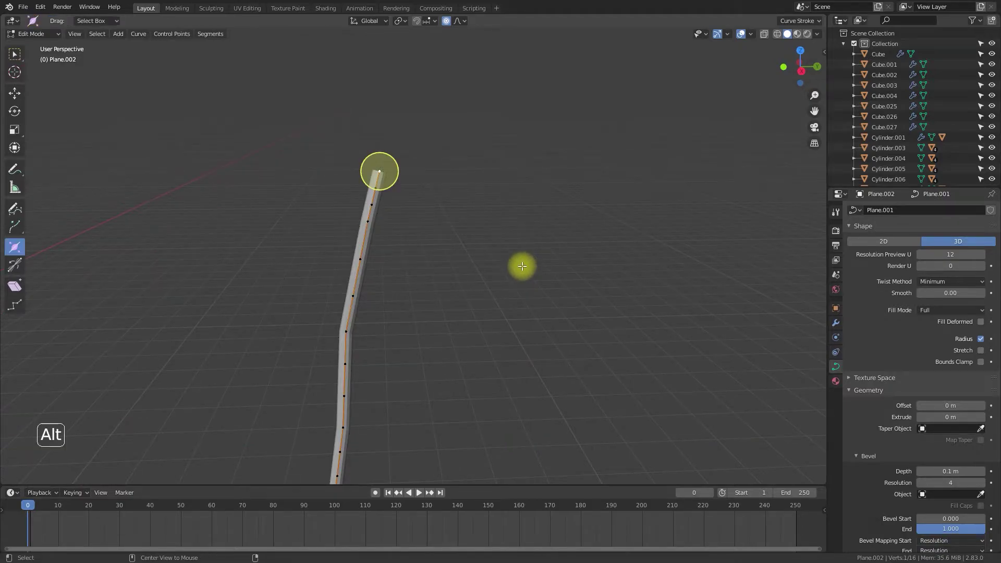
left_click(8, 56)
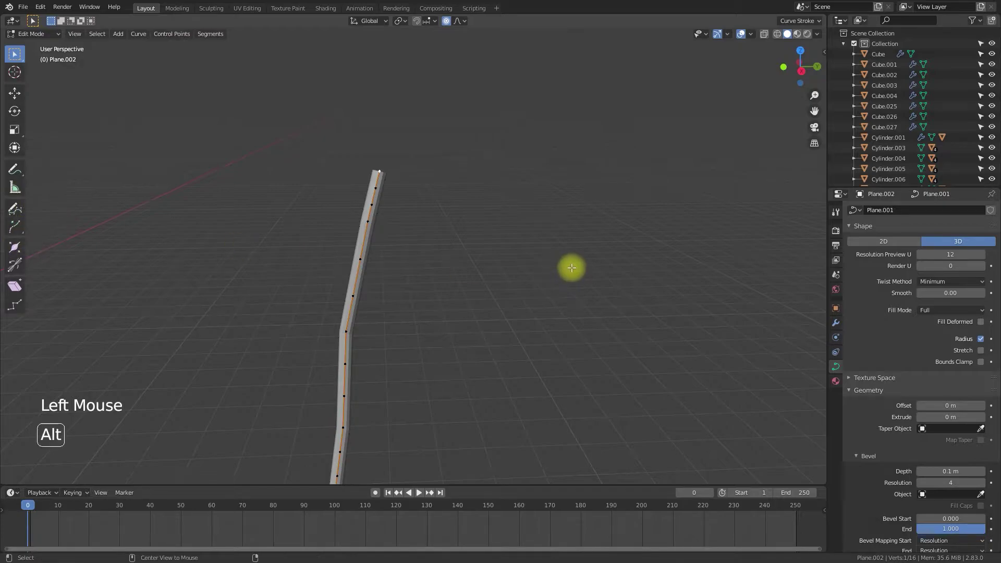
Taper the curve toward its tip by shrinking the end point's radius by about 0.378 with smooth falloff and proportional size 7.4, then return to Object Mode.
key("alt+s")
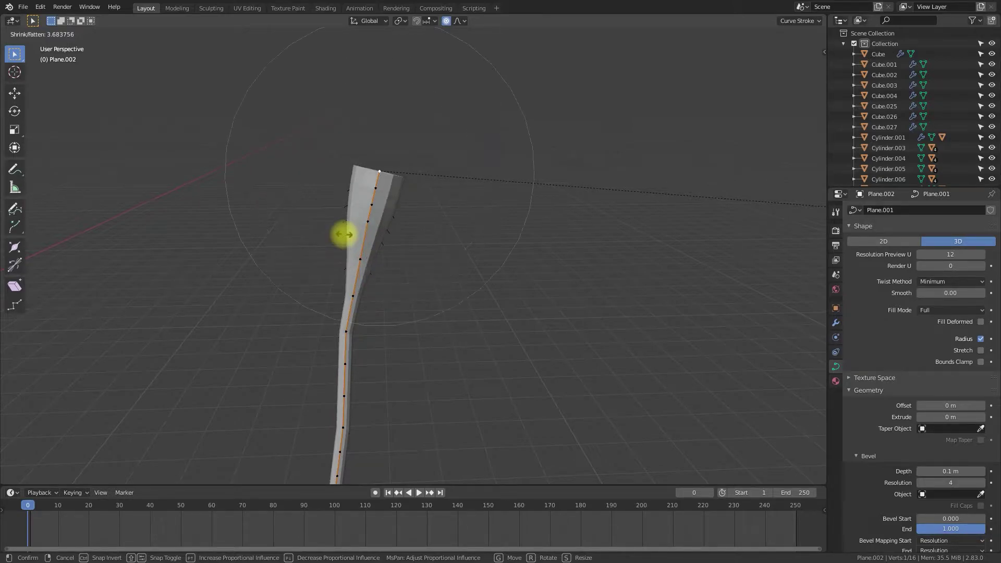
scroll(343, 235, "down", 4)
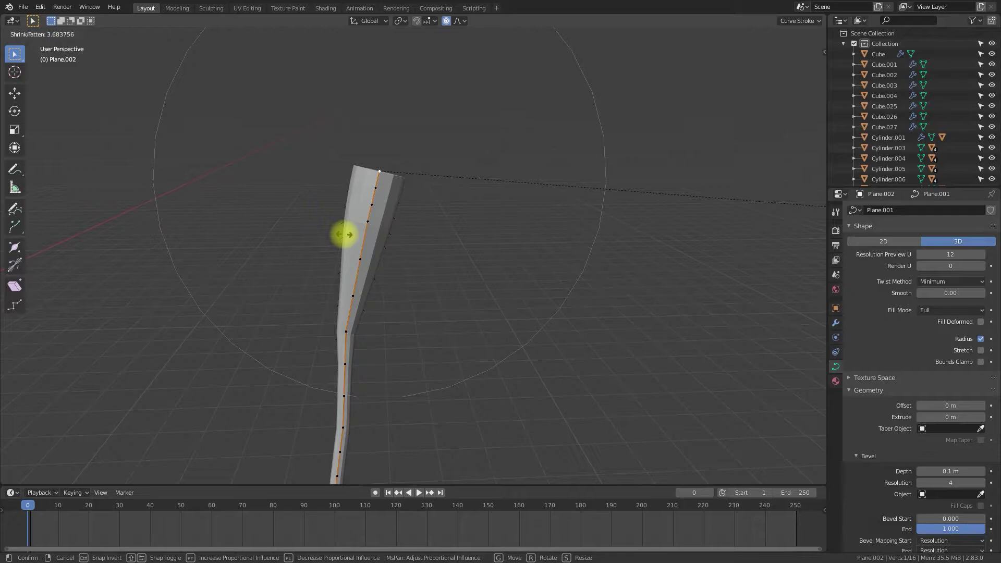
scroll(344, 234, "up", 12)
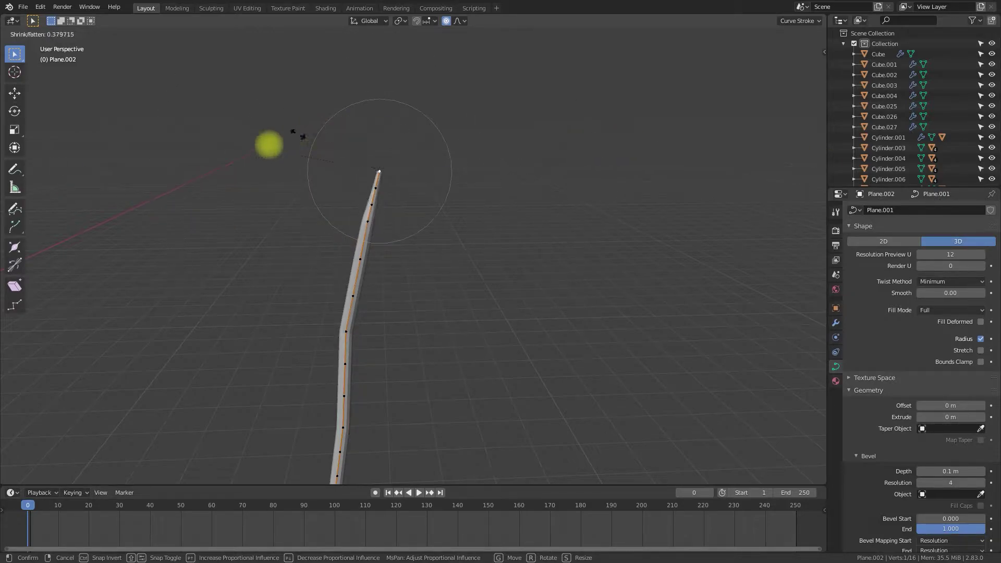
scroll(394, 167, "down", 9)
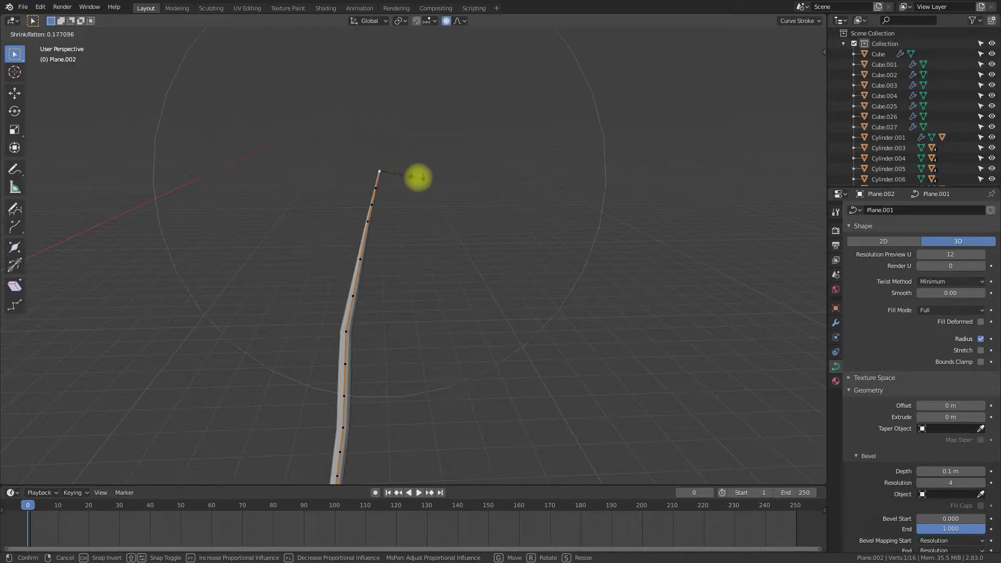
scroll(470, 178, "down", 8)
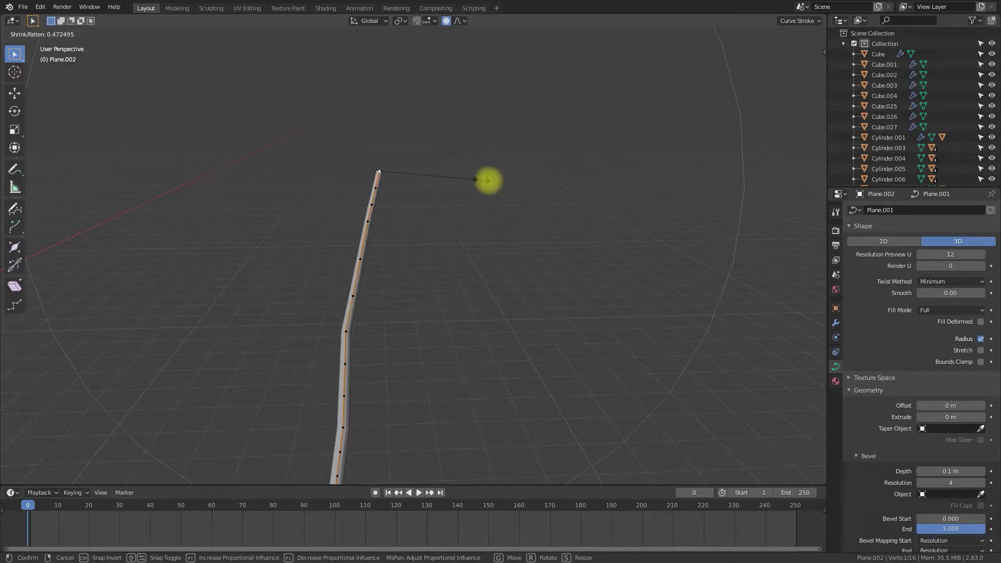
left_click(461, 172)
scroll(440, 250, "down", 4)
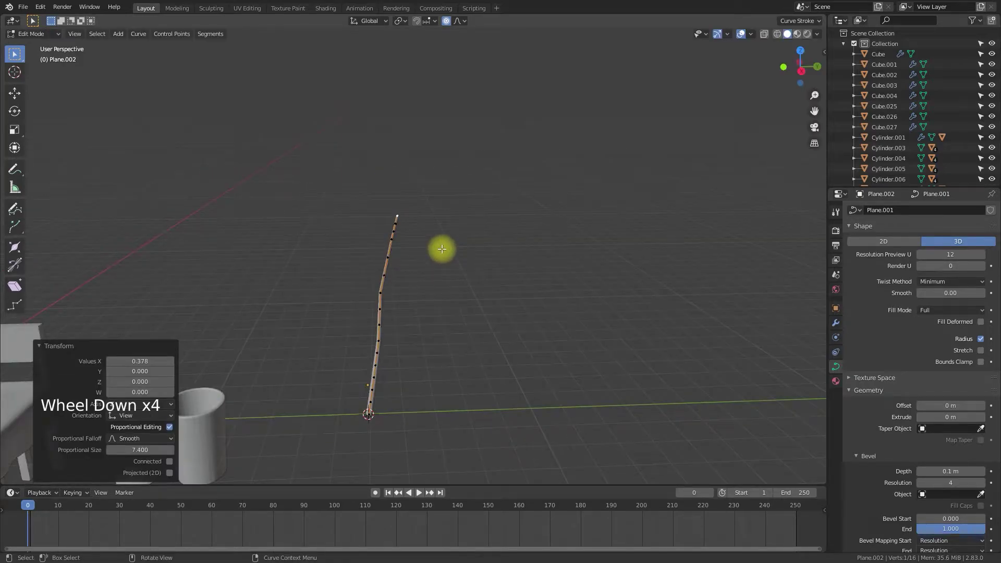
key("Tab")
scroll(445, 342, "up", 3)
scroll(445, 342, "up", 1)
middle_click_drag(444, 309, 398, 371, "shift")
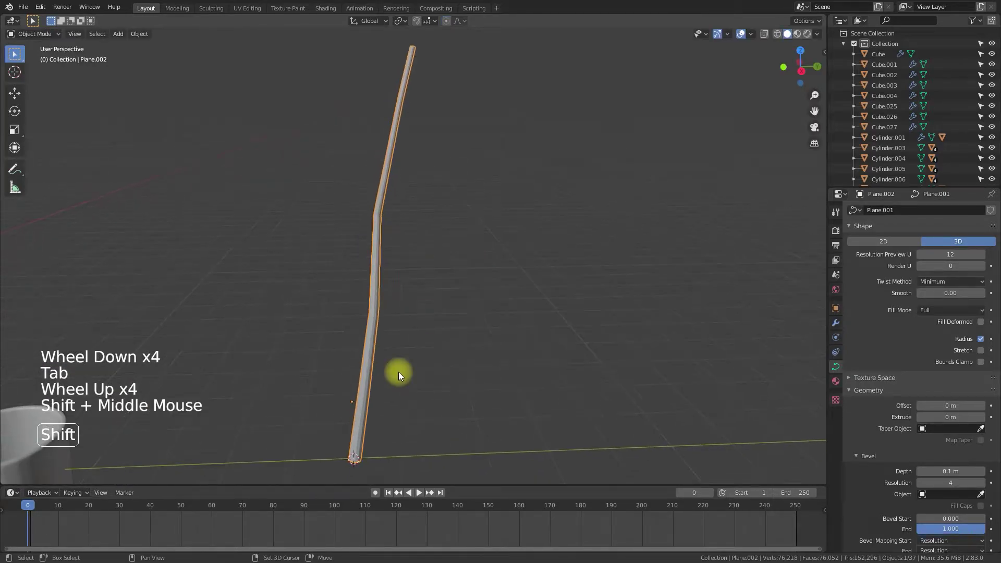
Inspect the tapered stem against the rest of the scene and raise its curve bevel resolution to 5.
middle_click_drag(421, 311, 410, 371, "shift")
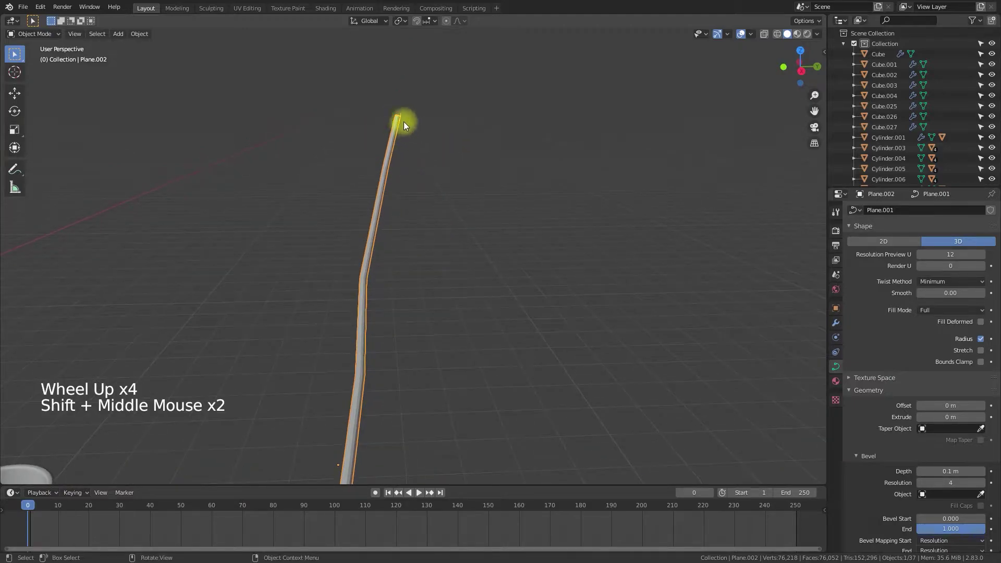
scroll(431, 351, "down", 1)
left_click(356, 463)
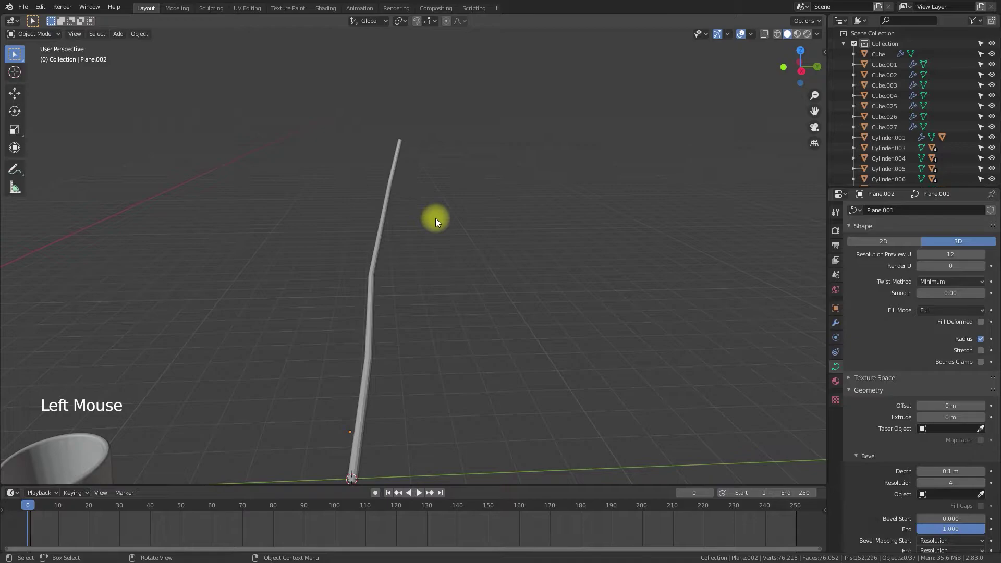
left_click(495, 406)
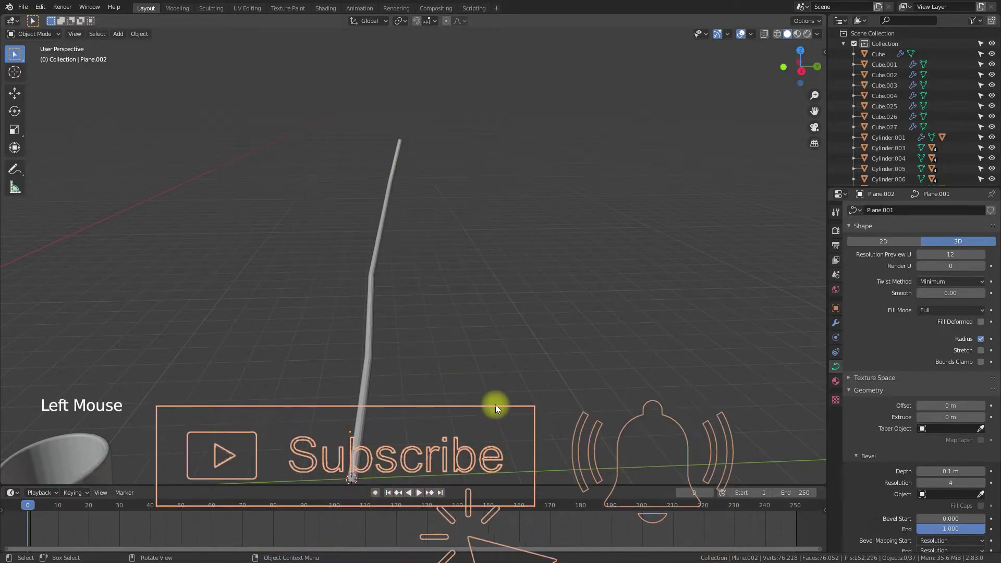
scroll(485, 426, "down", 3)
middle_click_drag(452, 434, 759, 452)
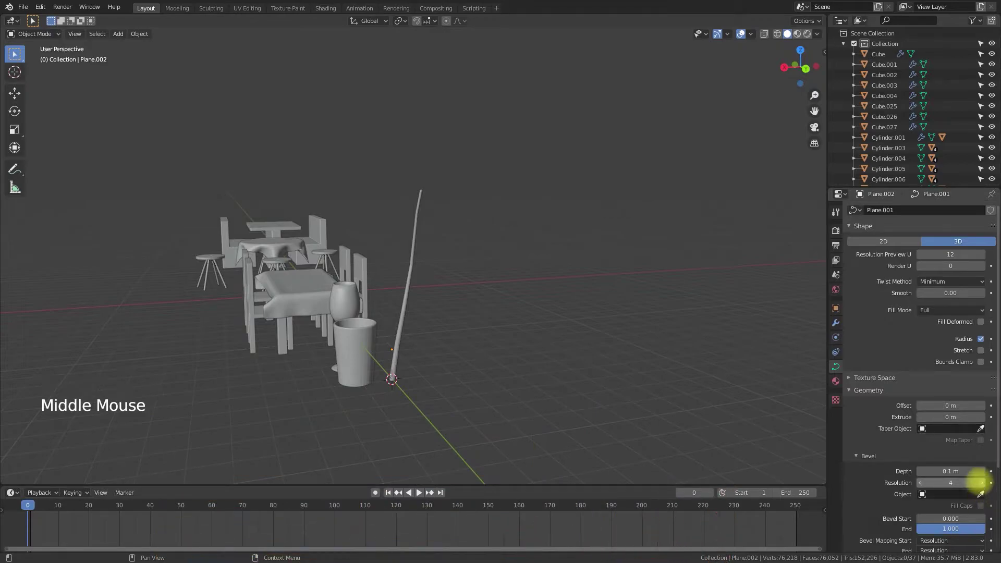
left_click(980, 483)
middle_click_drag(528, 433, 432, 424)
scroll(448, 442, "up", 1)
scroll(448, 442, "down", 1)
scroll(449, 442, "up", 5)
Apply smooth shading to the stem curve and deselect it.
left_click(371, 383)
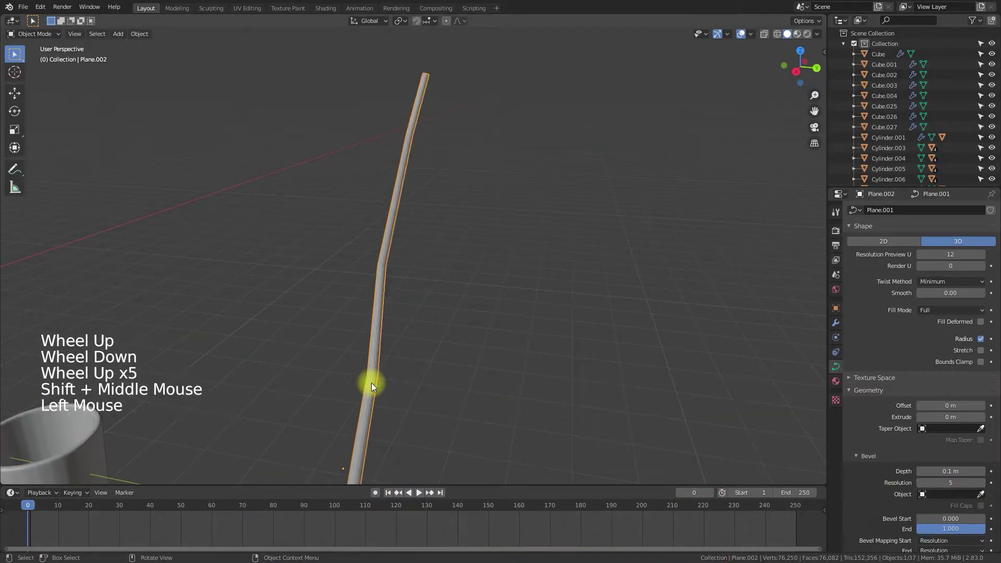
right_click(371, 383)
left_click(321, 335)
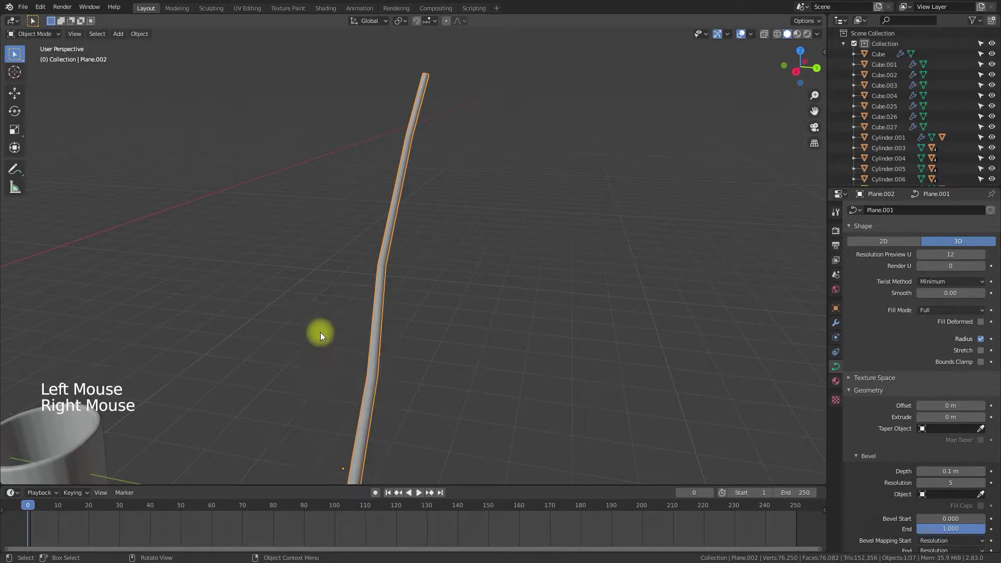
left_click(499, 399)
scroll(492, 406, "up", 4)
scroll(490, 408, "down", 6)
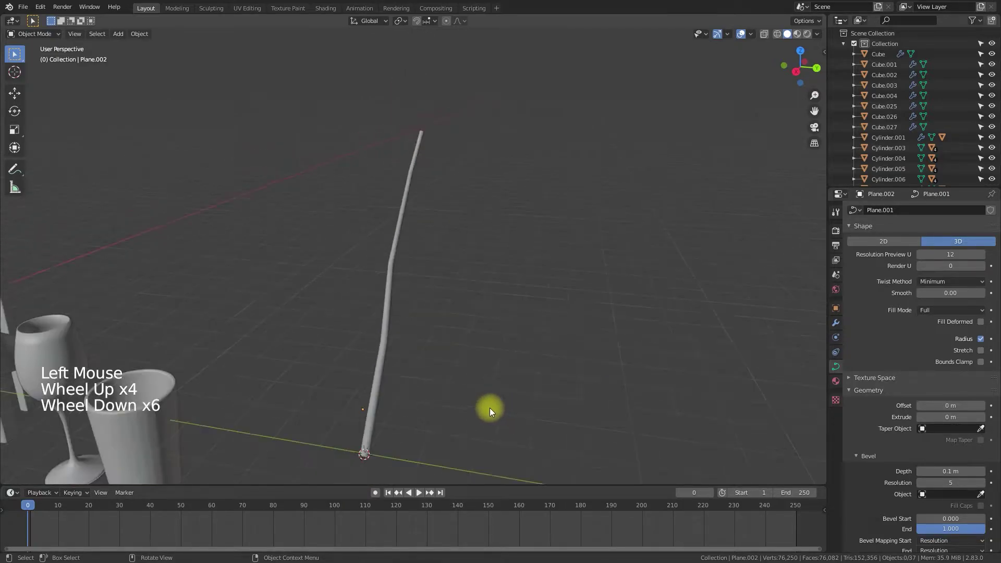
Add a plane at the stem's base and move it about 3.53 m along Y, clear of the stem.
middle_click_drag(490, 407, 462, 310, "shift")
mouse_move(502, 427)
middle_mouse_down()
mouse_move(526, 417)
mouse_move(484, 424)
middle_mouse_up()
scroll(480, 421, "down", 2)
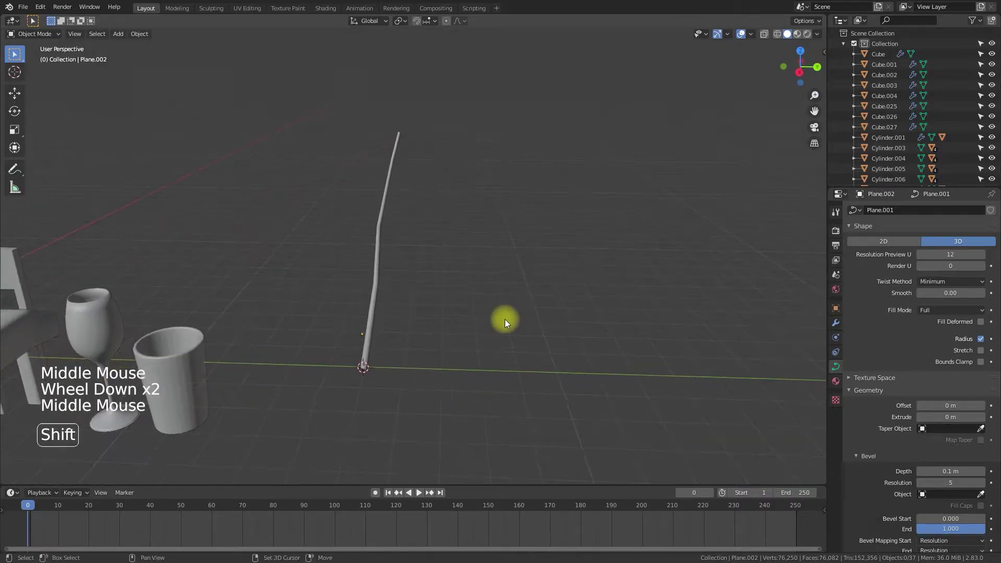
key("shift+a")
mouse_move(505, 319)
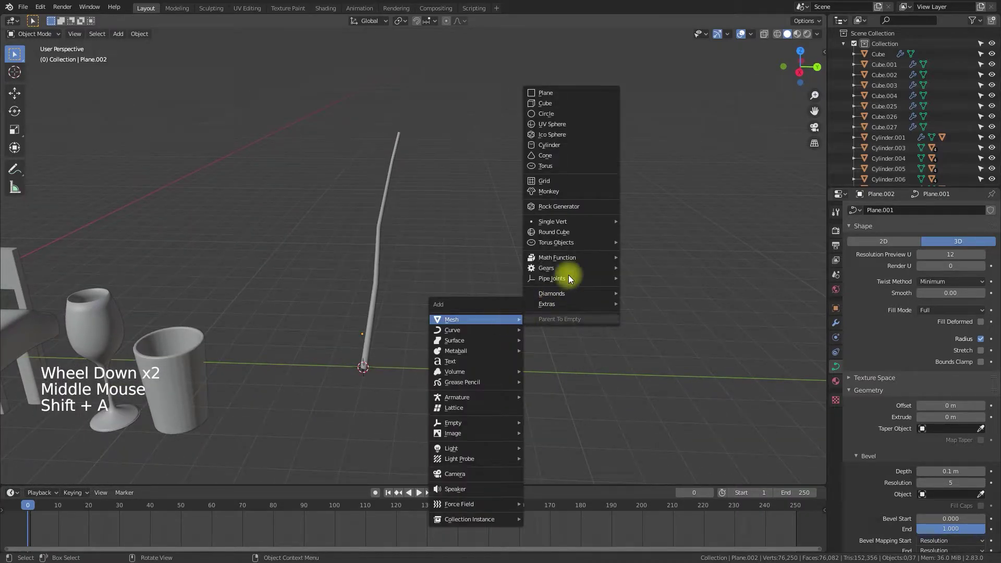
left_click(567, 94)
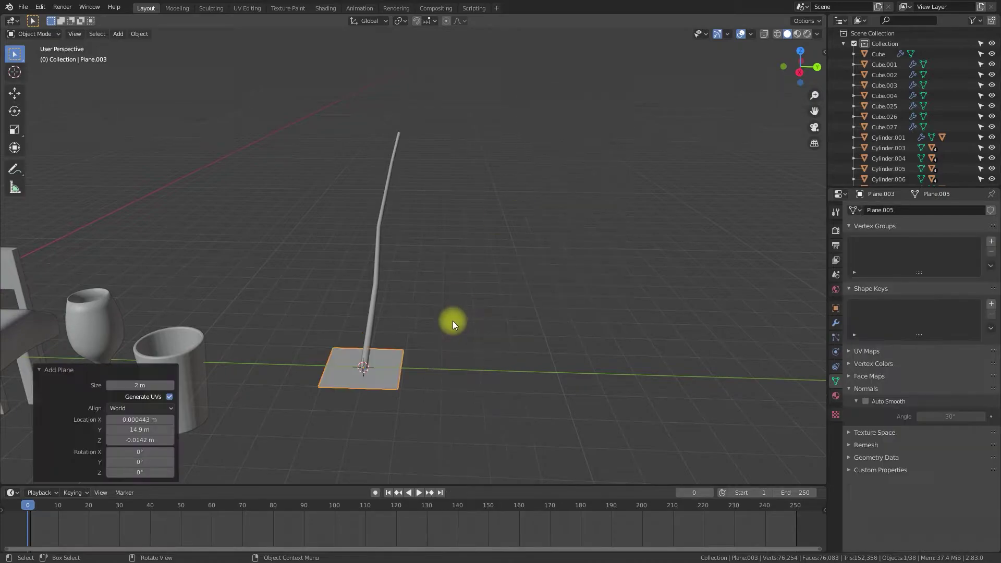
key("g")
left_click(587, 355)
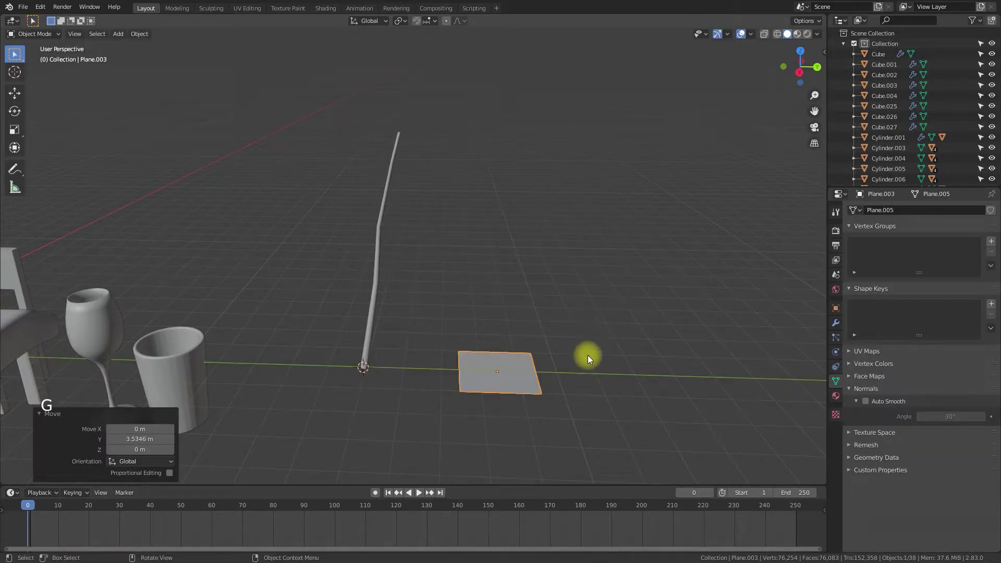
Stretch the plane along Y by a factor of 2.
key("s")
key("y")
key("2")
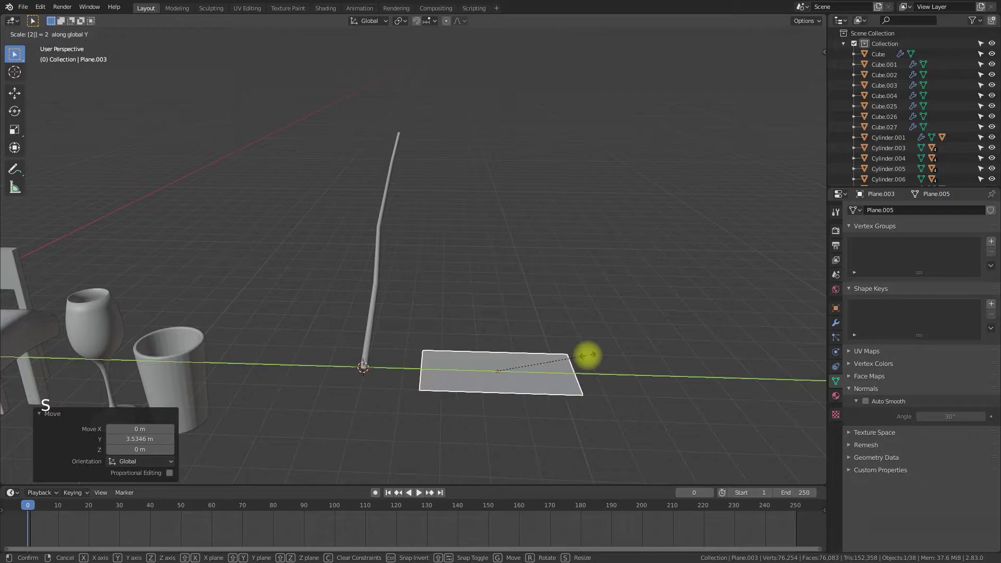
left_click(587, 355)
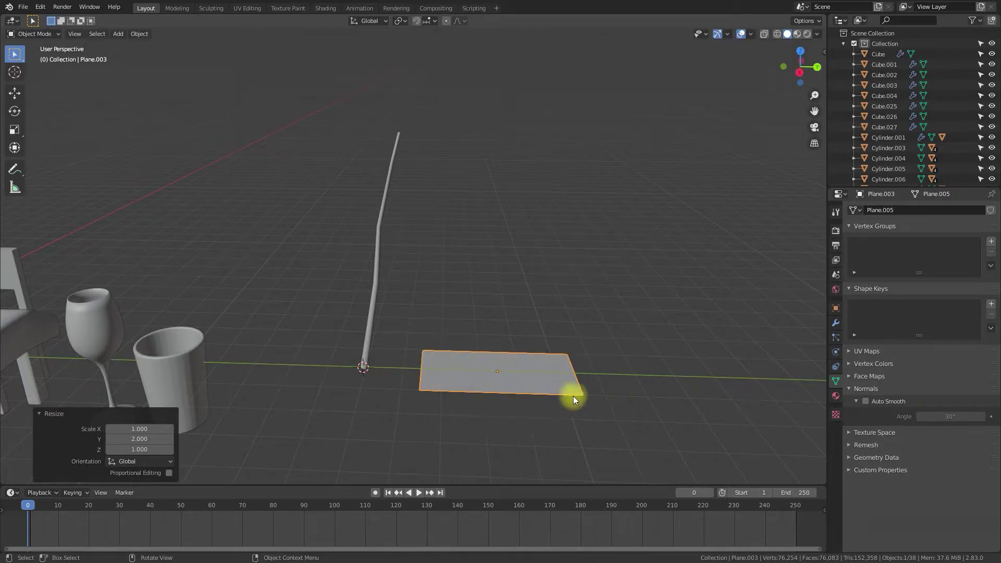
Add four evenly spaced, unslid loop cuts across the length of the plane in Edit Mode, working from the top view.
key("KP_7")
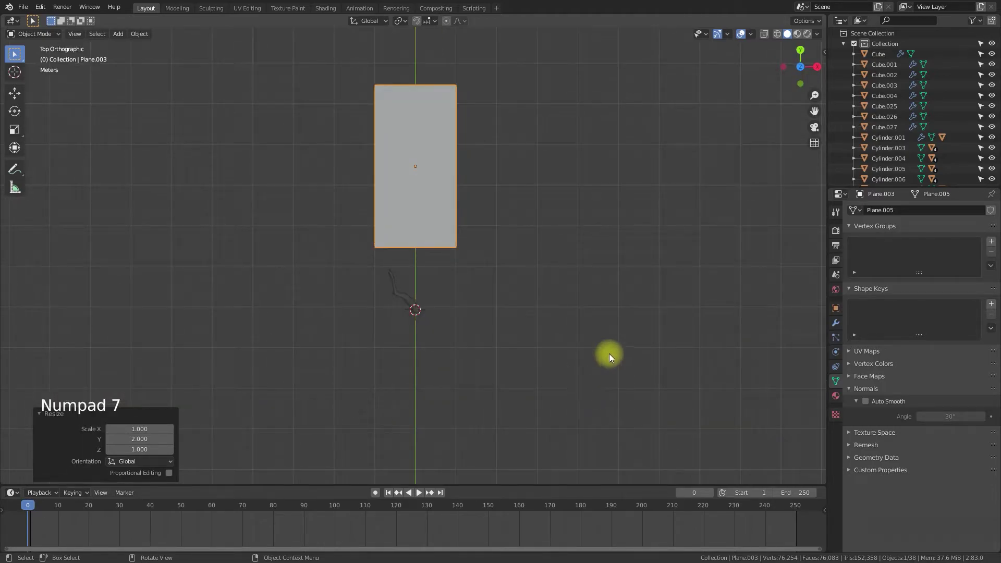
middle_click_drag(605, 353, 587, 389, "shift")
scroll(465, 385, "up", 5)
key("Tab")
scroll(464, 384, "down", 3)
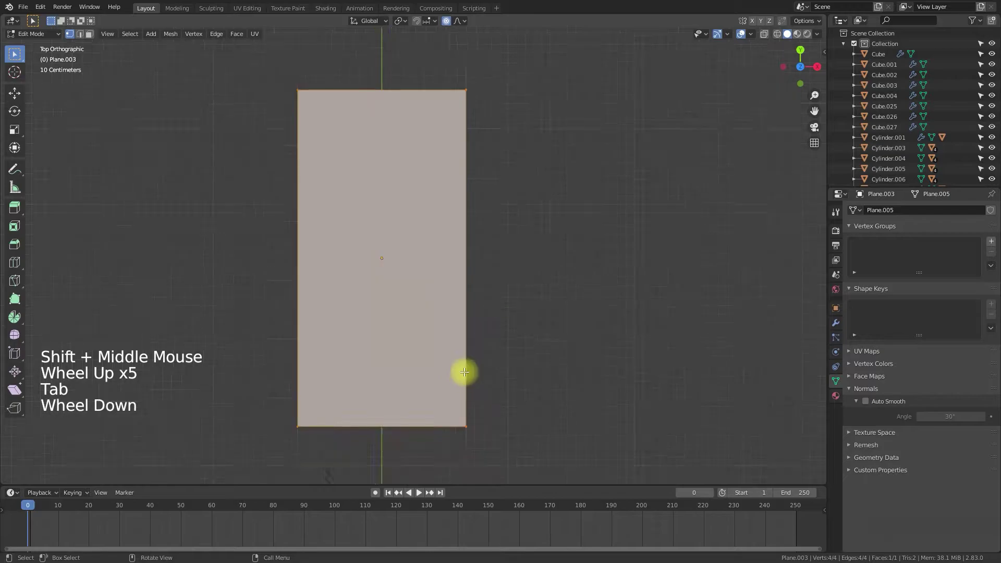
key("ctrl+r")
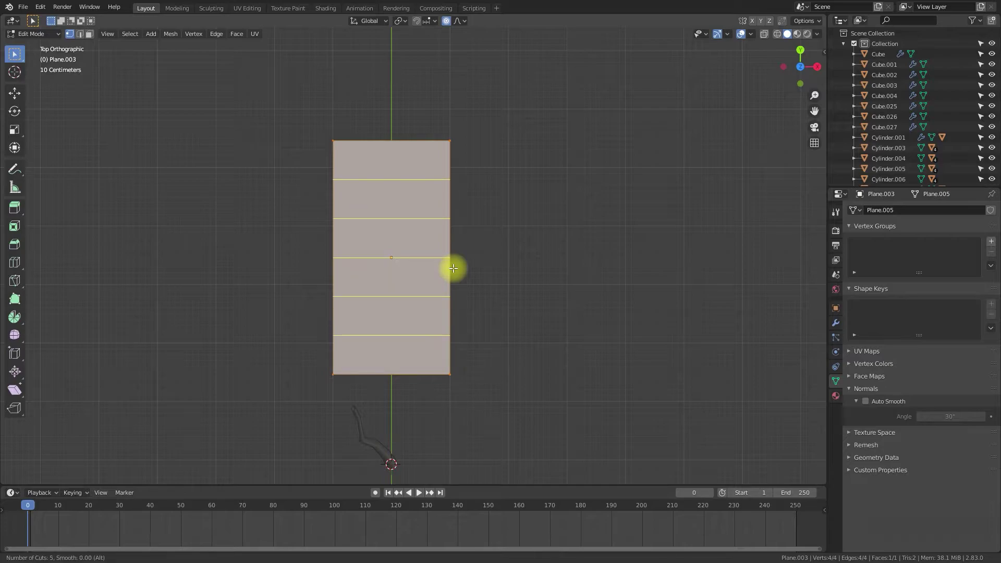
scroll(453, 267, "down", 1)
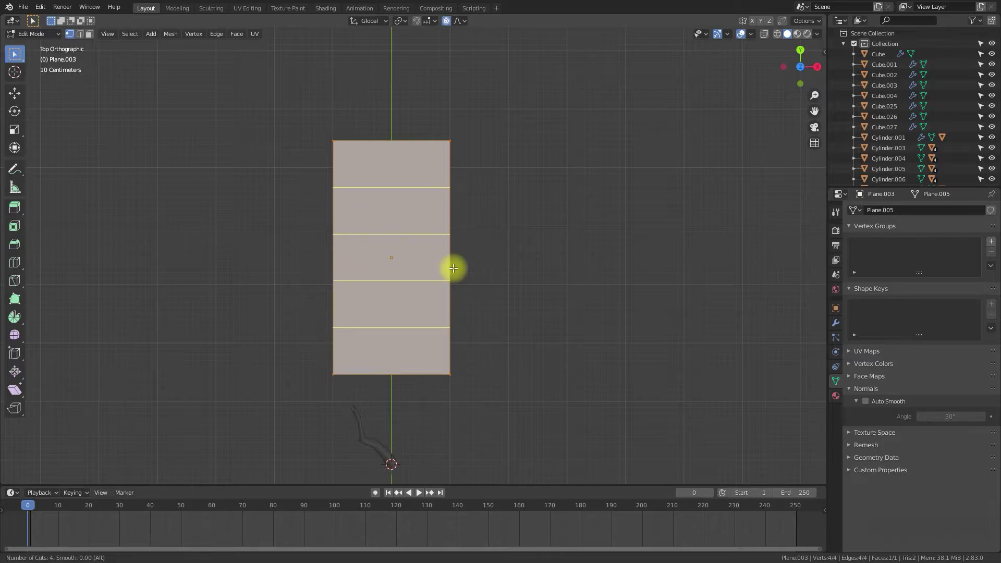
left_click(453, 268)
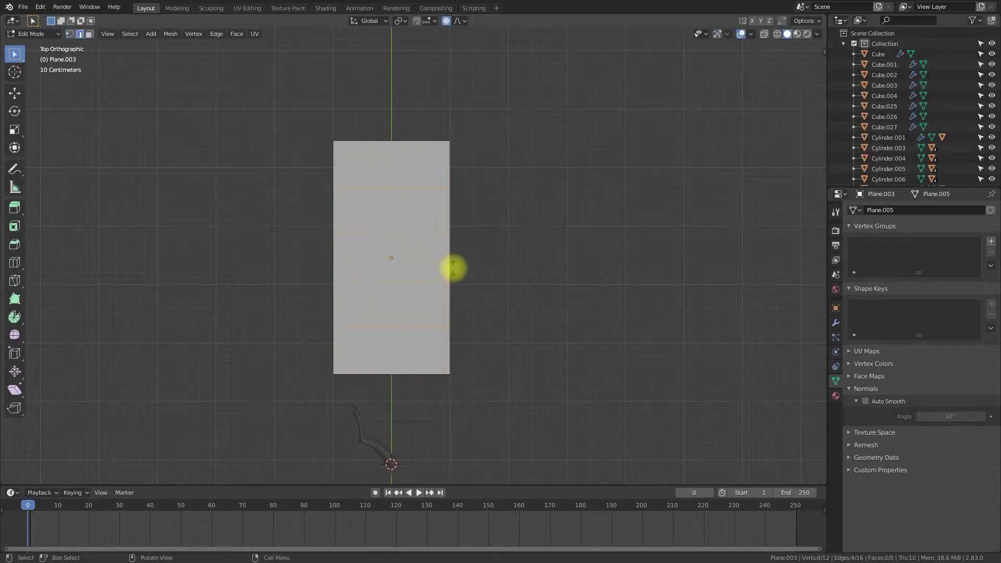
right_click(453, 268)
Clear the loop-cut selection and select only the plane's end edge nearest the stem.
middle_click_drag(582, 379, 463, 324)
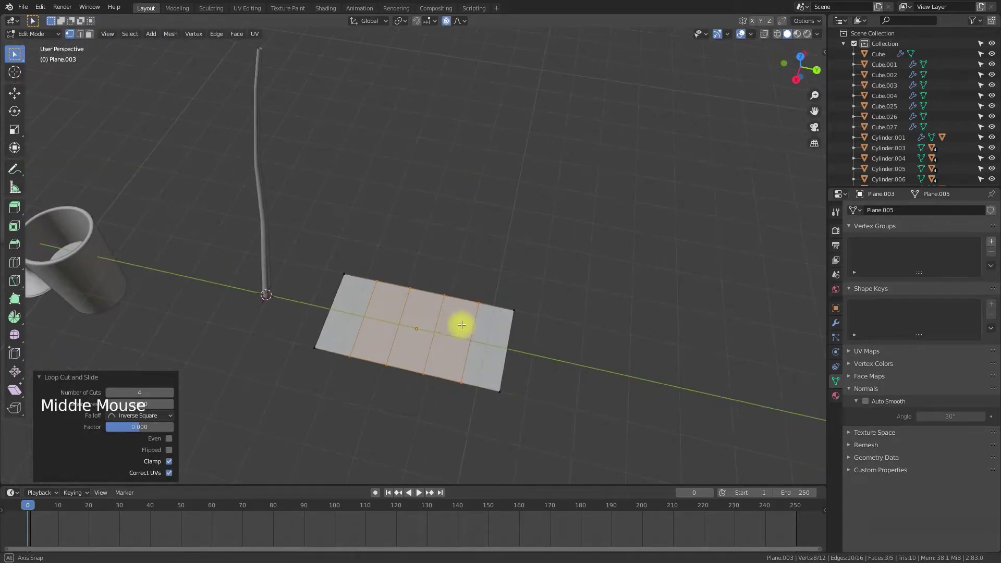
middle_click_drag(501, 381, 528, 295, "shift")
scroll(568, 331, "up", 1)
middle_click_drag(574, 334, 586, 353)
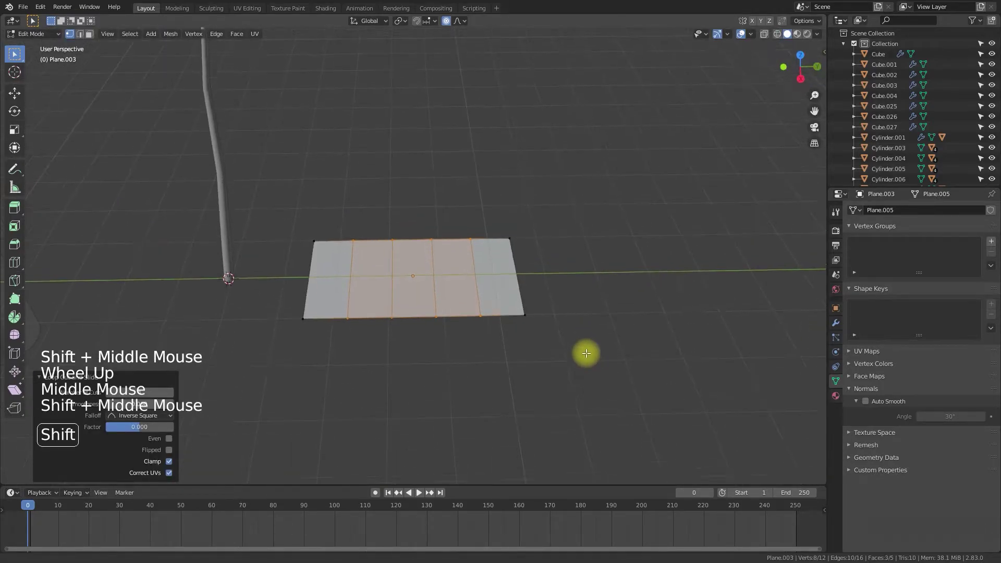
left_click(568, 367)
scroll(556, 373, "up", 4)
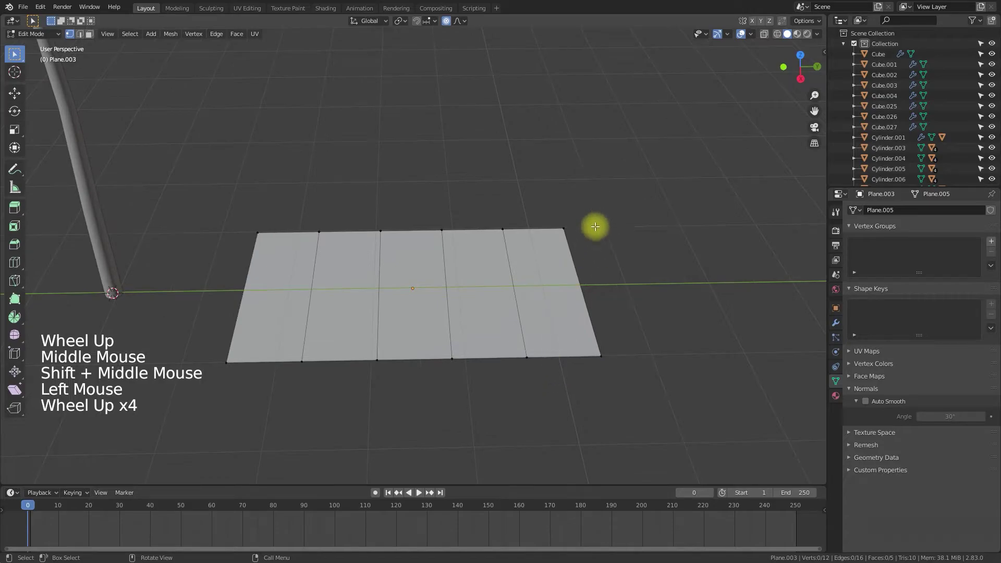
left_click_drag(188, 207, 284, 417)
key("g")
key("y")
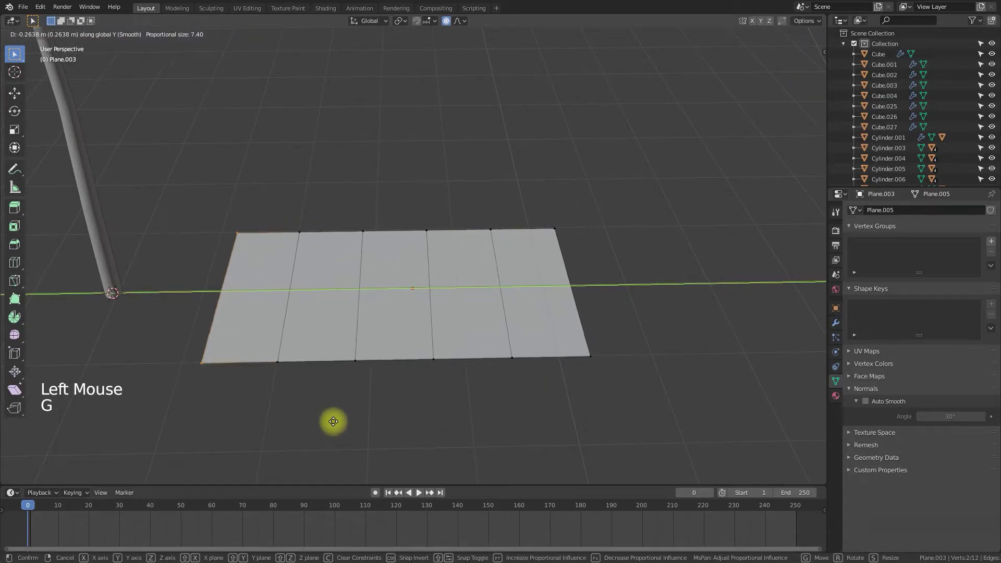
right_click(334, 420)
Turn off proportional editing and move the selected end edge about 0.43 m outward along Y, toward the stem.
key("o")
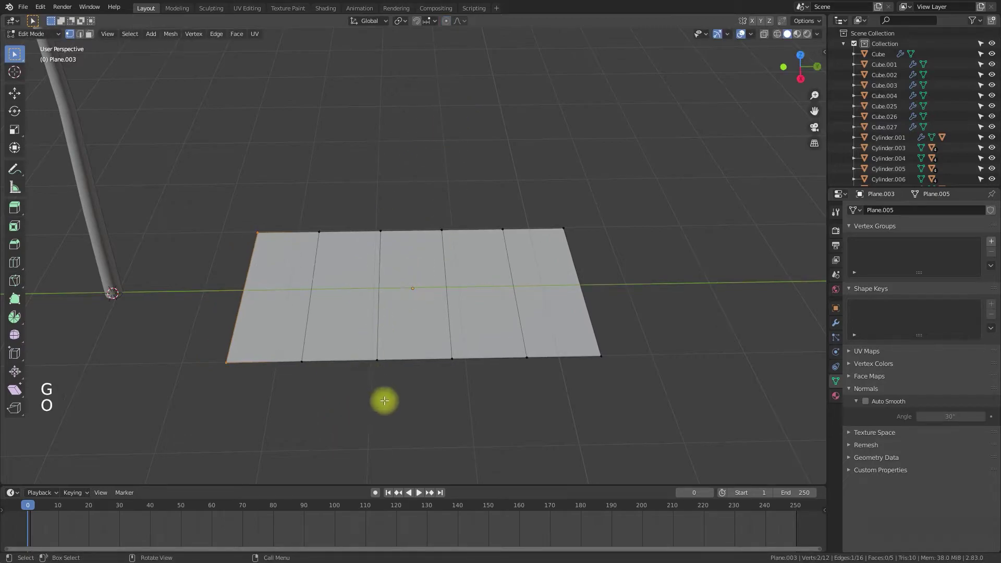
key("g")
left_click(378, 393)
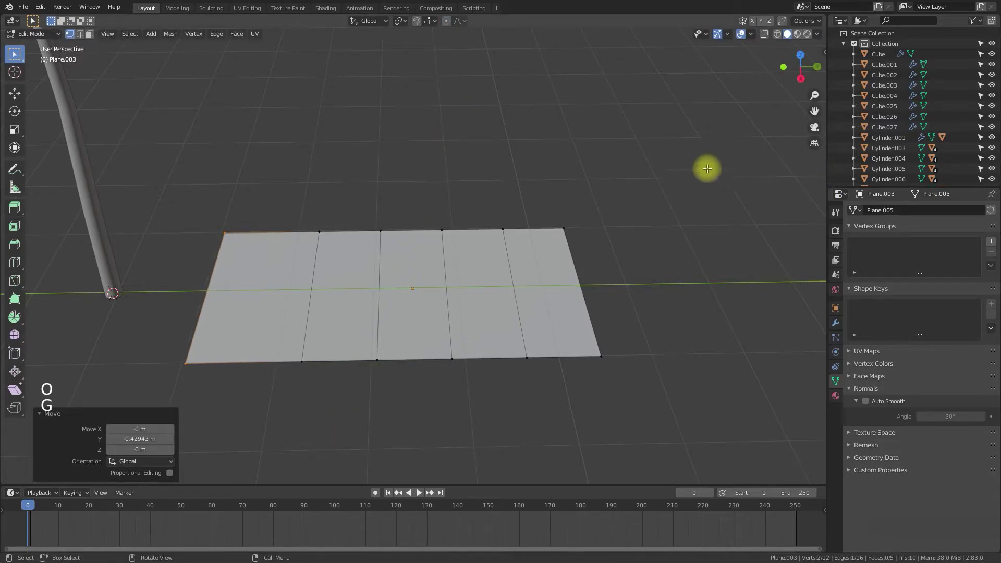
Move the plane's end edge farthest from the stem outward along Y, lengthening that end section to match the other.
left_click_drag(707, 168, 559, 419)
key("g")
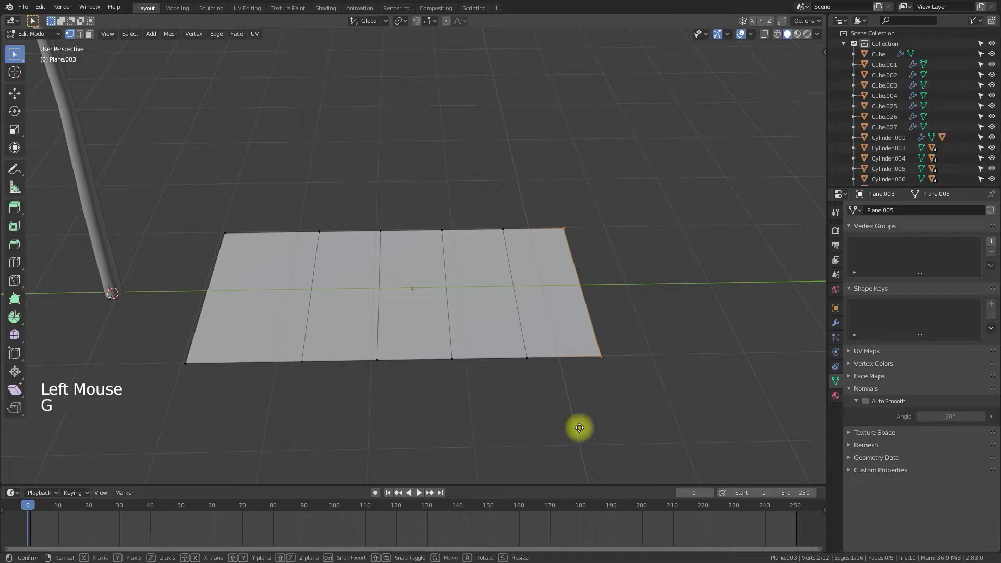
key("y")
left_click(611, 426)
Turn on proportional editing and narrow the far end edge along X to about 0.59 with smooth falloff and proportional size 2.85.
left_click_drag(687, 440, 579, 212)
key("o")
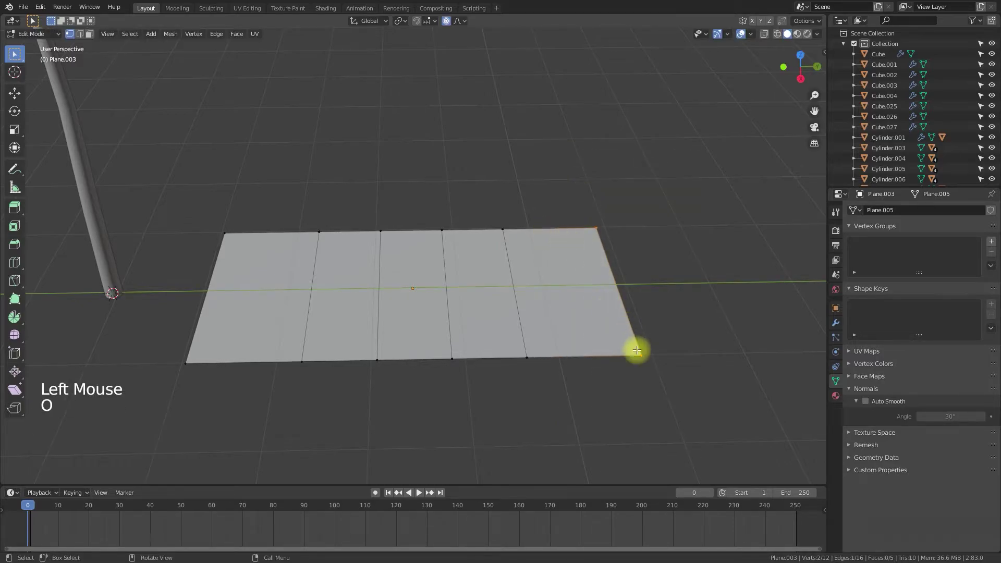
key("s")
key("y")
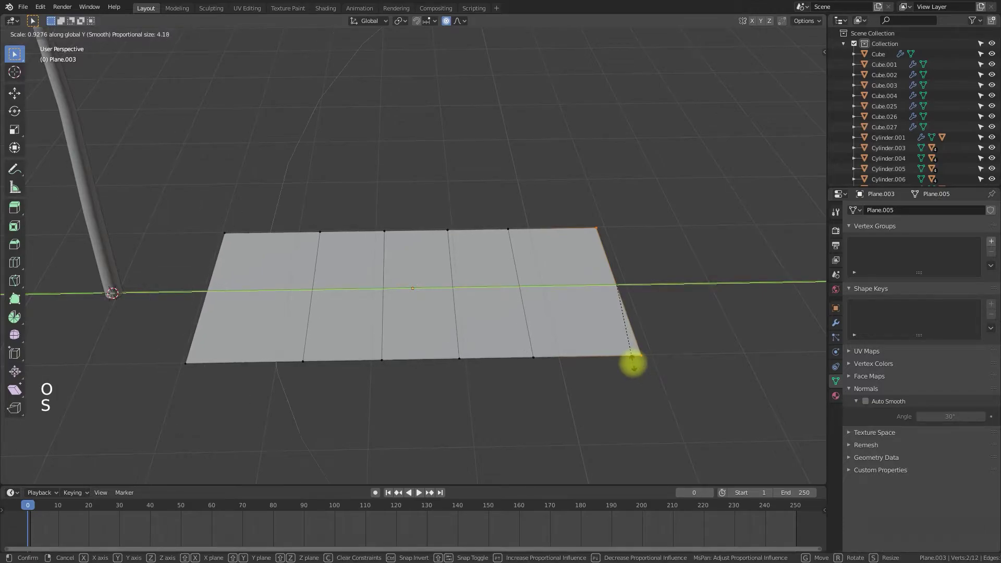
scroll(633, 363, "up", 4)
key("x")
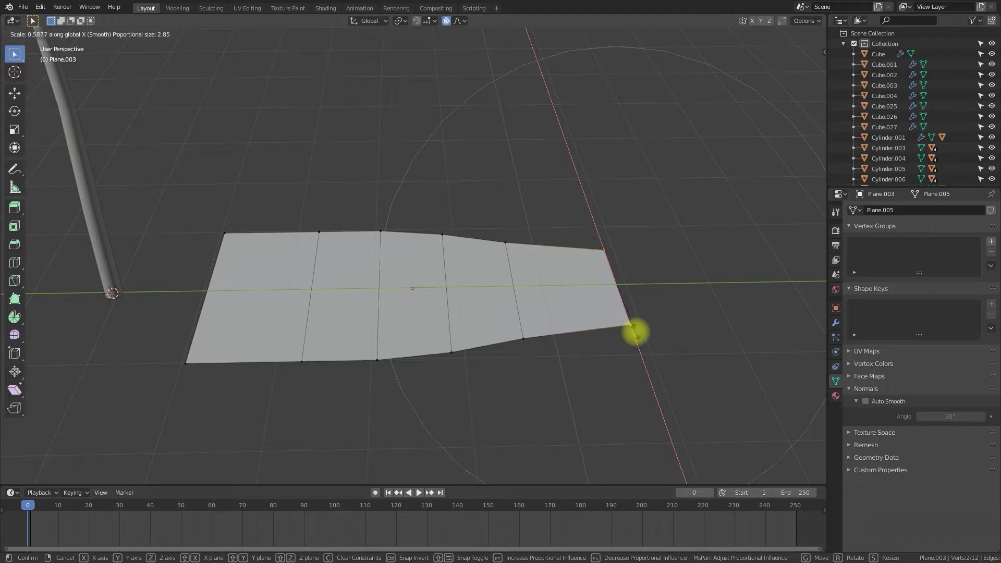
left_click(633, 332)
Narrow the end edge nearest the stem along X to about half its width with proportional size 2.85.
left_click_drag(184, 392, 228, 205)
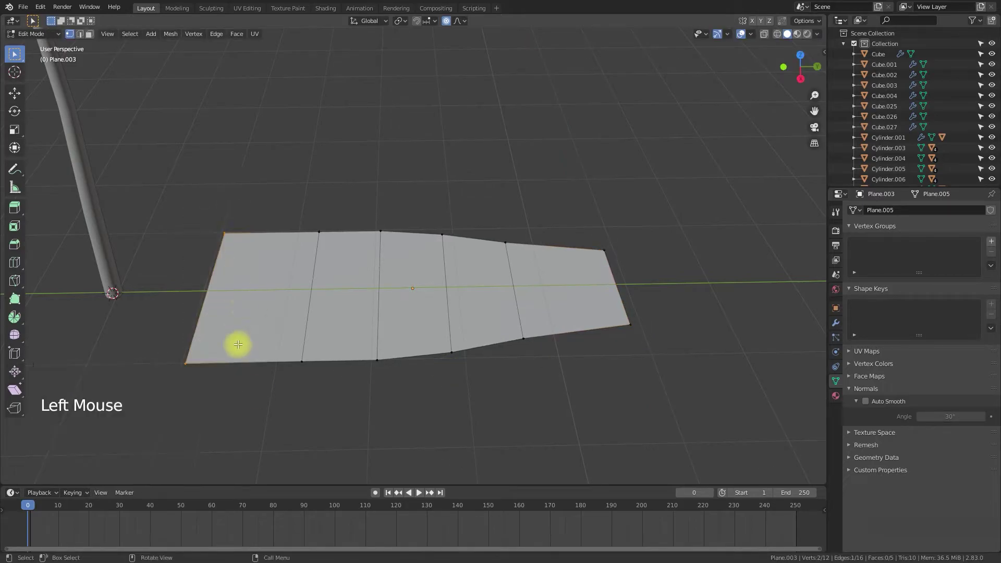
key("s")
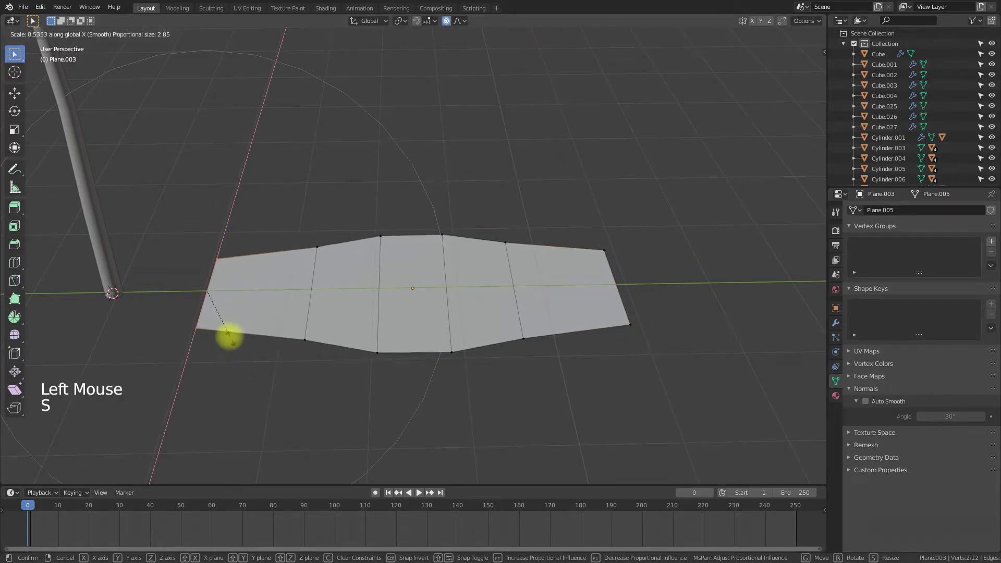
left_click(238, 333)
Widen the plane's two middle cross edges along X by a factor of about 1.13 with proportional size 2.85.
left_click(442, 212)
left_click_drag(462, 214, 361, 377)
key("s")
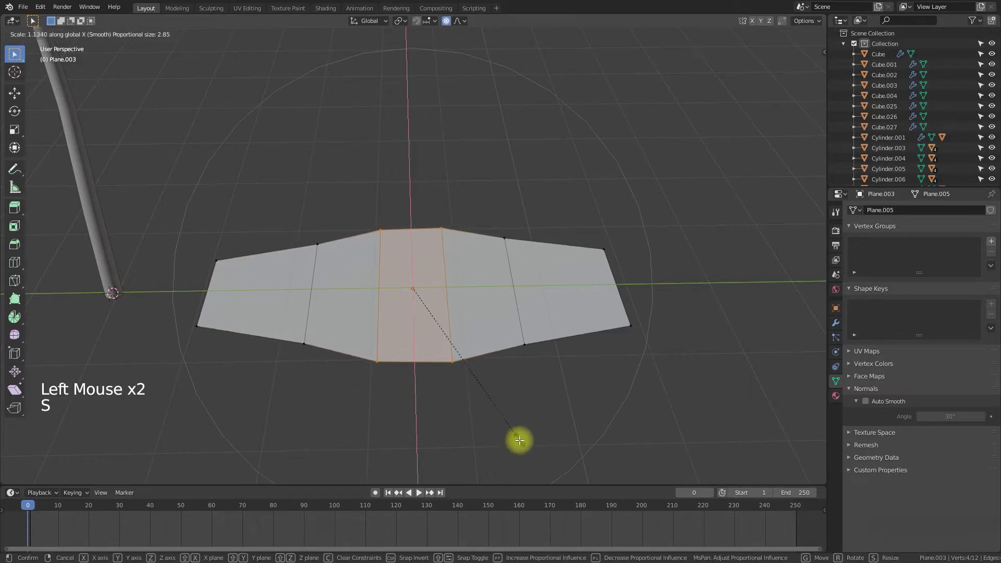
left_click(518, 440)
Widen the inner cross edge nearest the far end along X by 1.165 with proportional size 2.144.
left_click_drag(558, 206, 495, 375)
key("s")
key("x")
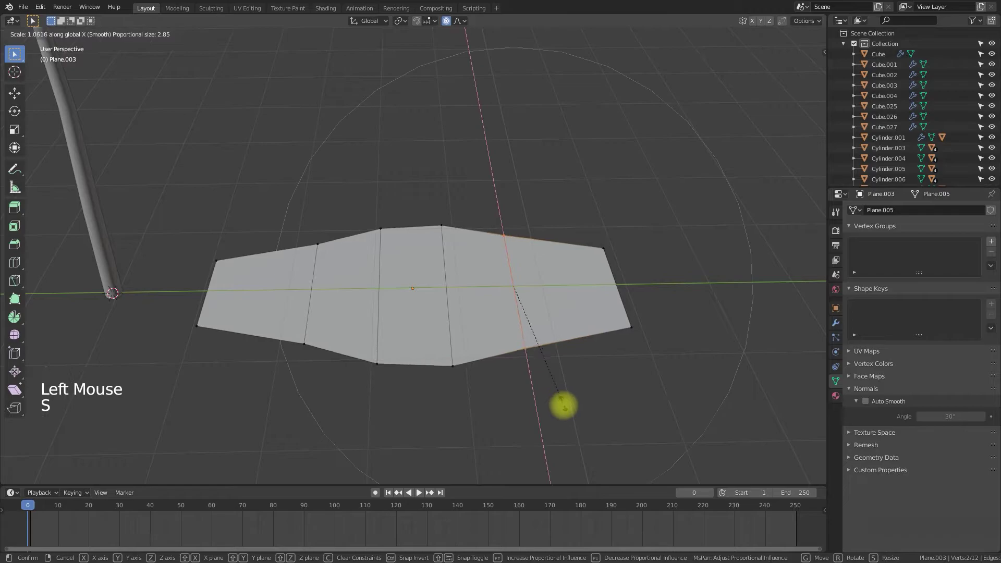
scroll(563, 406, "up", 3)
left_click(568, 411)
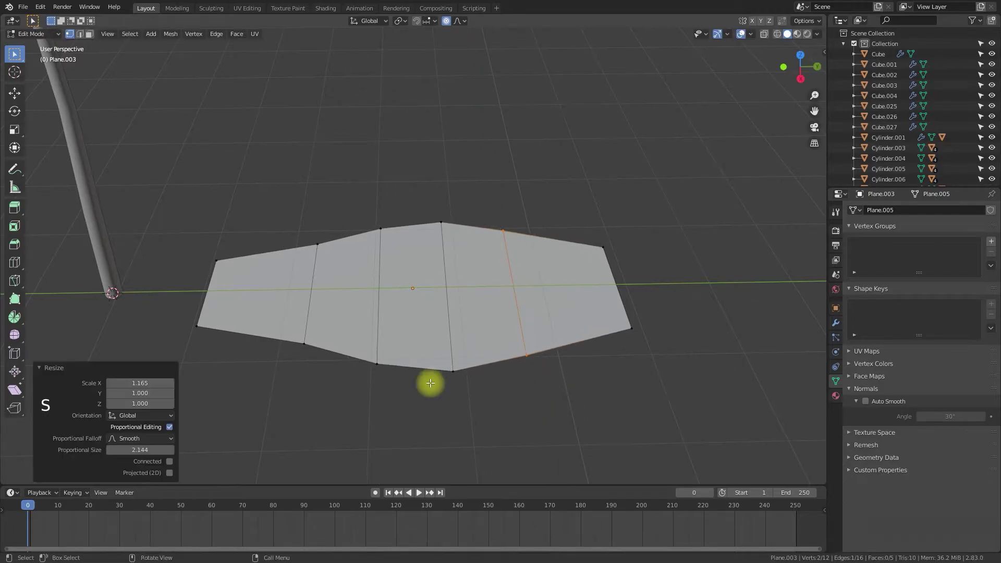
Widen the inner cross edge nearest the stem slightly along X so the outline becomes more symmetric.
left_click_drag(357, 384, 291, 214)
key("s")
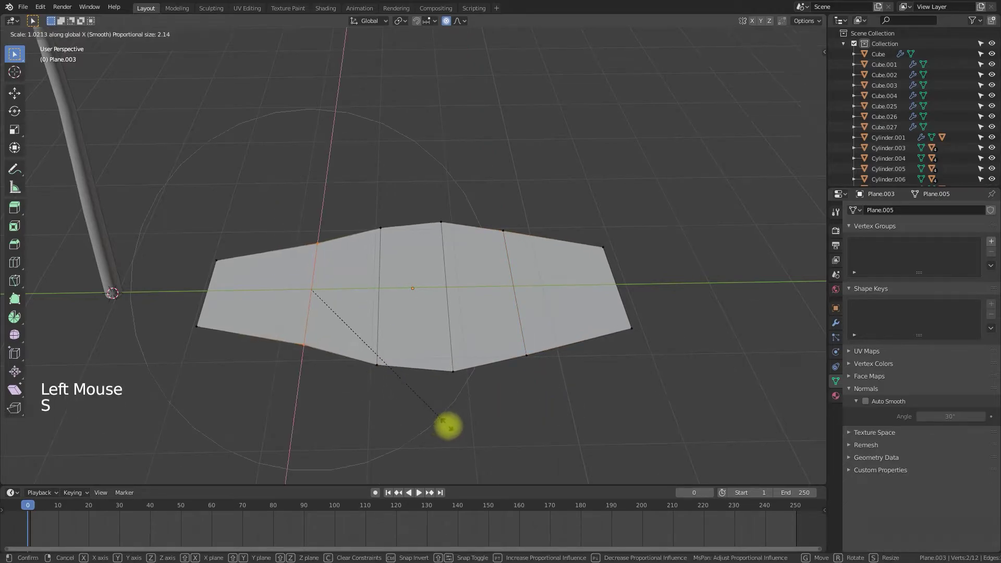
left_click(547, 368)
Narrow the end edge farthest from the stem along X with proportional size 2.144.
left_click_drag(642, 213, 569, 370)
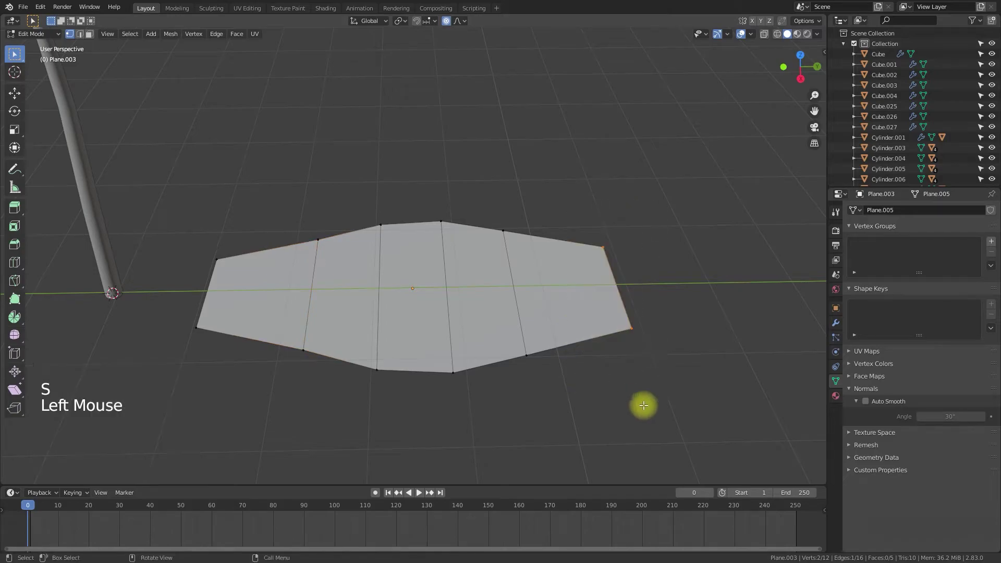
key("s")
key("x")
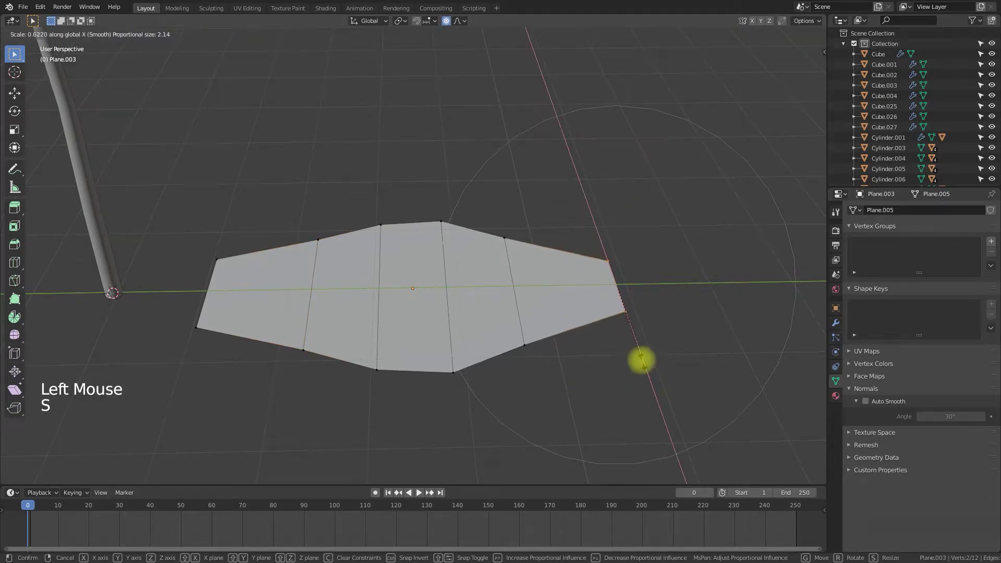
left_click(652, 386)
Narrow the middle cross edge on the far side of the leaf's centre along X by about 0.9 with proportional size 2.144.
left_click_drag(508, 419, 497, 464)
left_click_drag(483, 423, 420, 204)
key("s")
key("s")
key("x")
left_click(571, 427)
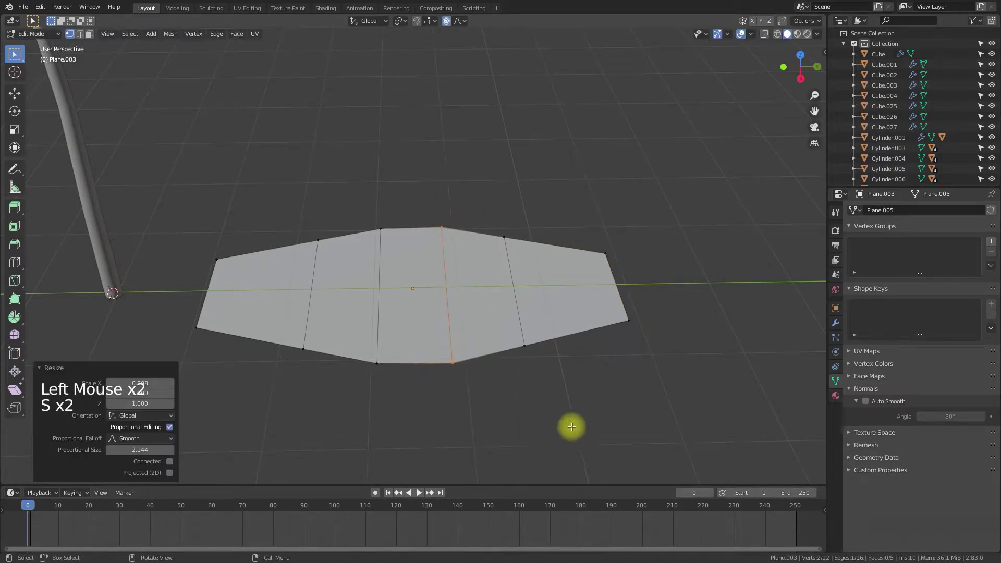
Narrow the end edge nearest the stem along X to roughly two thirds of its width with proportional size 1.33.
left_click_drag(189, 391, 239, 234)
scroll(254, 297, "up", 1)
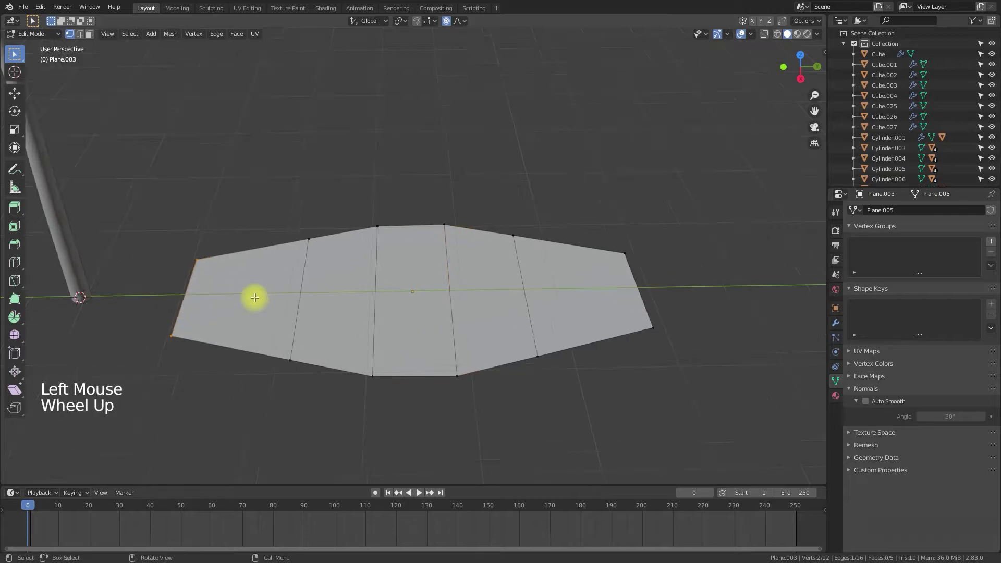
key("s")
key("x")
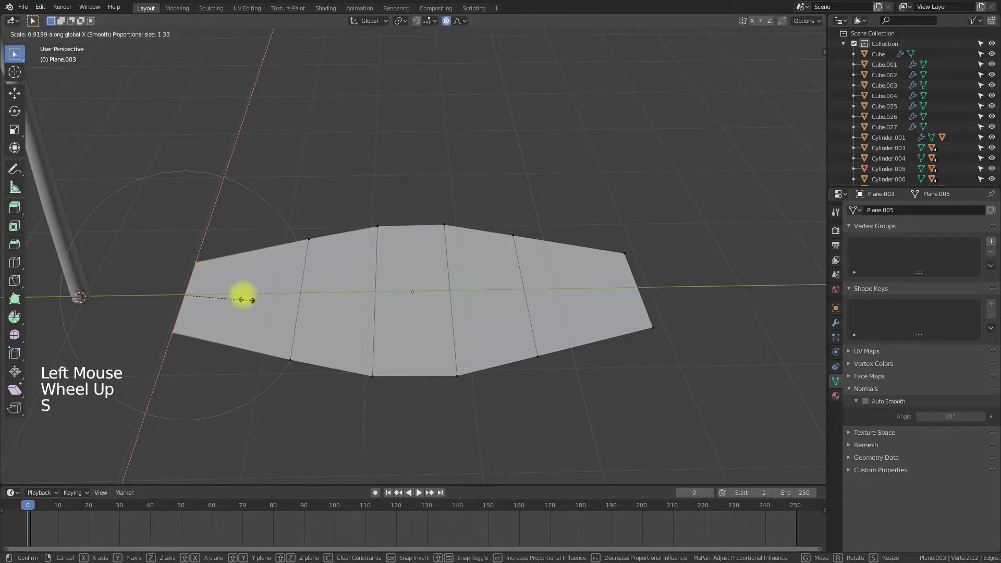
left_click(237, 293)
key("Tab")
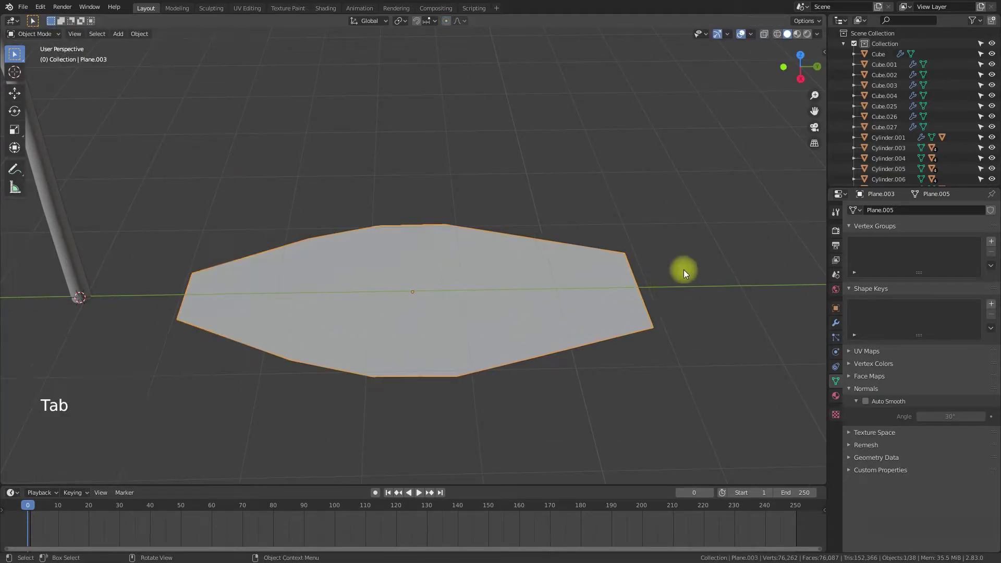
Turn off proportional editing and narrow the end edge farthest from the stem along X to about three quarters of its width.
key("Tab")
left_click_drag(685, 220, 598, 380)
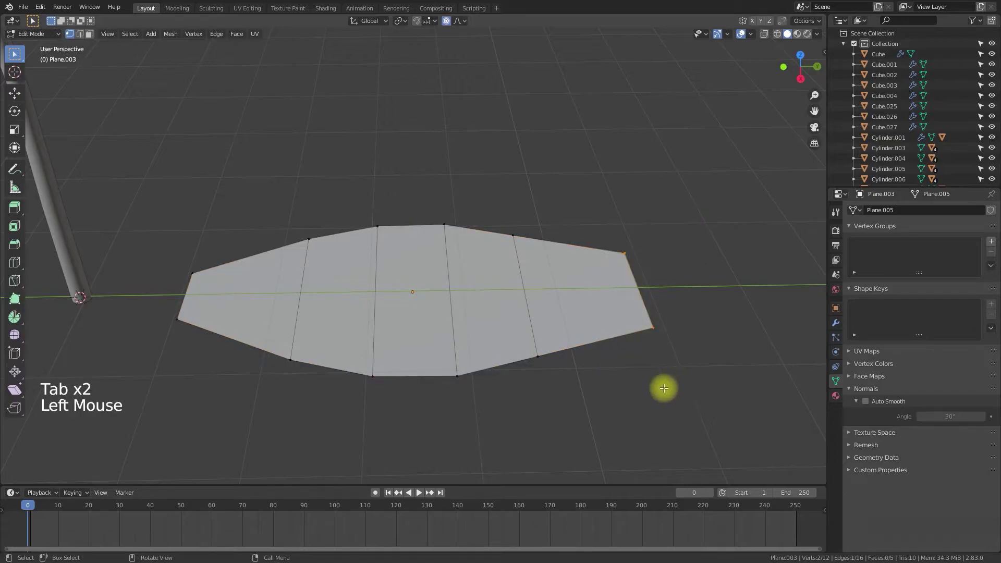
key("o")
key("s")
key("x")
left_click(658, 363)
key("Tab")
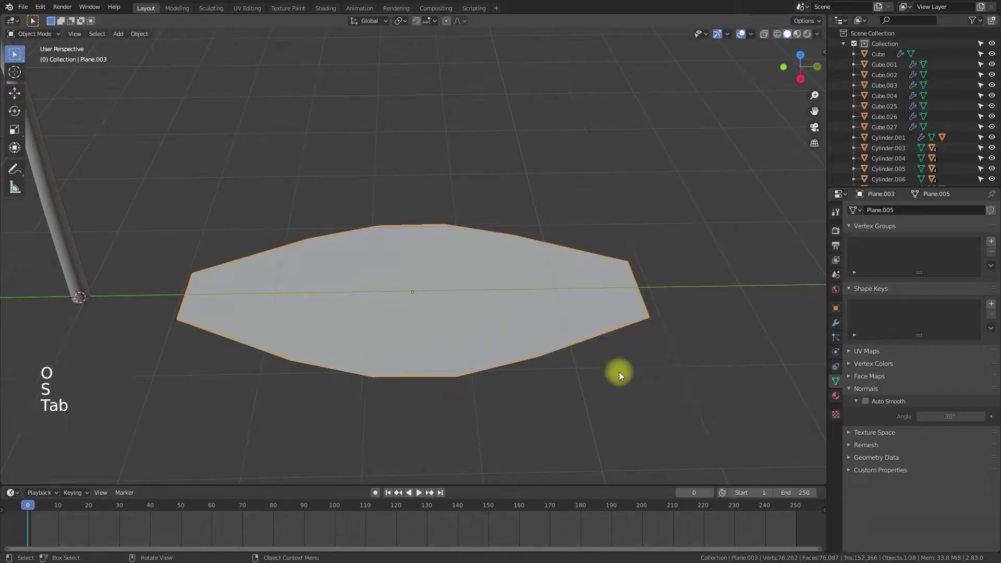
Narrow the leaf's two middle cross edges very slightly along X without proportional editing.
middle_click_drag(543, 414, 531, 401)
key("Tab")
left_click_drag(497, 249, 382, 457)
key("s")
key("x")
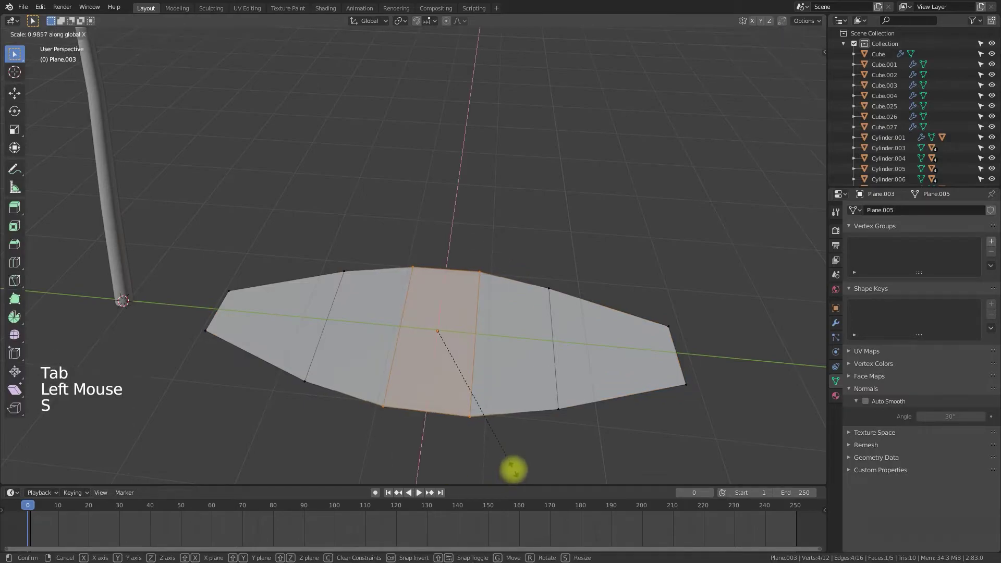
key("Tab")
Apply a one-segment, vertex-only bevel to the ends of the four inner cross edges to round the leaf's long sides.
key("Tab")
scroll(534, 454, "down", 2)
middle_click_drag(536, 447, 566, 270)
left_click_drag(561, 184, 295, 446)
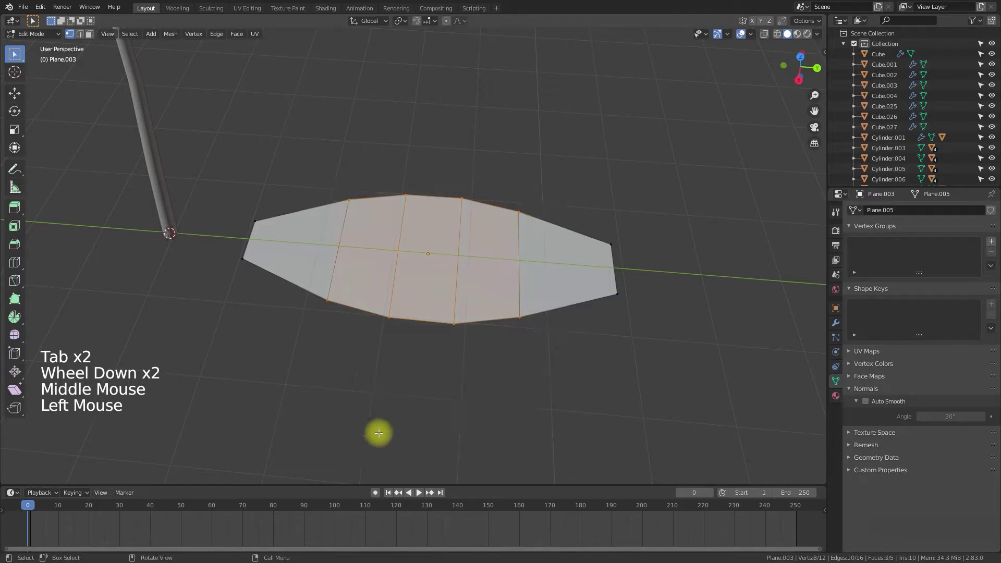
key("ctrl+b")
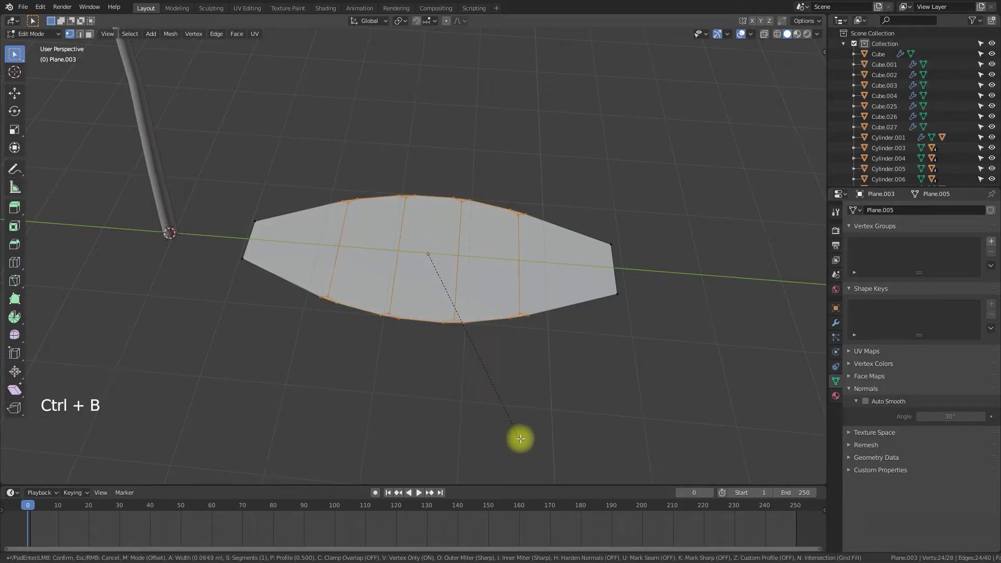
key("Tab")
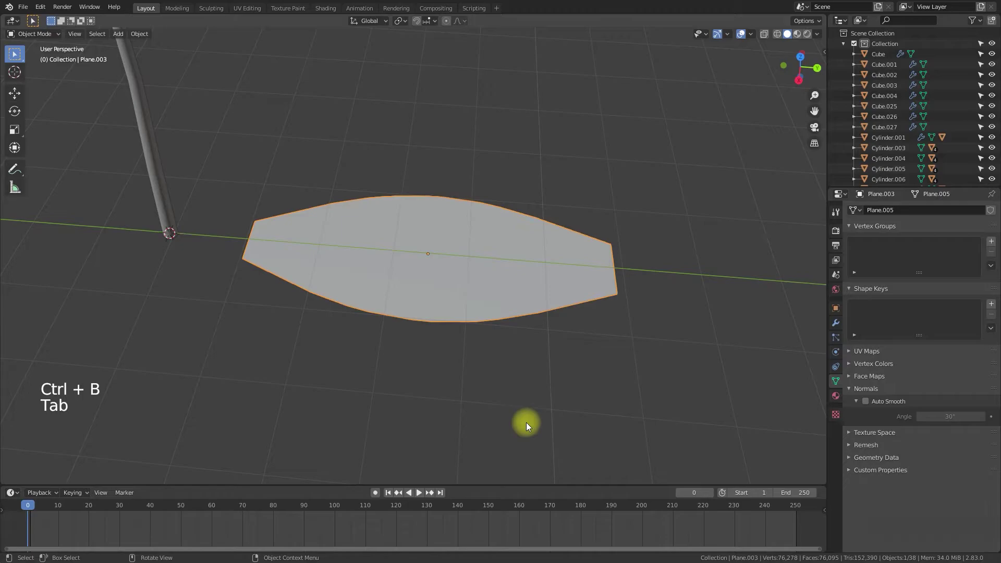
left_click(526, 422)
Round the two corners of the leaf's far end with a vertex-only bevel of 0.138 m and 5 segments.
key("Tab")
left_click(615, 243)
left_click(615, 295, "shift")
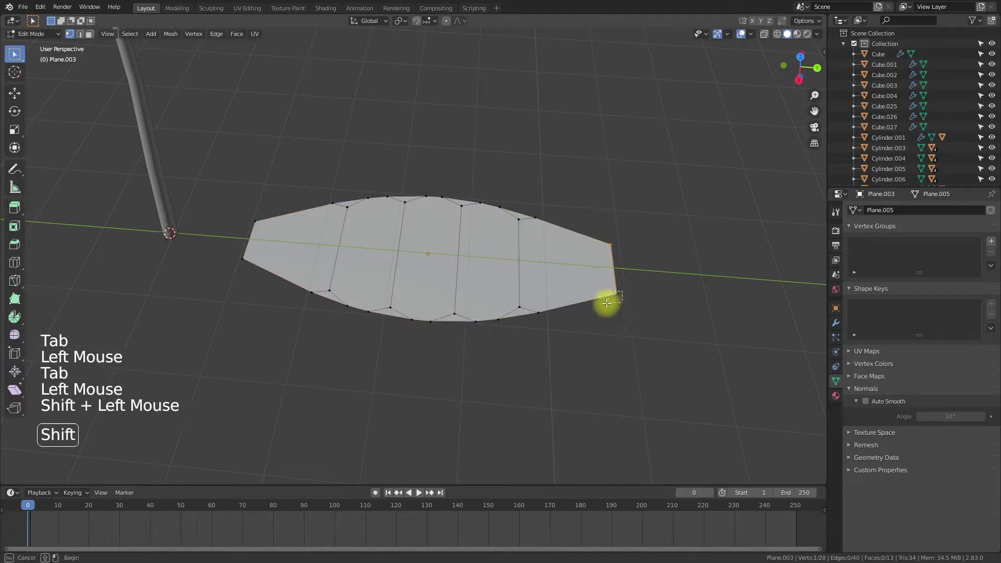
key("ctrl+b")
key("v")
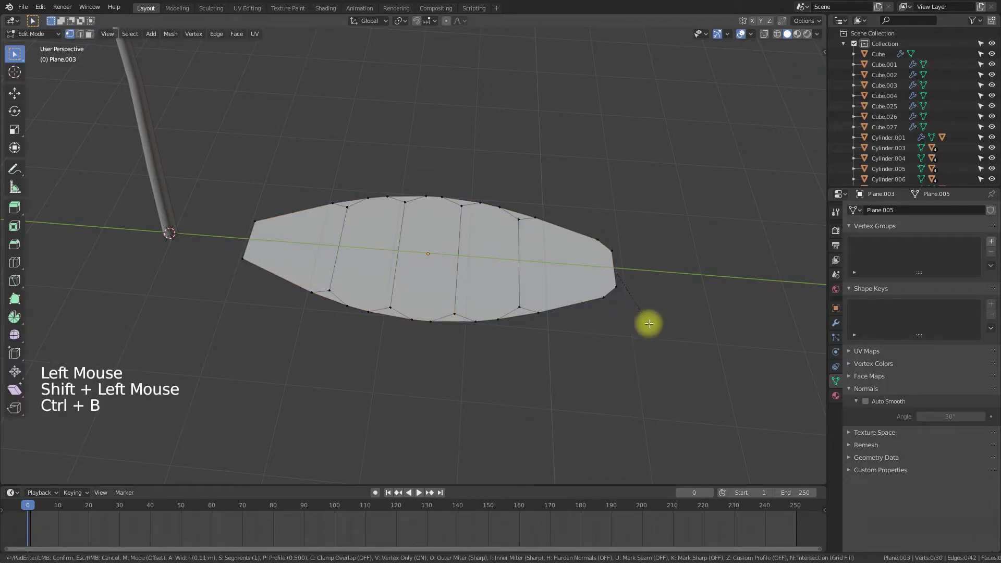
scroll(648, 323, "up", 1)
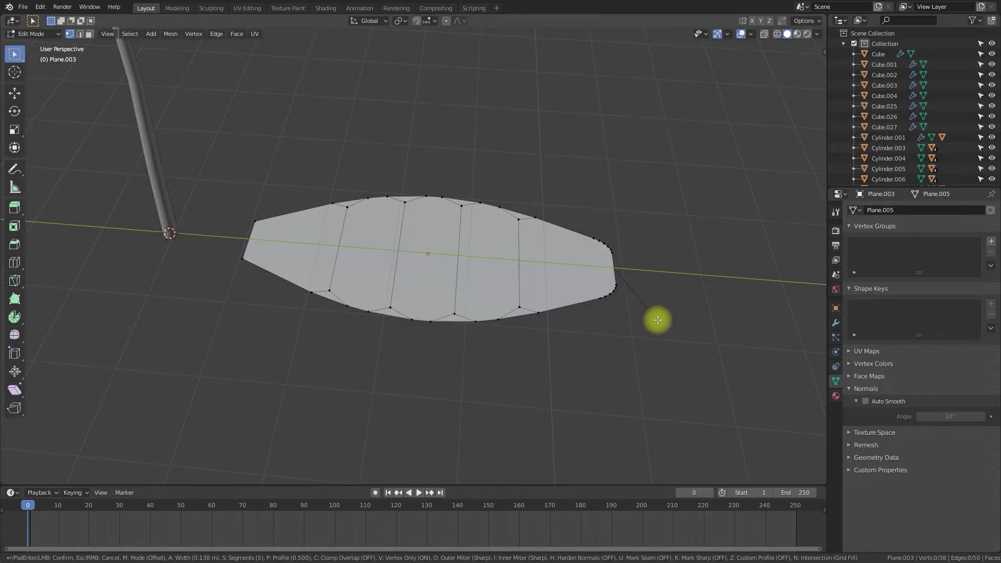
left_click(657, 319)
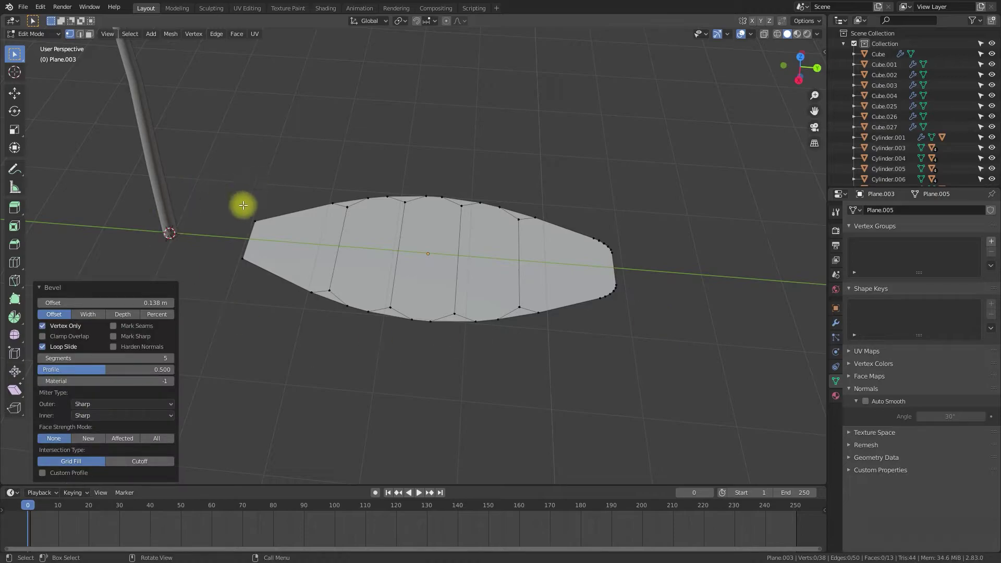
Scale the end edge nearest the stem uniformly down to about three quarters of its size.
left_click_drag(239, 190, 276, 300)
key("s")
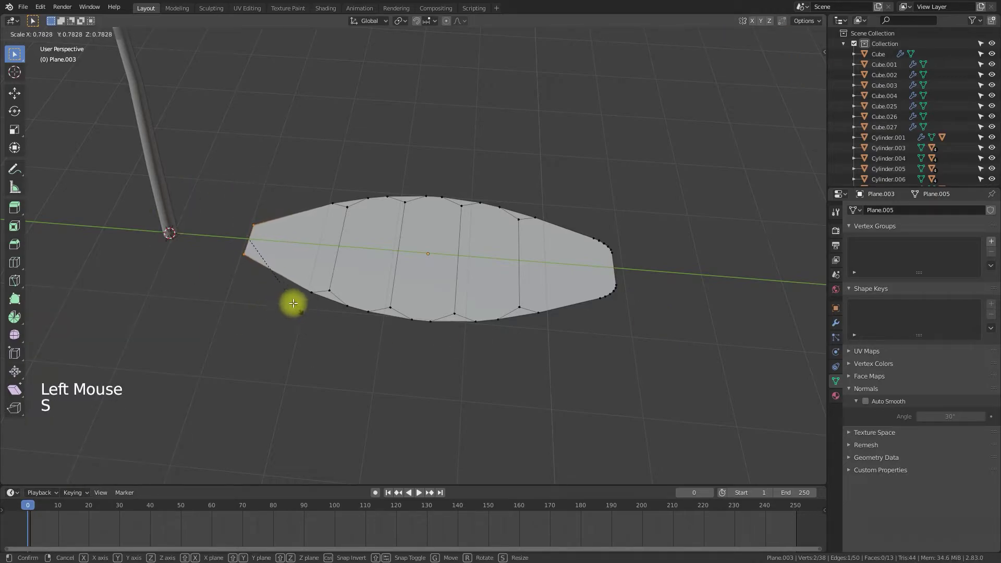
key("Tab")
Add a Solidify modifier to the leaf and set its thickness to 0.05 m.
scroll(395, 385, "down", 4)
middle_click_drag(396, 389, 443, 428)
scroll(416, 344, "down", 1)
scroll(452, 396, "up", 1)
middle_click_drag(468, 338, 468, 408, "shift")
scroll(421, 358, "up", 1)
middle_click_drag(420, 356, 436, 302)
left_click(420, 322)
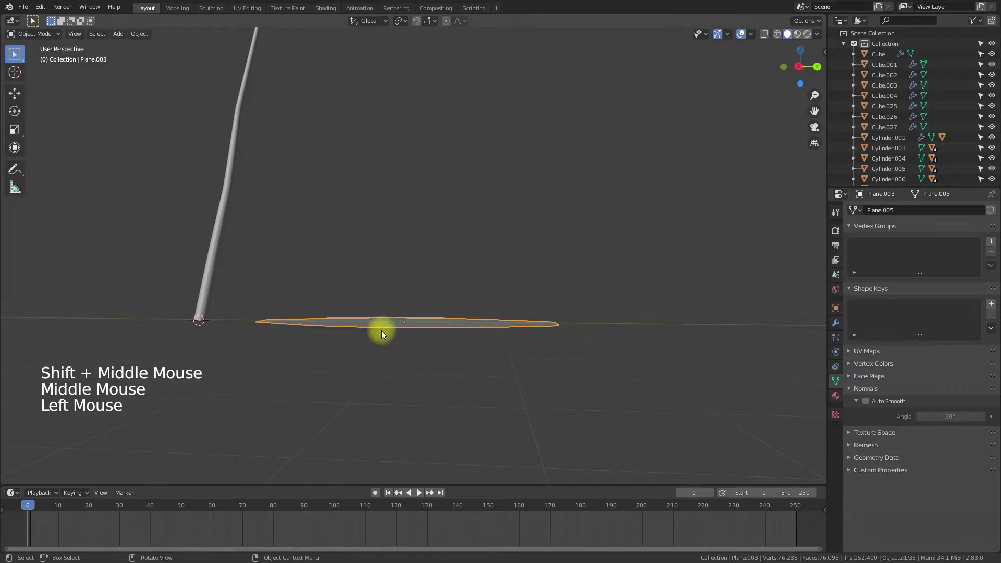
left_click(836, 323)
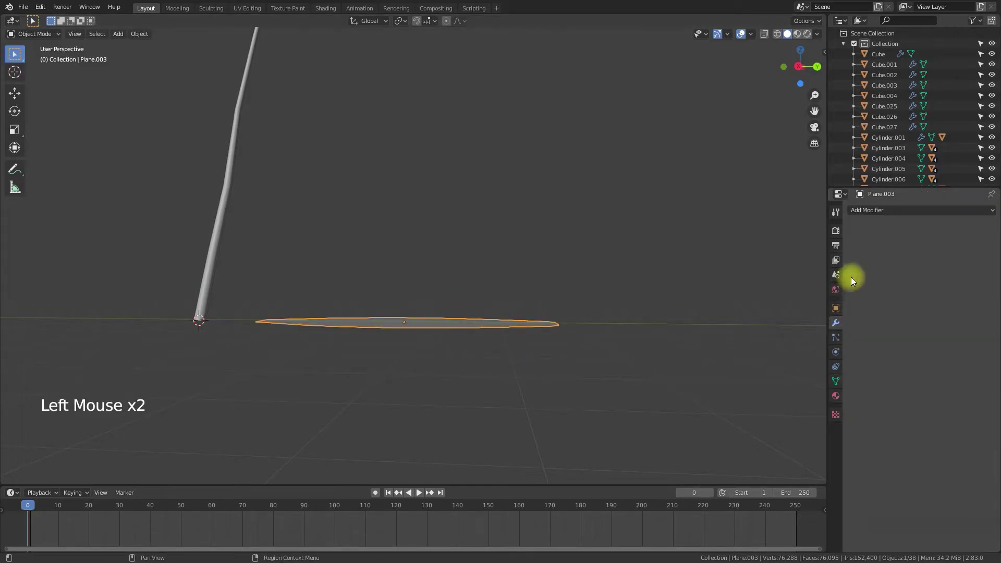
left_click(887, 212)
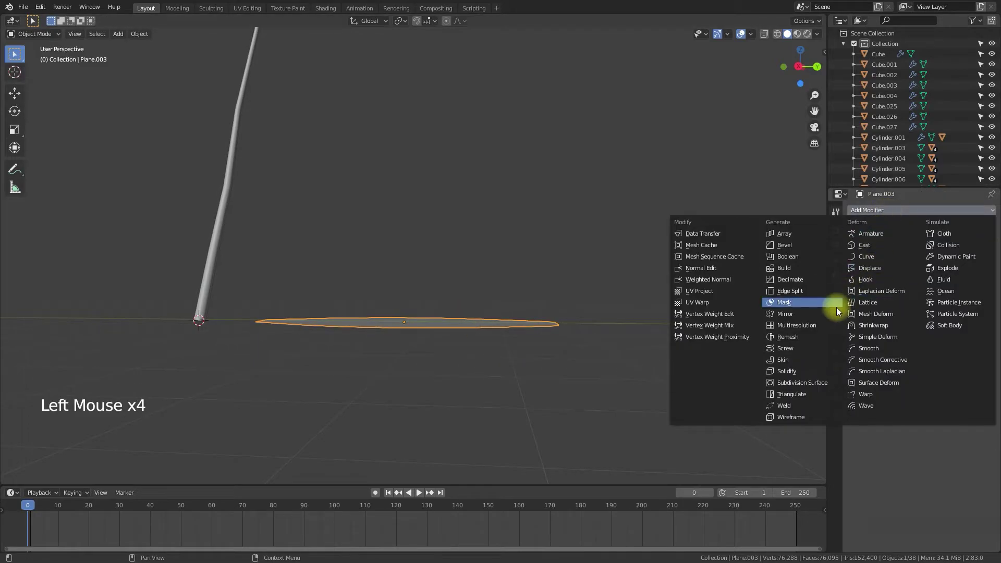
left_click(794, 371)
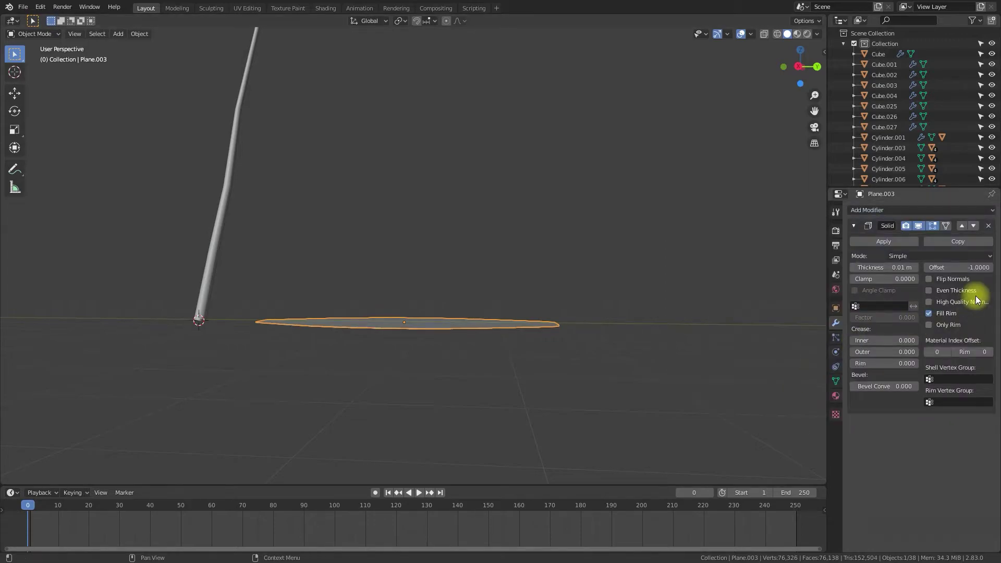
left_click(915, 267)
left_click(914, 267)
left_click(914, 267)
left_click(914, 267)
Add a level 2 Subdivision Surface modifier to the leaf.
middle_click_drag(488, 415, 467, 344)
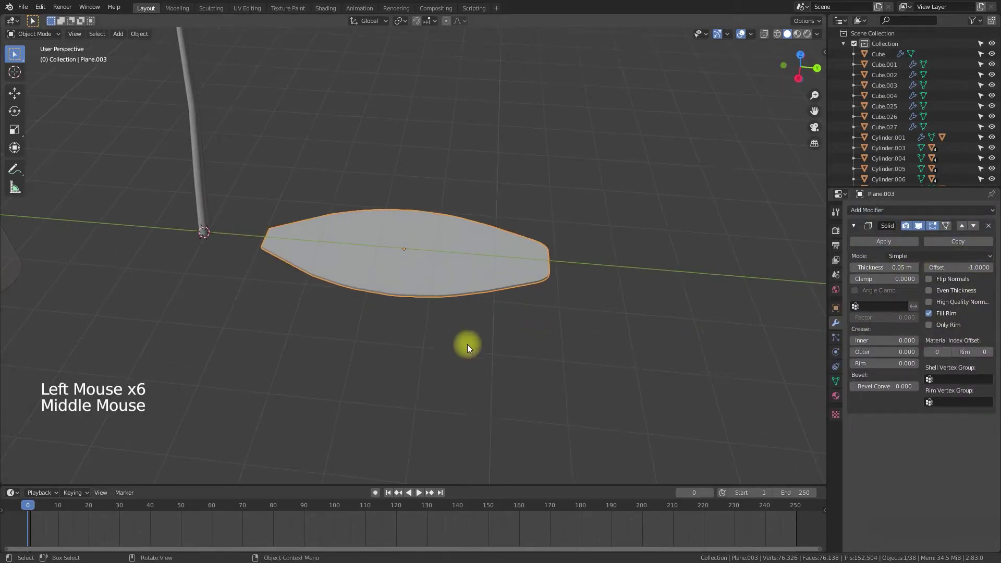
key("ctrl+2")
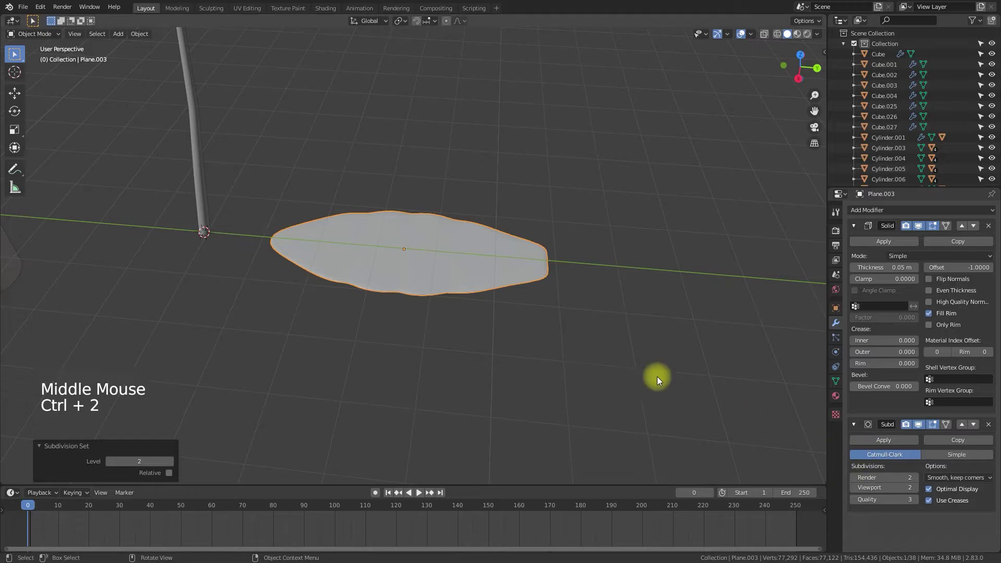
scroll(527, 287, "up", 4)
Nudge the two outline vertices on the leaf's -X side, between the two cross edges nearest the far end, slightly outward.
key("Tab")
middle_click_drag(446, 266, 429, 314, "shift")
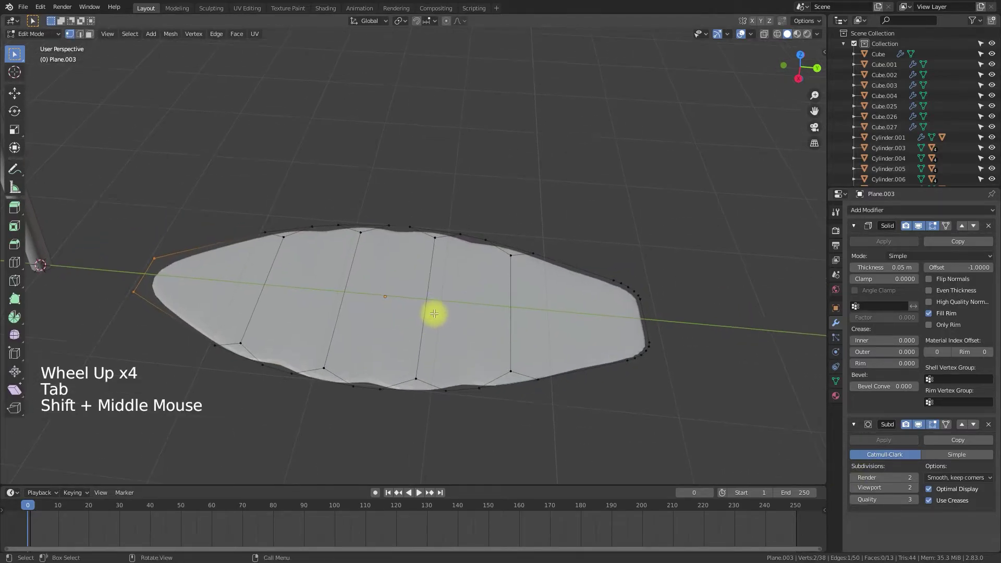
scroll(492, 252, "up", 4)
left_click(519, 229)
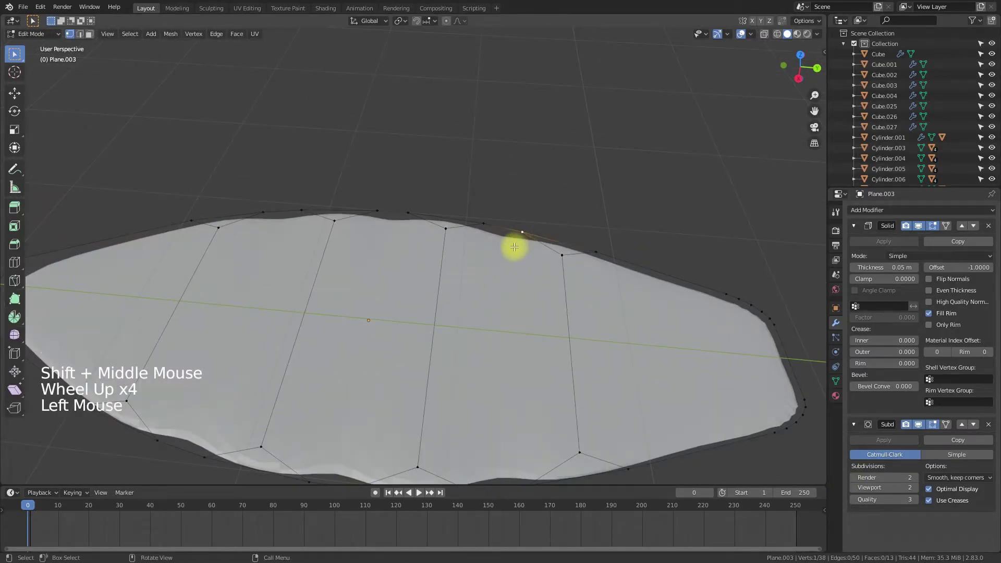
key("g")
left_click(517, 242)
left_click(487, 219)
key("g")
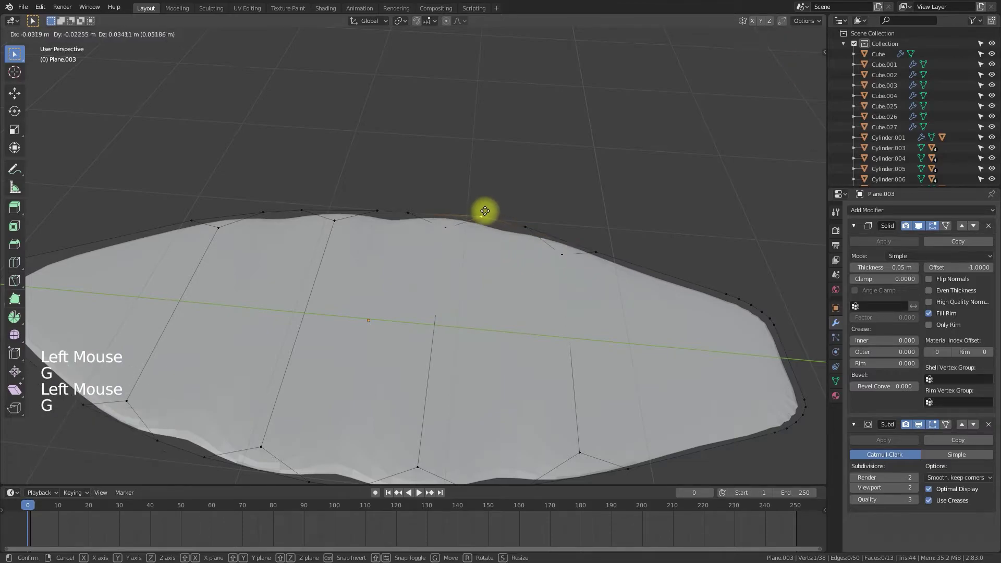
left_click(485, 211)
Move the two outline vertices on the -X side, between the two middle cross edges, outward by about 0.07 m each.
left_click(379, 212)
key("g")
left_click(375, 204)
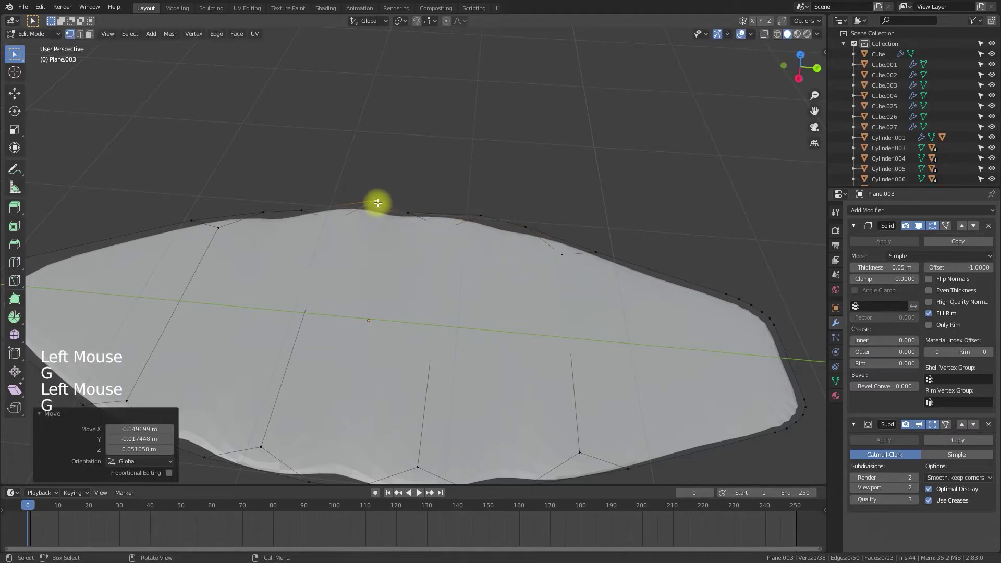
left_click(403, 213)
key("g")
left_click(408, 206)
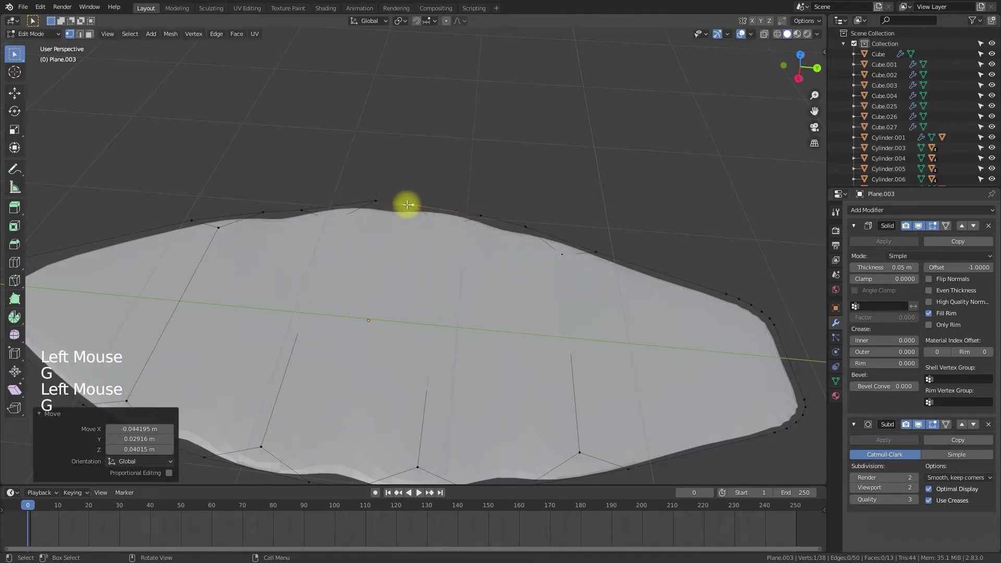
Nudge the two outline vertices on the -X side, between the two cross edges nearest the stem, slightly outward.
left_click(293, 212)
key("g")
left_click(293, 211)
left_click(264, 215)
key("g")
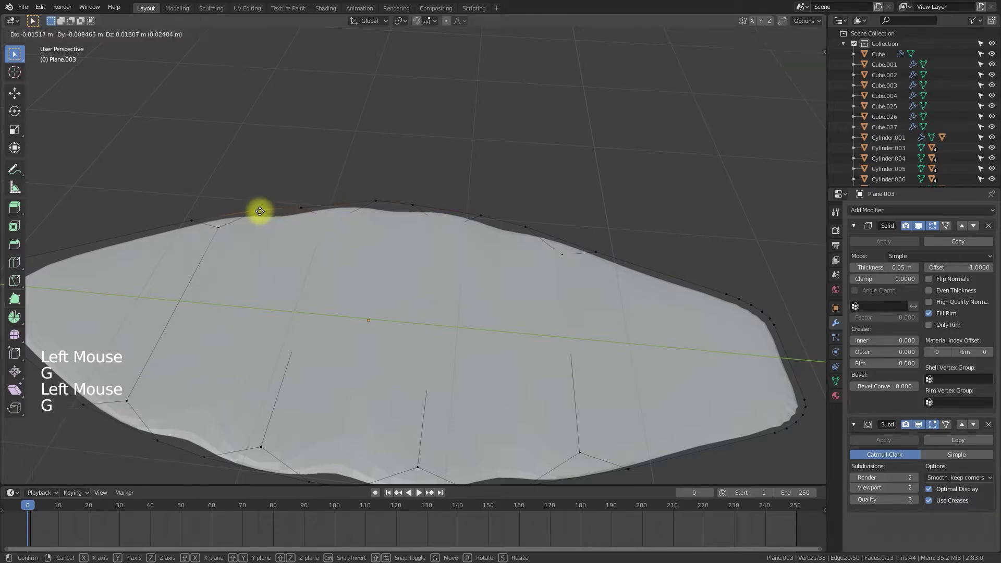
left_click(260, 210)
Nudge the two outline vertices on the leaf's +X side, between the two cross edges nearest the stem, slightly outward.
scroll(354, 407, "down", 1)
scroll(354, 406, "down", 1)
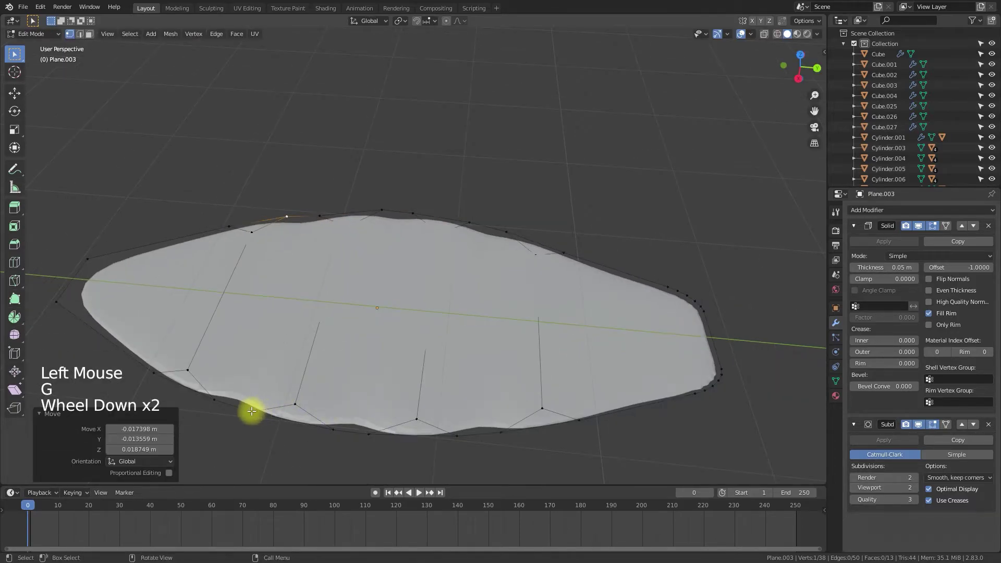
left_click(251, 410)
key("g")
left_click(247, 417)
left_click(212, 404)
key("g")
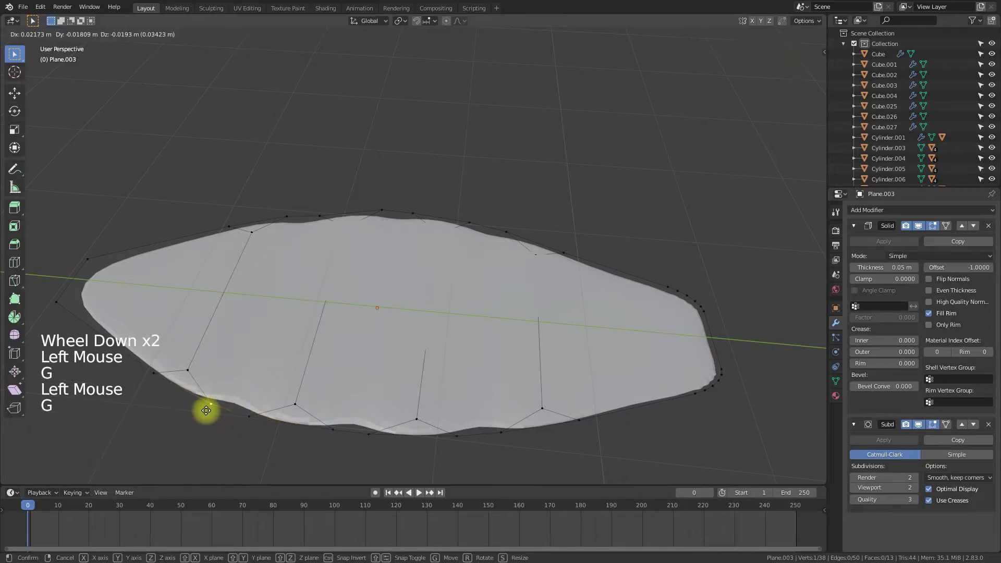
left_click(204, 411)
Nudge the two outline vertices on the +X side, between the two middle cross edges, slightly outward.
left_click(333, 428)
key("g")
left_click(331, 432)
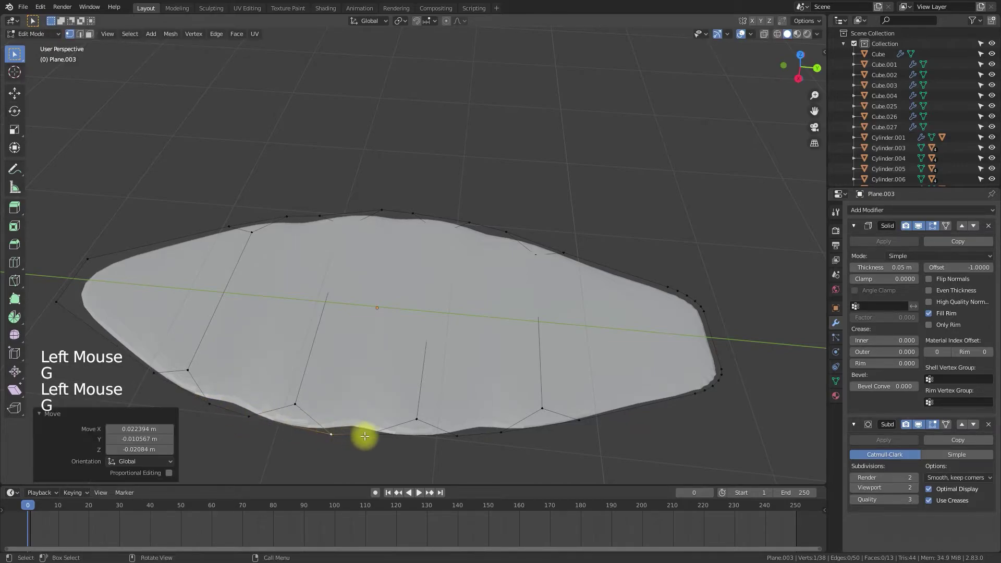
left_click(371, 436)
key("g")
left_click(374, 445)
Adjust the two outline vertices on the +X side, between the two cross edges nearest the far end, and finish mesh editing.
left_click(464, 438)
key("g")
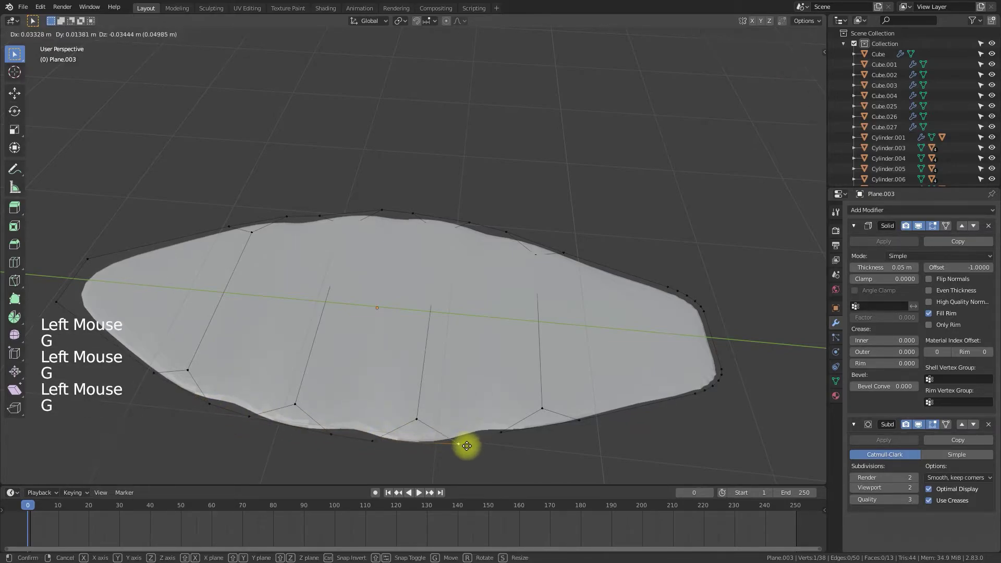
left_click(465, 442)
left_click(507, 443)
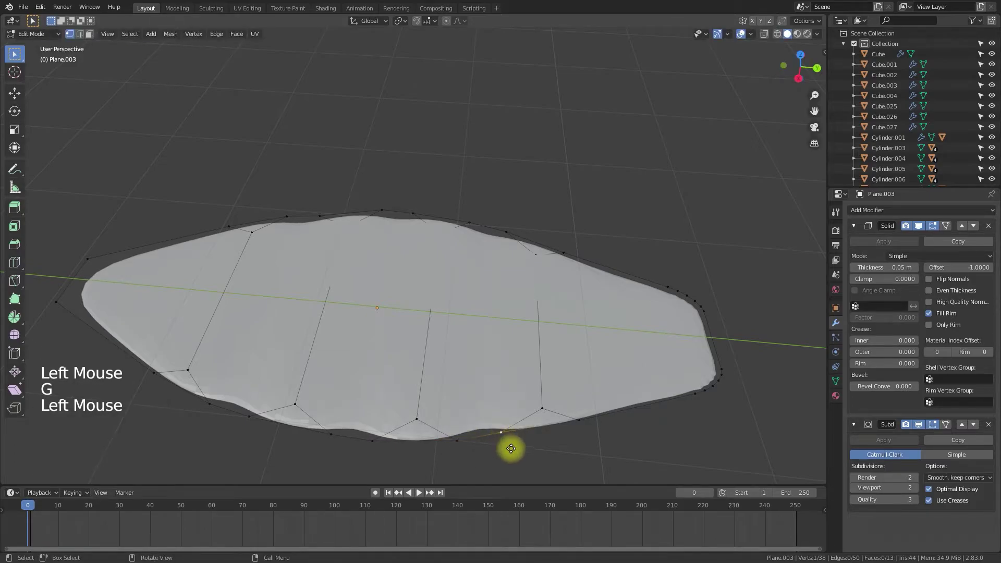
key("g")
key("Tab")
right_click(445, 355)
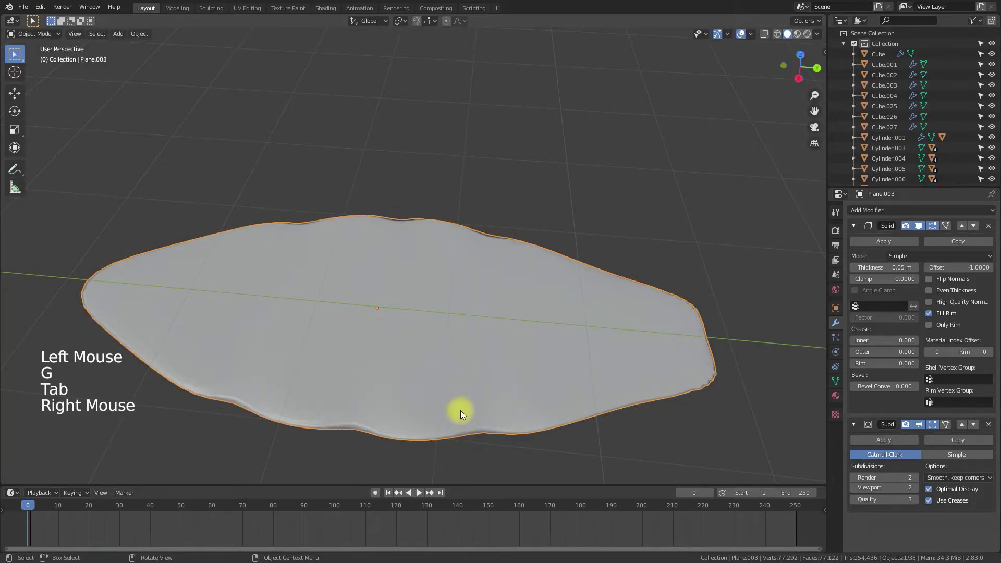
scroll(461, 411, "down", 5)
middle_click_drag(524, 400, 453, 414)
scroll(430, 365, "down", 4)
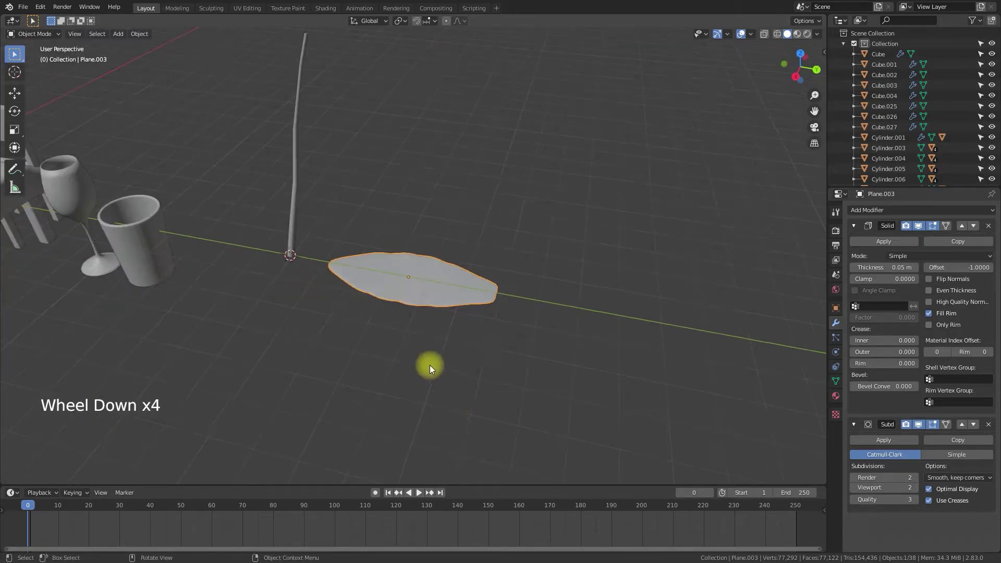
scroll(430, 365, "up", 1)
middle_click_drag(429, 366, 405, 293)
scroll(422, 365, "up", 6)
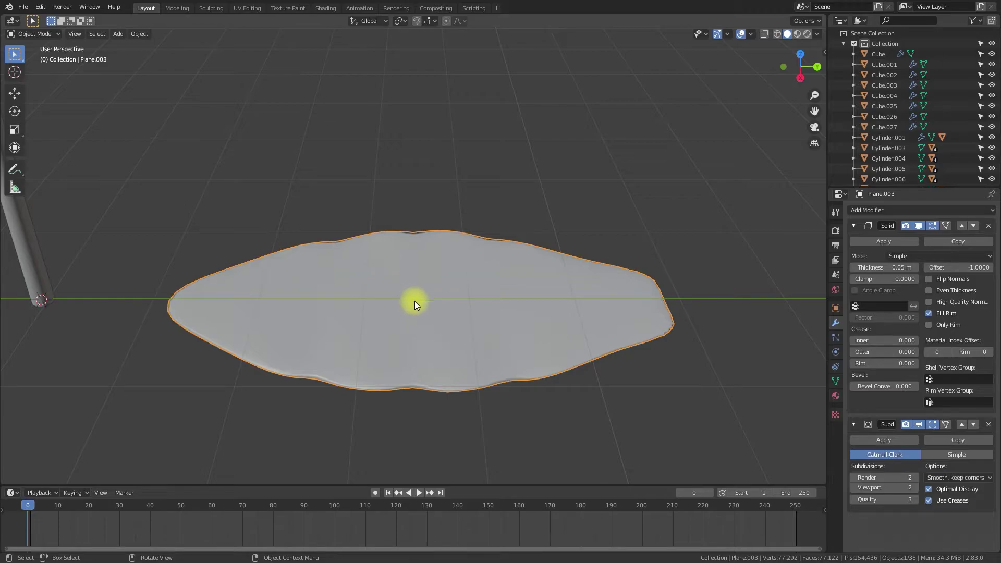
key("g")
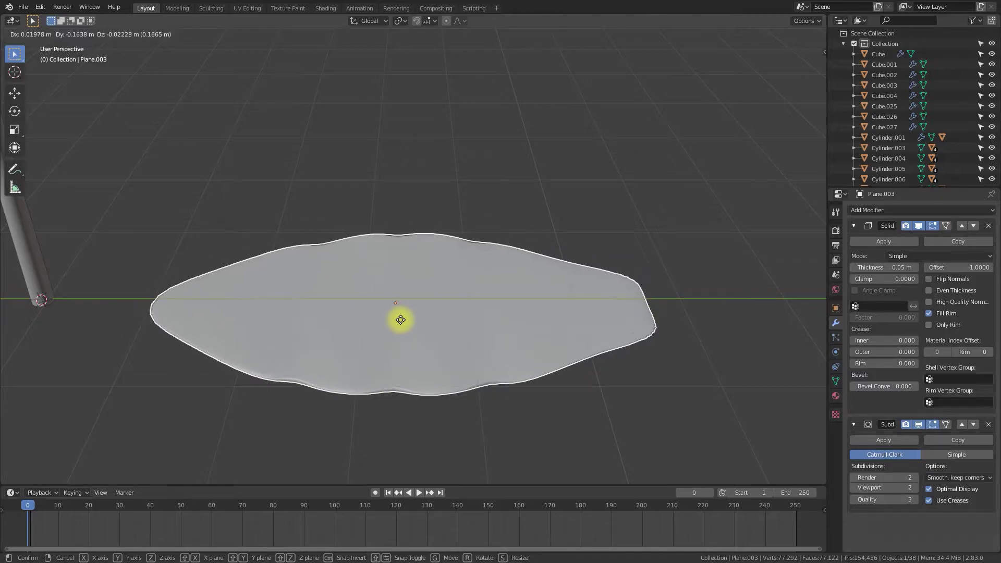
left_click(401, 320)
Move the leaf's entire mesh along the Y axis so its stem-side end sits at the object's origin, and finish mesh editing.
key("Tab")
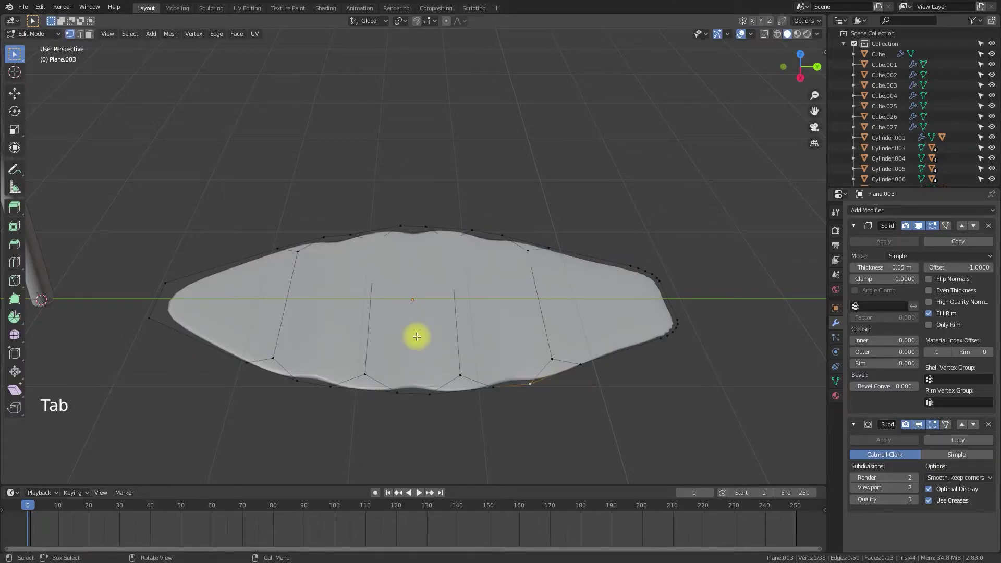
key("a")
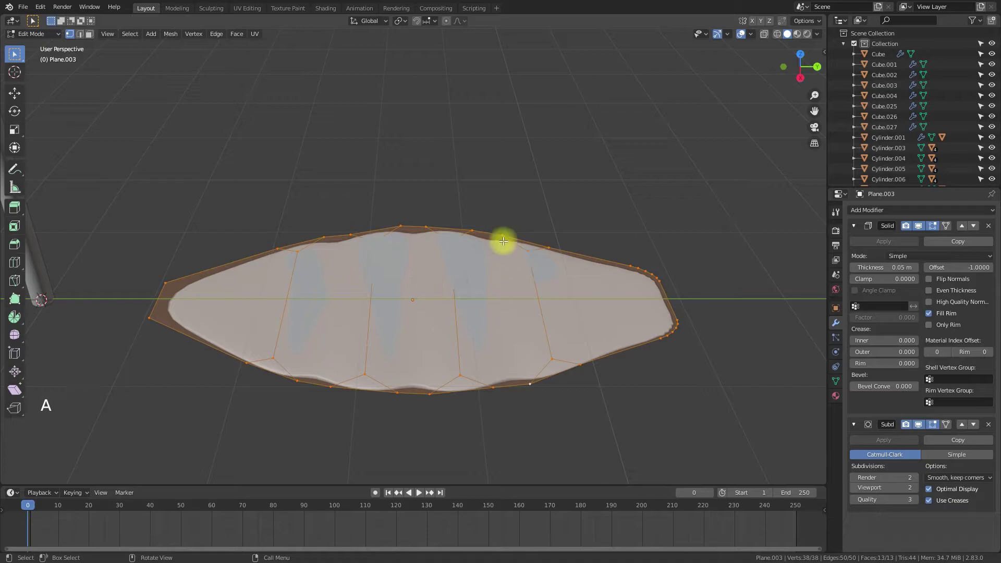
key("g")
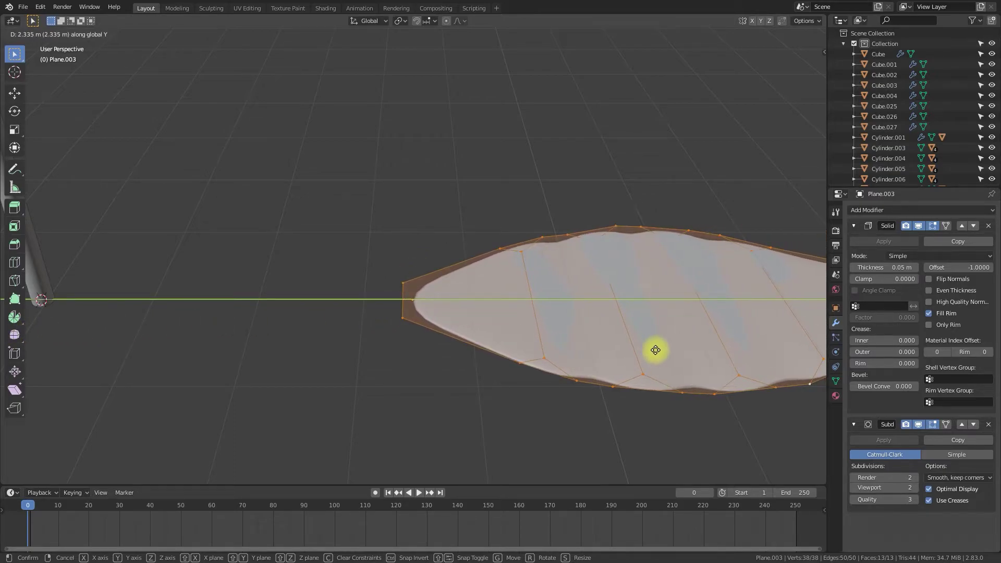
left_click(652, 353)
key("Tab")
scroll(608, 369, "down", 6)
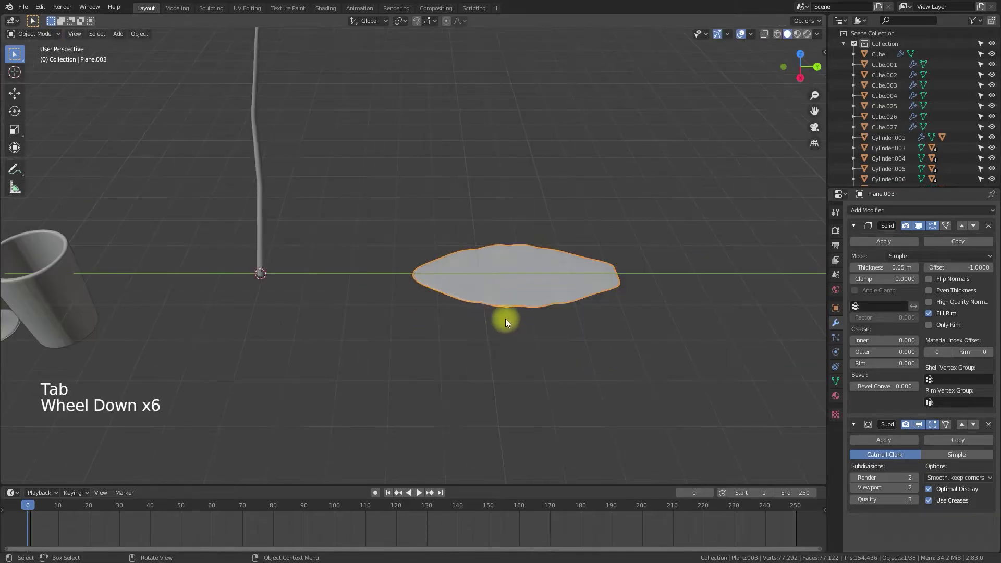
Scale the leaf down uniformly to about 0.582 of its size.
middle_click_drag(462, 251, 469, 332, "shift")
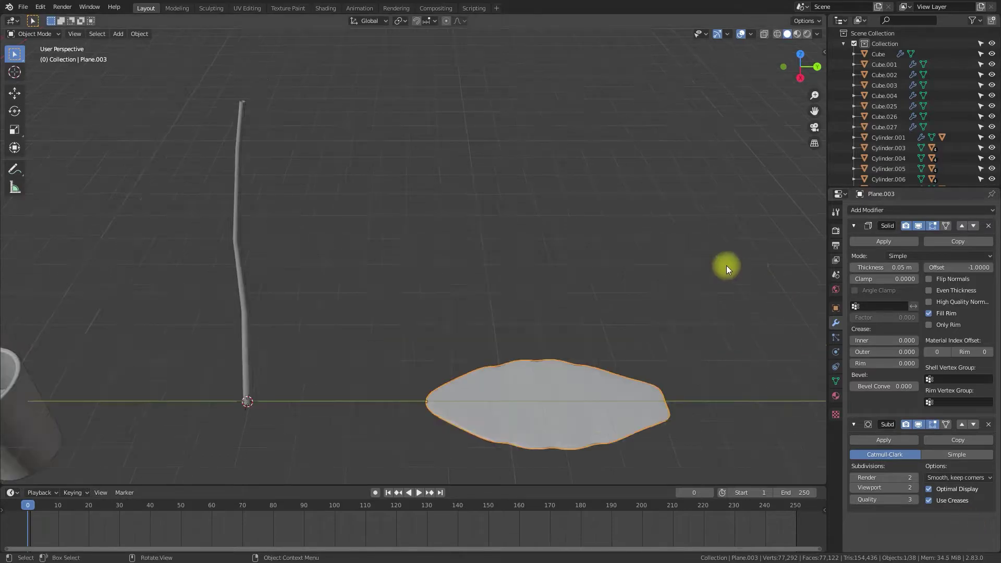
middle_click_drag(480, 265, 563, 268)
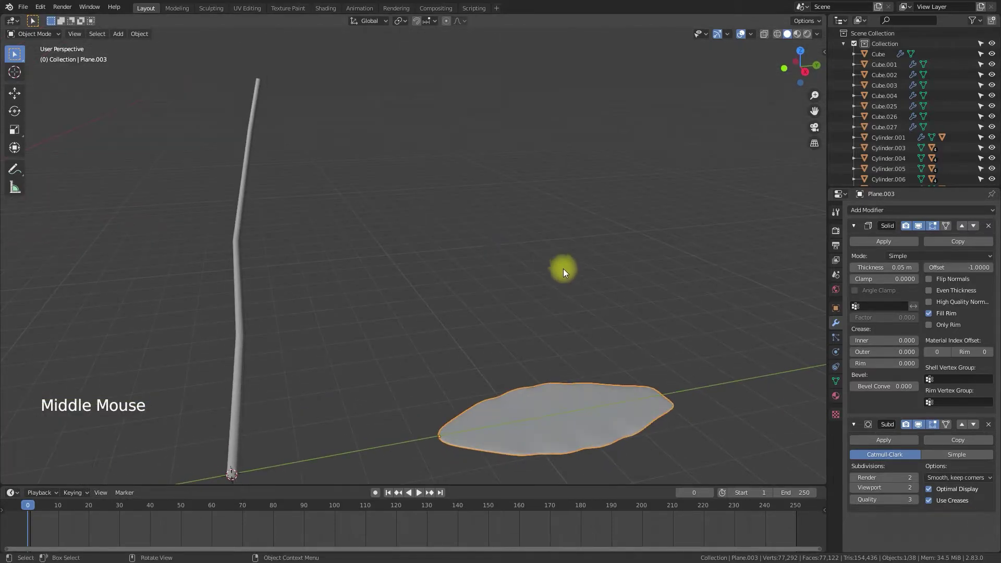
middle_click_drag(589, 32, 578, 40)
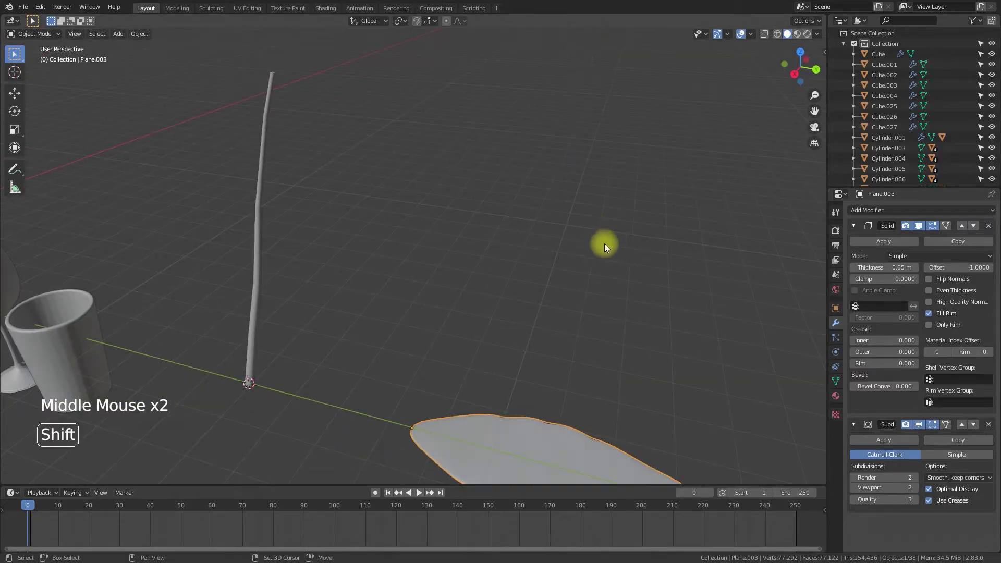
middle_click_drag(564, 461, 611, 430, "shift")
scroll(411, 70, "down", 2)
middle_click_drag(411, 70, 470, 202, "shift")
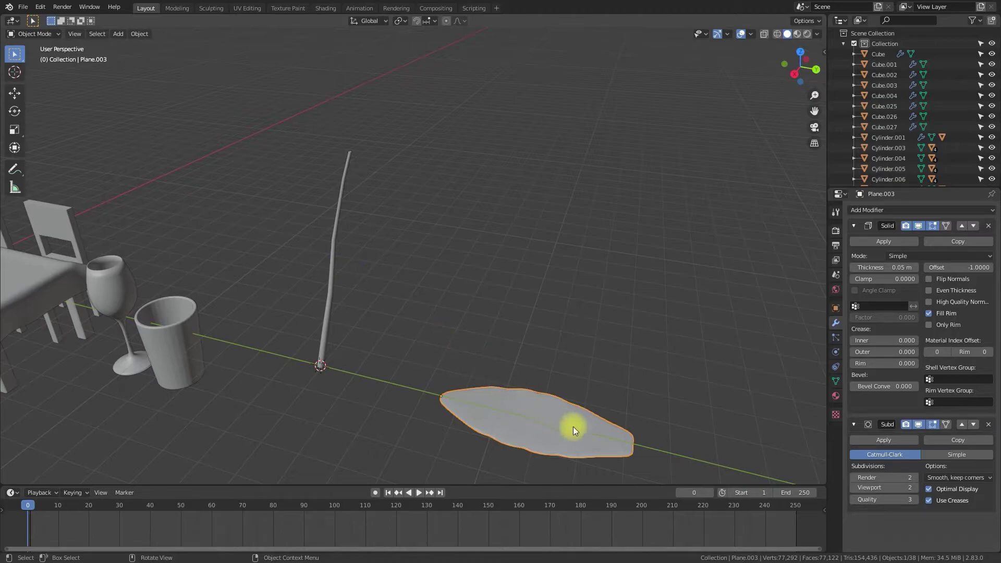
key("s")
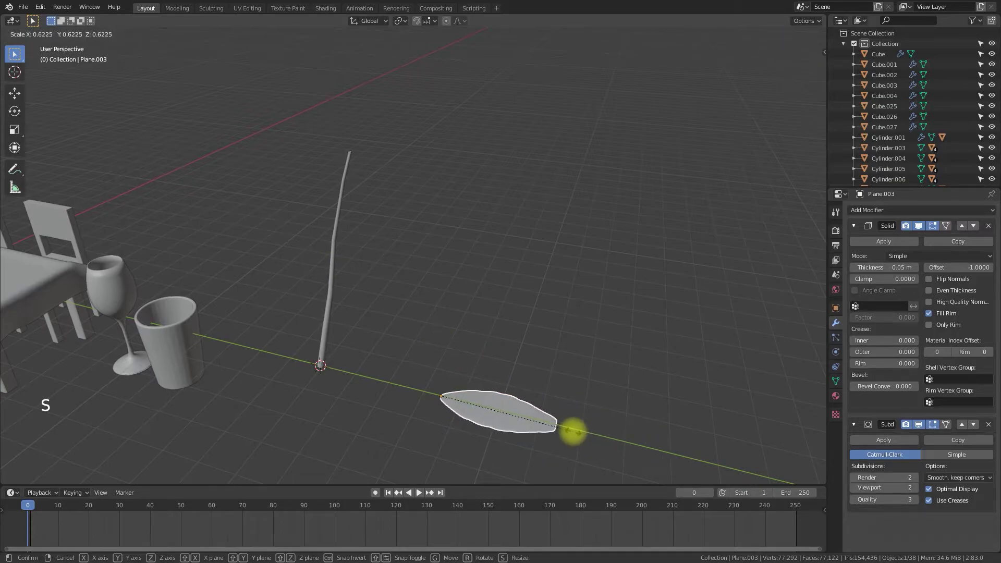
left_click(565, 426)
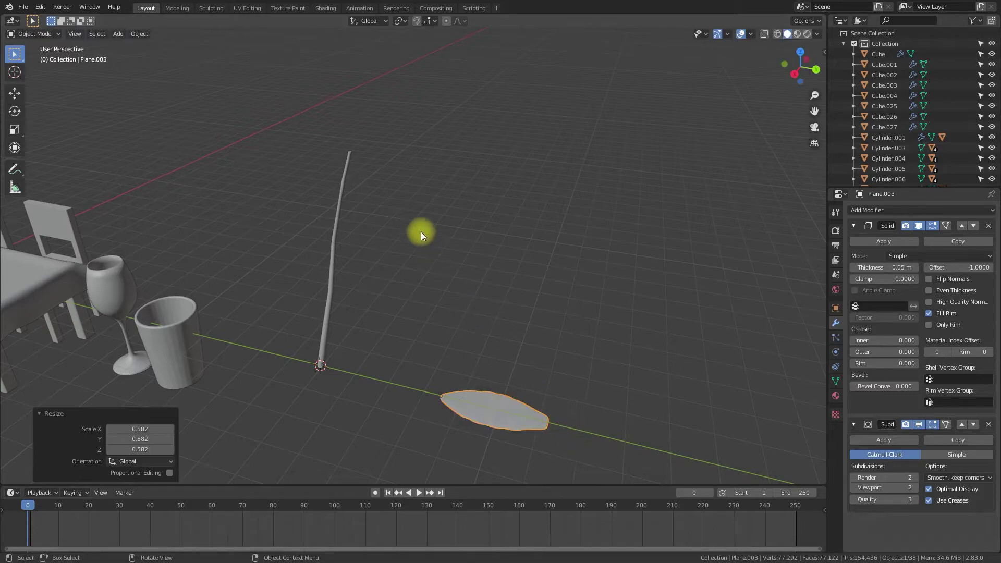
Snap the 3D cursor to the topmost control point of the stem curve, leave curve editing and deselect the stem.
left_click(352, 154)
scroll(360, 162, "up", 3)
scroll(362, 165, "up", 1, "shift")
middle_click_drag(361, 165, 389, 307, "shift")
key("Tab")
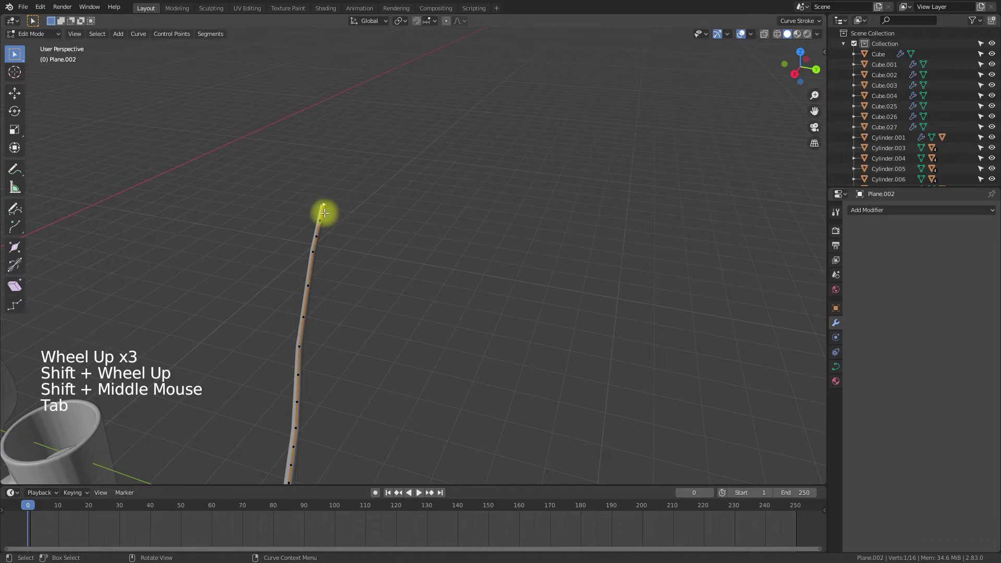
key("shift+s")
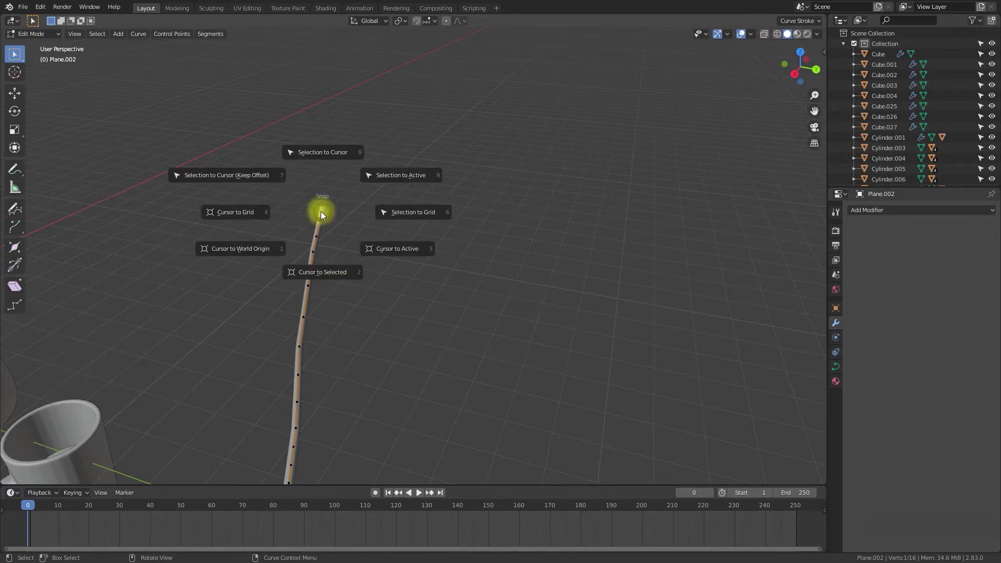
left_click(339, 273)
key("Tab")
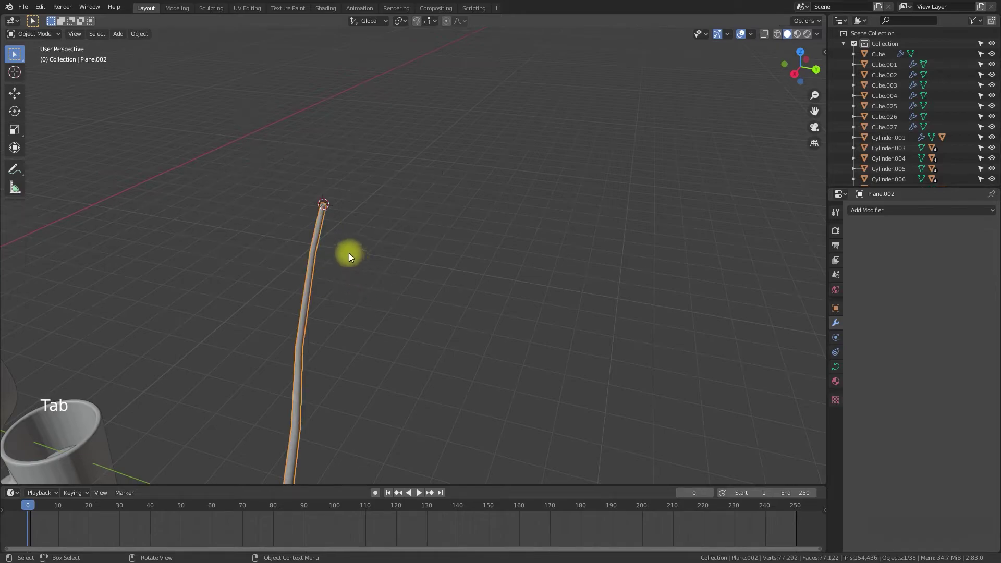
left_click(479, 293)
Snap the leaf to the 3D cursor at the stem's tip.
scroll(568, 337, "down", 4)
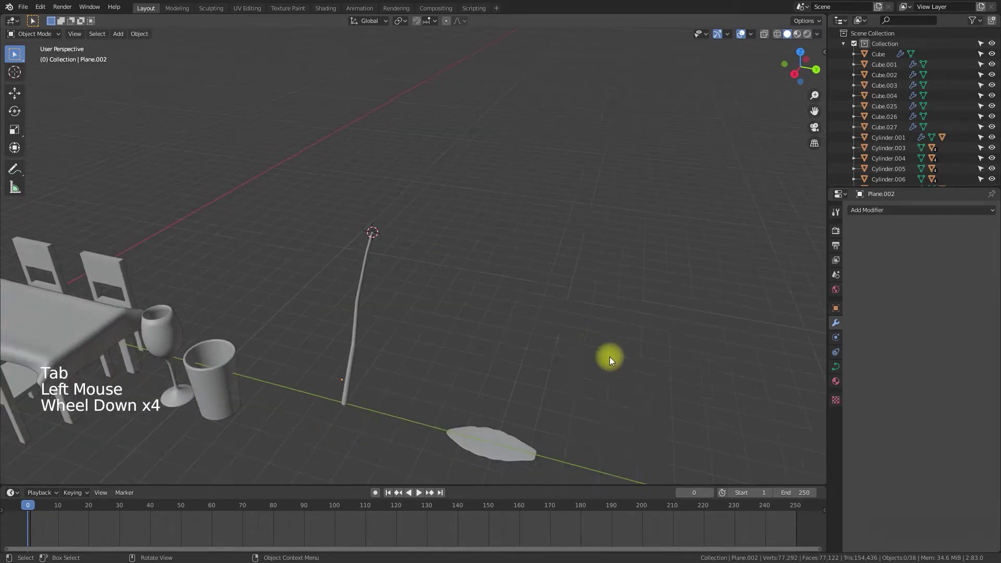
left_click(494, 442)
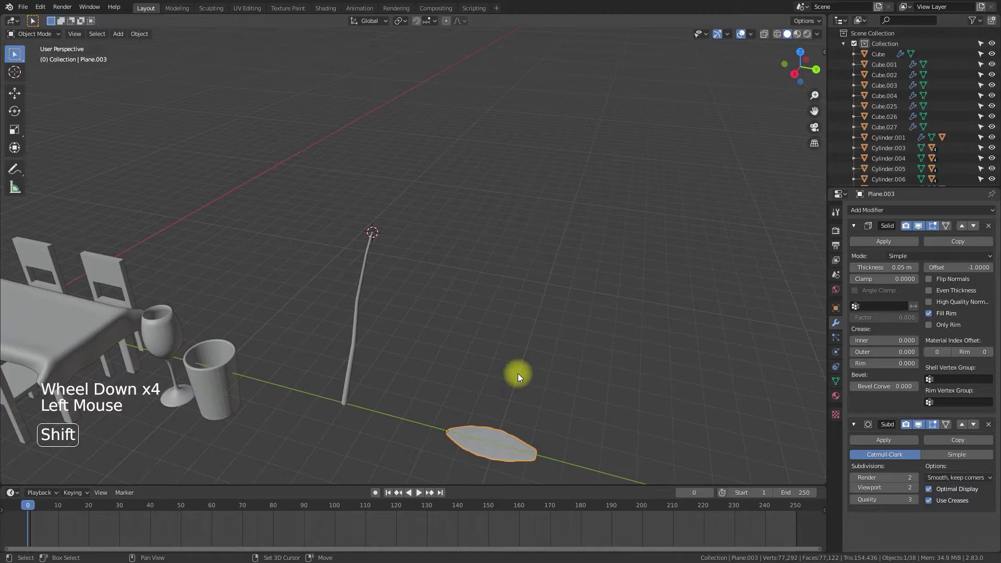
key("shift+s")
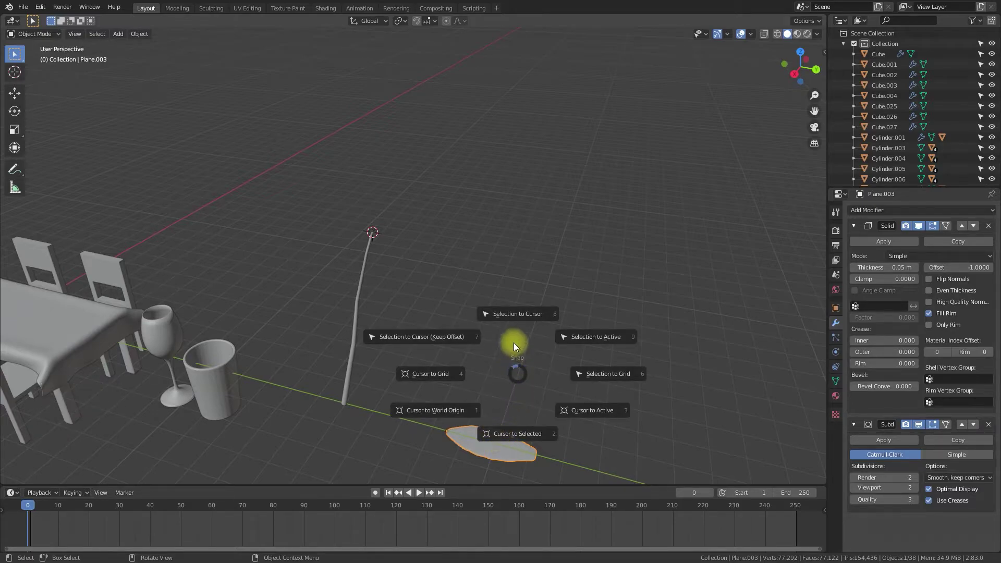
left_click(517, 321)
scroll(453, 308, "up", 5)
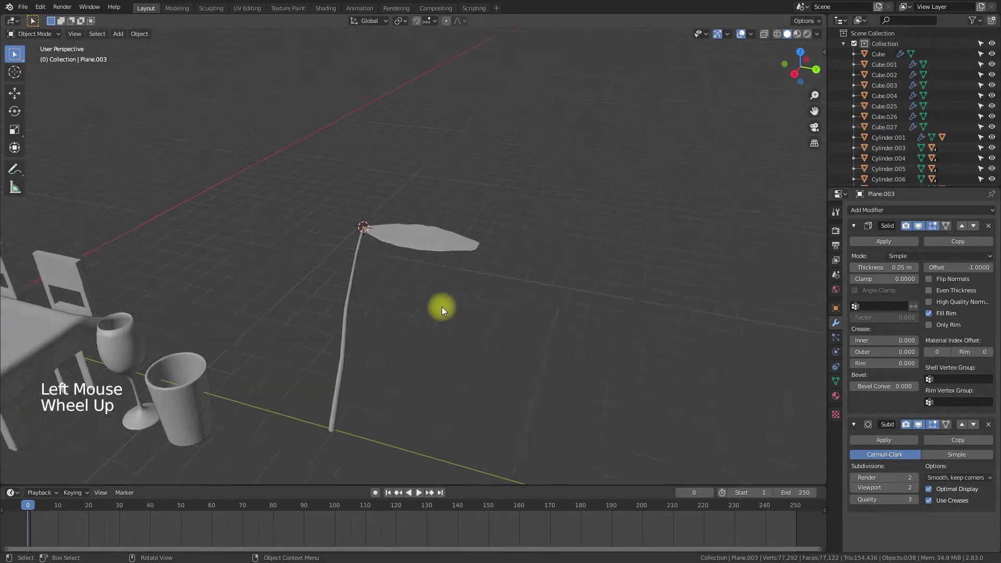
Lower the leaf about 0.04 m along the Z axis to meet the stem's tip.
middle_click_drag(387, 286, 406, 308)
left_click(393, 276)
scroll(386, 277, "up", 3)
left_click(405, 214)
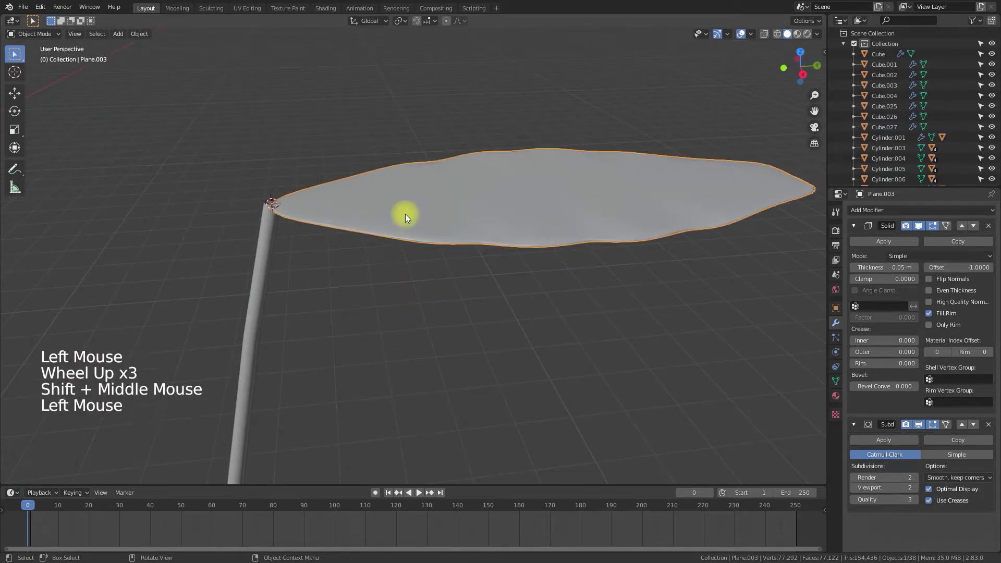
key("g")
key("z")
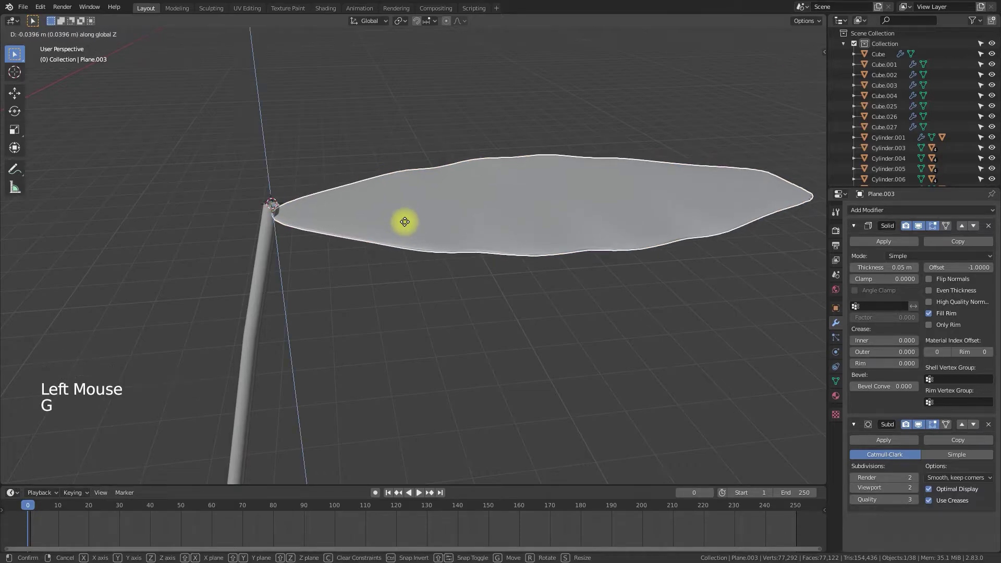
left_click(405, 225)
Rotate the leaf about 20.9° around the global Y axis.
key("r")
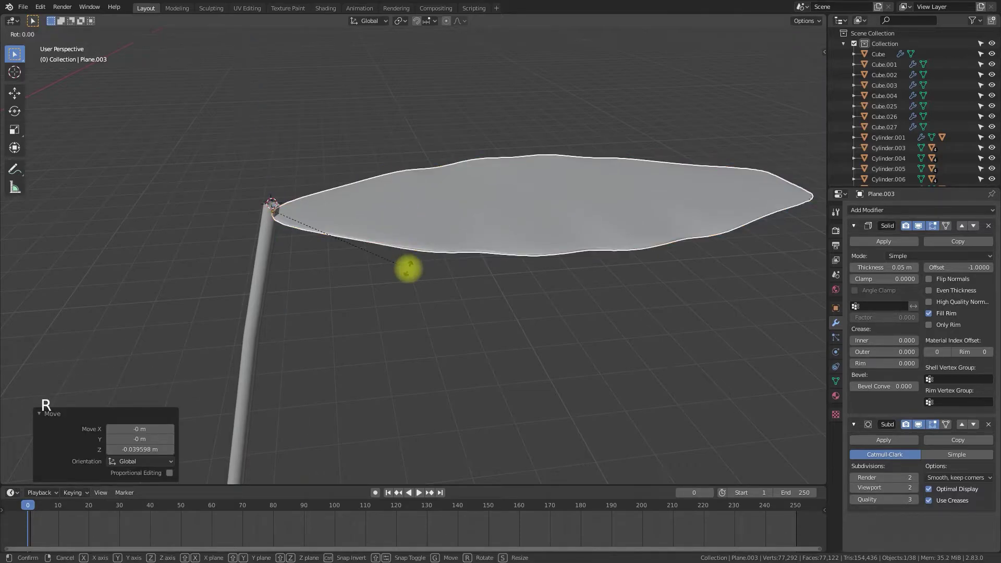
key("y")
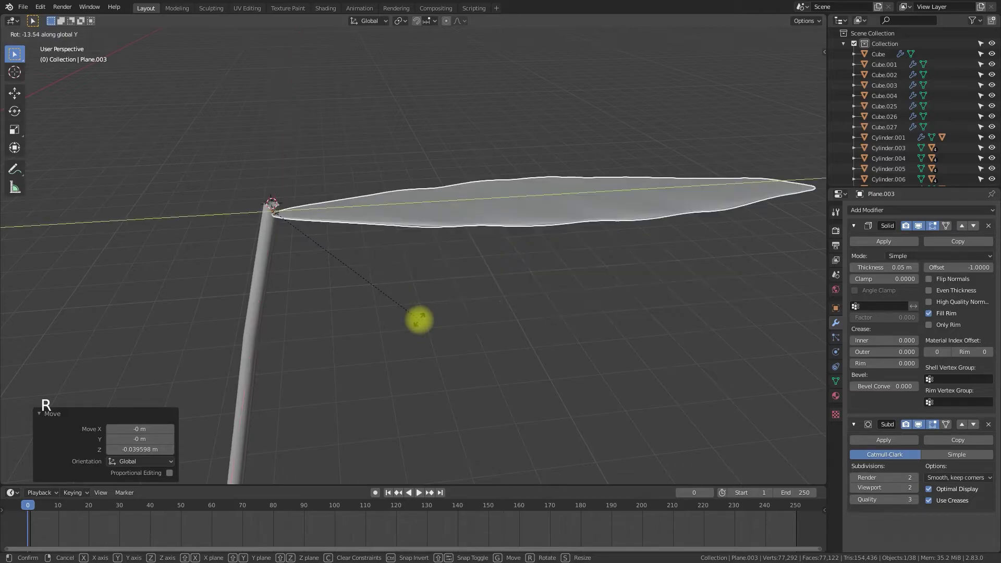
left_click(432, 364)
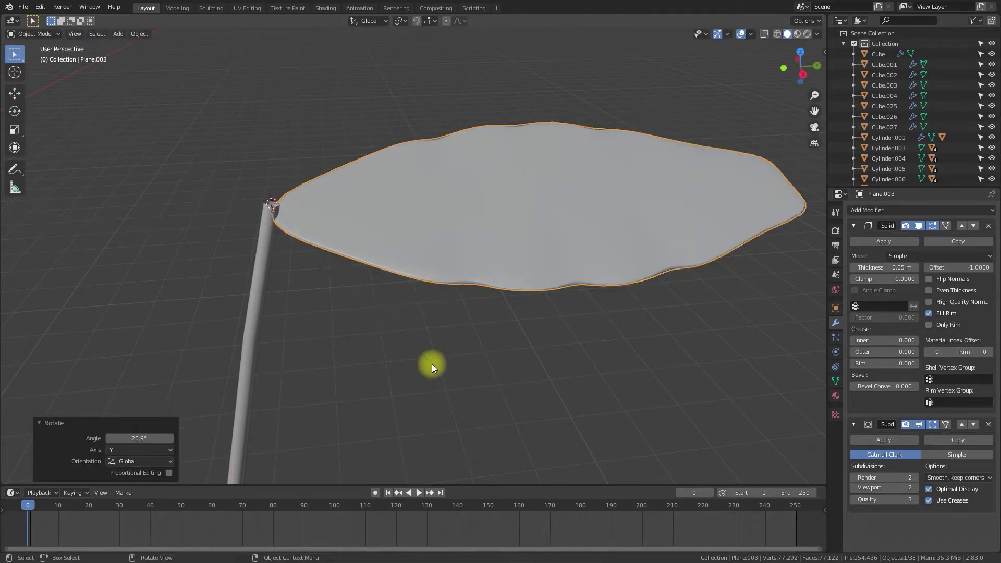
Scale the leaf uniformly to about 0.916 of its size.
scroll(415, 333, "down", 3)
middle_click_drag(415, 333, 469, 355)
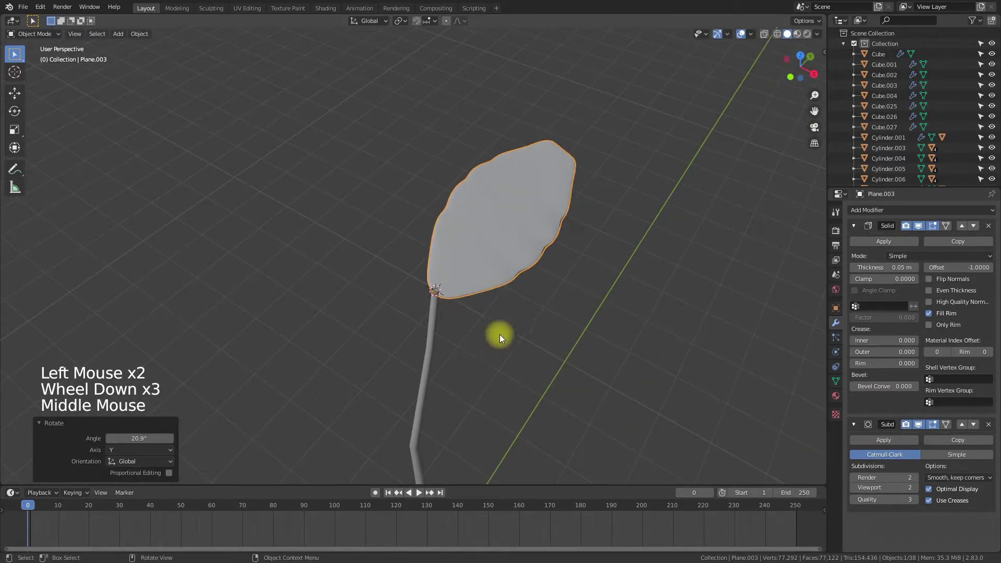
middle_click_drag(614, 327, 548, 283)
scroll(532, 302, "down", 6)
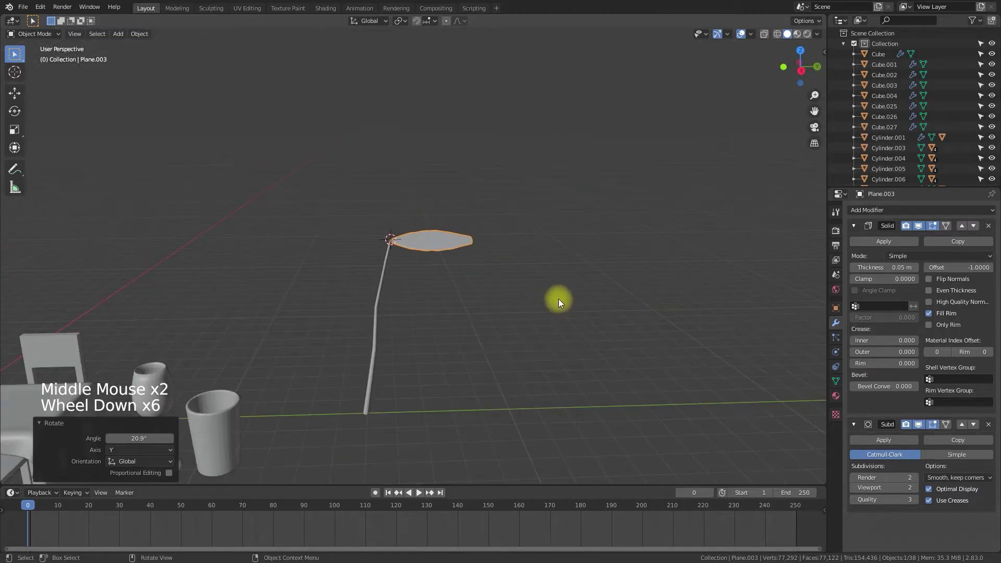
key("s")
left_click(522, 304)
Make a linked duplicate of the leaf at the stem's tip, rotated about 196° around the global Z axis.
scroll(520, 301, "up", 8)
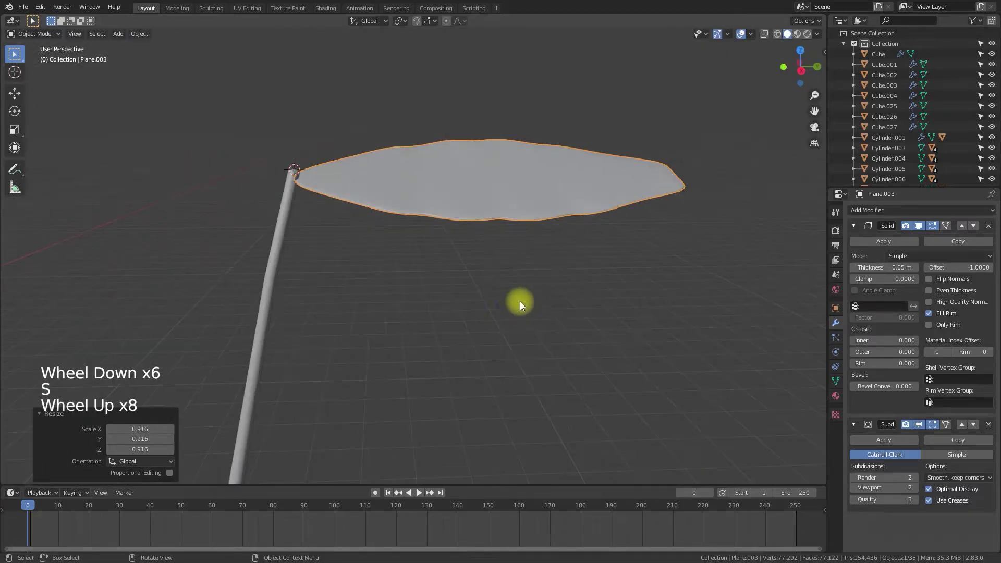
middle_click_drag(444, 295, 496, 352, "shift")
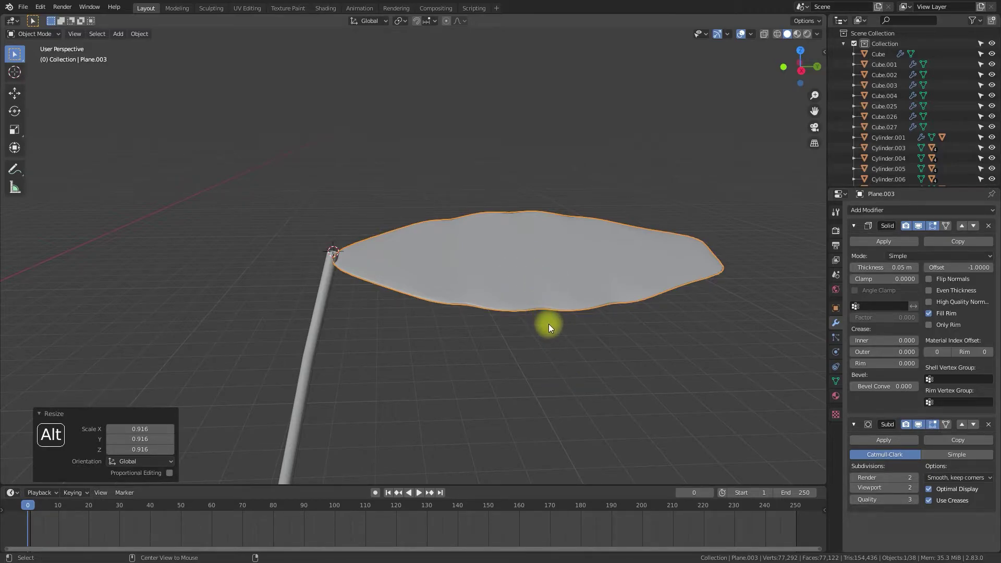
key("alt+d")
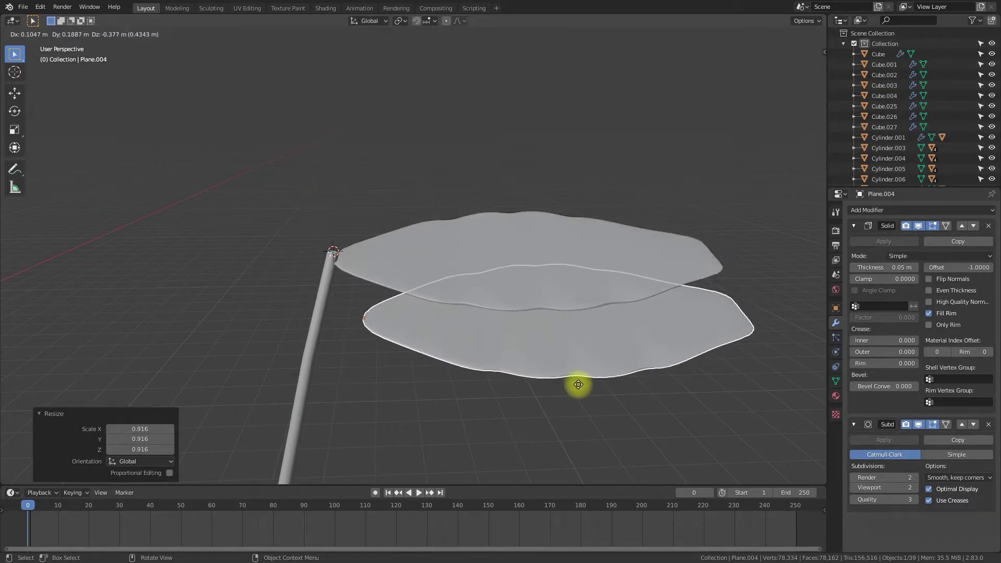
key("r")
key("z")
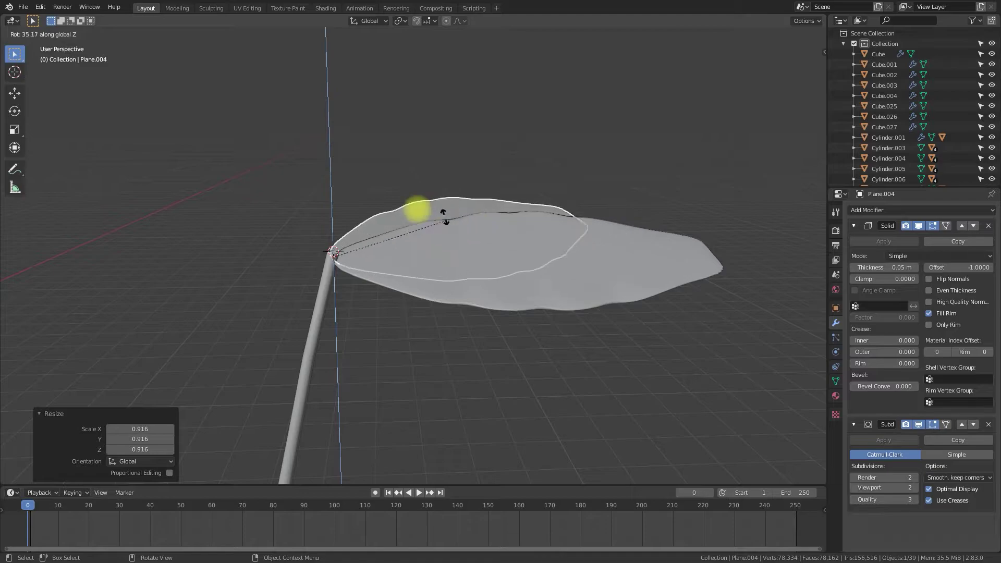
left_click(272, 254)
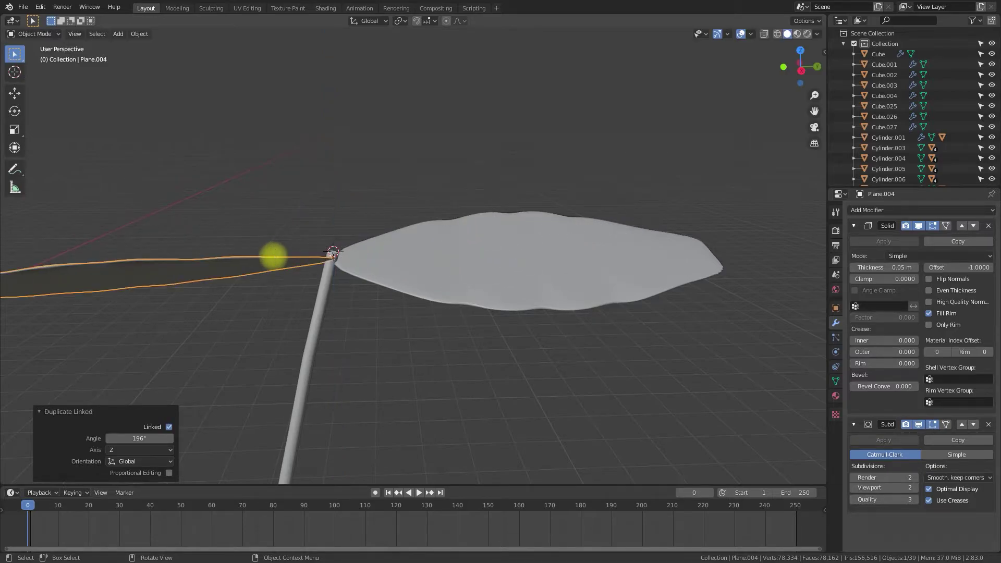
Rotate the duplicated leaf about 56.6° around the global Y axis and about 18.7° around the view axis.
key("r")
key("y")
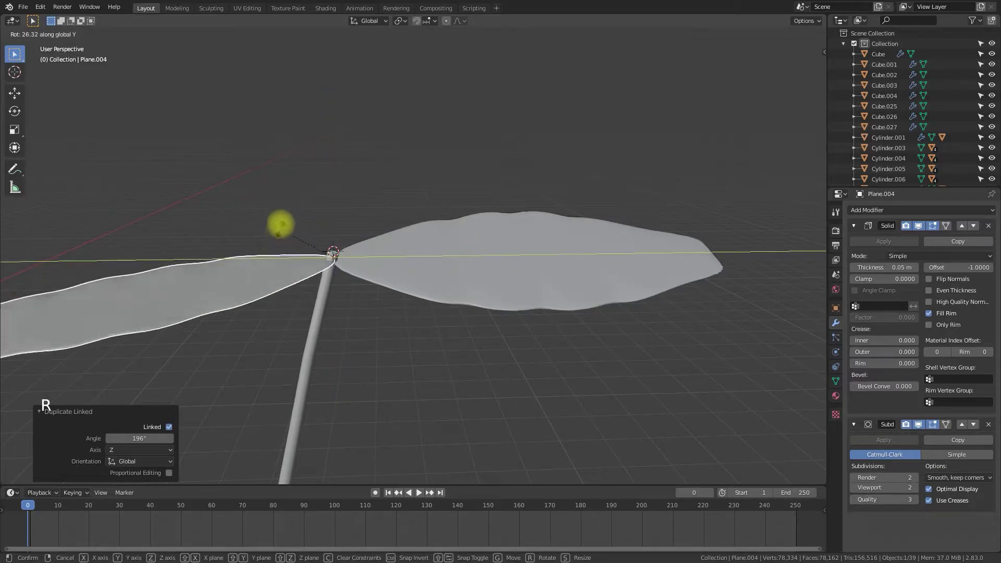
left_click(291, 188)
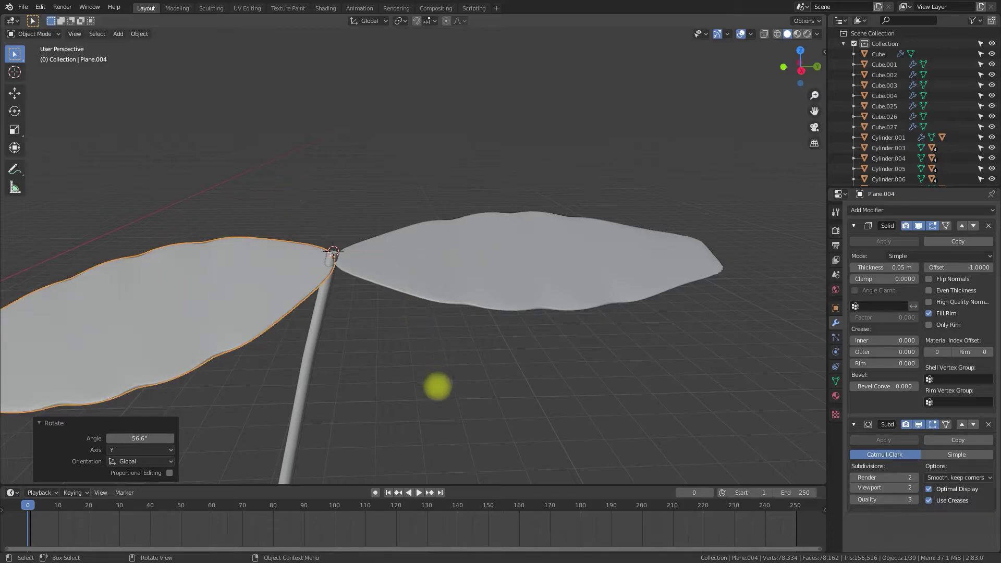
key("r")
left_click(395, 385)
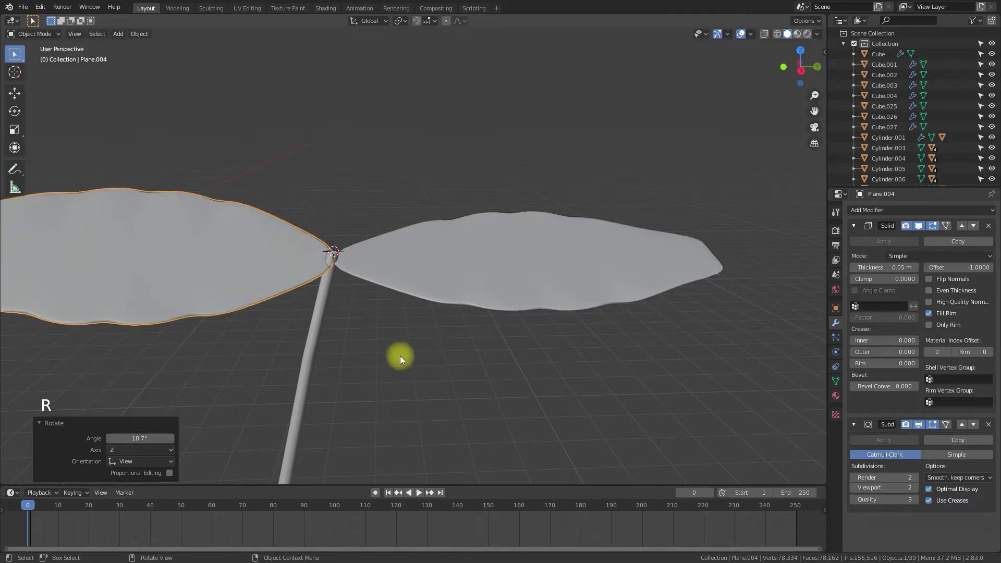
Scale the duplicated leaf at the stem's tip uniformly to about 0.576 of its size.
scroll(399, 356, "down", 3)
middle_click_drag(399, 355, 484, 374)
key("s")
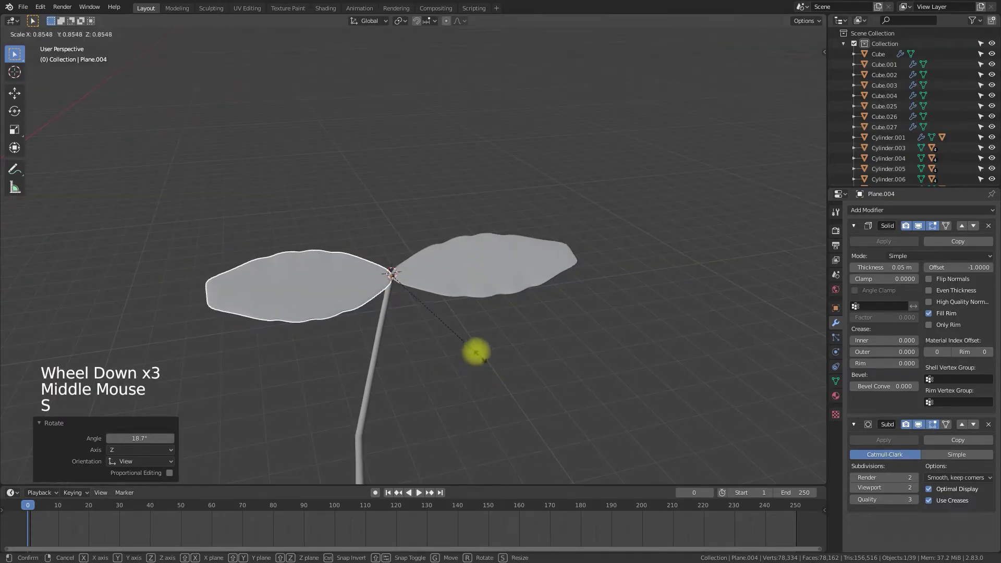
left_click(446, 339)
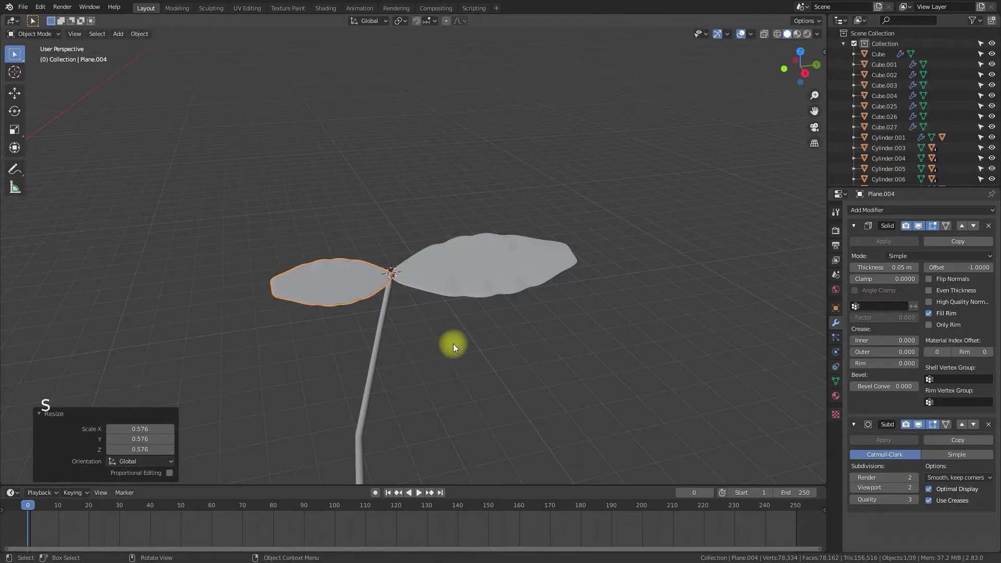
Make a linked duplicate of the small leaf rotated 45° around the global Z axis and scale it to about 1.651.
key("alt+d")
key("r")
key("z")
key("4")
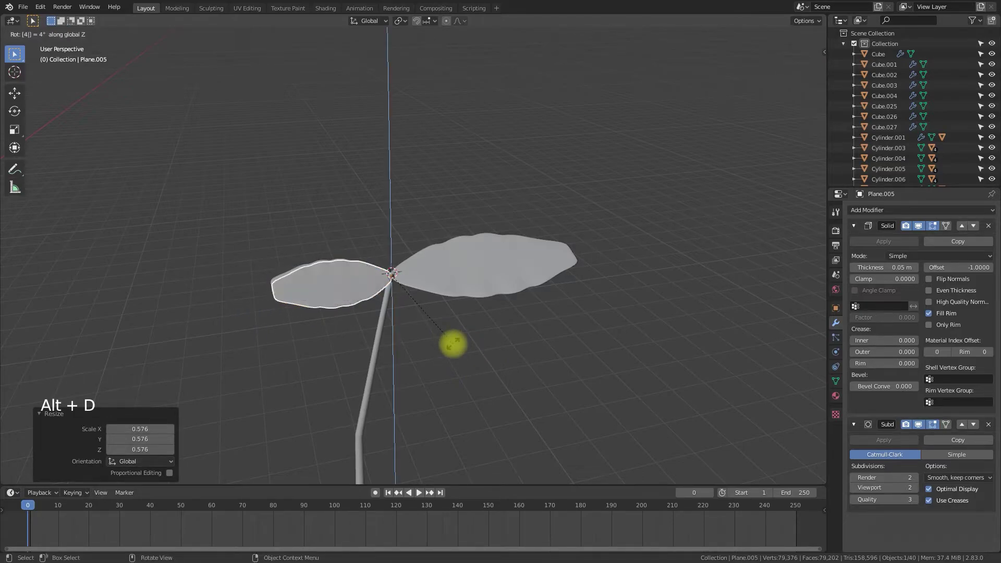
key("5")
key("Return")
key("s")
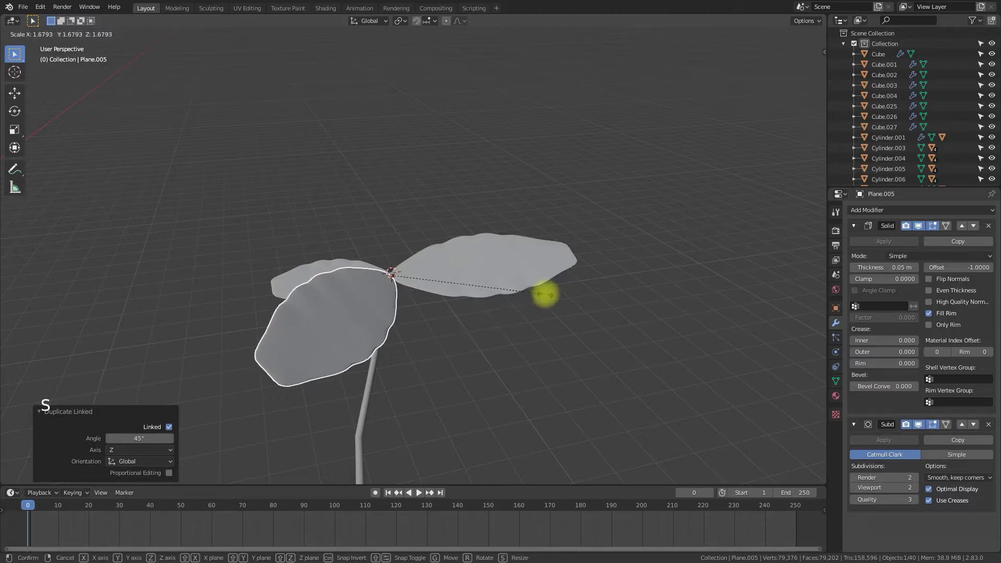
left_click(544, 298)
Rotate the third leaf about 25° around the global X axis and about 15.8° around the global Y axis.
middle_click_drag(539, 335, 439, 341)
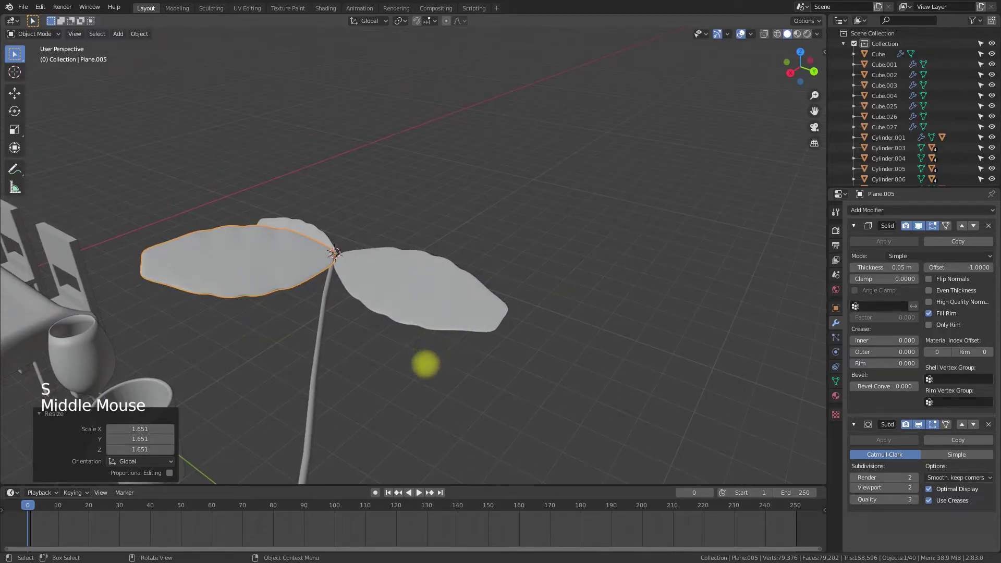
key("r")
key("x")
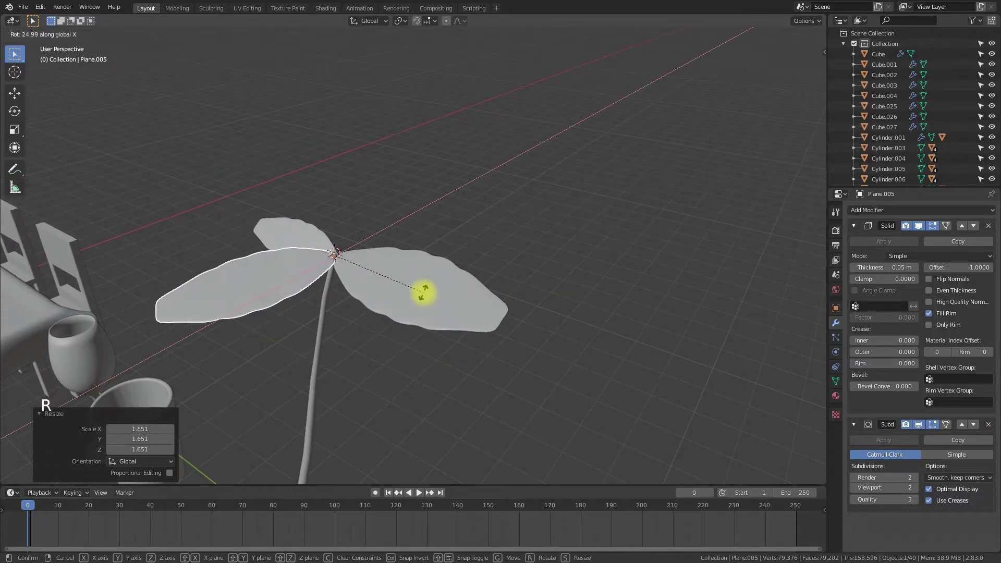
left_click(424, 292)
key("r")
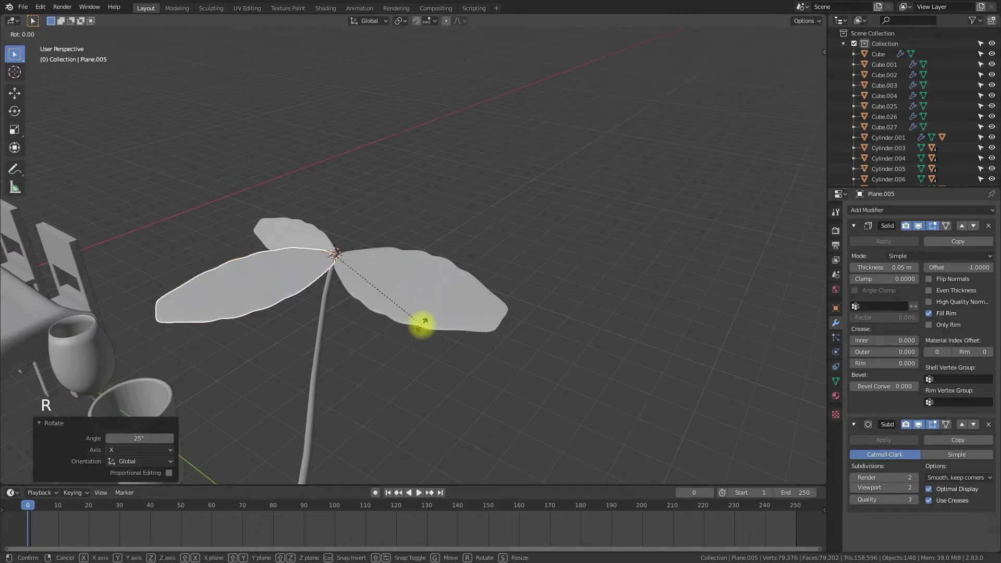
key("y")
left_click(407, 300)
Rotate the small leaf at the stem's tip about -54.7° around the view axis.
middle_click_drag(408, 304, 524, 317)
left_click(521, 283)
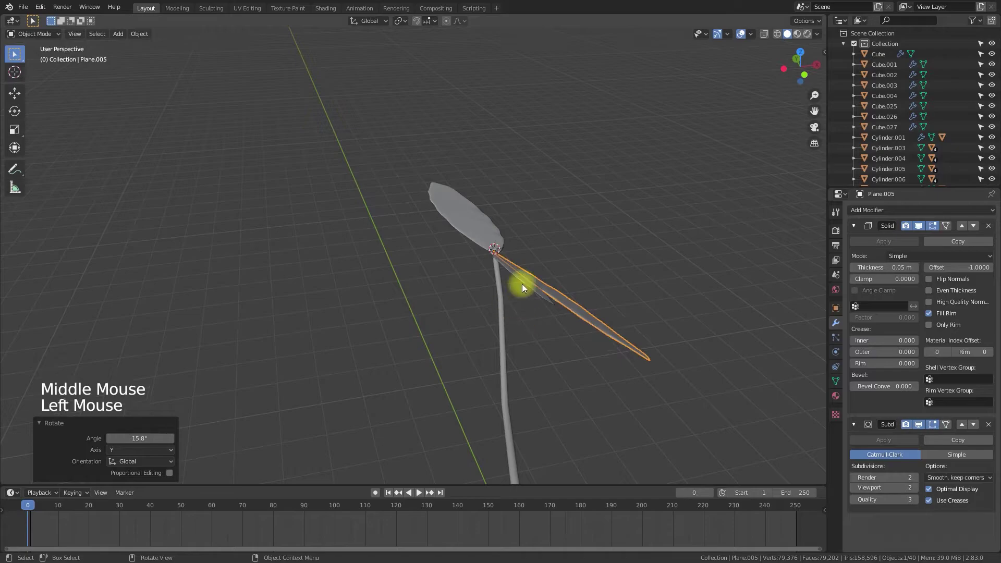
middle_click_drag(563, 345, 557, 323)
key("r")
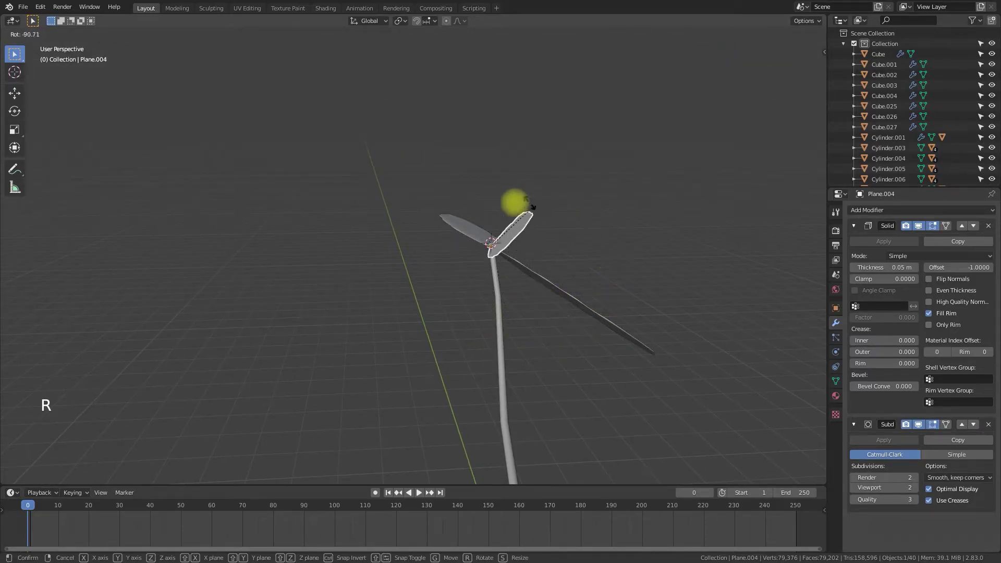
left_click(516, 241)
Rotate the small leaf about 42.2° around the global X axis and about 74° around the global Y axis.
middle_click_drag(700, 349, 642, 290)
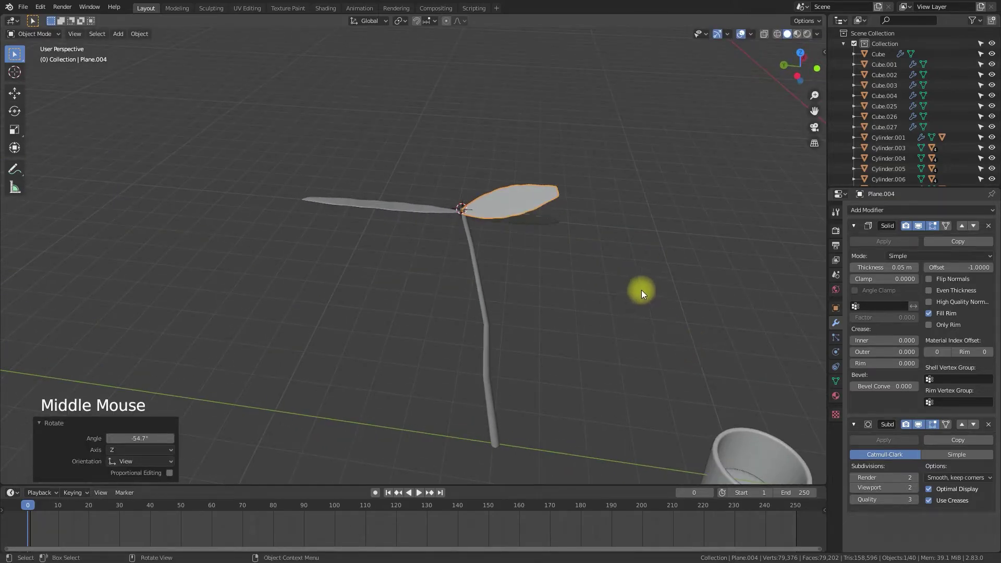
key("r")
key("x")
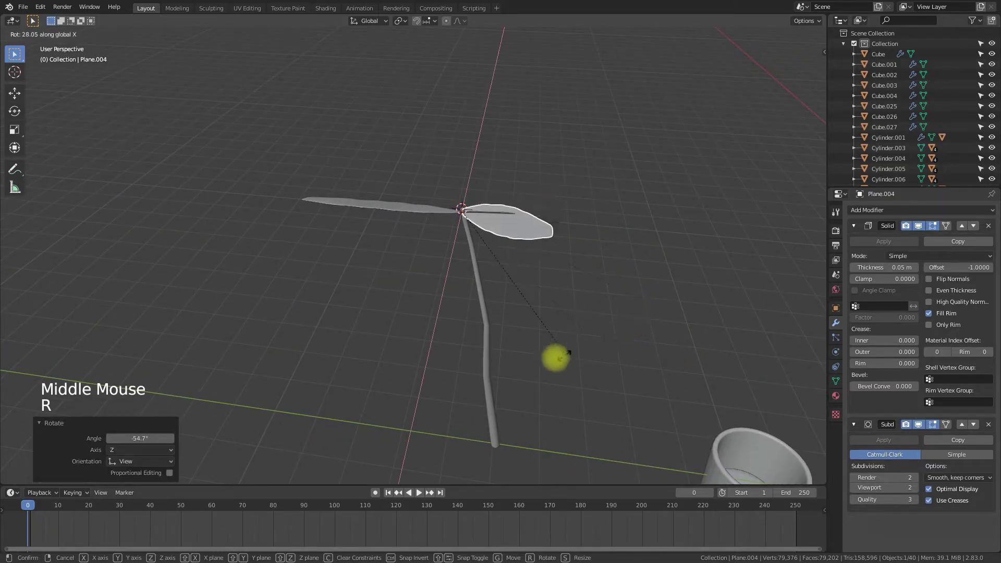
left_click(519, 358)
middle_click_drag(553, 358, 509, 352)
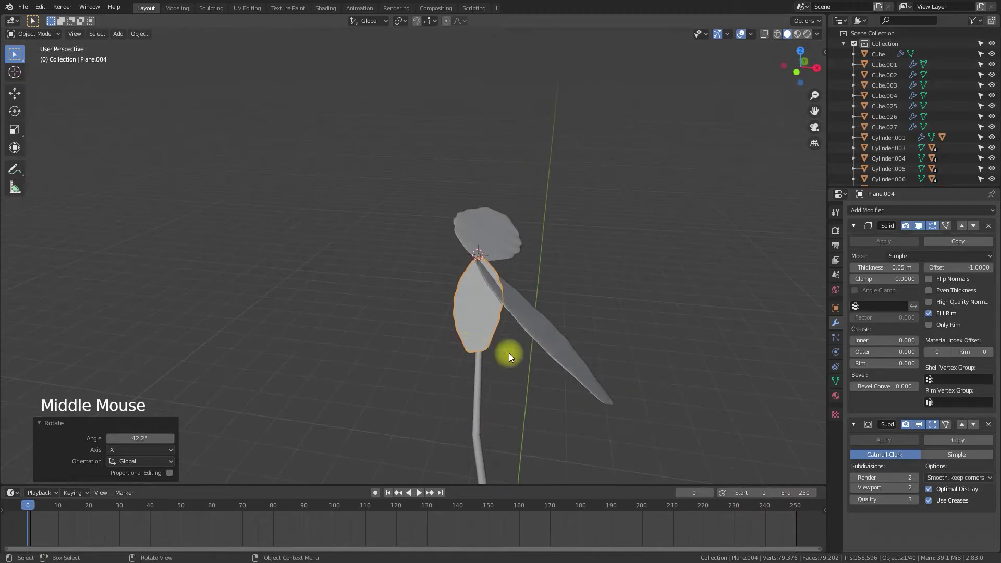
key("r")
key("y")
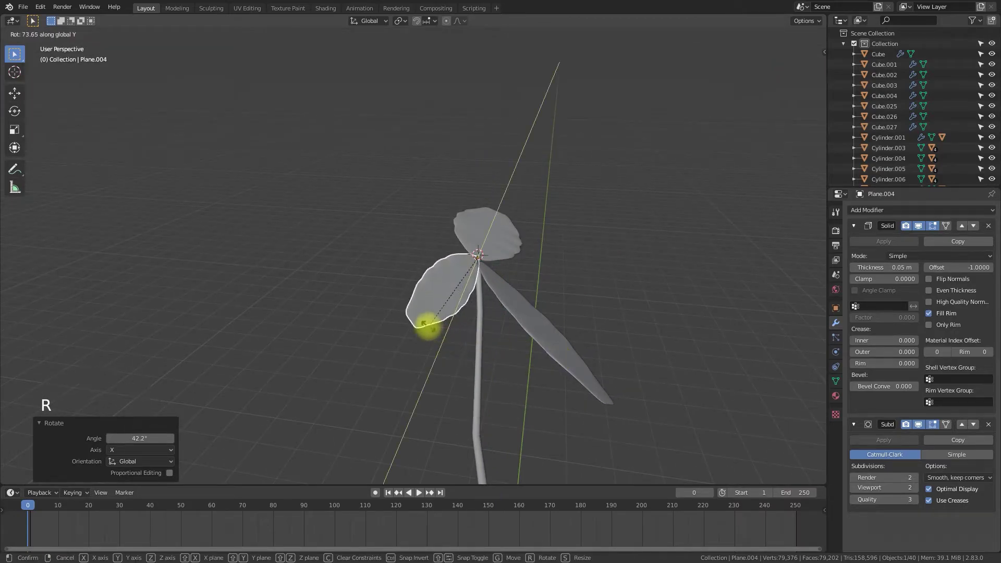
left_click(426, 328)
Scale down the large leaf that hangs in front of the stem.
middle_click_drag(655, 334, 466, 352)
scroll(462, 350, "down", 5)
middle_click_drag(454, 348, 506, 347)
left_click(412, 311)
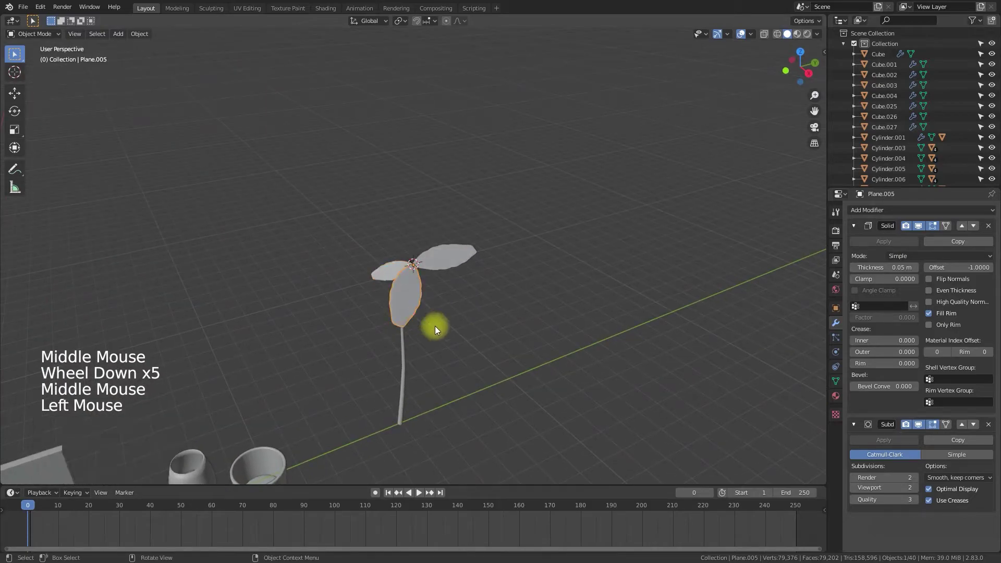
key("s")
left_click(458, 261)
Scale the original large leaf uniformly to about 0.8 of its size and deselect it.
left_click(458, 260)
key("s")
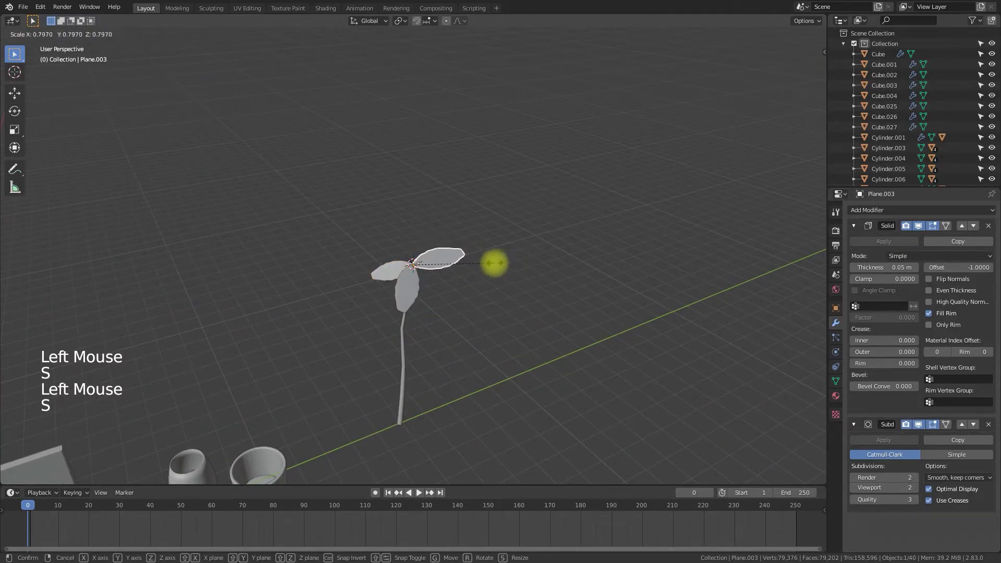
left_click(493, 261)
left_click(500, 298)
Snap the 3D cursor to a control point of the stem curve slightly below its tip.
scroll(505, 298, "up", 4)
scroll(504, 298, "up", 2)
middle_click_drag(505, 298, 366, 245)
left_click(307, 283)
key("Tab")
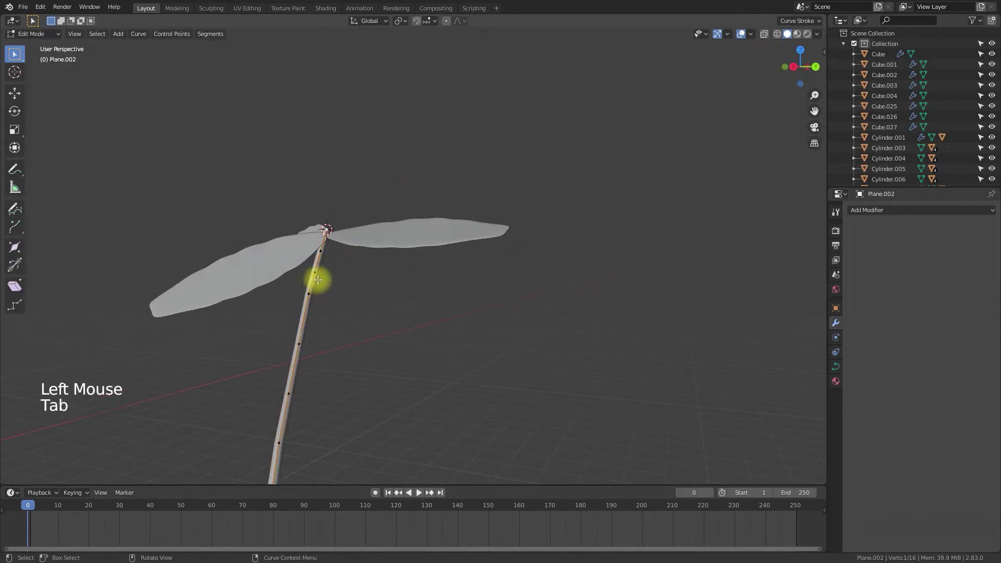
left_click(314, 273)
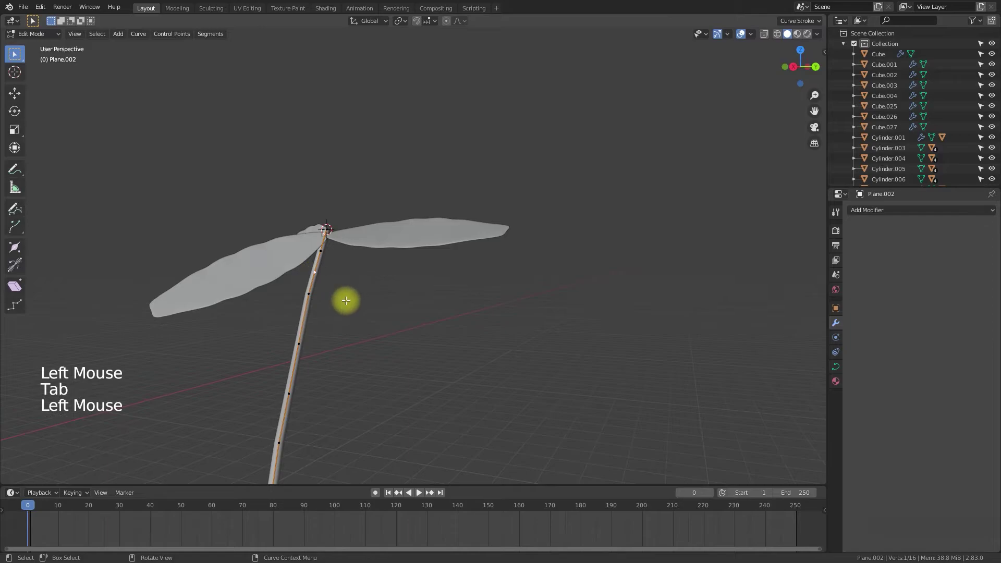
key("shift+s")
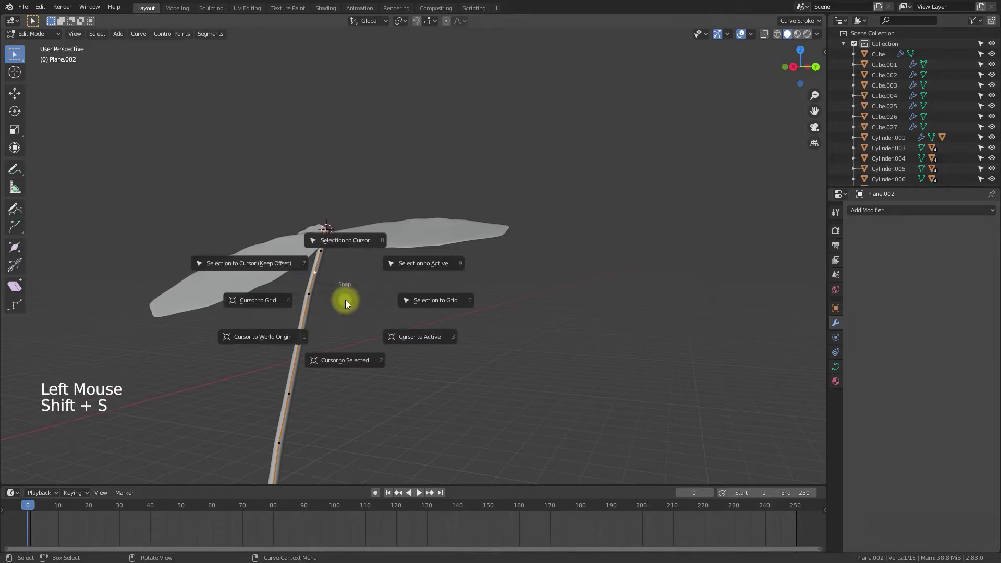
left_click(351, 357)
key("Tab")
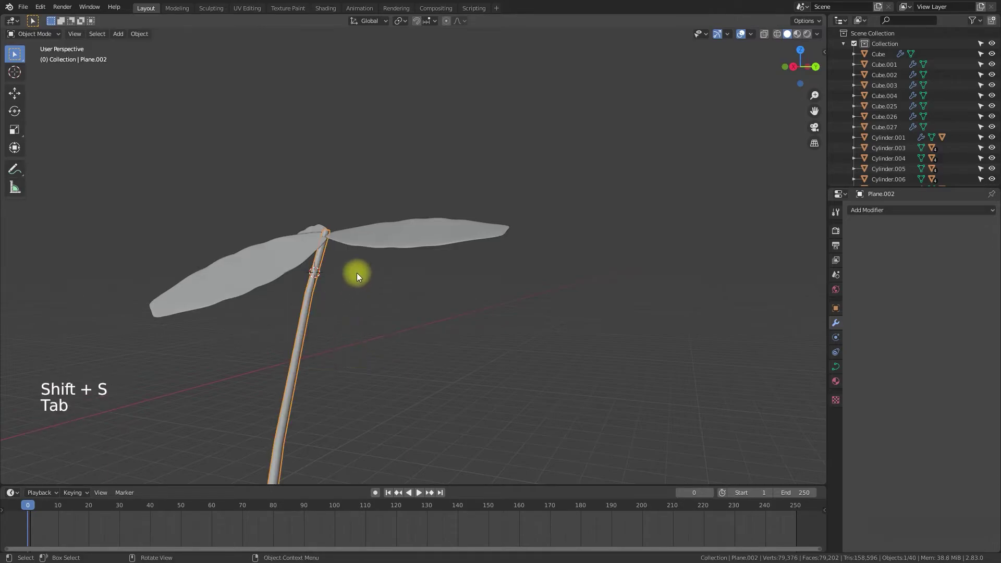
Make linked duplicates of all three leaves at the stem's tip, leaving them in place.
left_click(386, 299)
middle_click_drag(412, 333, 431, 257)
left_click(431, 257)
left_click(330, 307, "shift")
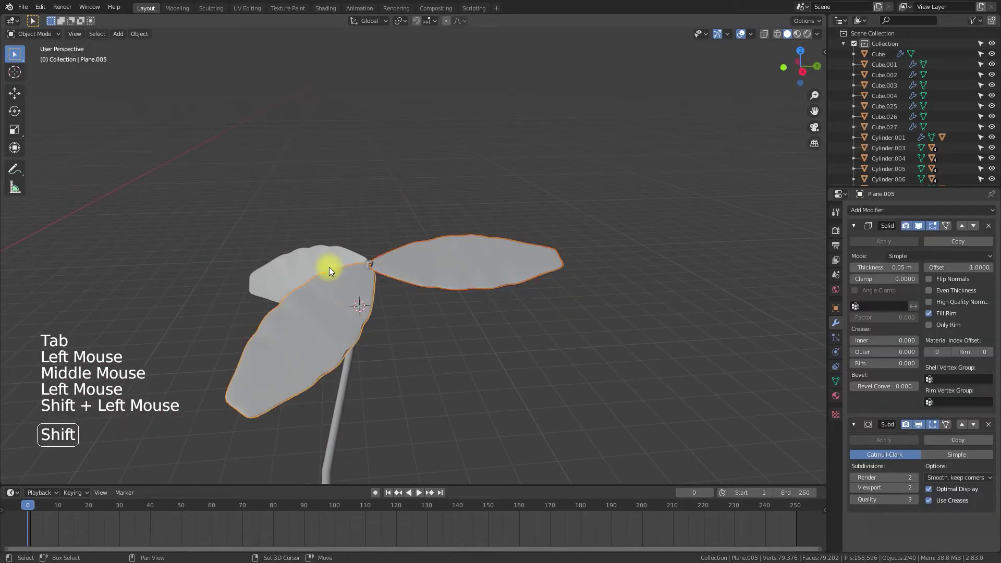
left_click(328, 267, "shift")
middle_click_drag(495, 377, 435, 356)
key("alt+d")
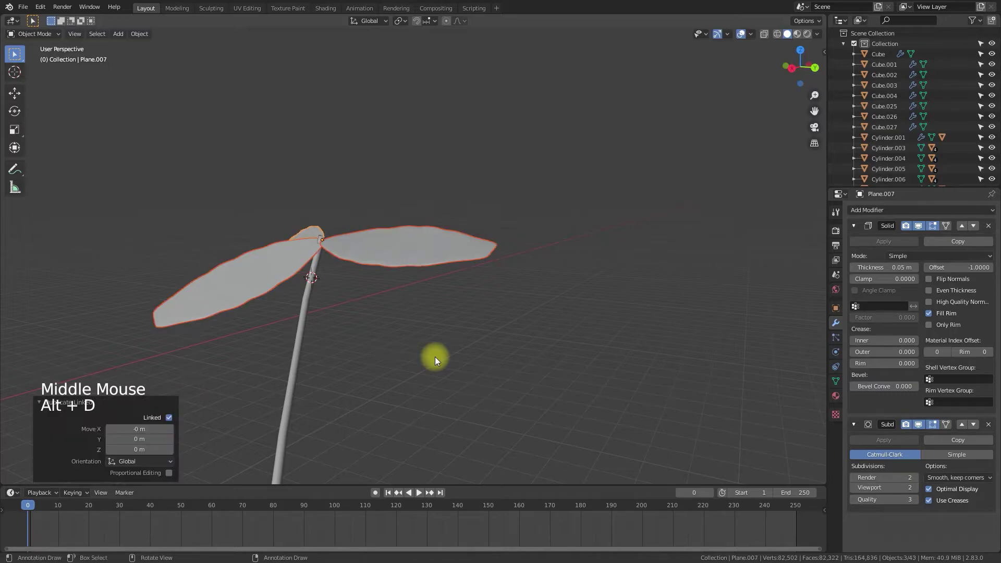
key("shift+d")
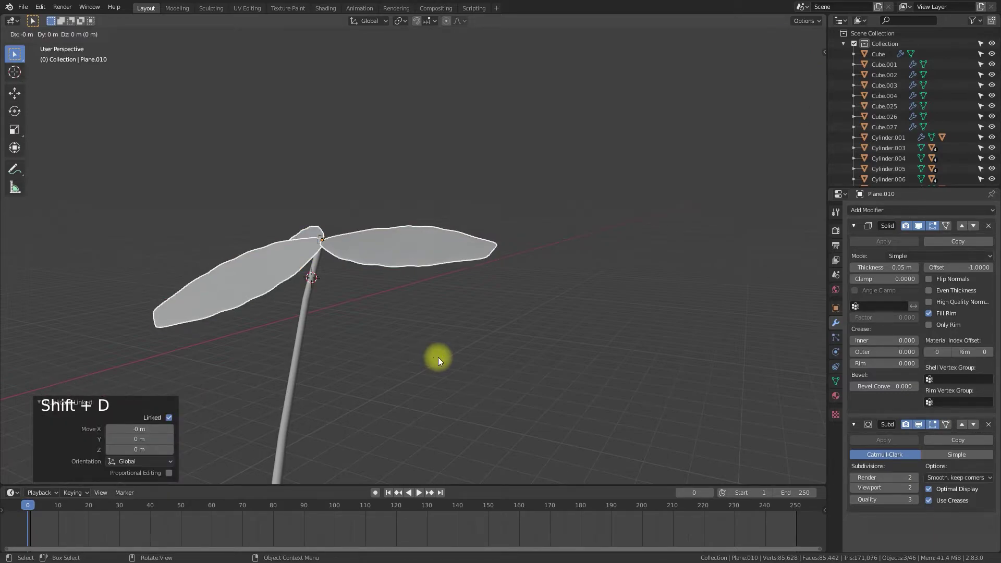
right_click(438, 357)
key("ctrl+z")
Snap the three duplicated leaves to the 3D cursor and rotate them clockwise around the global Z axis.
key("shift+s")
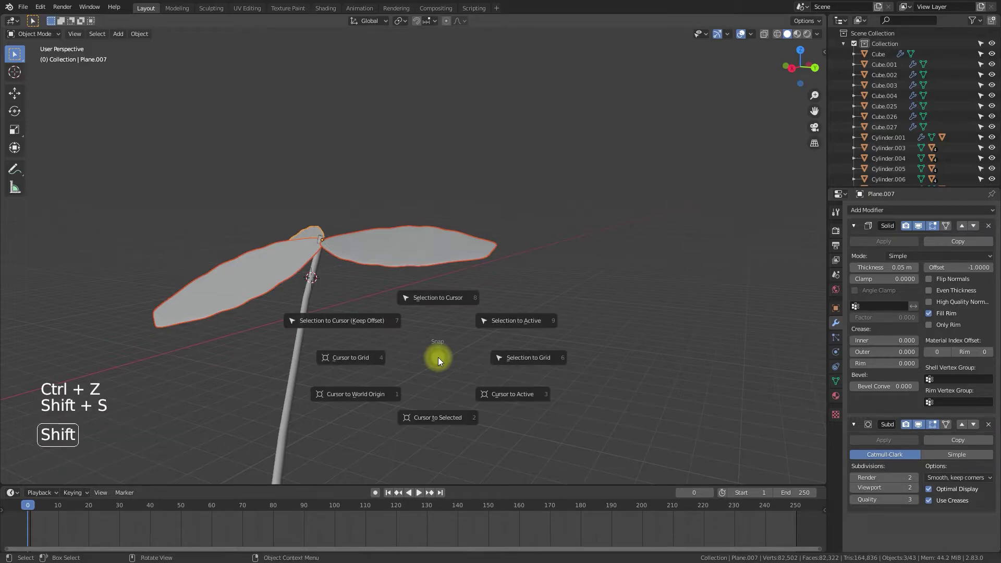
left_click(448, 288)
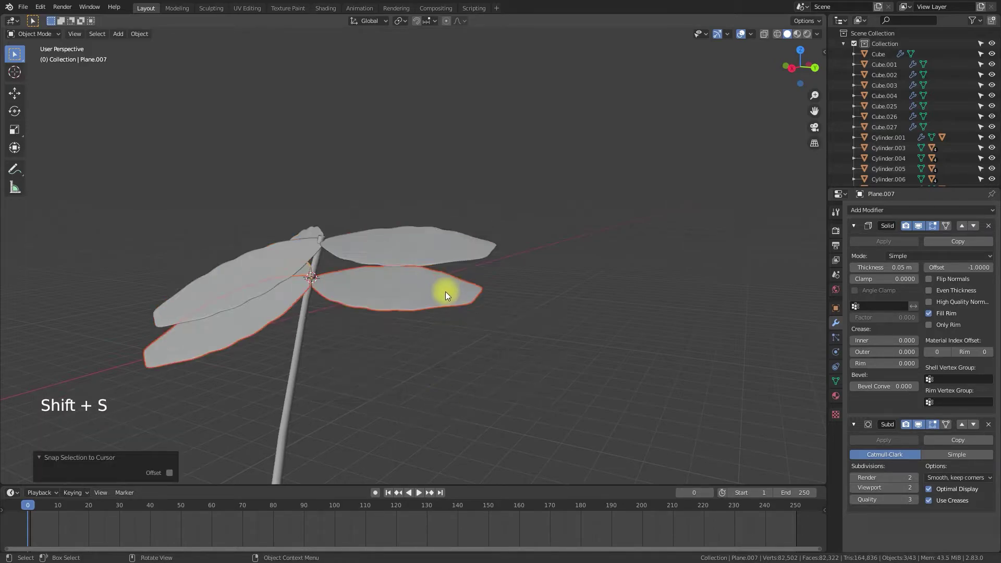
key("r")
key("z")
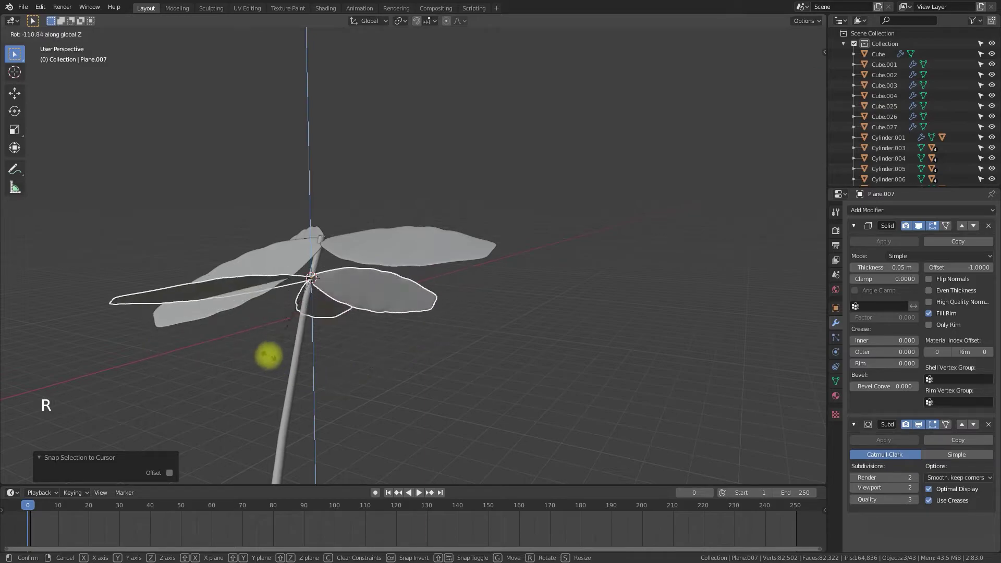
left_click(297, 364)
Scale the lower leaf cluster to about 0.796 and rotate it about -19.7° around the global X axis.
key("s")
left_click(449, 340)
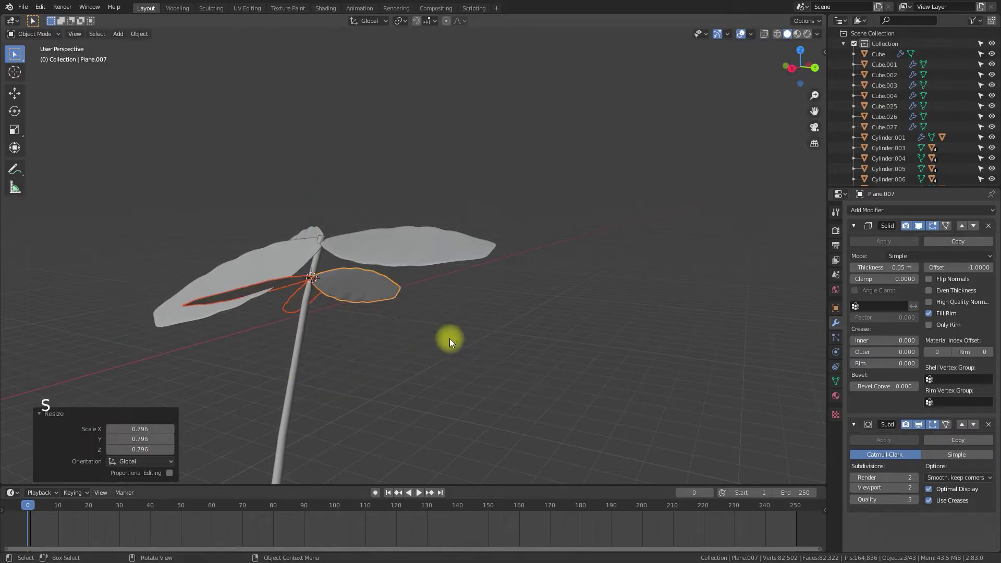
key("r")
key("x")
left_click(492, 444)
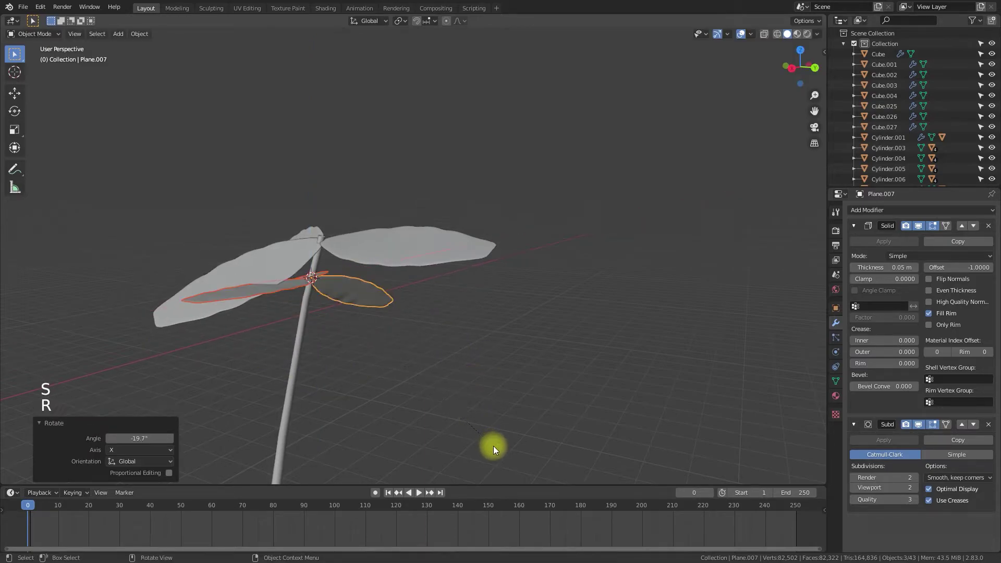
Rotate the lower leaf cluster about 52° around the global Z axis.
middle_click_drag(472, 455, 463, 437)
key("r")
key("z")
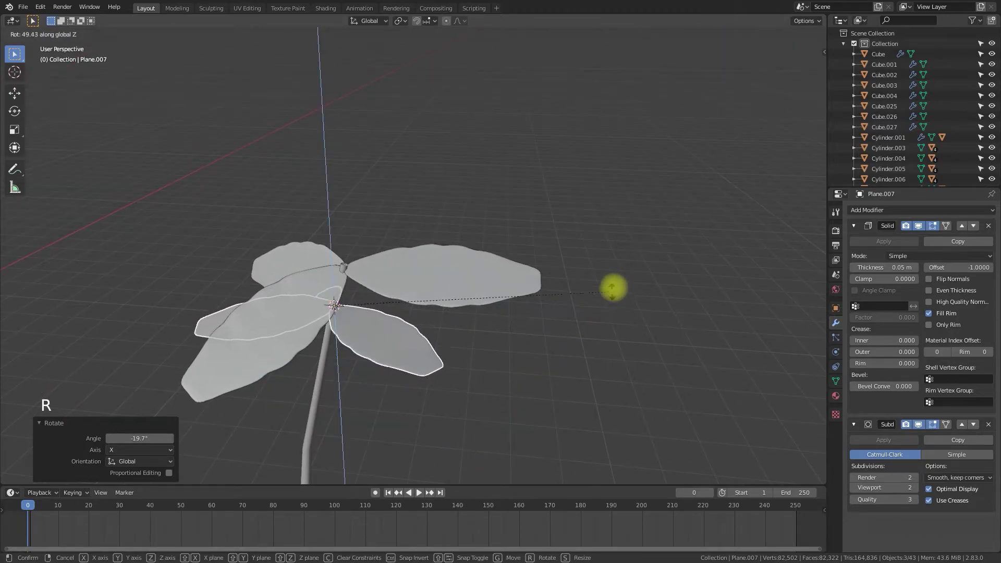
left_click(621, 280)
Snap the 3D cursor to a stem control point below the second leaf cluster.
scroll(459, 375, "up", 2)
scroll(451, 384, "down", 4)
middle_click_drag(451, 381, 474, 290)
middle_click_drag(460, 351, 361, 364)
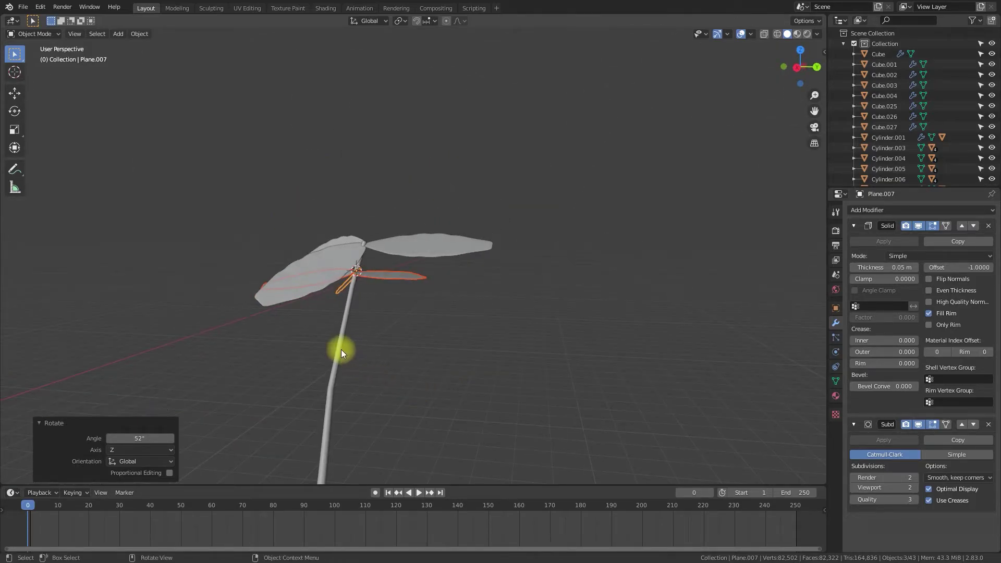
left_click(341, 349)
key("Tab")
left_click(336, 358)
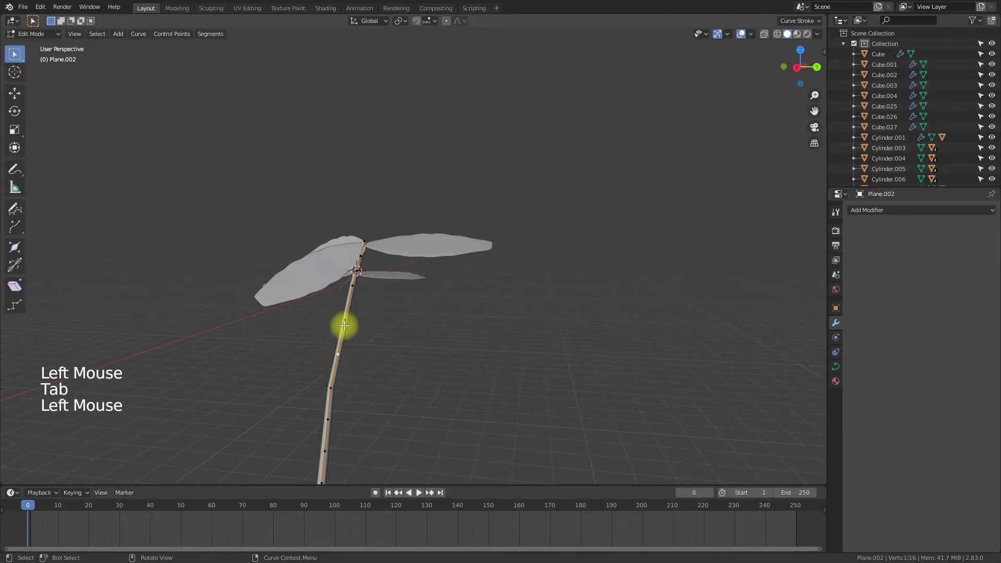
key("shift+s")
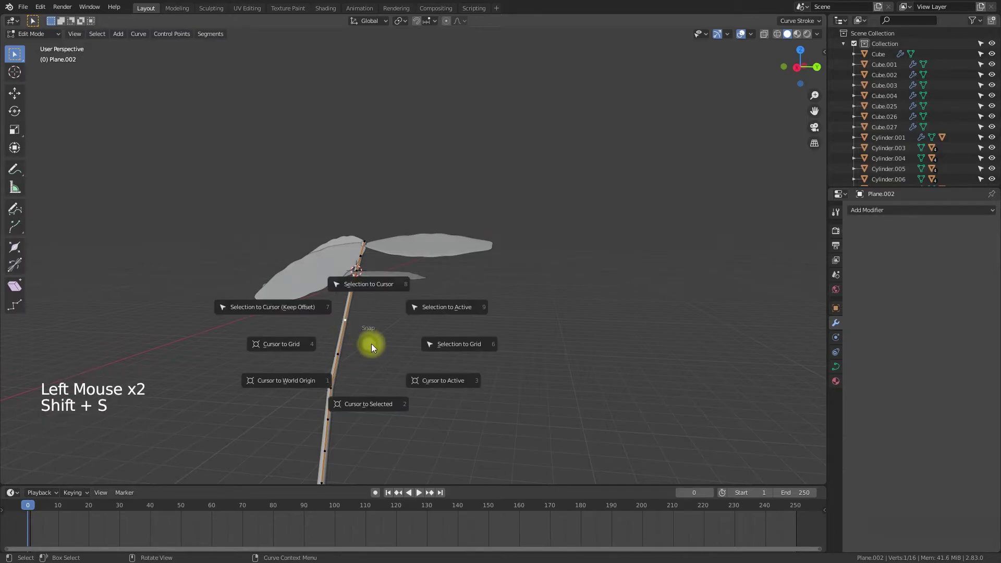
left_click(376, 423)
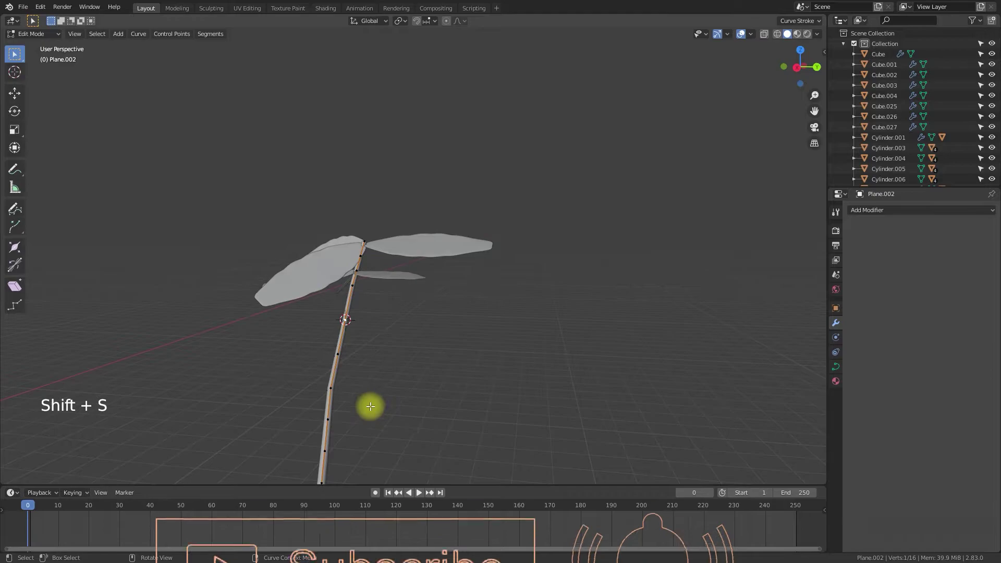
key("Tab")
Make linked duplicates of three leaves from the upper clusters and snap them to the 3D cursor on the stem.
middle_click_drag(394, 363, 447, 303)
left_click(448, 308)
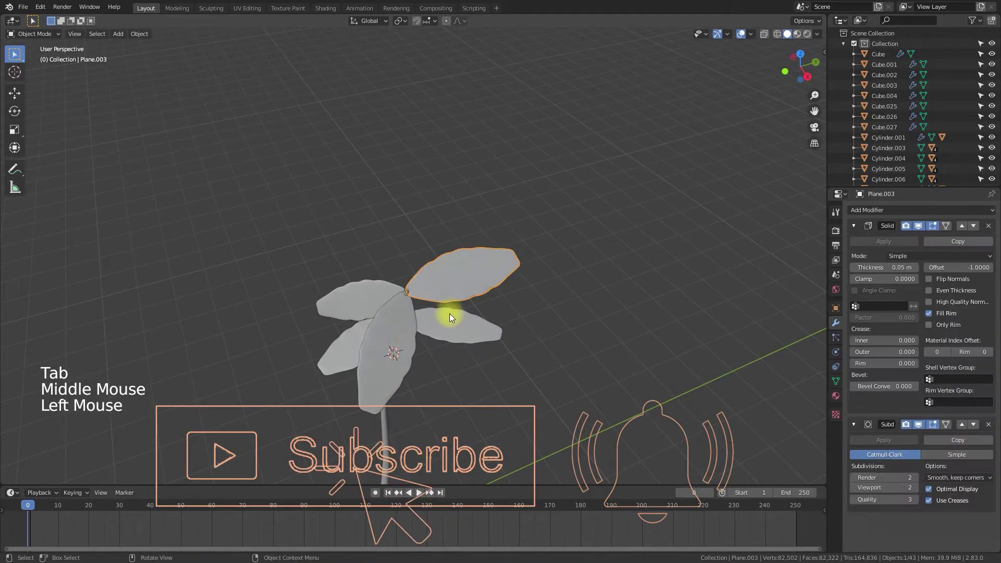
left_click(405, 350, "shift")
left_click(359, 340, "shift")
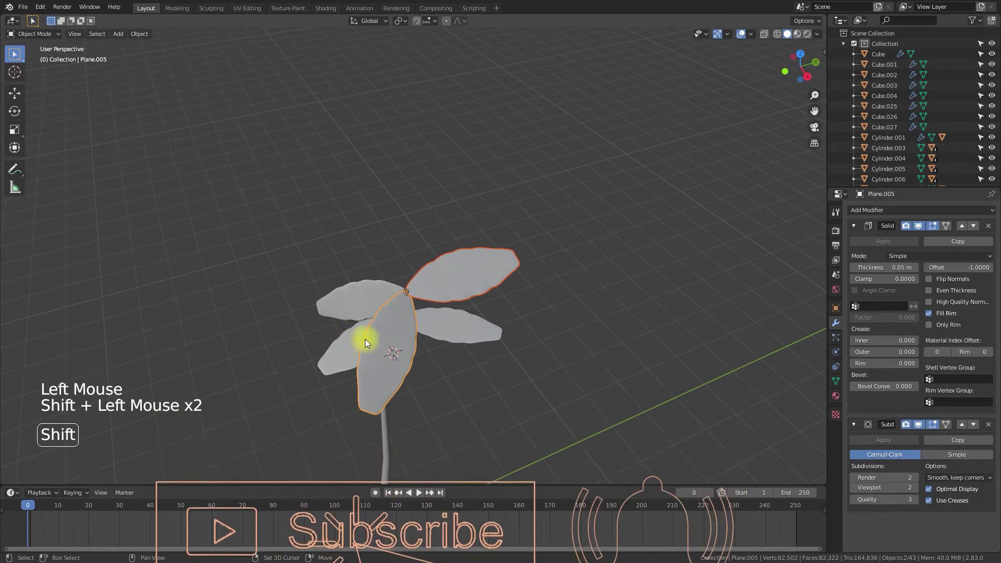
middle_click_drag(441, 374, 408, 348)
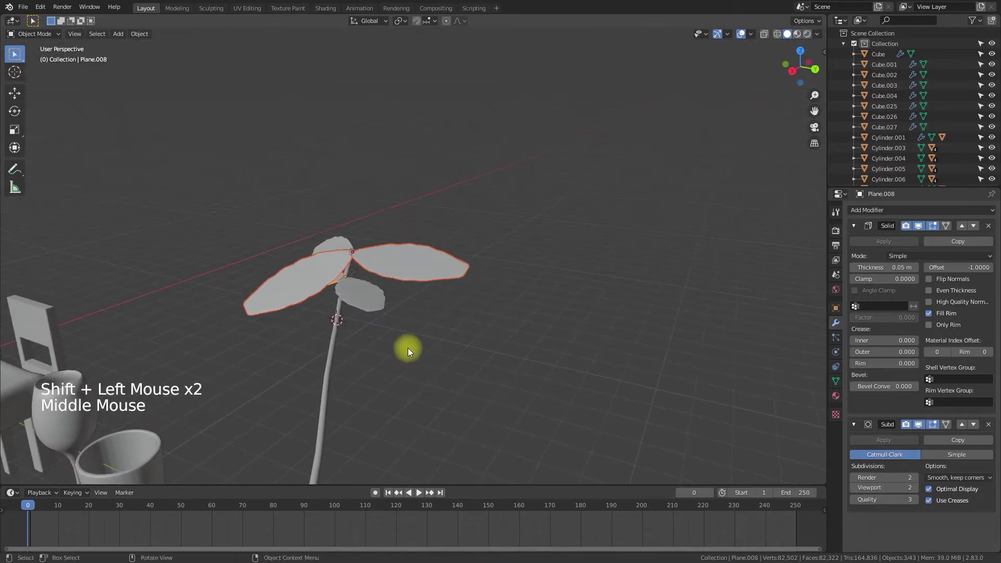
key("alt+d")
key("shift+s")
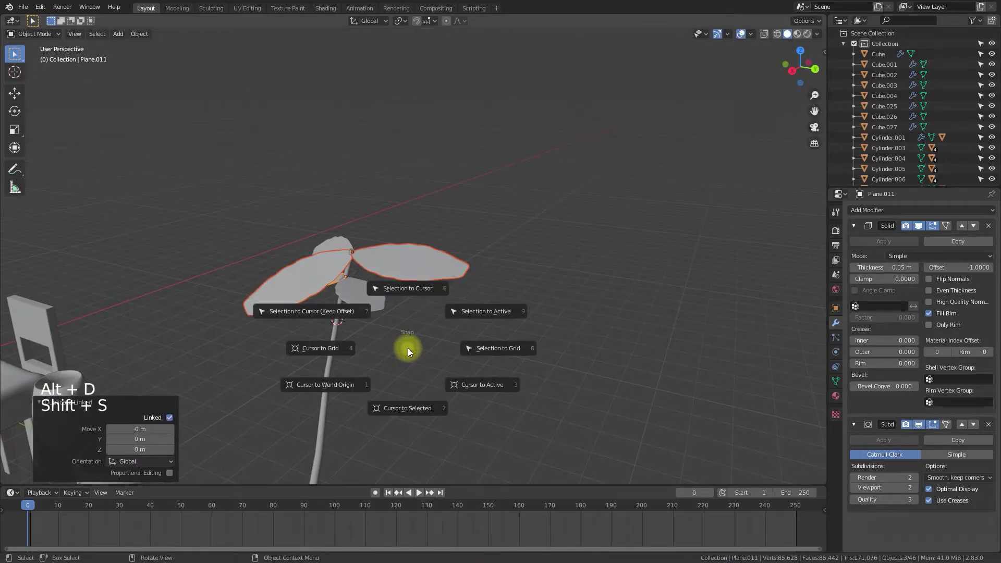
left_click(416, 286)
Rotate the duplicated leaf cluster clockwise around the global Z axis and scale it to 1.352.
key("r")
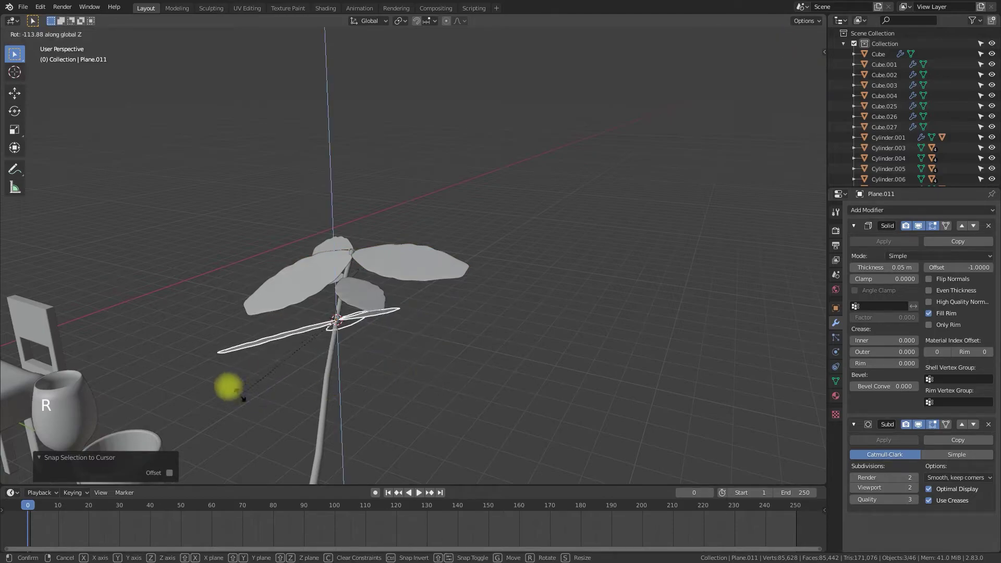
left_click(269, 389)
key("s")
left_click(501, 400)
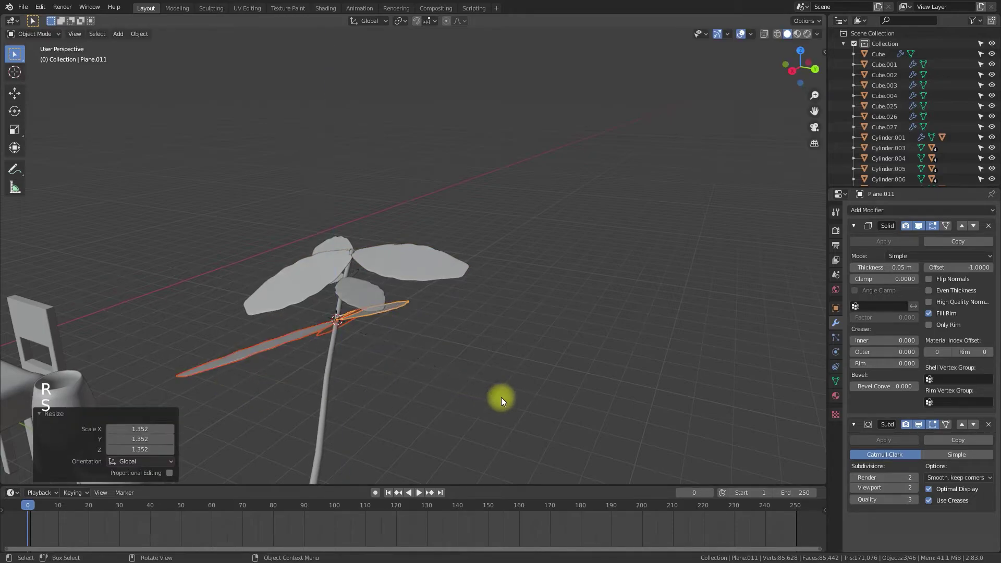
Tilt the new lowest leaf cluster in the negative direction around the global X axis.
key("r")
key("x")
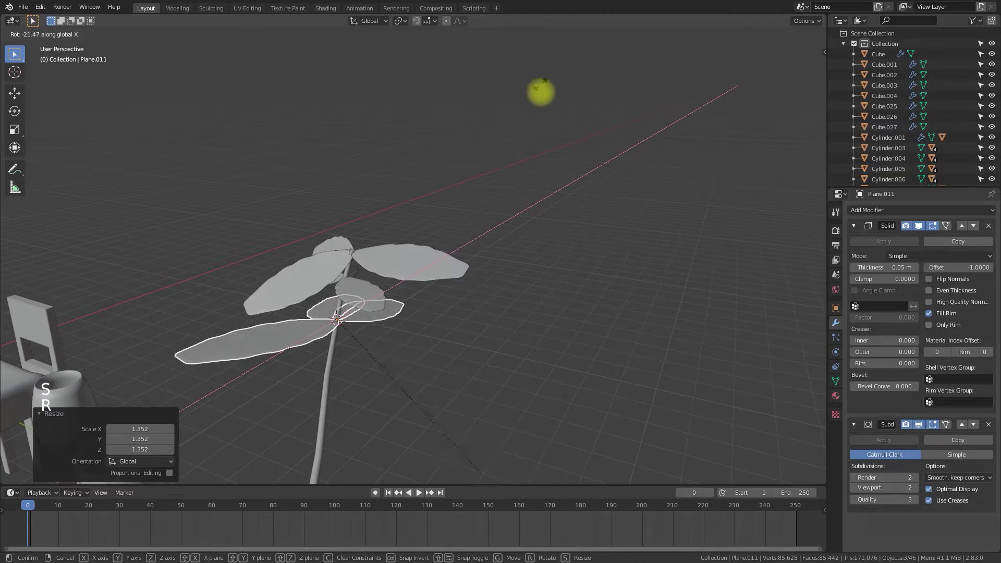
left_click(466, 225)
Rotate the lowest cluster's small overlapping leaf -81.9° around global Z and tilt it about 18° around global Y.
left_click(384, 318)
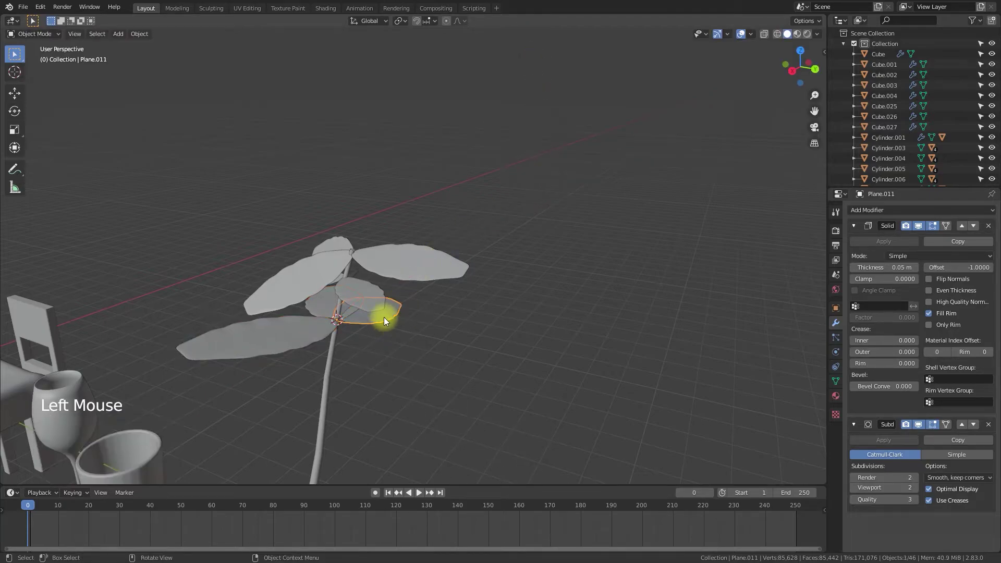
key("r")
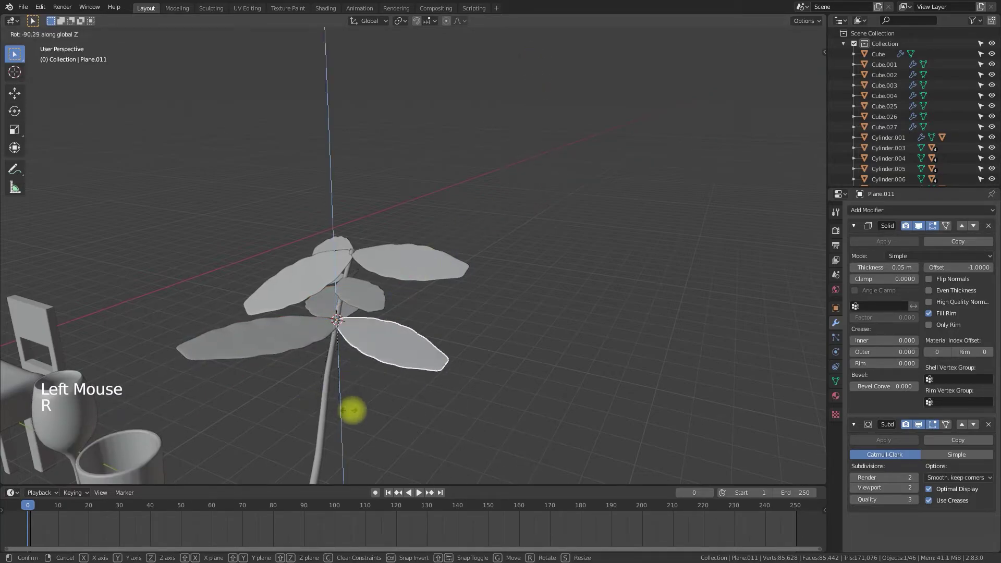
left_click(376, 411)
key("r")
key("y")
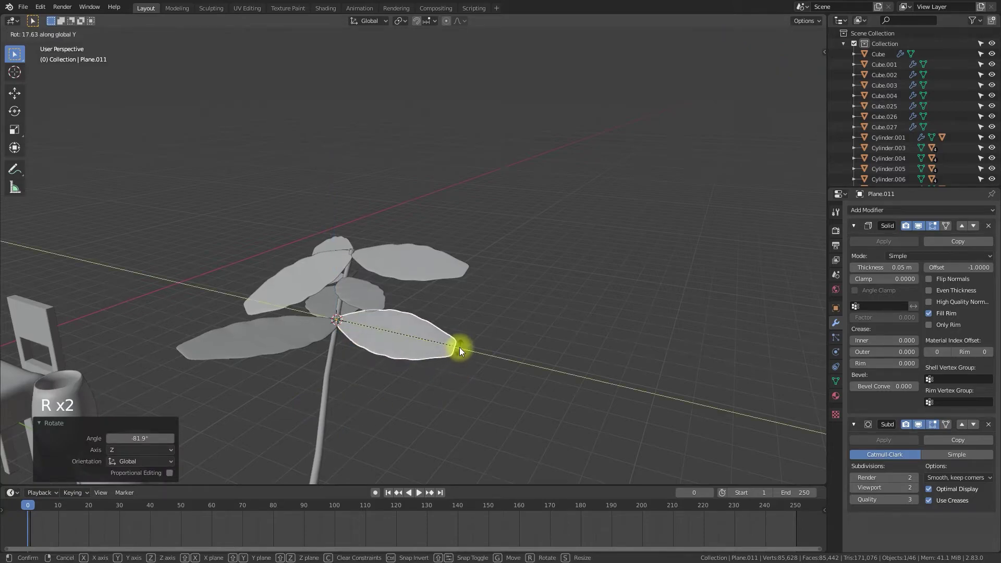
left_click(459, 347)
left_click(457, 397)
Scale the long leaf on the opposite side of the lowest cluster to about 0.756.
middle_click_drag(464, 392, 393, 339)
left_click(394, 339)
key("s")
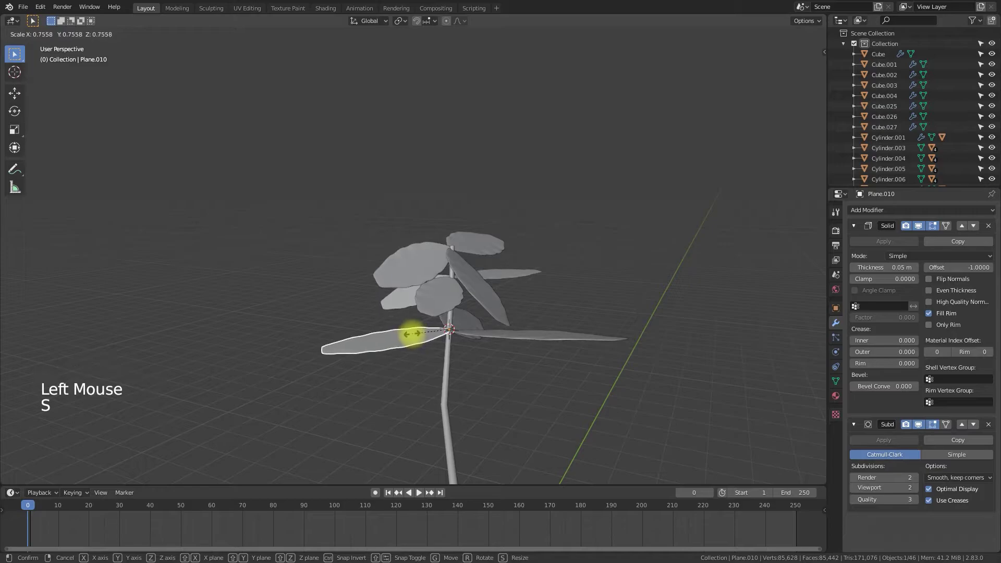
left_click(410, 334)
left_click(553, 393)
Rotate the small leaf of the second cluster -14.4° around the global X axis.
middle_click_drag(541, 391, 389, 328)
left_click(384, 223)
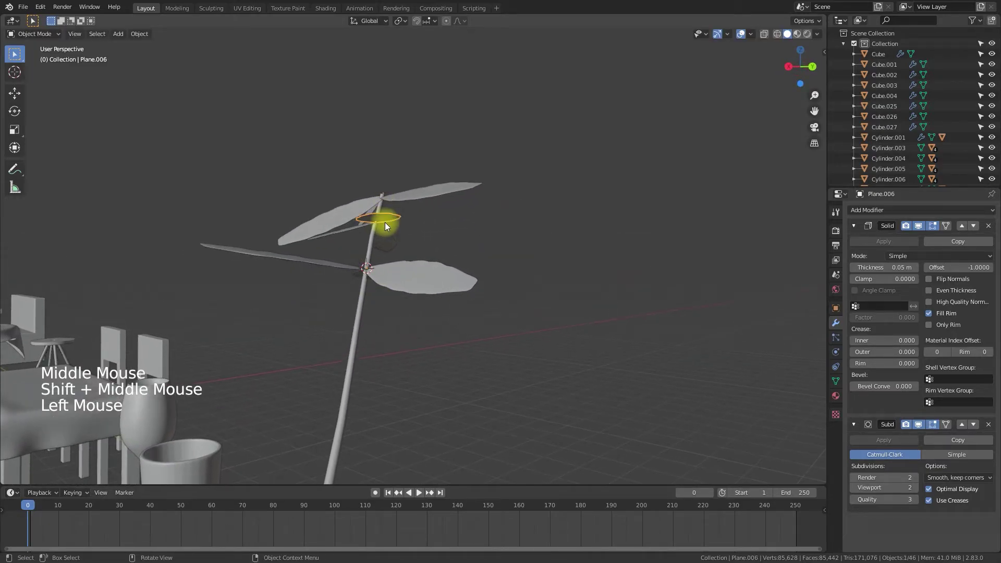
key("r")
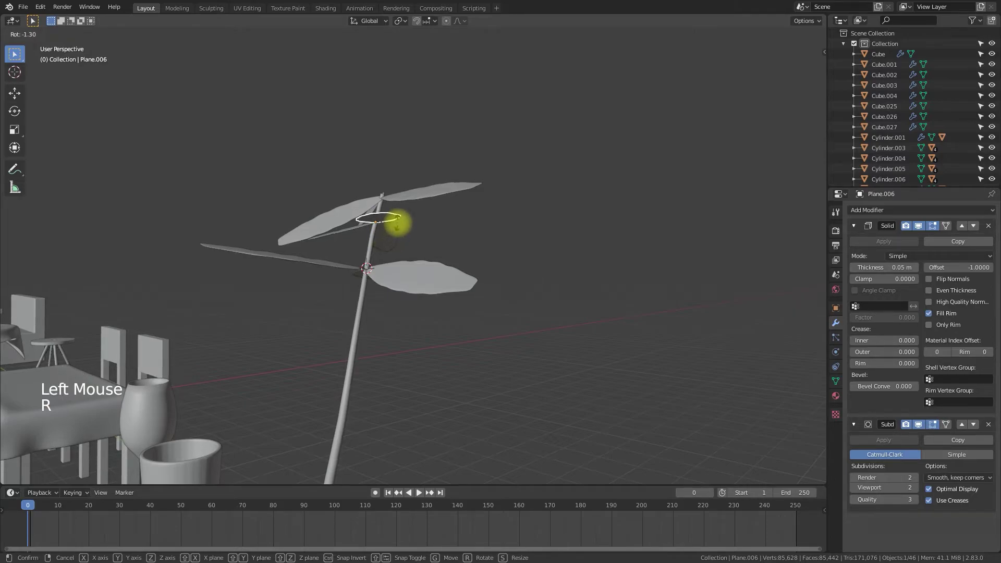
key("x")
left_click(406, 232)
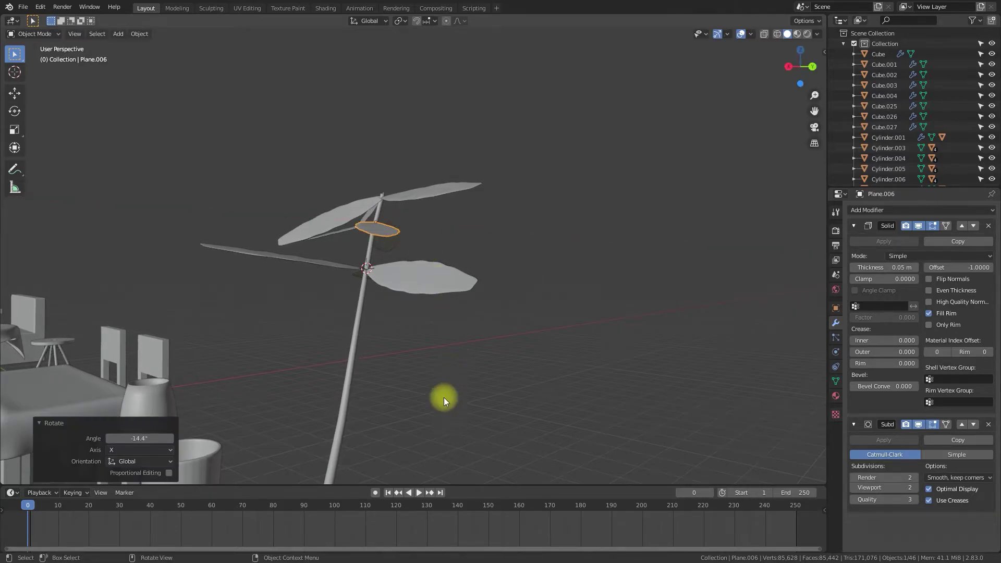
Select the two large leaves of the lowest cluster together with one leaf of the second cluster.
scroll(439, 383, "down", 3)
middle_click_drag(439, 383, 502, 398)
scroll(471, 353, "up", 4)
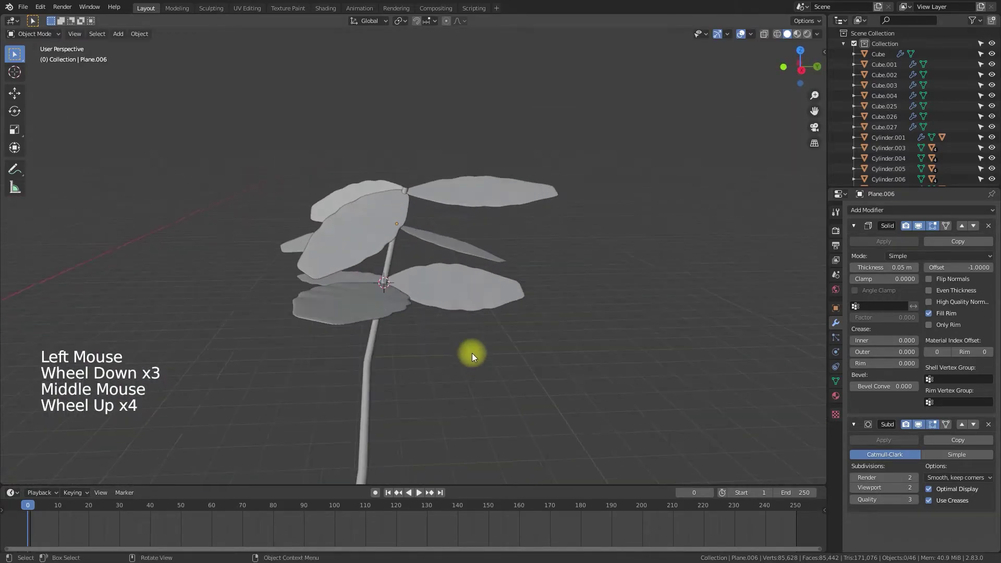
left_click(435, 298)
left_click(324, 305, "shift")
left_click(450, 245, "shift")
middle_click_drag(427, 284, 377, 289, "shift")
left_click(452, 166, "shift")
middle_click_drag(459, 295, 559, 321, "shift")
middle_click_drag(423, 287, 366, 282)
left_click(455, 221, "shift")
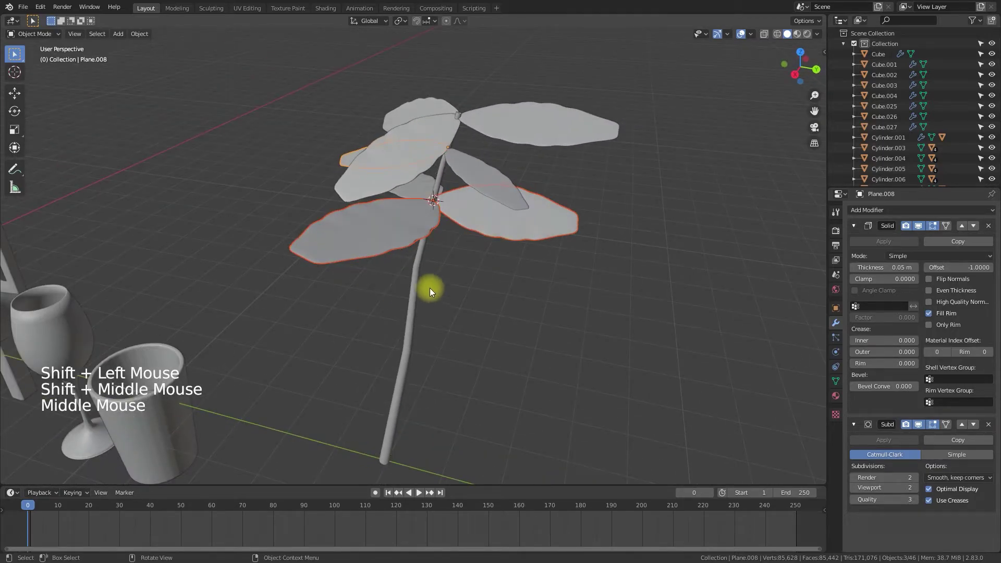
Snap the 3D cursor to the stem curve's control point just below the lowest leaves, and return to Object Mode.
left_click(411, 283)
key("Tab")
left_click(410, 284)
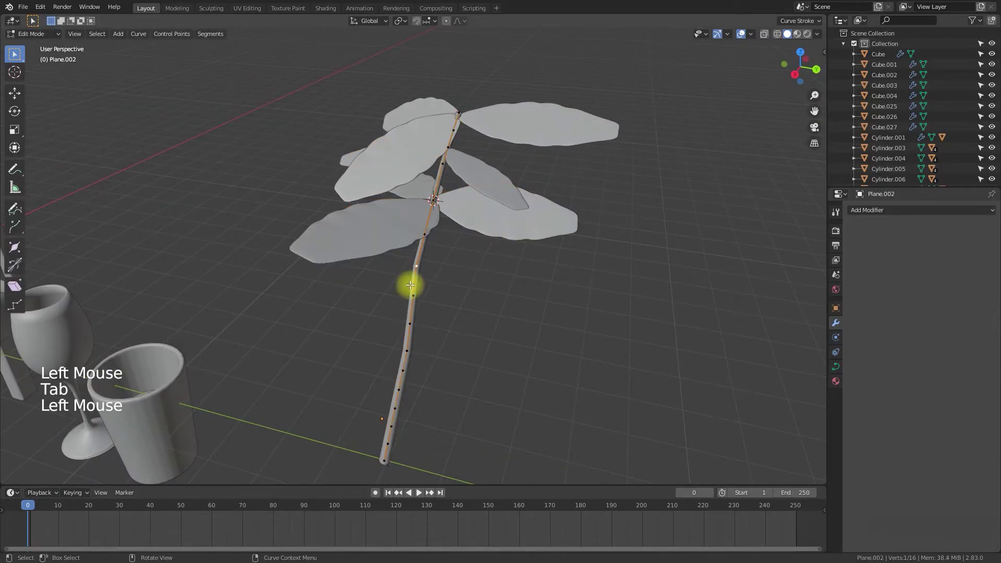
key("shift+s")
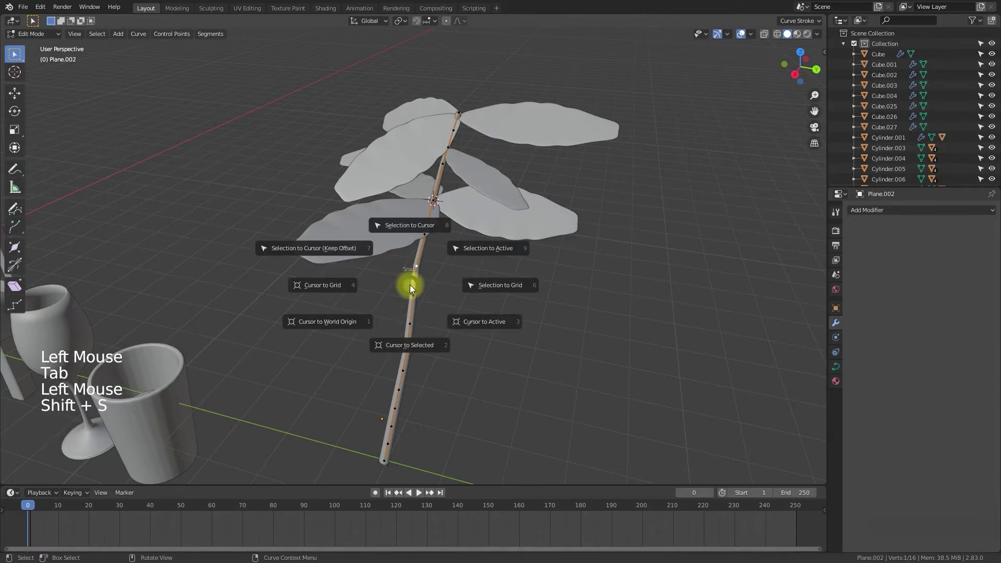
left_click(417, 323)
key("Tab")
Make linked duplicates of two lowest leaves and one upper leaf, and snap them to the 3D cursor on the stem.
left_click(498, 224)
left_click(418, 189, "shift")
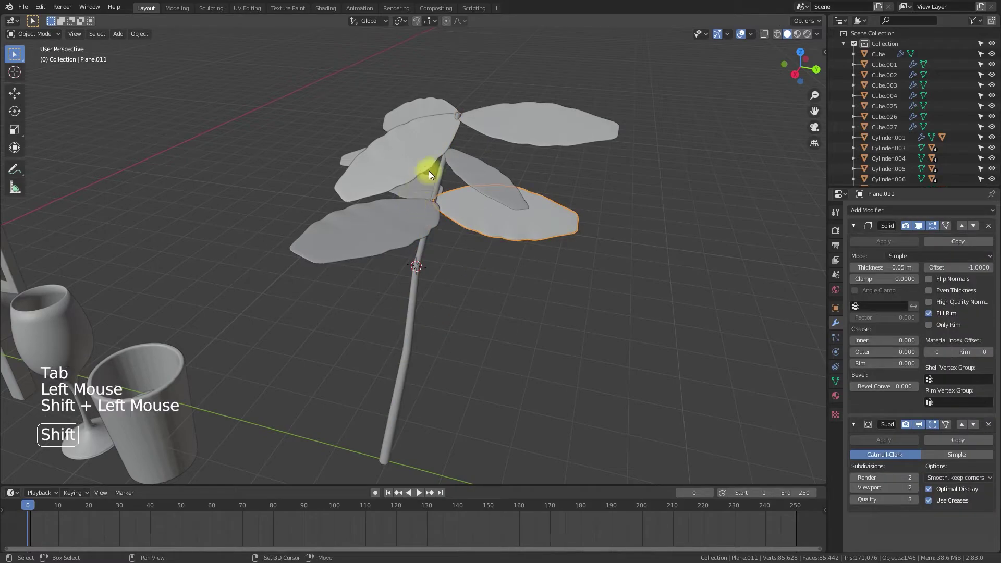
left_click(441, 135, "shift")
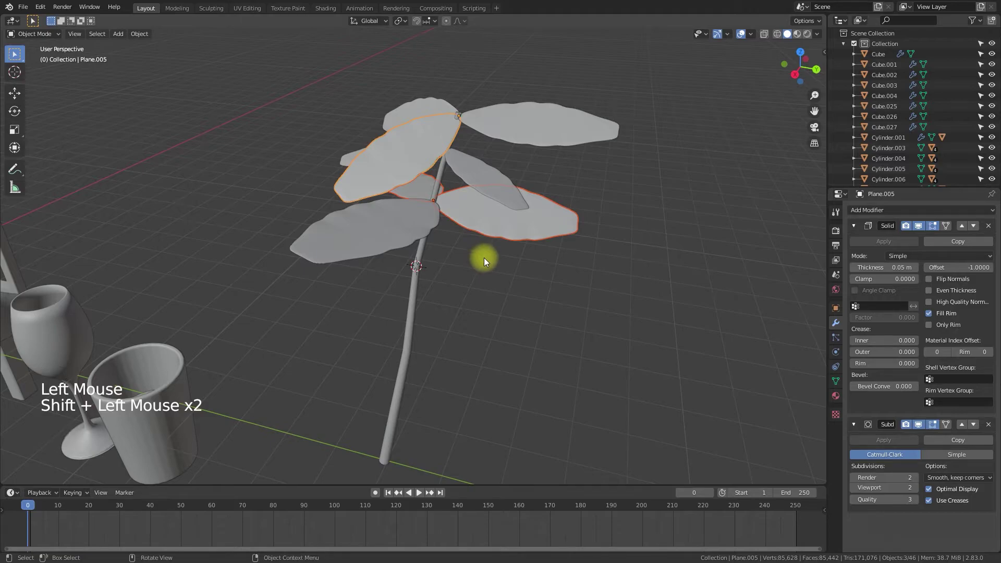
key("alt+d")
key("shift+s")
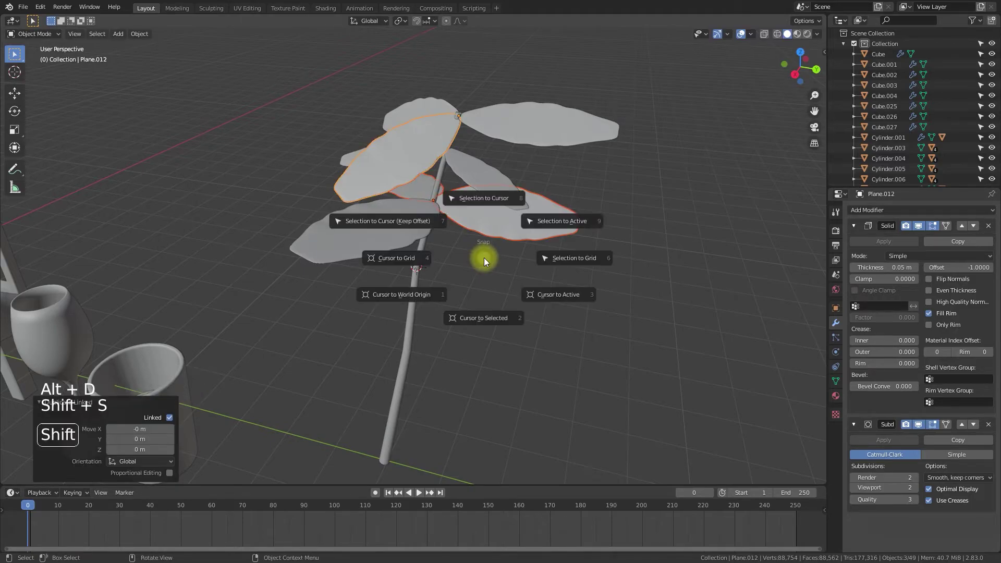
left_click(480, 215)
Rotate the three new leaves -143° about the global Z axis and 38.6° about the global Y axis.
key("r")
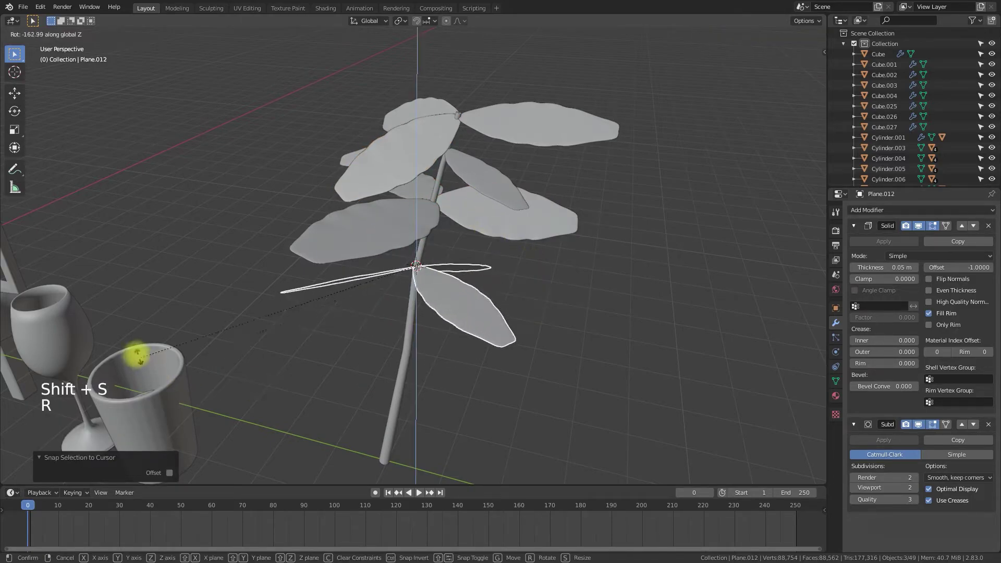
left_click(351, 310)
key("r")
key("x")
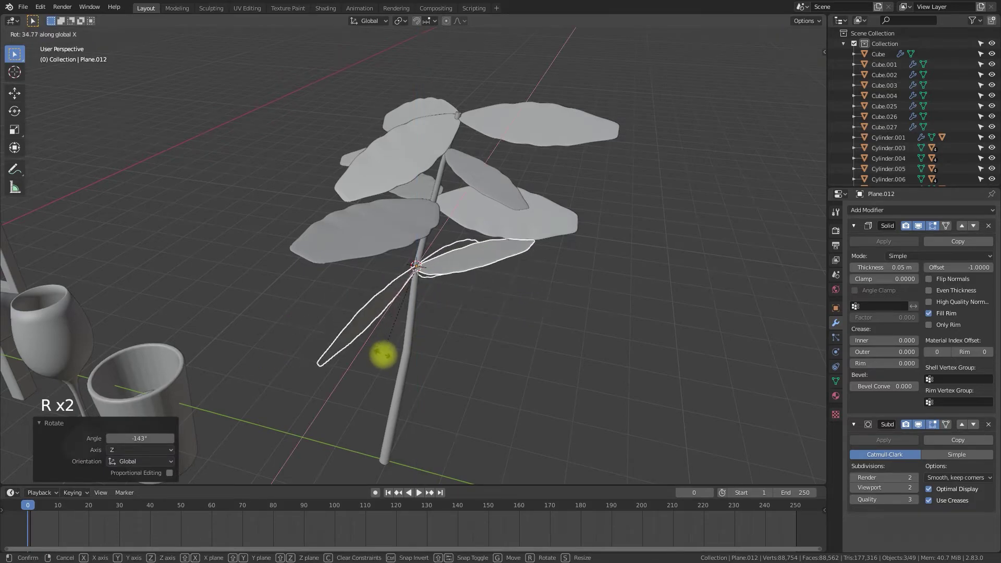
key("y")
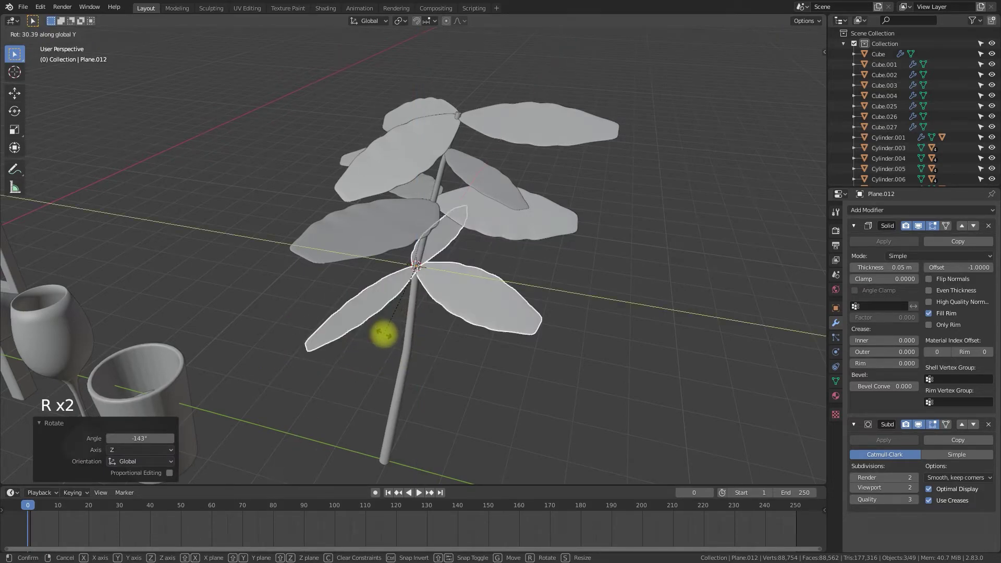
left_click(424, 340)
Scale the three new lowest leaves up to about 1.493.
middle_click_drag(508, 330, 547, 311)
key("s")
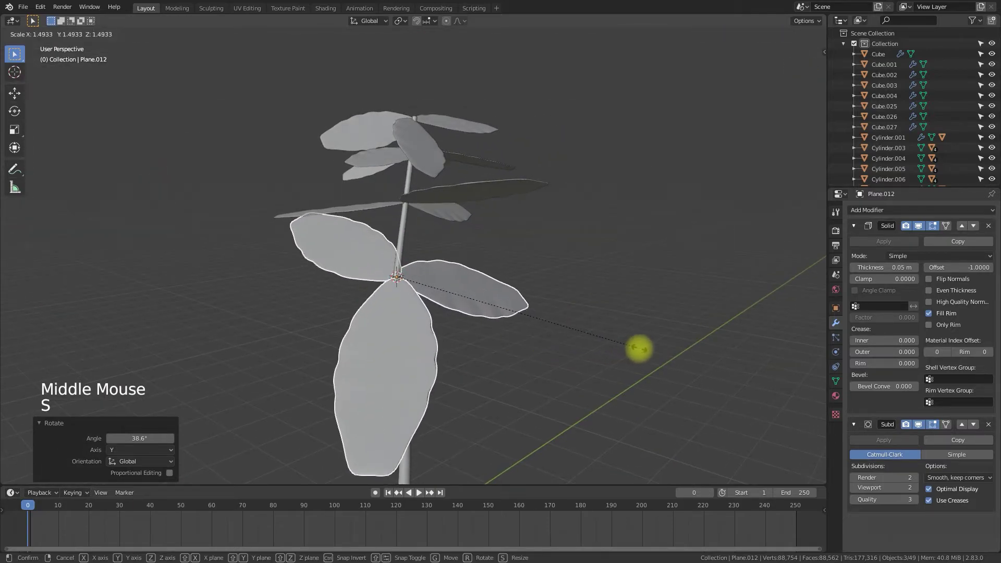
left_click(640, 350)
Resize two of the new lowest leaves individually so the leaves in the cluster vary in size.
middle_click_drag(619, 363, 690, 392)
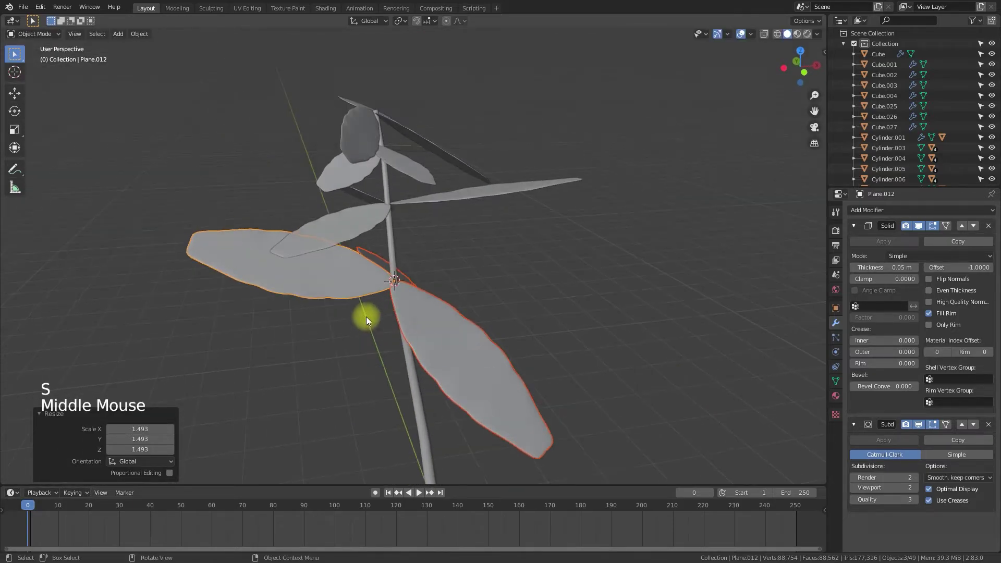
left_click(400, 290)
key("s")
left_click(462, 304)
left_click(484, 370)
key("s")
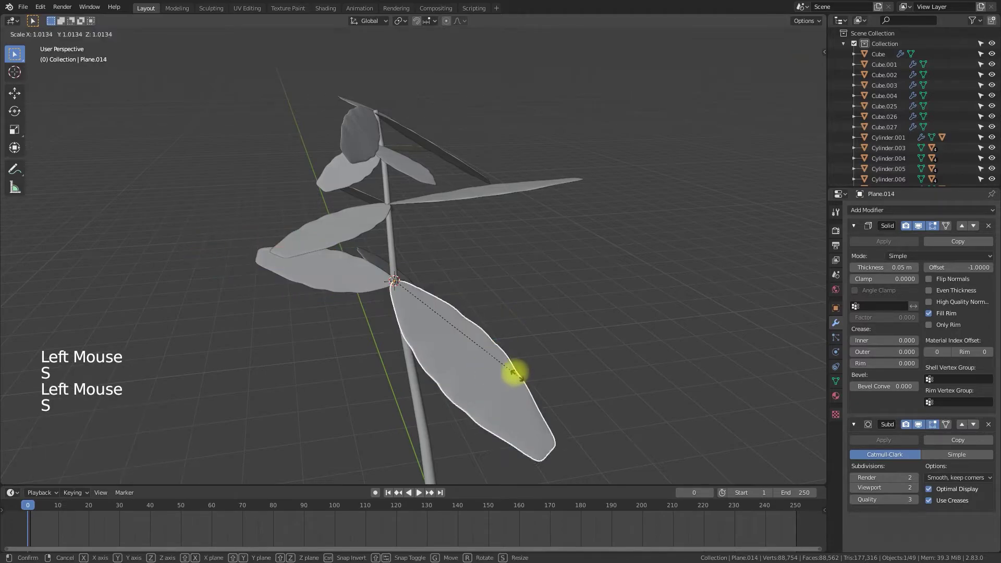
left_click(490, 355)
Scale down slightly the leaf on the near side of the cluster just above the lowest one.
middle_click_drag(577, 362, 425, 378)
left_click(371, 237)
key("s")
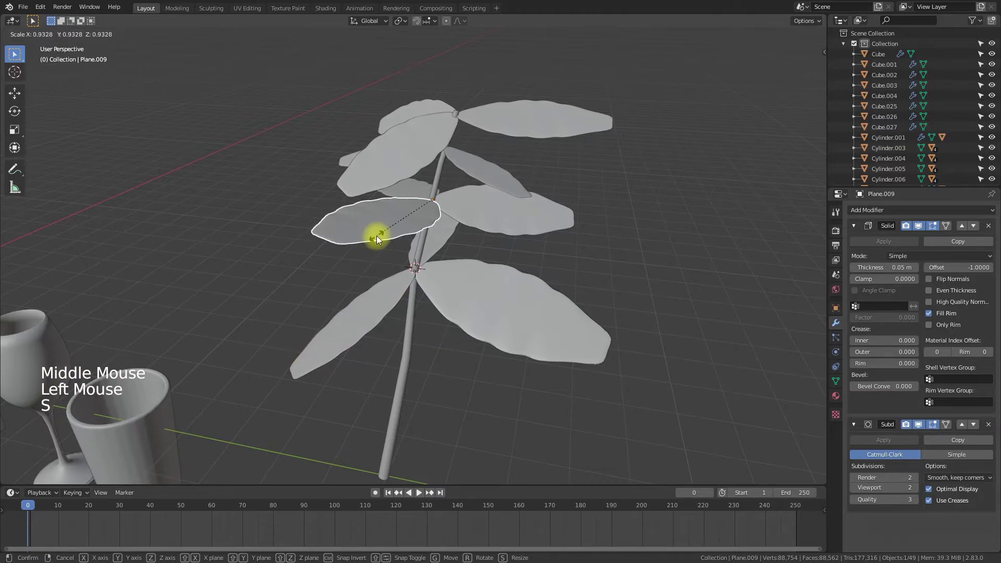
left_click(377, 235)
Select the plant's leaves without the stem and scale them together to about 0.883.
left_click(531, 205)
left_click_drag(637, 86, 496, 394)
left_click_drag(309, 353, 379, 111, "shift")
key("s")
left_click(525, 379)
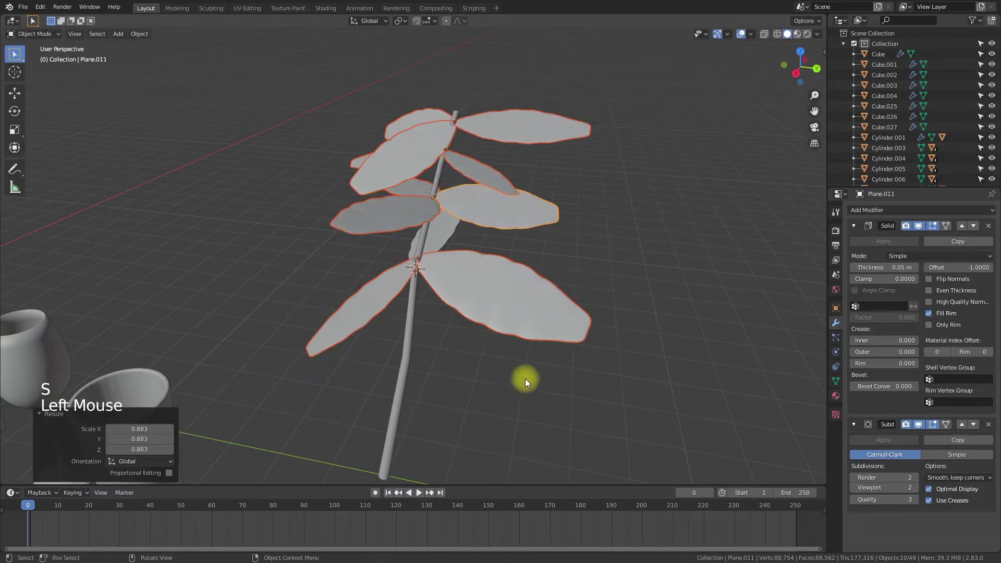
left_click(491, 343)
Snap the 3D cursor to the stem's control point between the two lowest leaf clusters, and return to Object Mode.
scroll(491, 343, "up", 3)
scroll(487, 359, "down", 6)
middle_click_drag(487, 359, 470, 346)
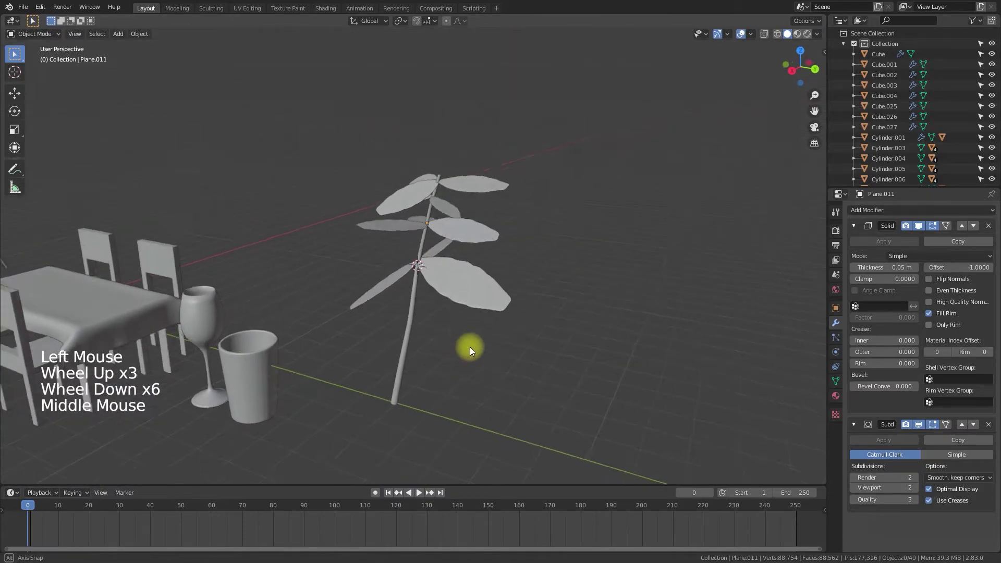
left_click(415, 248)
key("Tab")
scroll(423, 245, "up", 5)
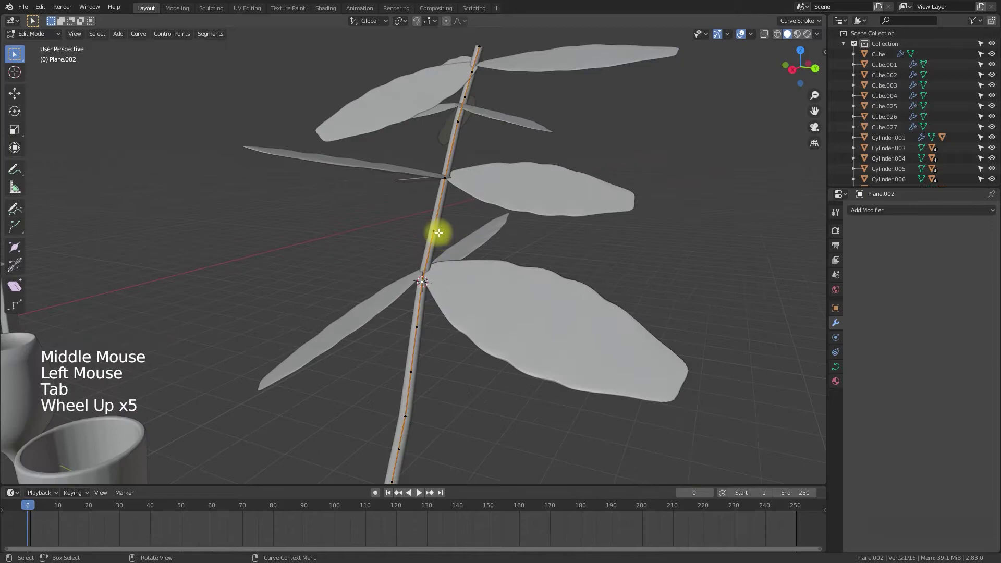
left_click(439, 232)
key("shift+s")
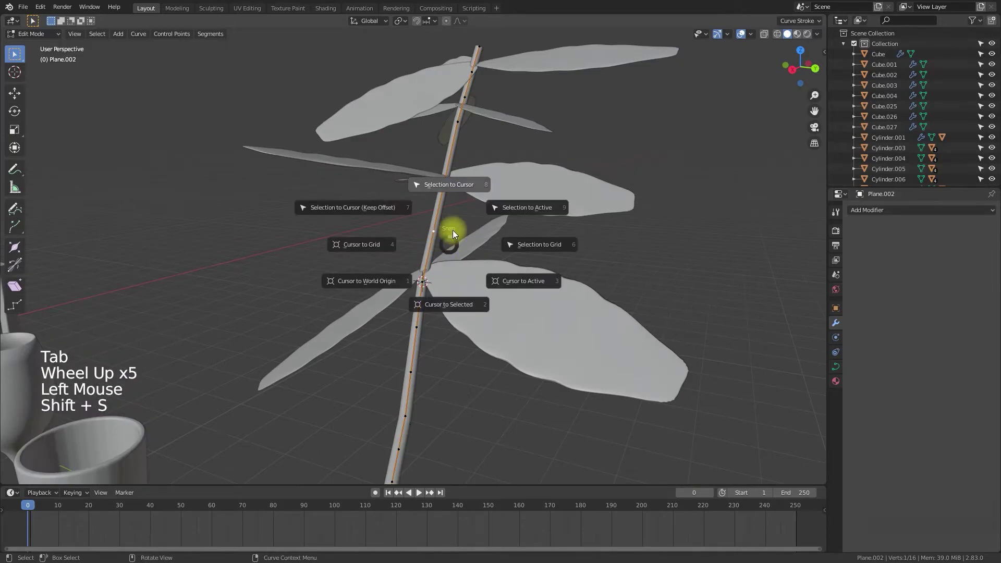
left_click(455, 302)
key("Tab")
Make linked duplicates of three leaves from the two lowest clusters, snap them to the 3D cursor and scale them to about 0.497.
left_click(539, 319)
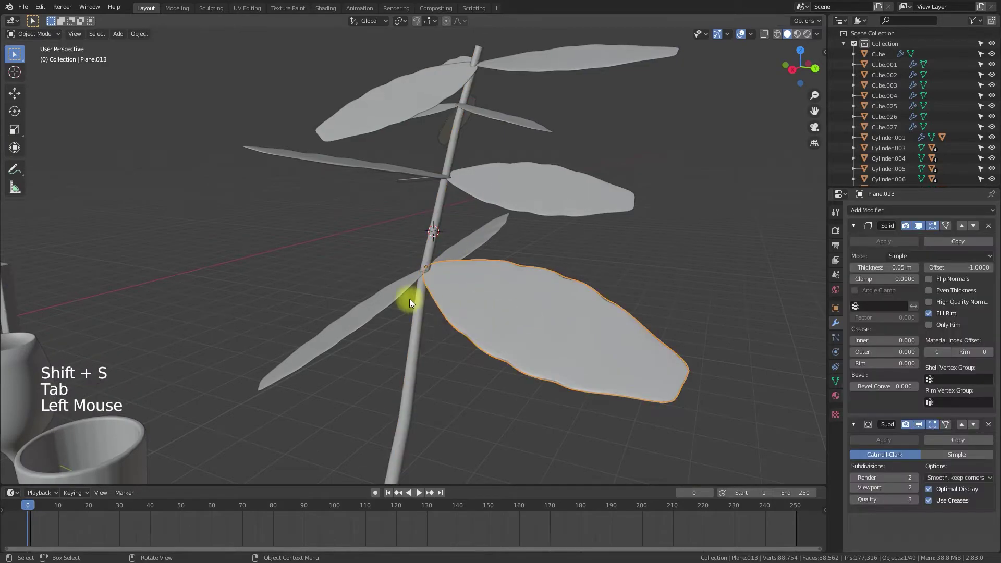
left_click(474, 199, "shift")
left_click(410, 171, "shift")
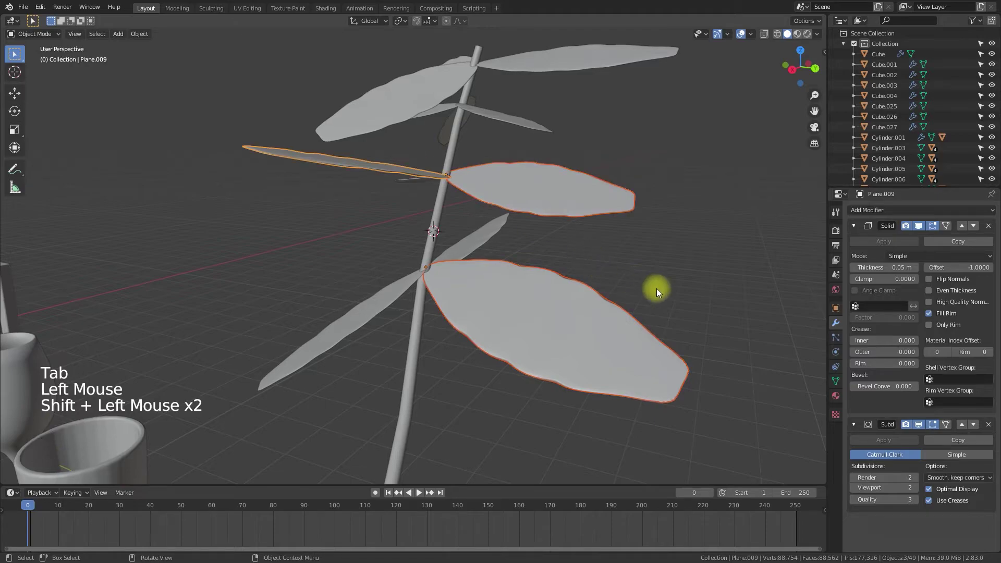
key("alt+d")
key("shift+s")
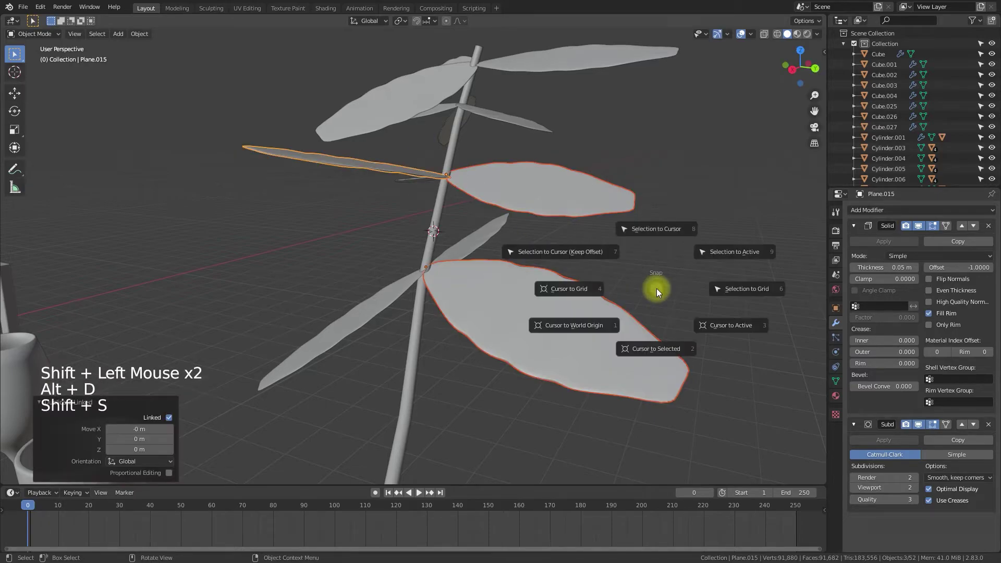
left_click(661, 237)
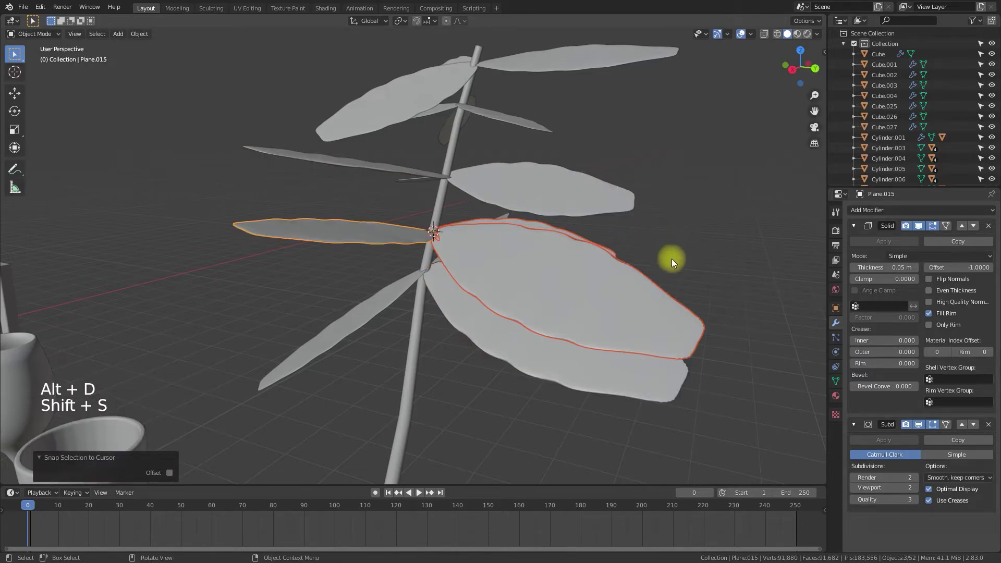
key("s")
left_click(549, 241)
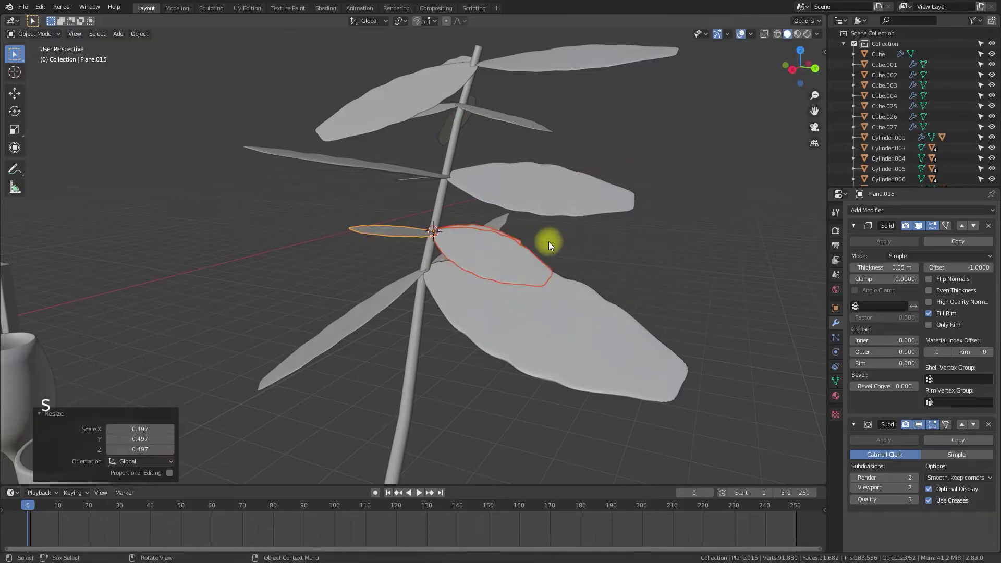
type("rz566")
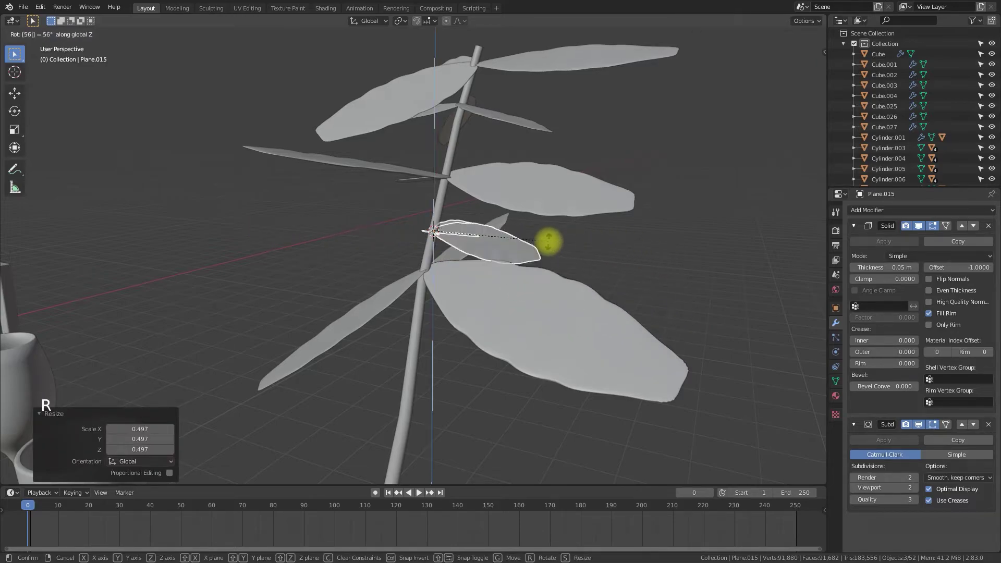
key("BackSpace")
key("Escape")
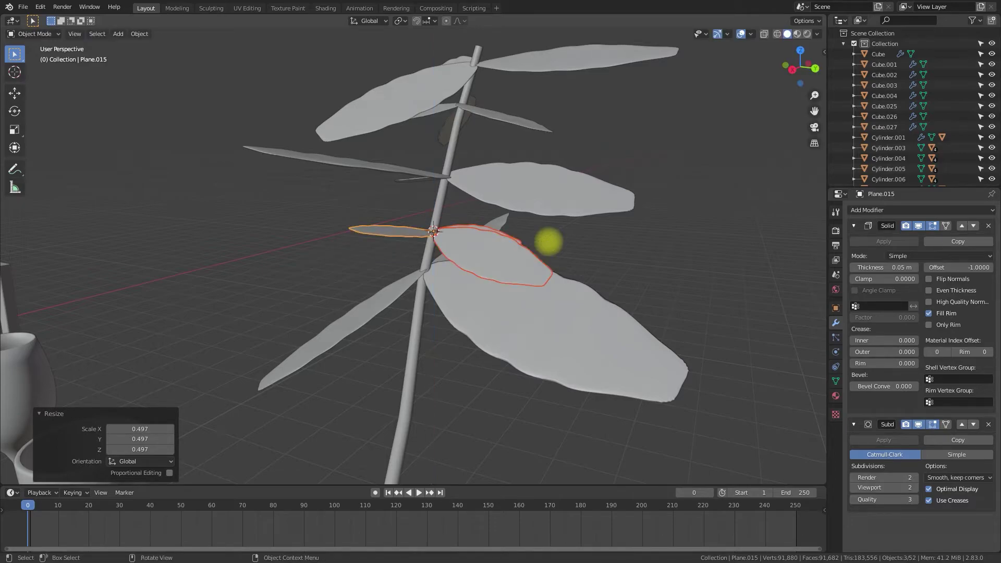
Rotate the three small leaves -111° about global Z, and turn one of them separately about Z to the stem's opposite side.
key("r")
key("z")
left_click(389, 306)
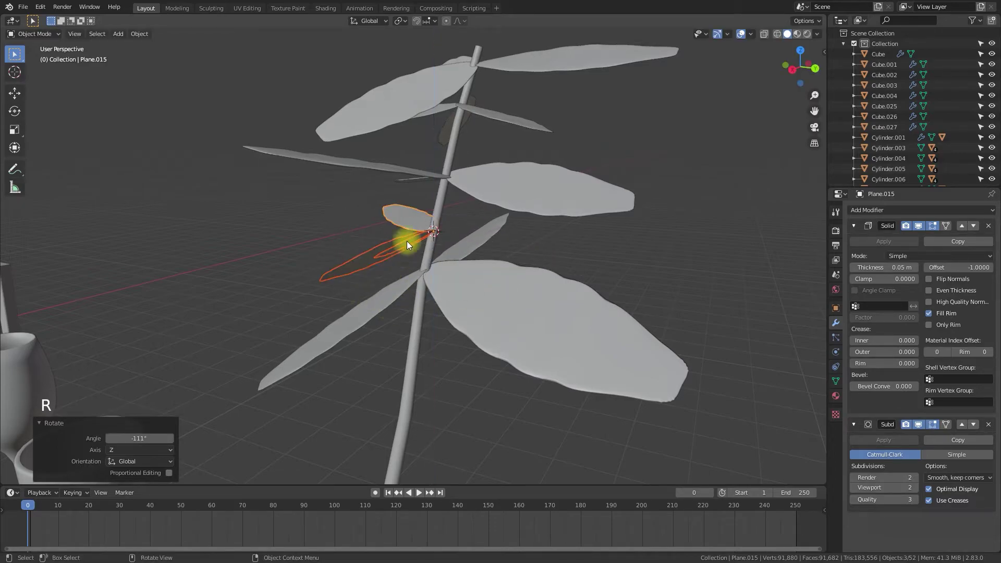
left_click(409, 241)
key("r")
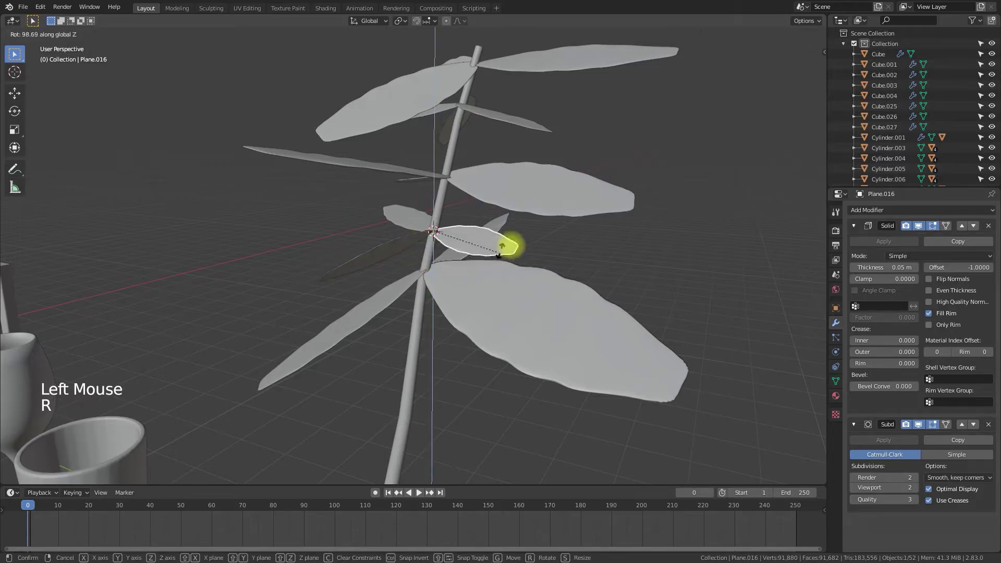
left_click(524, 236)
Rotate the longest of the new small leaves -12.4° about the global Y axis.
left_click(423, 249)
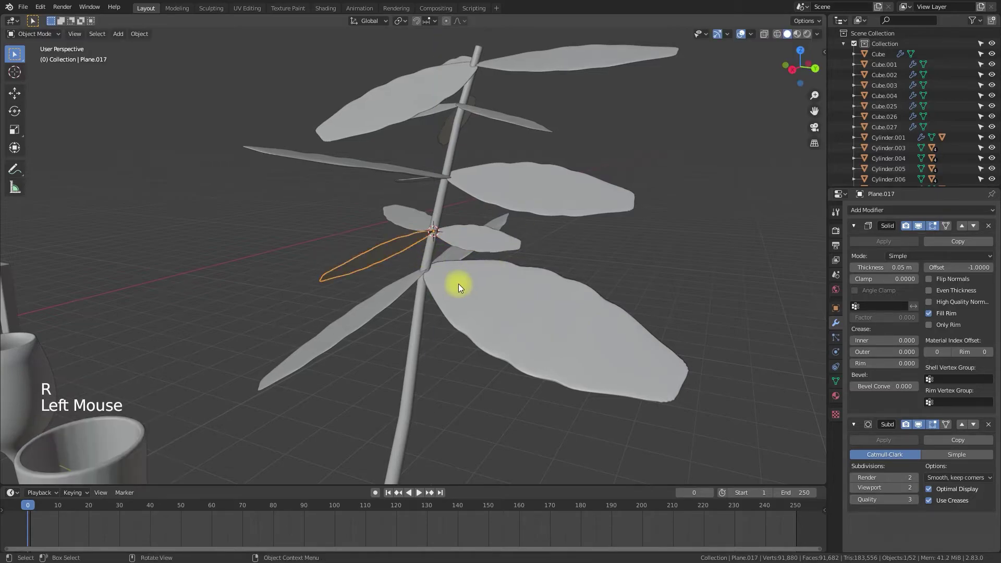
key("r")
left_click(484, 401)
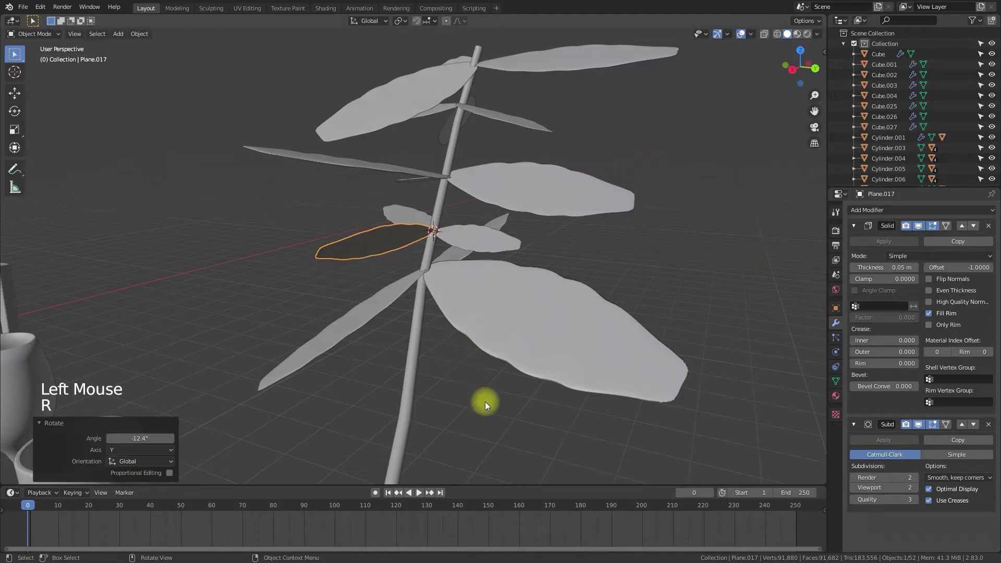
left_click(484, 402)
Rotate the longest new small leaf 46.4° about the view axis so it tilts downward.
scroll(513, 388, "down", 3)
middle_click_drag(515, 387, 628, 367)
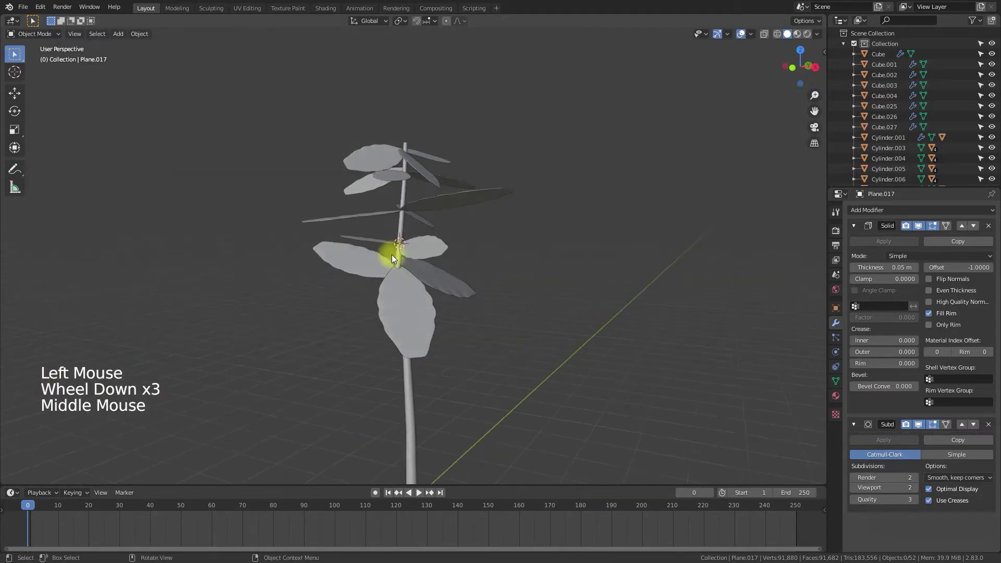
left_click(430, 248)
key("r")
left_click(492, 317)
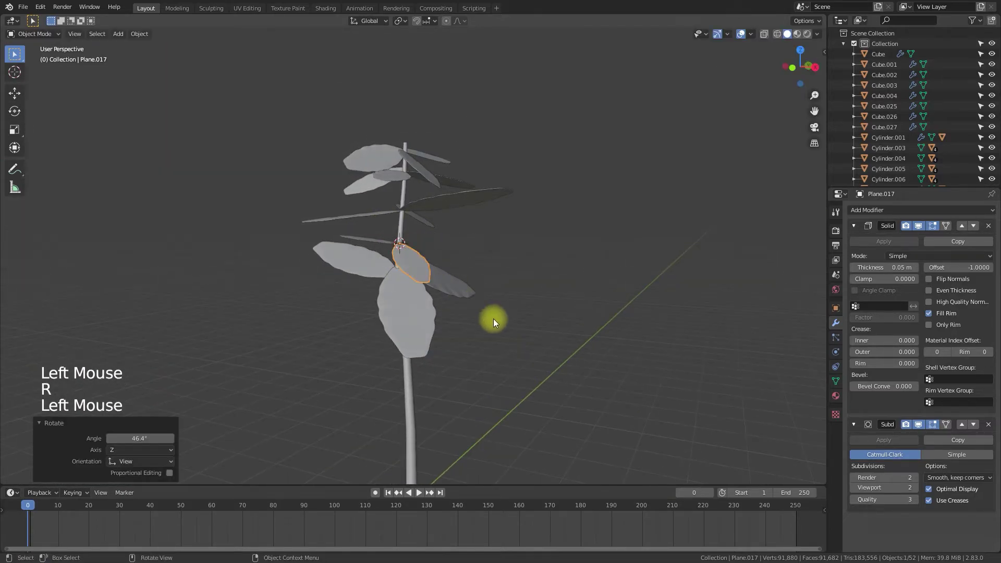
left_click(493, 318)
Resize the near-side leaf of the middle cluster, just above the small leaves.
scroll(494, 320, "down", 1)
middle_click_drag(495, 323, 441, 313)
scroll(419, 367, "down", 4)
left_click(417, 238)
key("s")
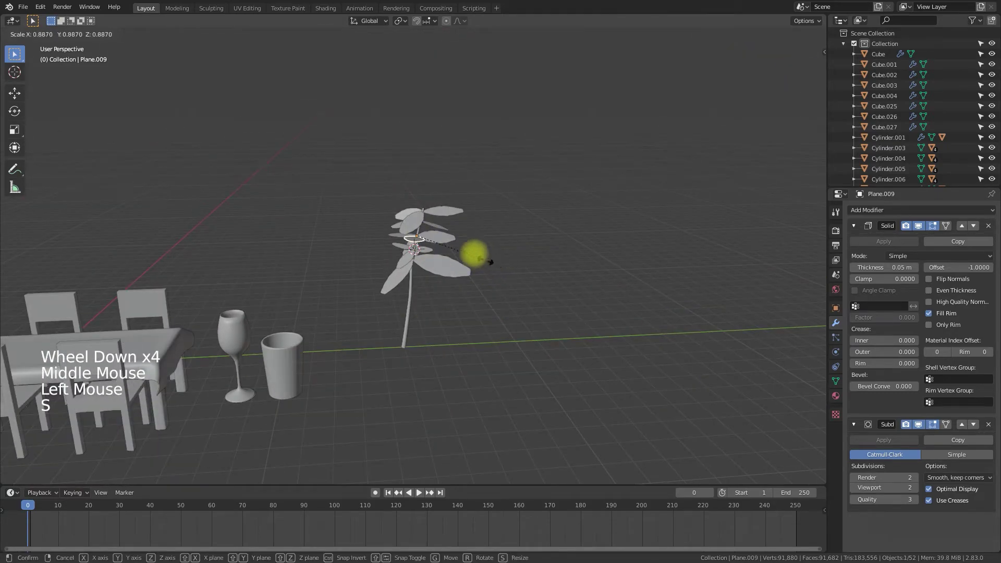
left_click(518, 294)
Select the five leaves on one side of the stem and rotate them together about the global Z axis.
scroll(513, 271, "up", 4)
middle_click_drag(511, 258, 487, 287)
left_click_drag(324, 336, 386, 183)
key("r")
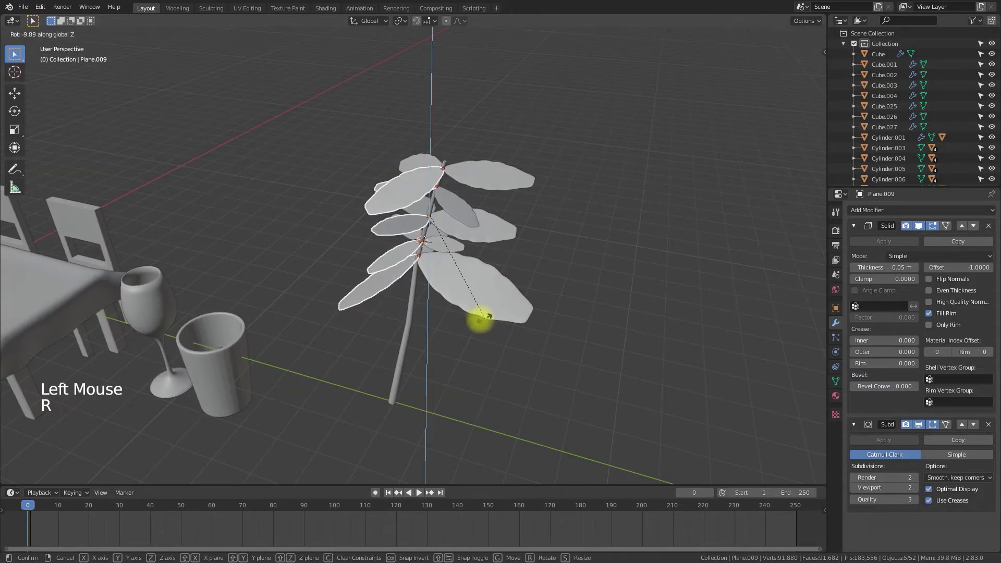
left_click(482, 344)
left_click(501, 373)
Rotate the narrow lowest leaf 9.55° about the global Y axis and deselect it.
scroll(490, 352, "down", 4)
middle_click_drag(491, 350, 513, 338)
scroll(487, 317, "up", 5)
left_click(389, 282)
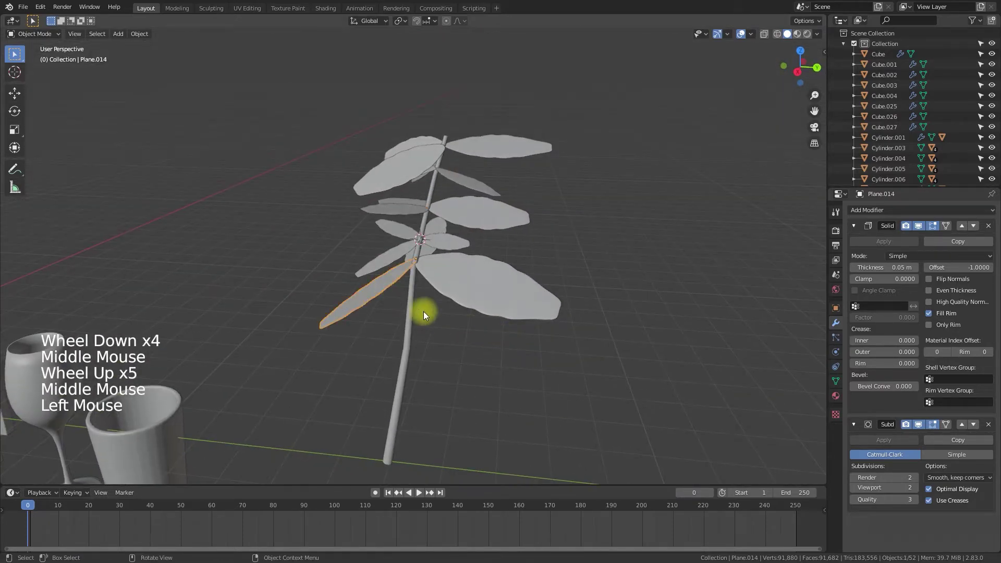
key("r")
key("y")
left_click(479, 386)
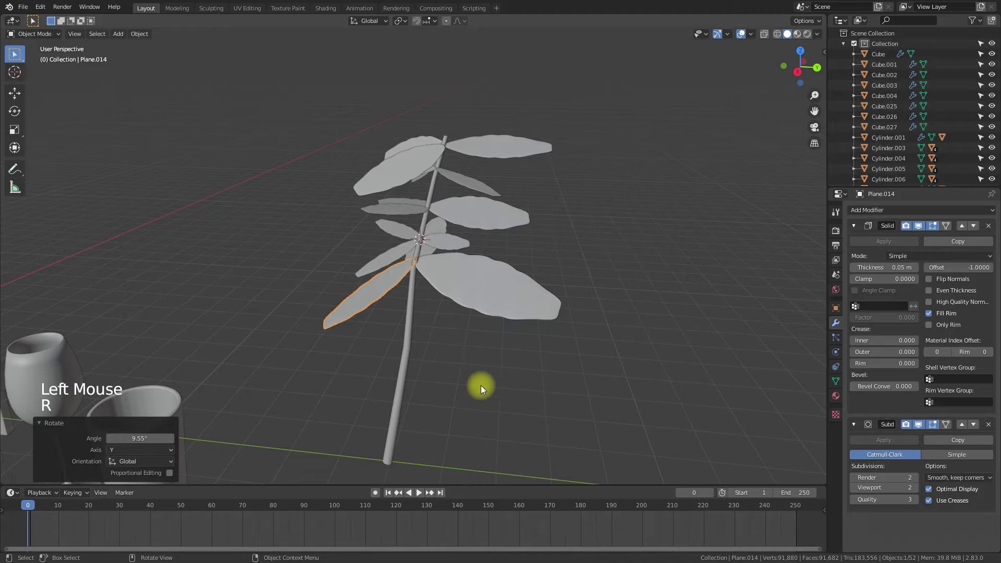
left_click(481, 386)
left_click(490, 218, "shift")
left_click(395, 250, "shift")
left_click(454, 287, "shift")
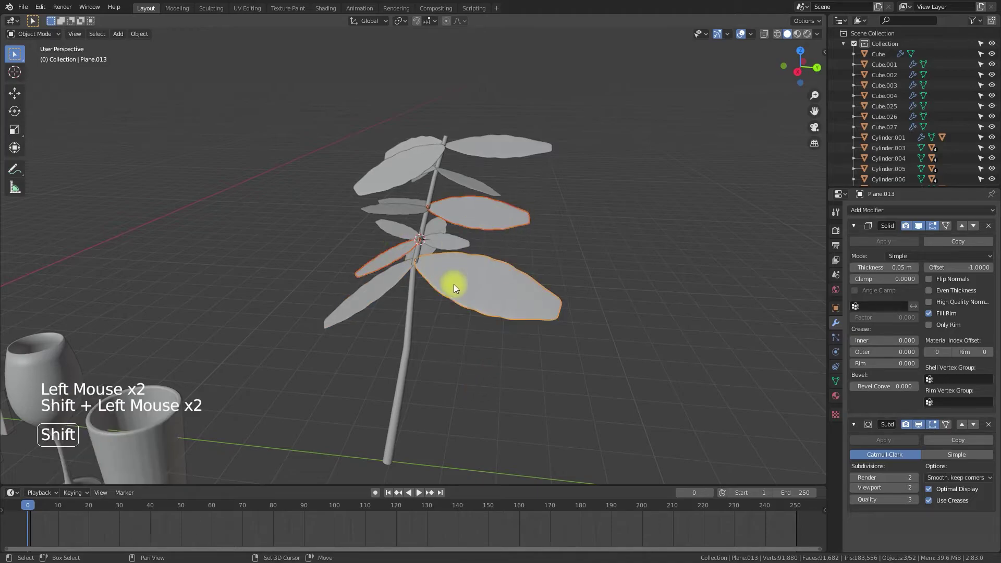
Snap the 3D cursor to a stem curve point on the bare section below the lowest leaves.
left_click(407, 333)
key("Tab")
left_click(409, 331)
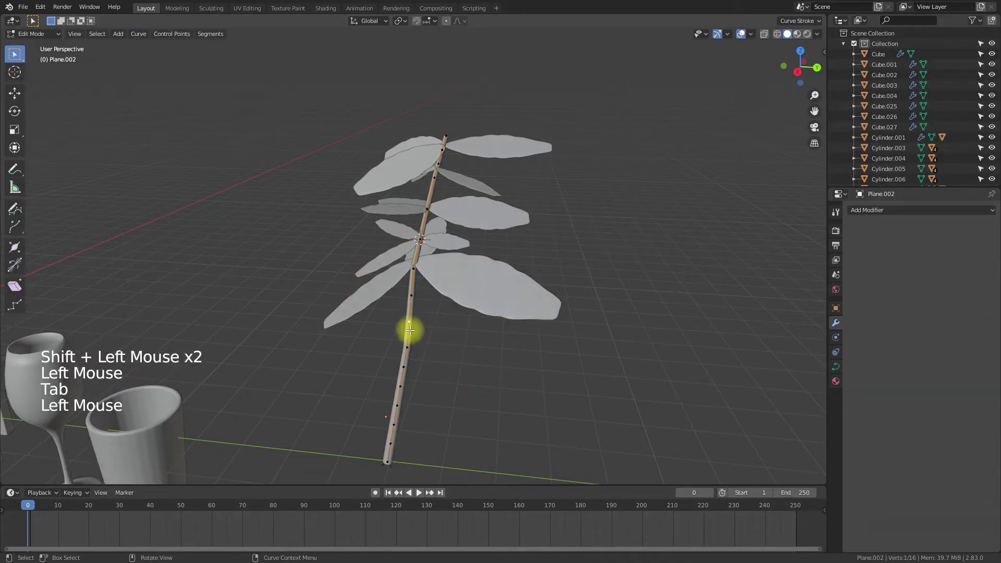
key("shift+s")
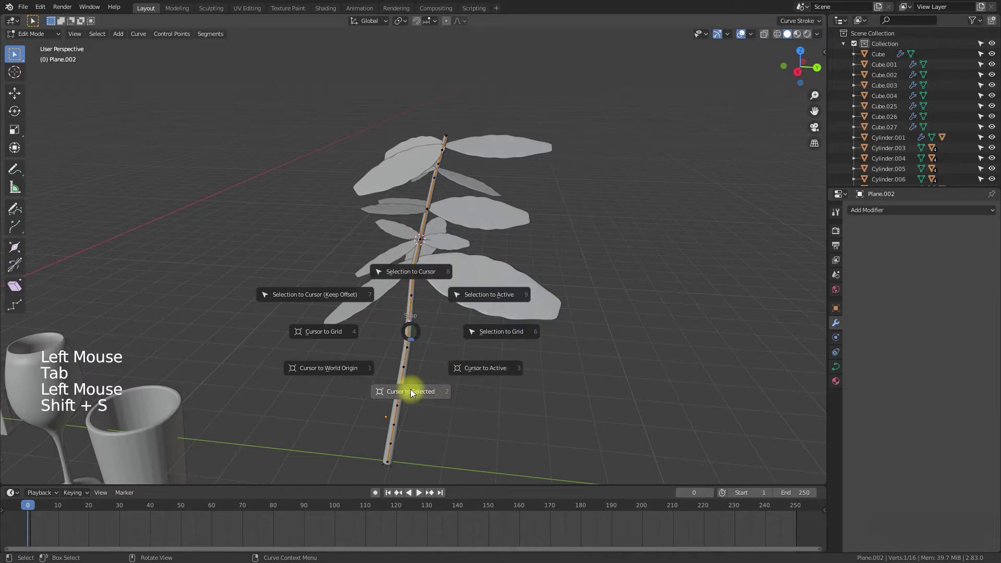
left_click(411, 392)
key("Tab")
Make linked duplicates of the large lowest leaf and two smaller leaves above it, and snap them to the 3D cursor.
left_click(480, 280)
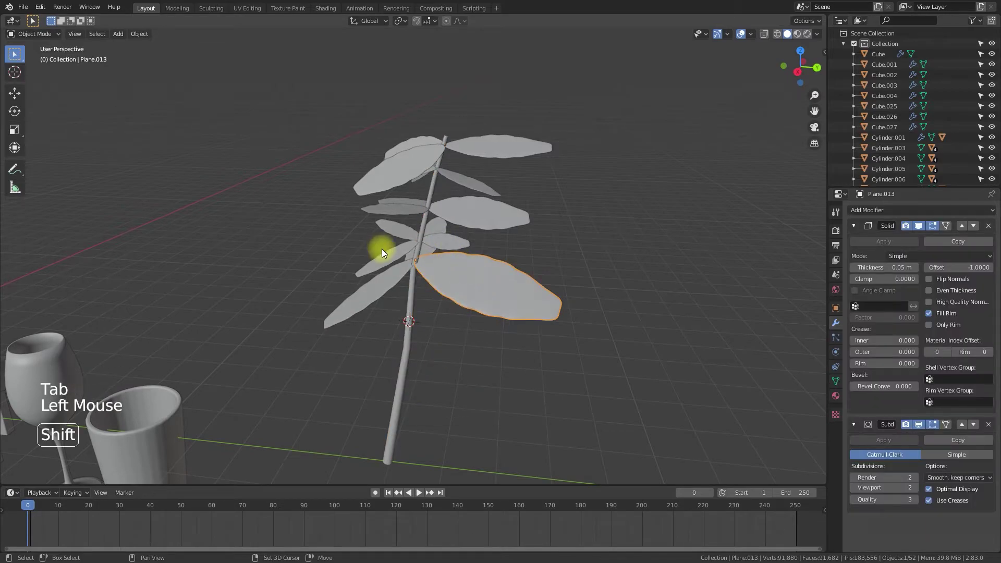
left_click(427, 232, "shift")
left_click(430, 230, "shift")
key("shift+s")
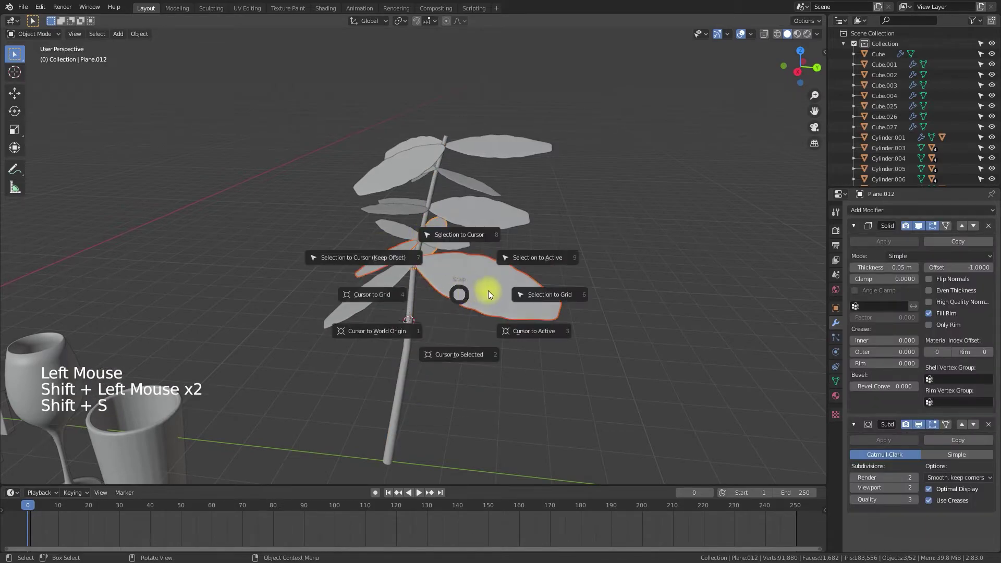
key("Escape")
key("alt+d")
right_click(562, 325)
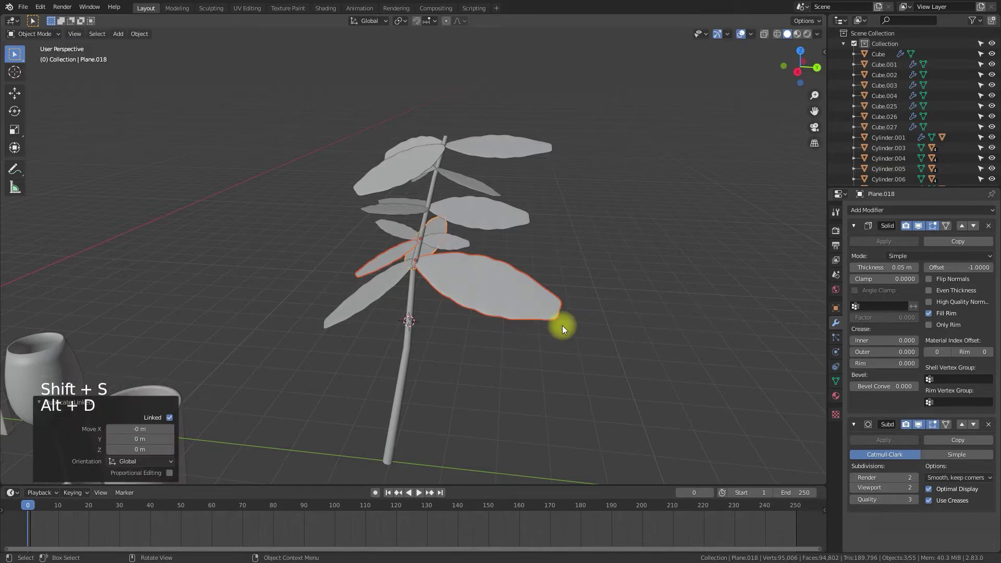
key("shift+s")
left_click(554, 295)
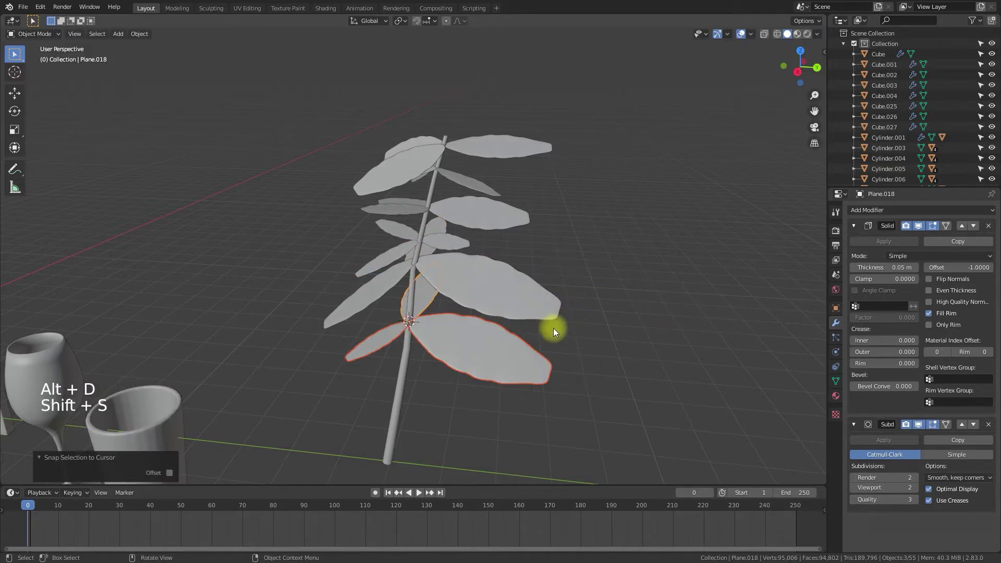
Scale the three new leaves to 0.583 and rotate them -118° about the global Z axis.
key("s")
left_click(521, 347)
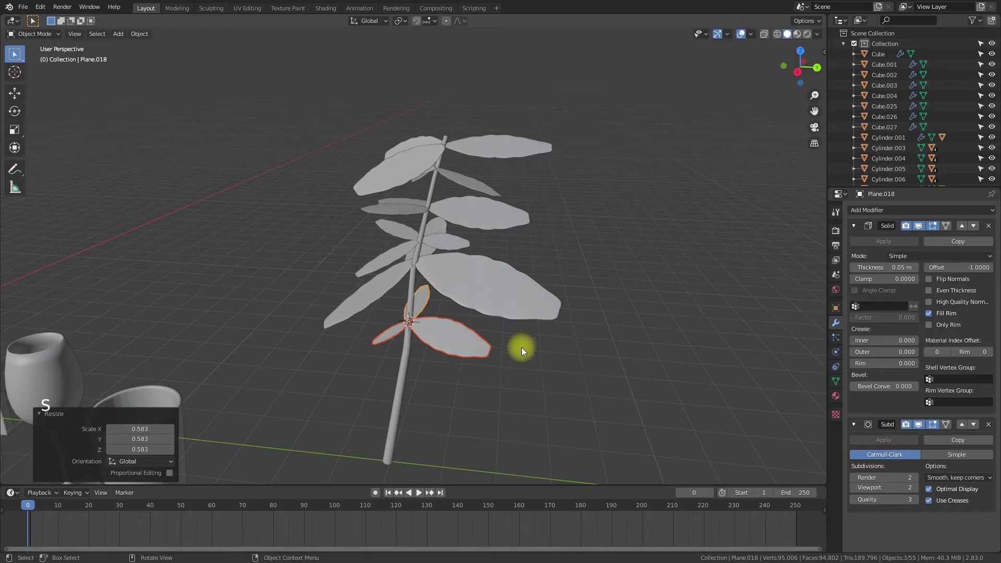
key("r")
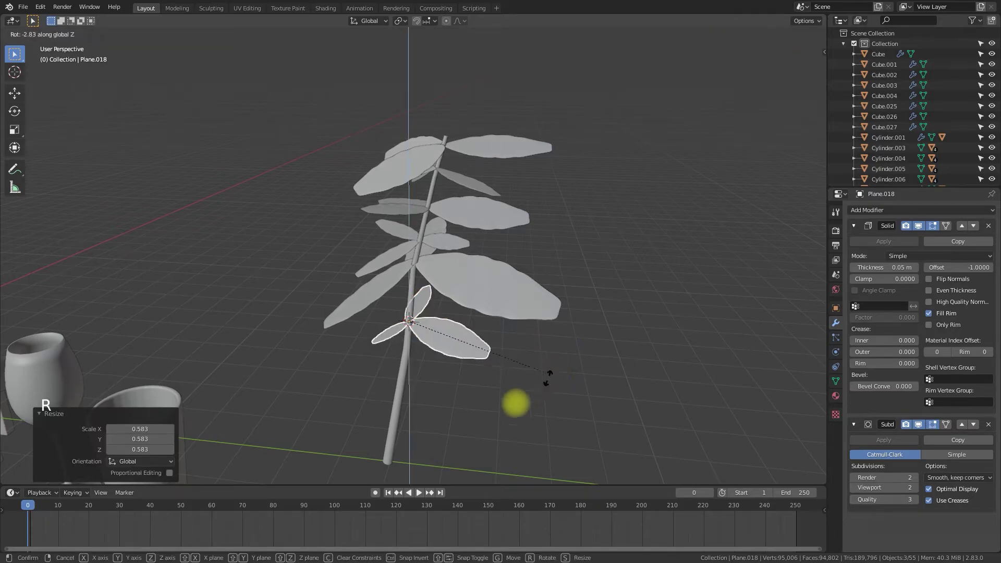
left_click(304, 420)
Tilt the three new leaves about the global Y axis by 14.5° and a further 8.47°.
key("r")
key("y")
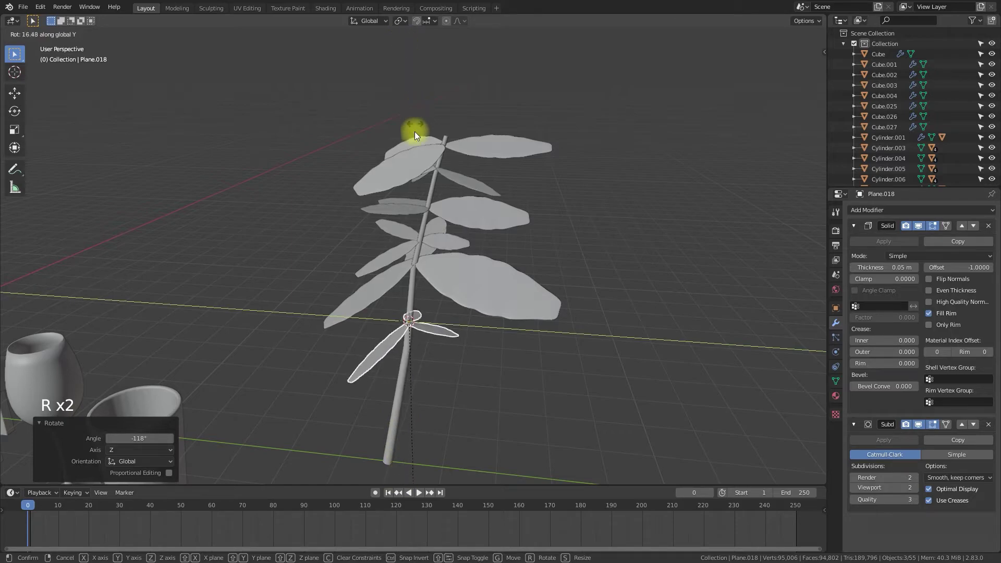
left_click(415, 129)
key("r")
key("y")
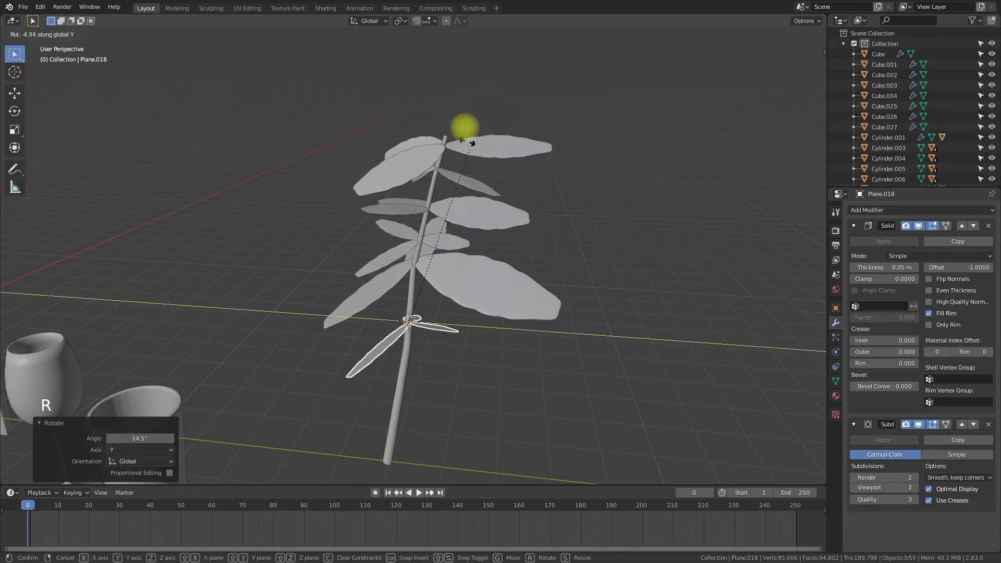
left_click(447, 459)
Snap the 3D cursor to the stem curve point between the new small cluster and the large leaf above it.
scroll(462, 395, "up", 4)
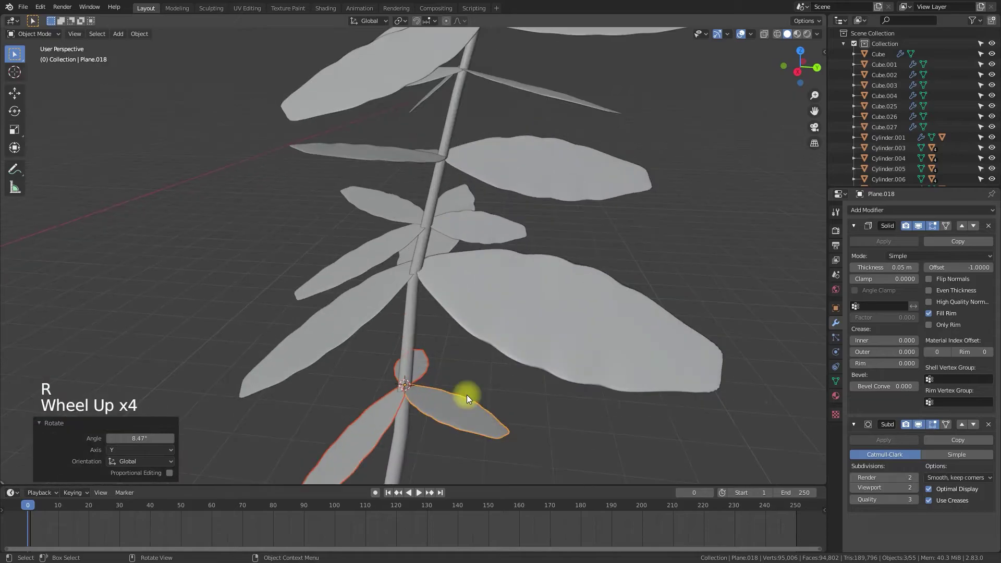
middle_click_drag(487, 424, 367, 256, "shift")
left_click(336, 255)
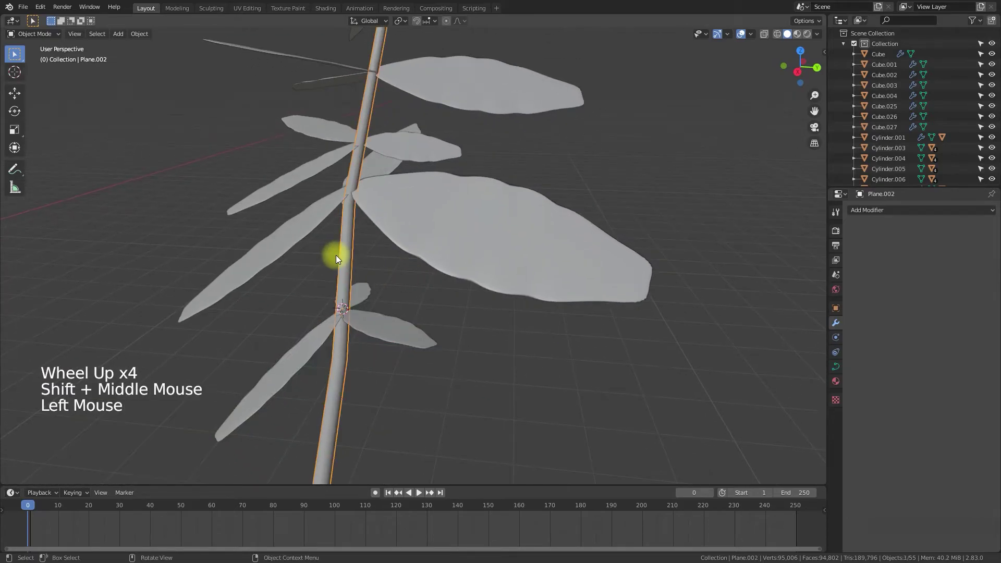
key("Tab")
left_click(347, 260)
key("shift+s")
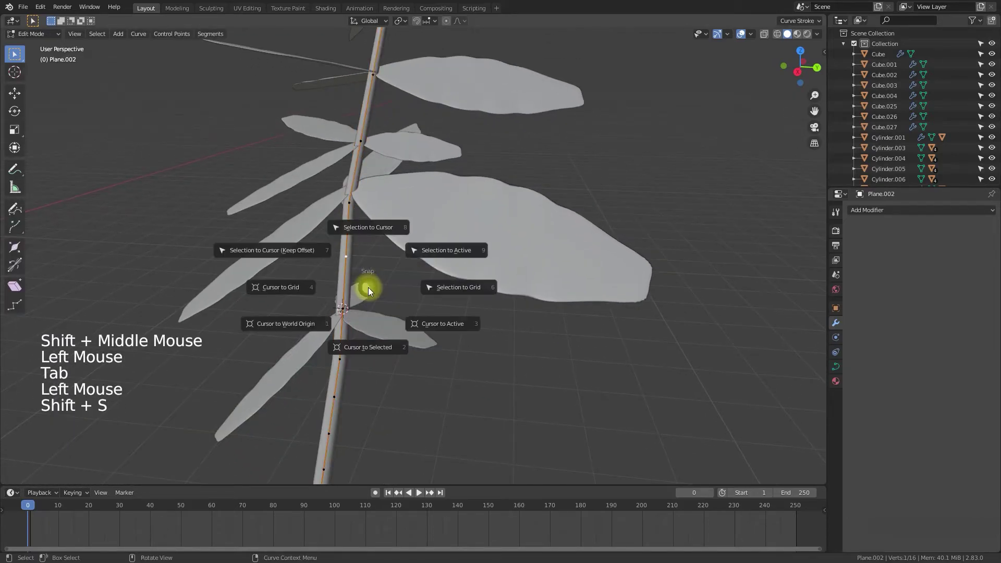
left_click(367, 344)
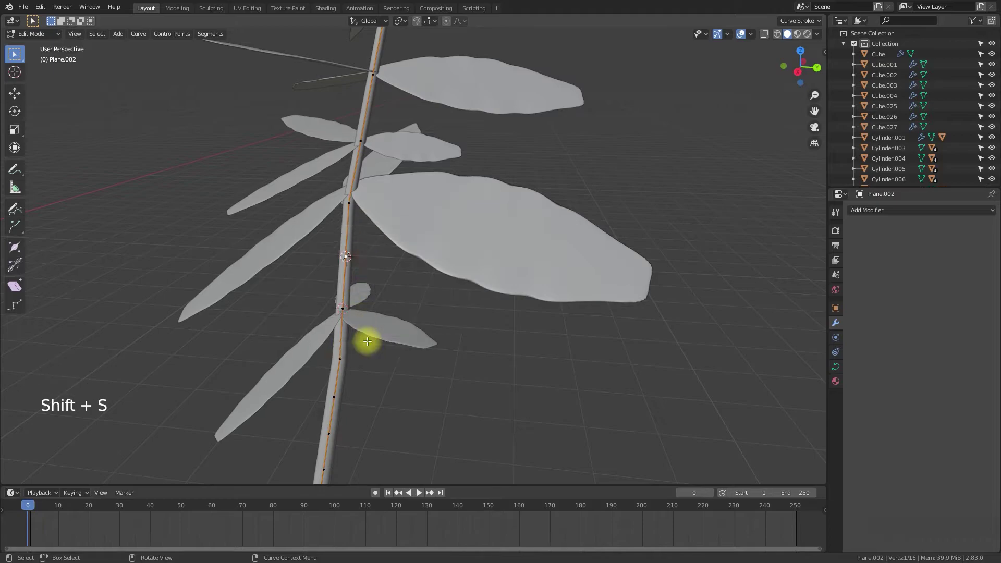
key("Tab")
Make linked duplicates of the three leaves in the lowest cluster and snap them to the 3D cursor.
left_click(380, 327)
left_click(358, 295, "shift")
left_click(316, 352, "shift")
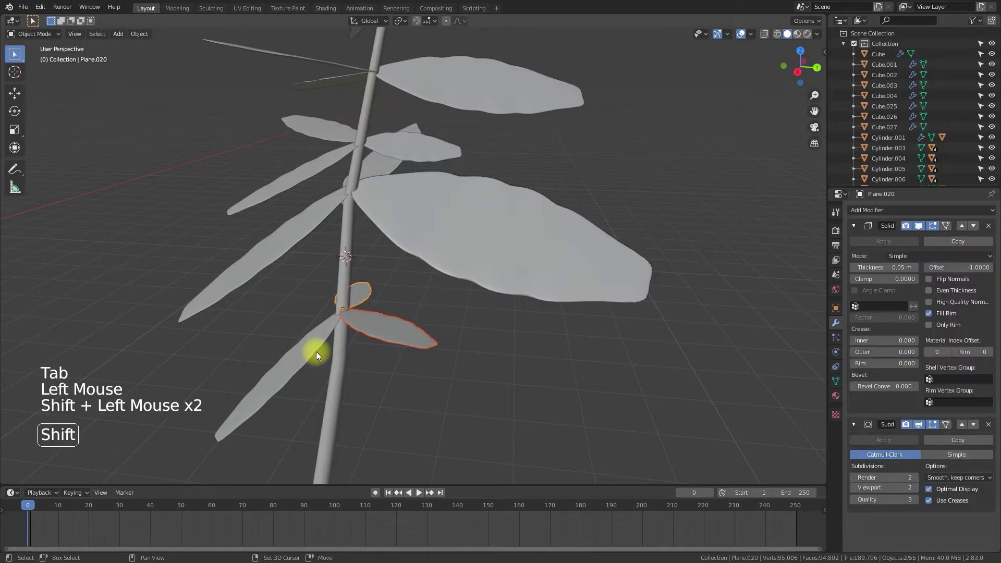
key("alt+d")
right_click(469, 389)
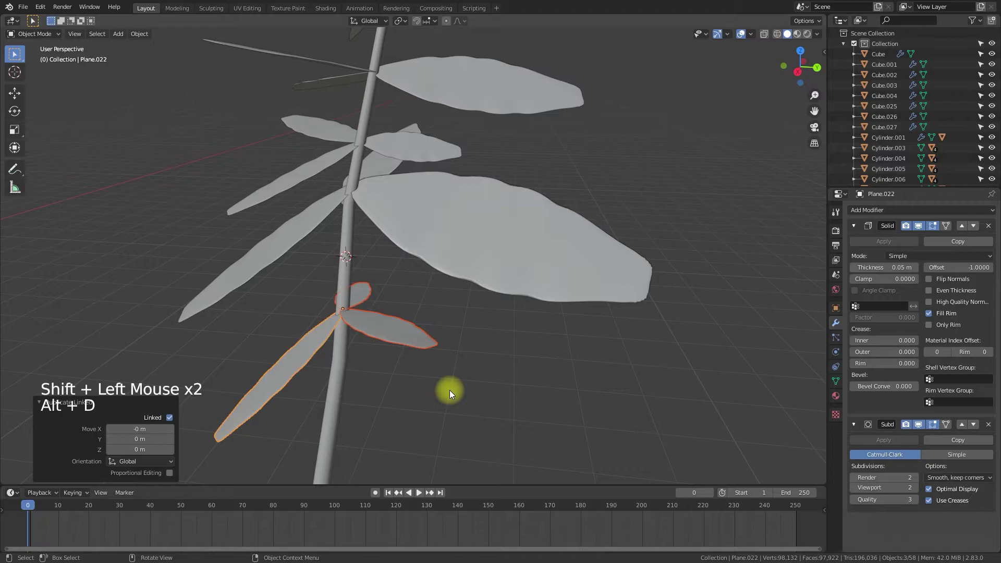
key("shift+s")
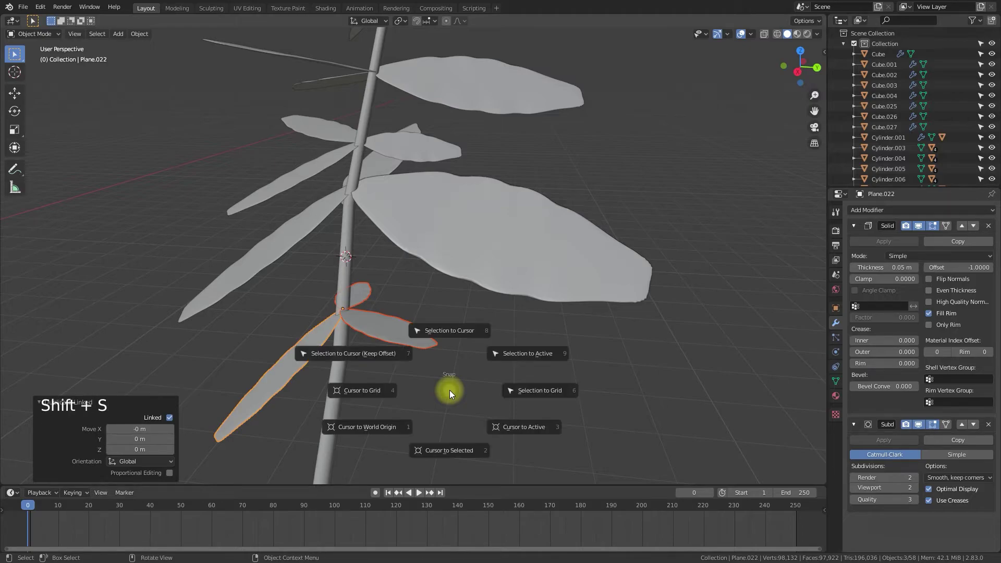
left_click(441, 327)
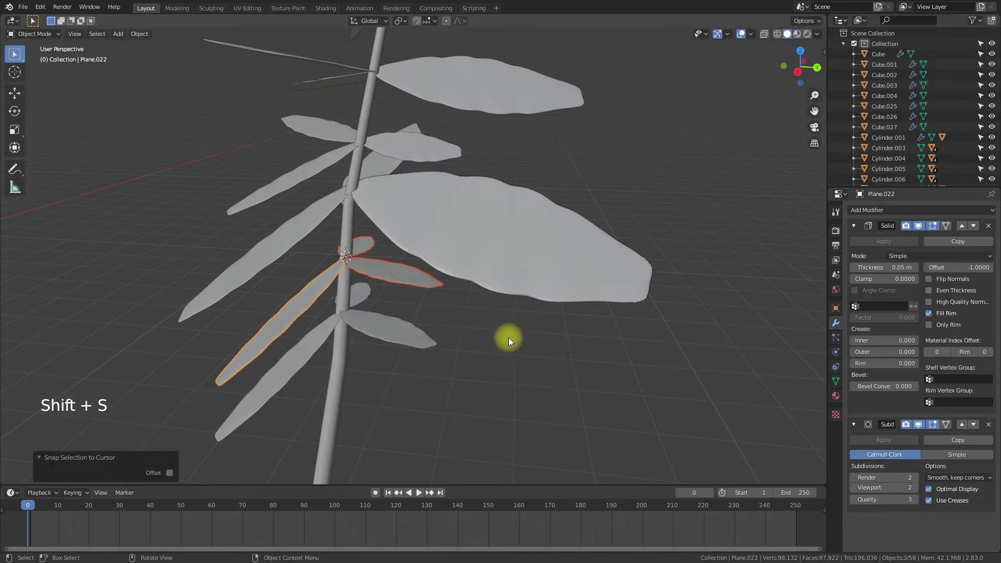
Scale the long narrow leaf of each of the two lowest clusters to 0.599.
left_click(296, 359)
left_click(288, 327, "shift")
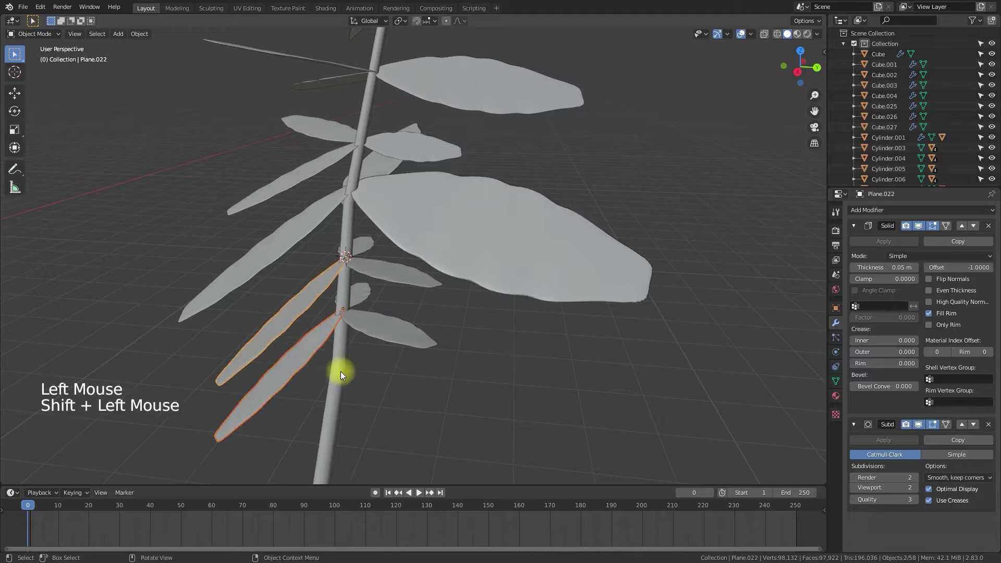
key("s")
left_click(358, 337)
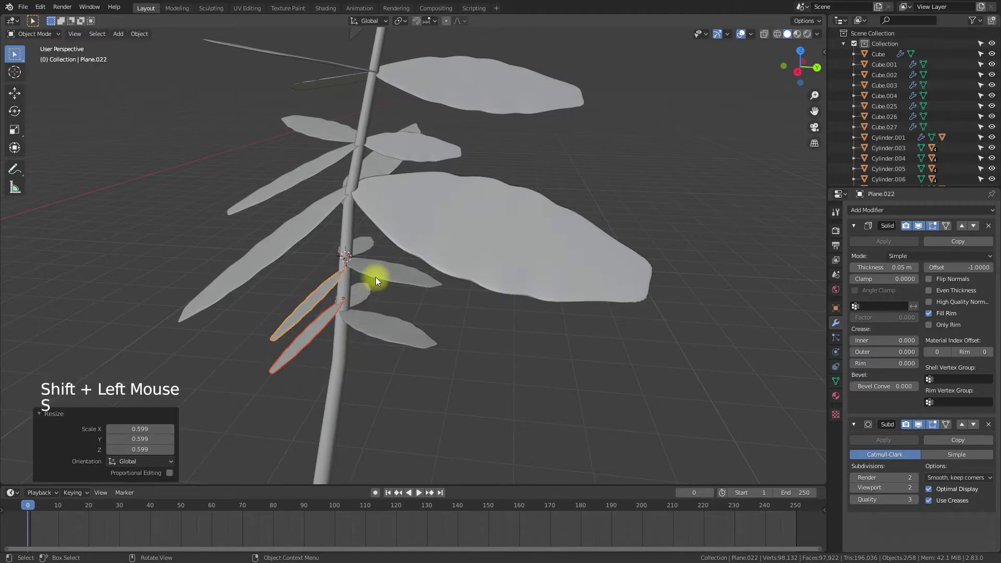
Rotate the three leaves at the 3D cursor together by -73.4° about the global Z axis and deselect them.
left_click(376, 277)
left_click(324, 292, "shift")
left_click(366, 246, "shift")
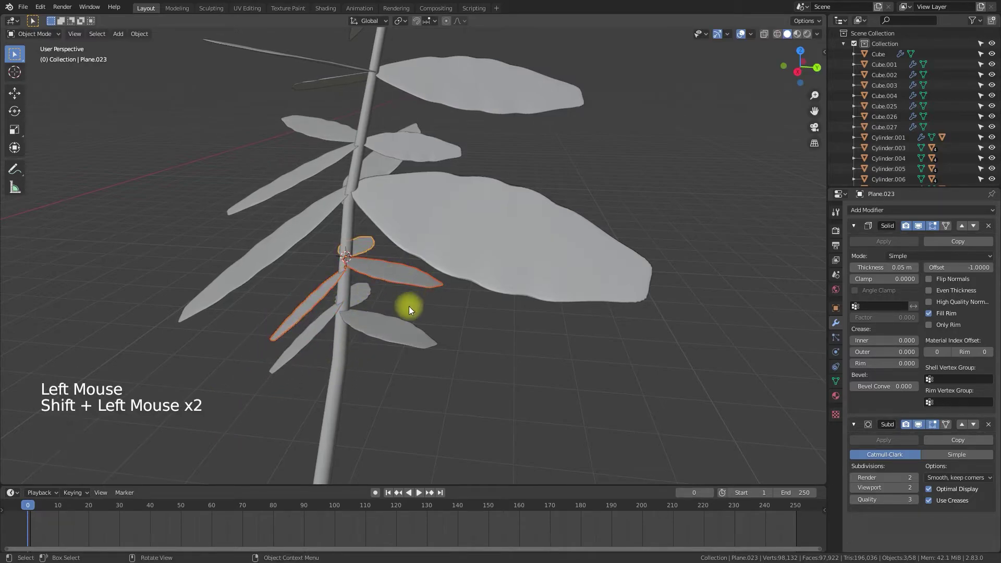
key("r")
key("z")
left_click(298, 382)
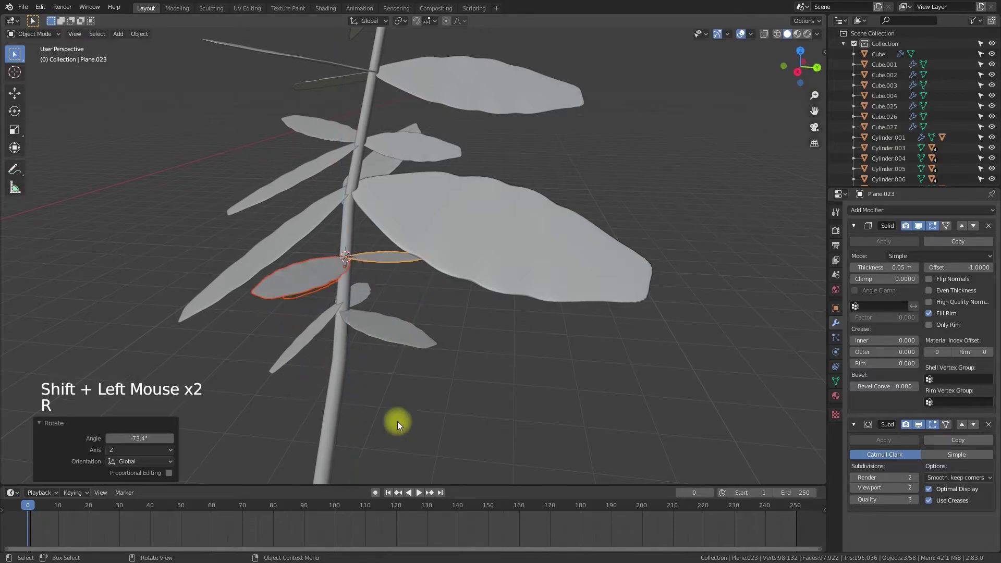
left_click(399, 415)
Examine the whole plant from different distances and angles to judge how the leaves are distributed.
scroll(402, 395, "down", 6)
mouse_move(403, 395)
middle_mouse_down()
mouse_move(423, 409)
mouse_move(364, 396)
mouse_move(256, 408)
mouse_move(395, 404)
mouse_move(413, 390)
middle_mouse_up()
scroll(411, 386, "up", 6)
scroll(429, 321, "down", 6)
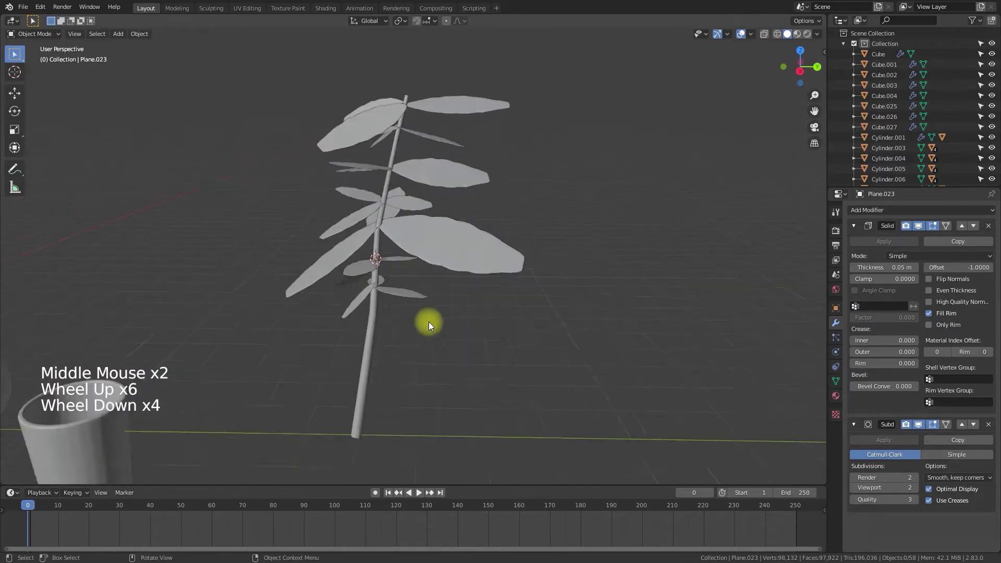
middle_click_drag(423, 244, 431, 297, "shift")
scroll(408, 317, "up", 3)
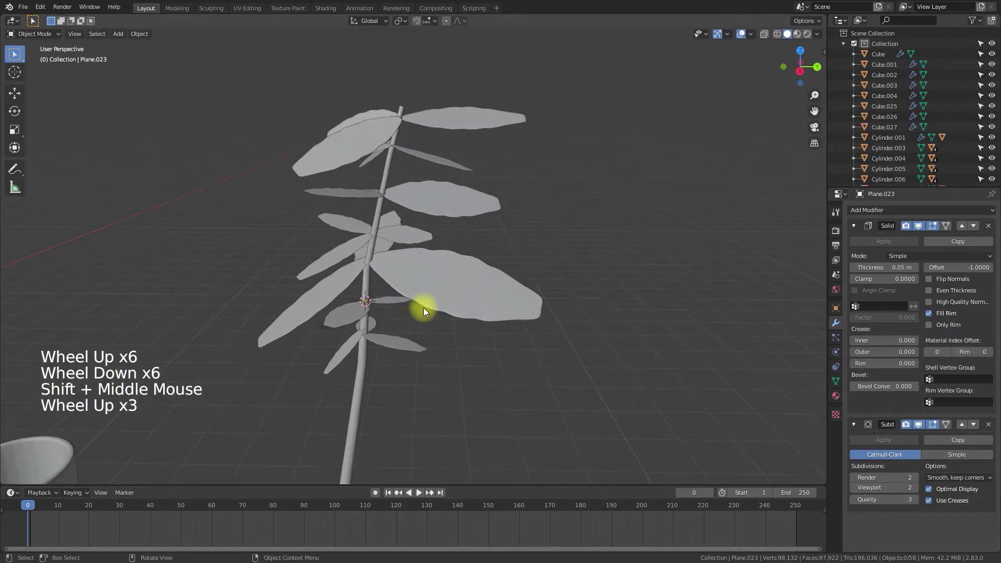
scroll(423, 308, "down", 3)
Make a linked duplicate of the long topmost leaf and place it about 0.12 m higher at the stem's tip.
scroll(421, 205, "up", 5)
middle_click_drag(421, 208, 429, 230, "shift")
left_click(426, 228)
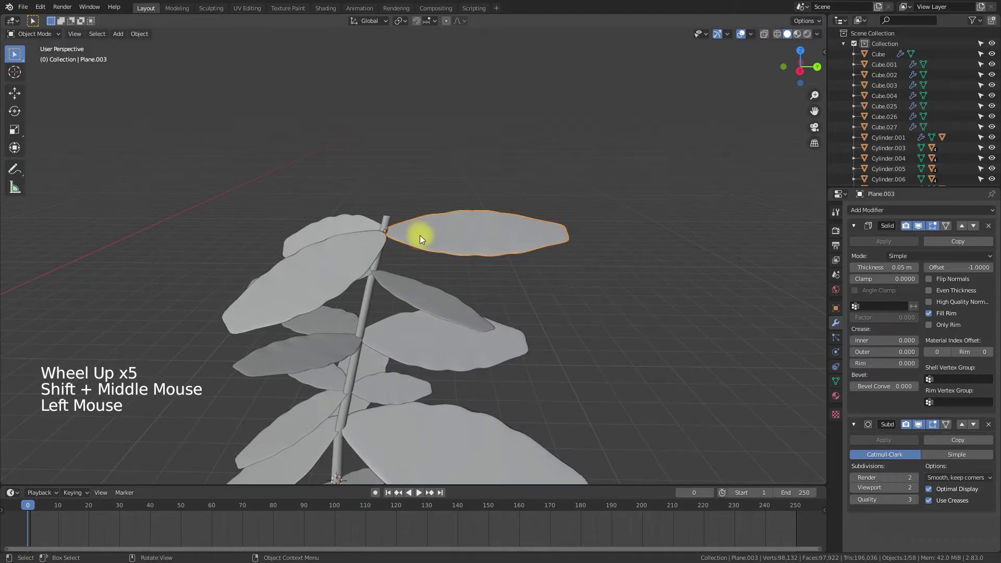
key("alt+d")
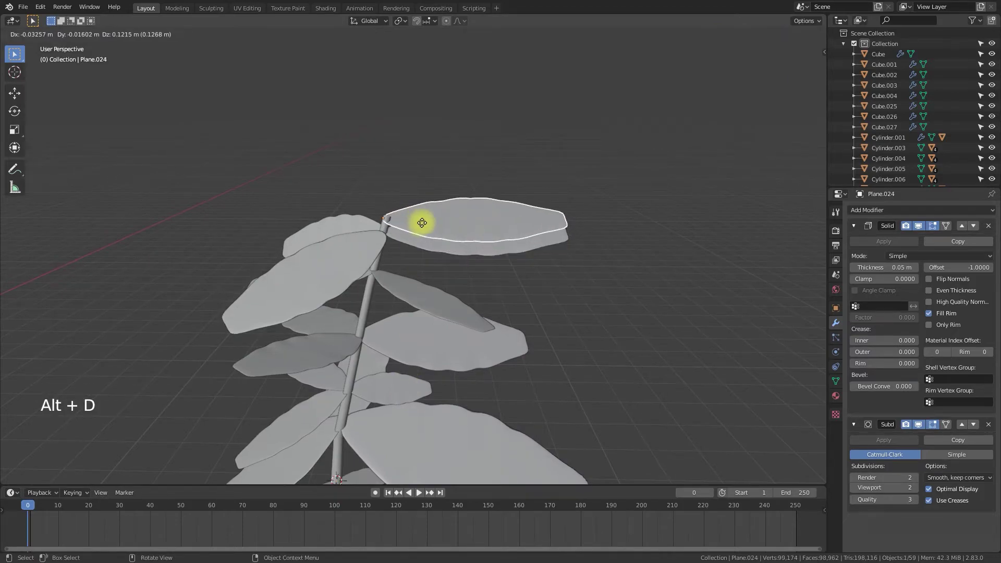
left_click(424, 222)
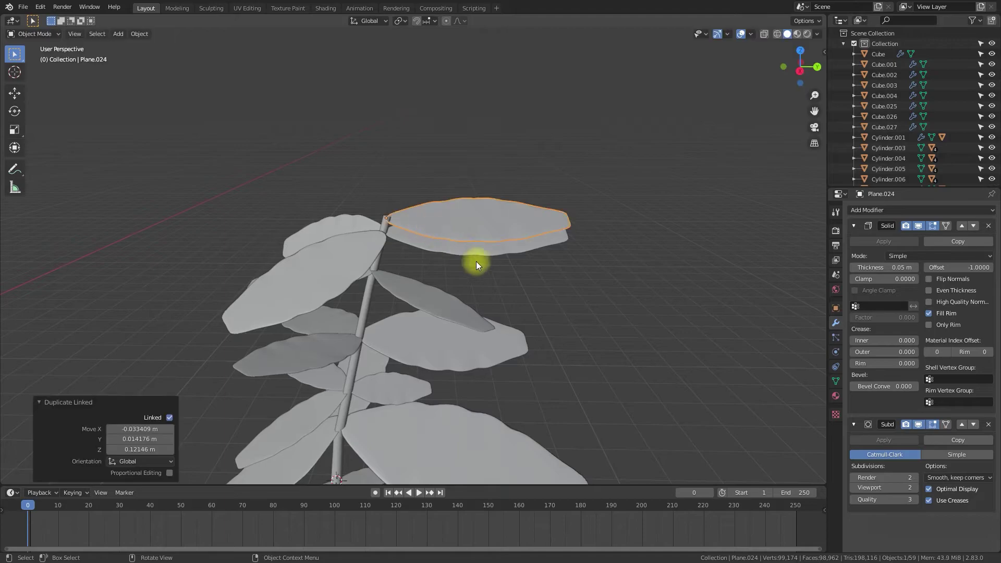
Rotate the new tip leaf 94.9° about the global Z axis, then tilt it upward about the view axis.
key("r")
key("z")
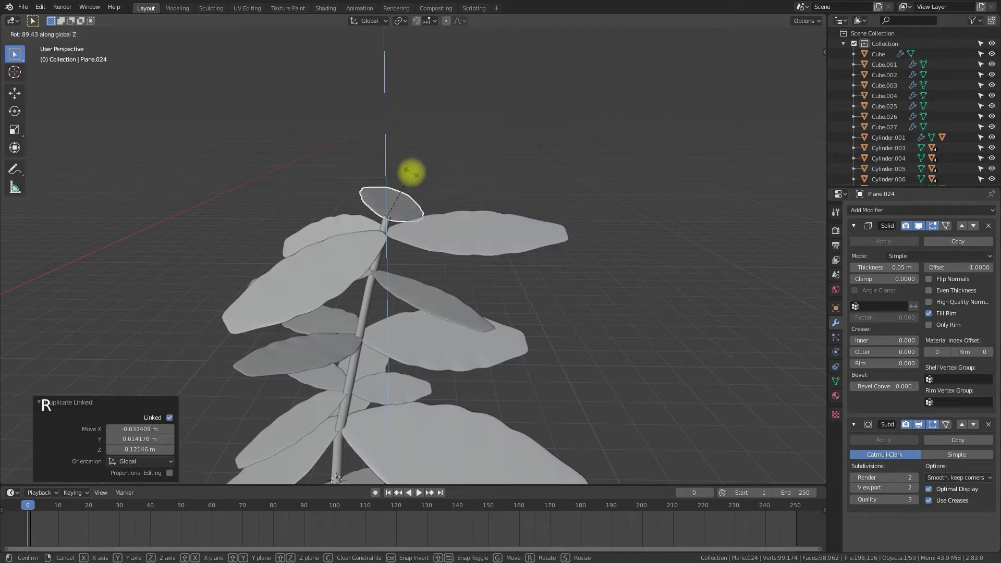
left_click(413, 173)
middle_click_drag(524, 310, 596, 344)
key("r")
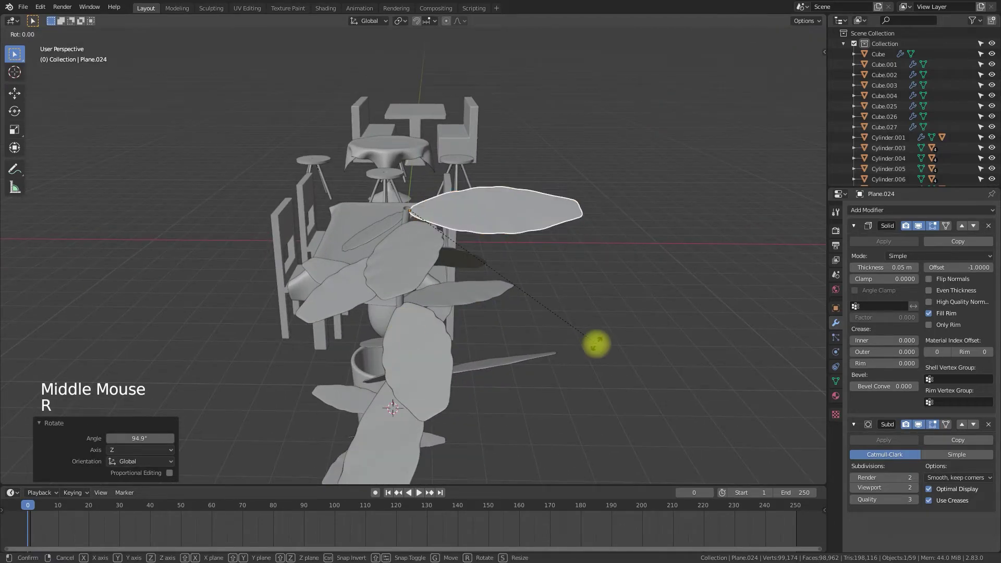
left_click(580, 294)
Parent all the plant's leaves to the stem curve as Object (Keep Transform), with the stem as the active object.
scroll(580, 352, "down", 4)
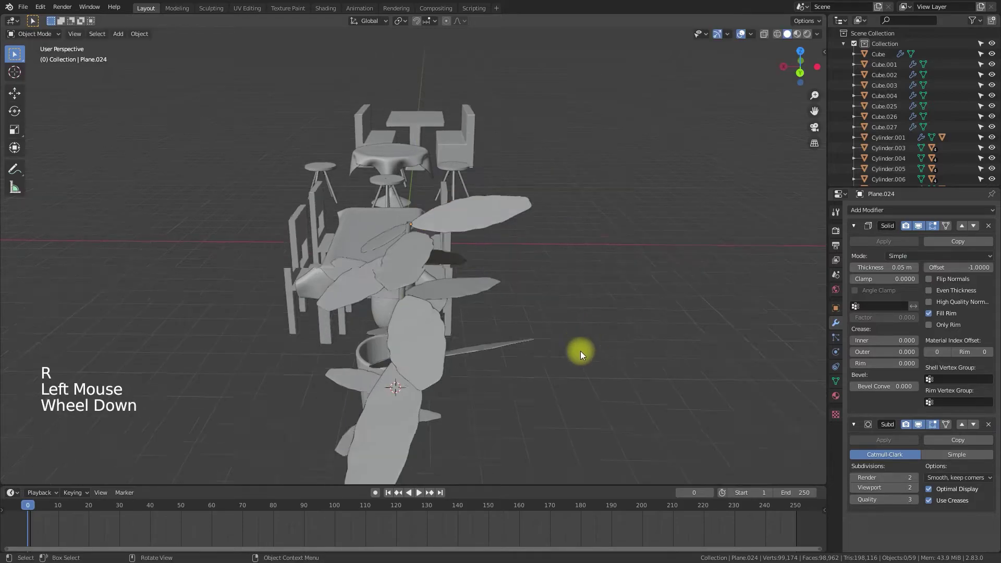
middle_click_drag(580, 351, 612, 373)
left_click(648, 365)
scroll(649, 364, "down", 7)
scroll(612, 374, "up", 7)
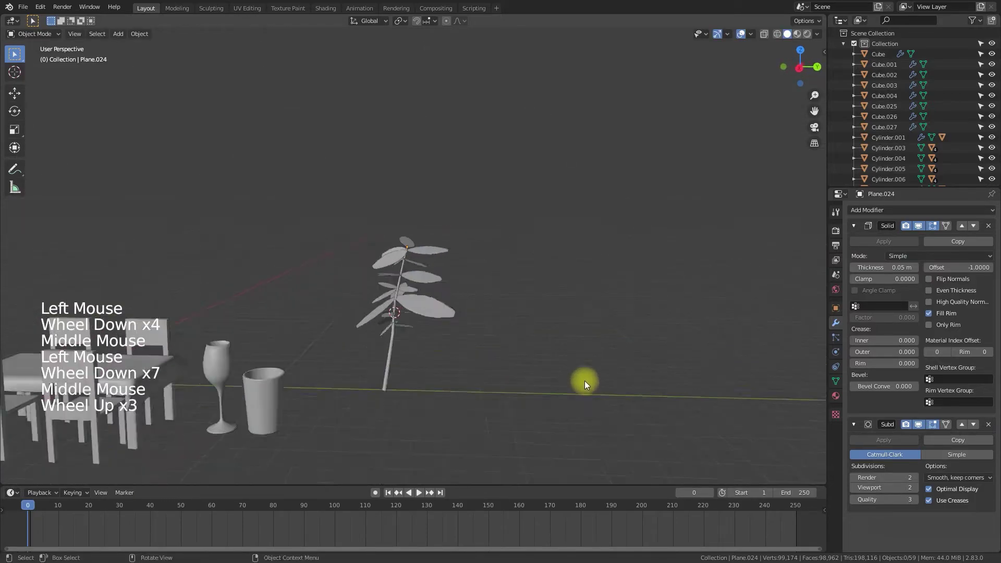
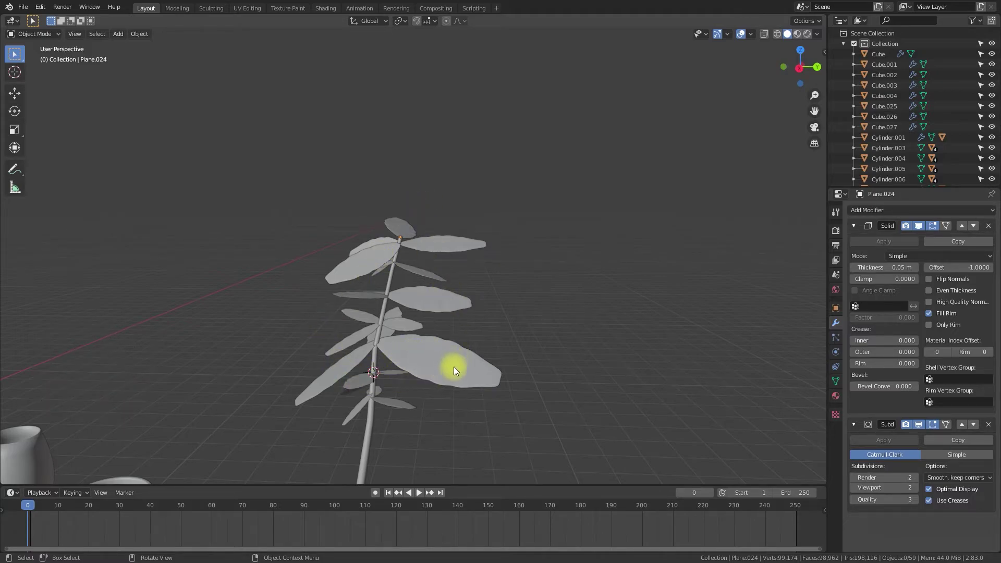
middle_click_drag(454, 367, 381, 310, "shift")
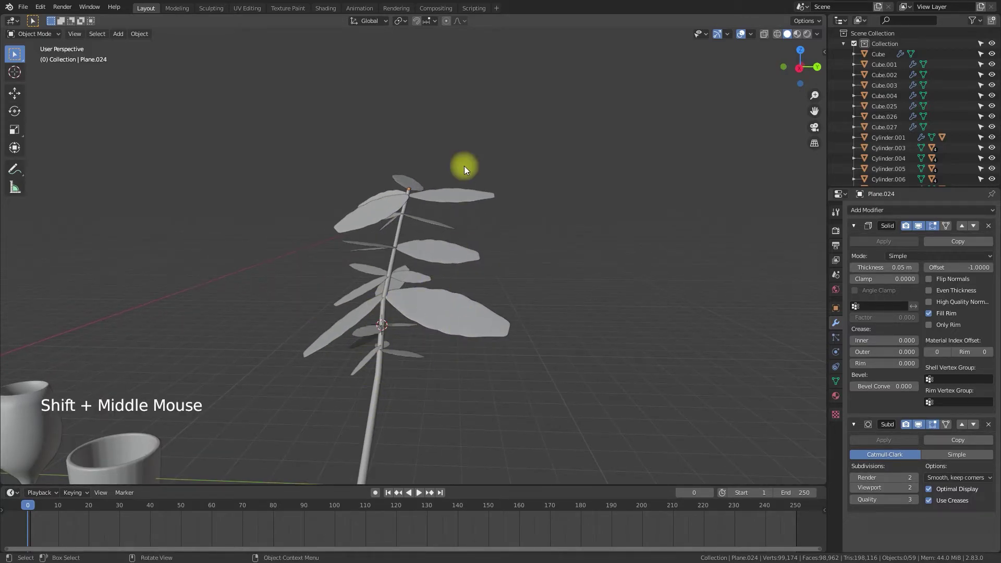
left_click_drag(464, 166, 348, 392)
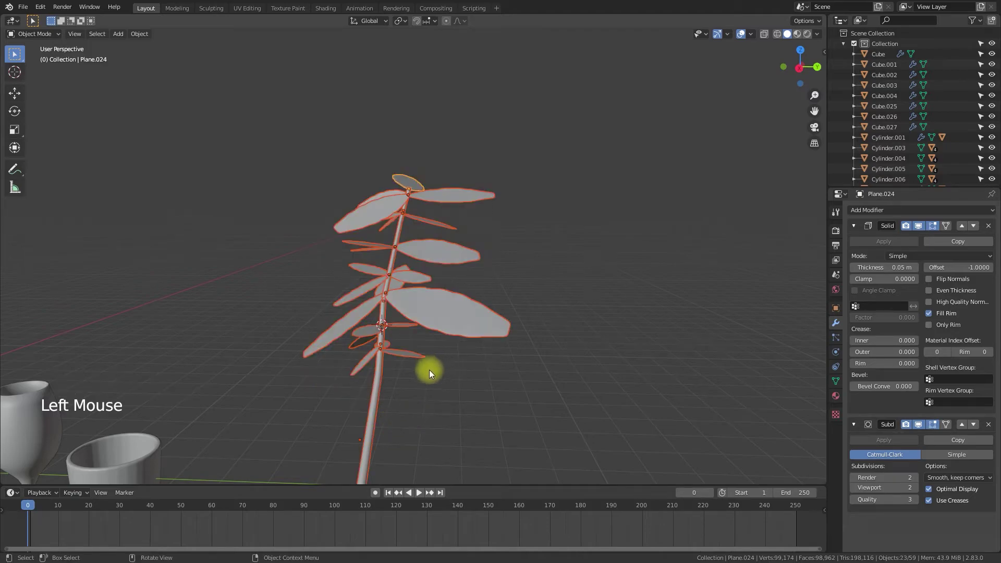
scroll(429, 370, "down", 4)
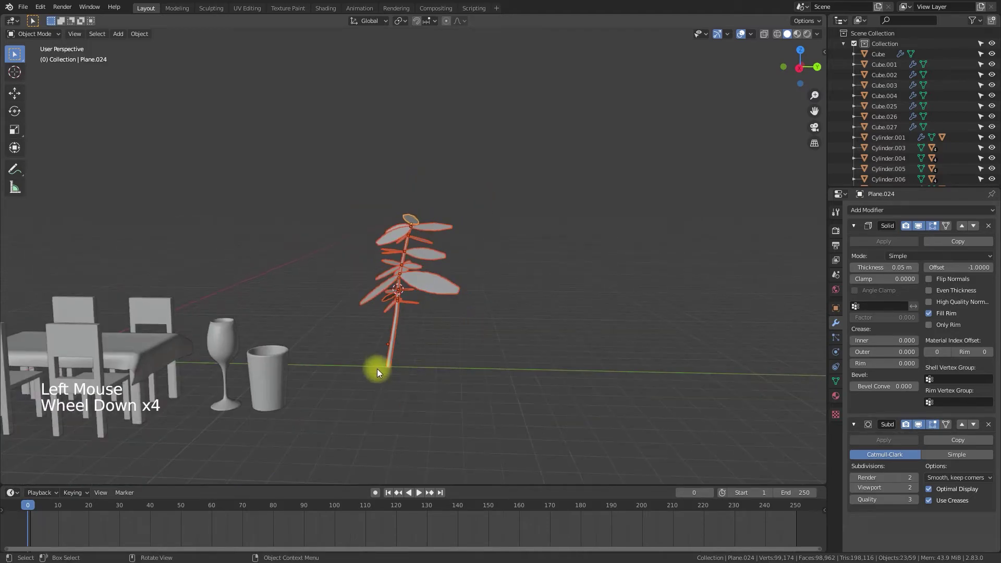
left_click(393, 333, "shift")
scroll(408, 348, "up", 4)
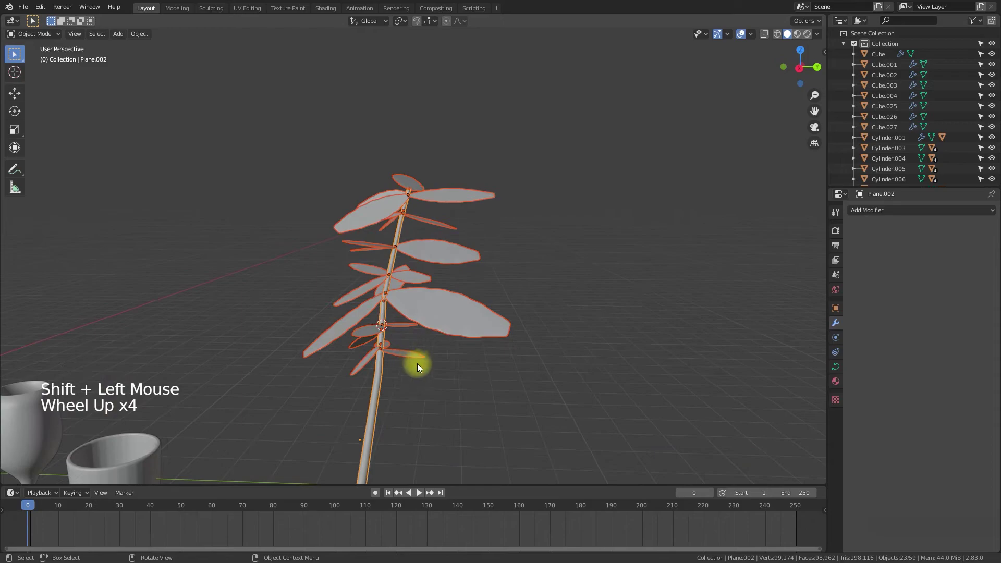
key("ctrl+p")
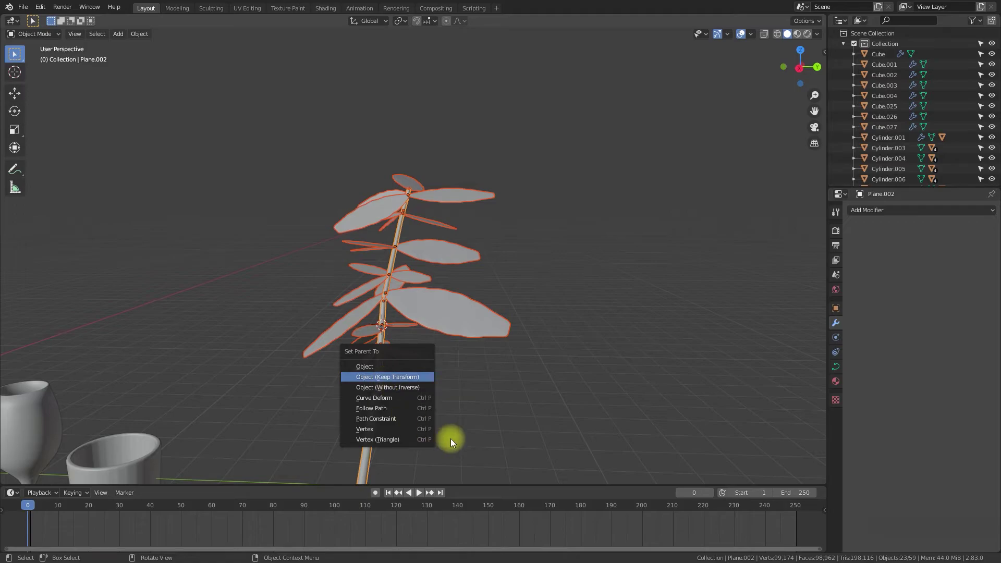
key("Return")
left_click(401, 436)
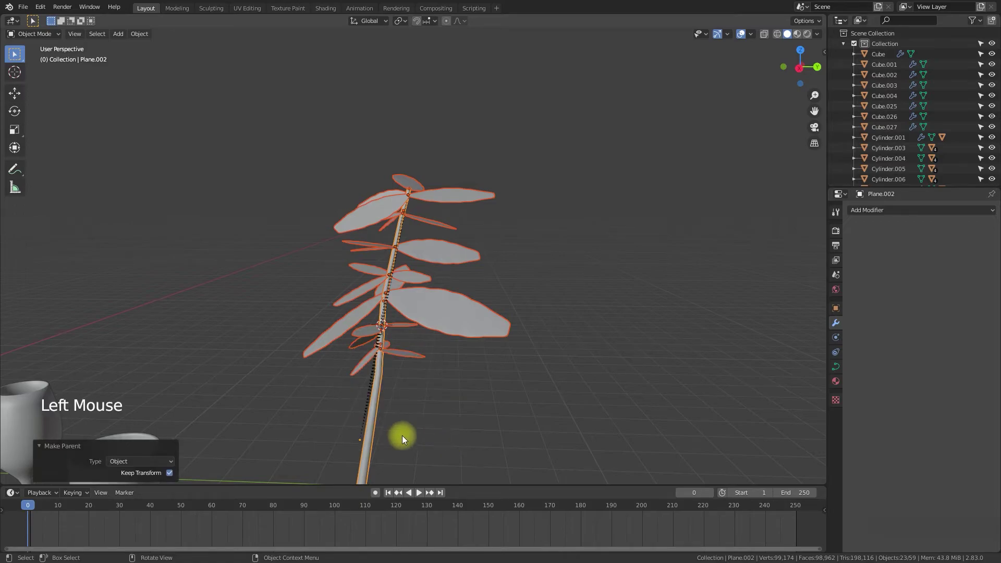
Try moving the stem alone to test whether the parented leaves follow it.
left_click(374, 438)
key("g")
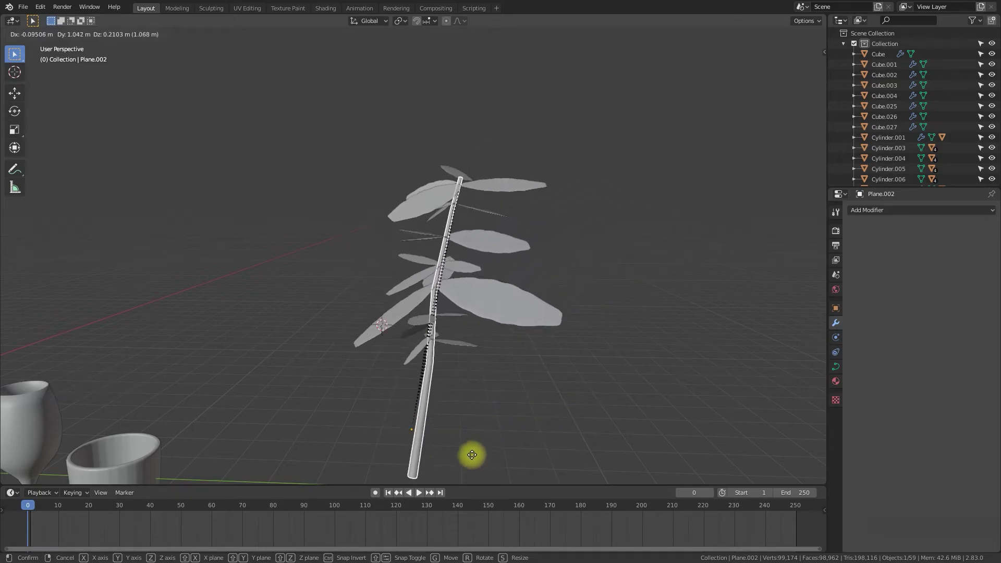
left_click(414, 448)
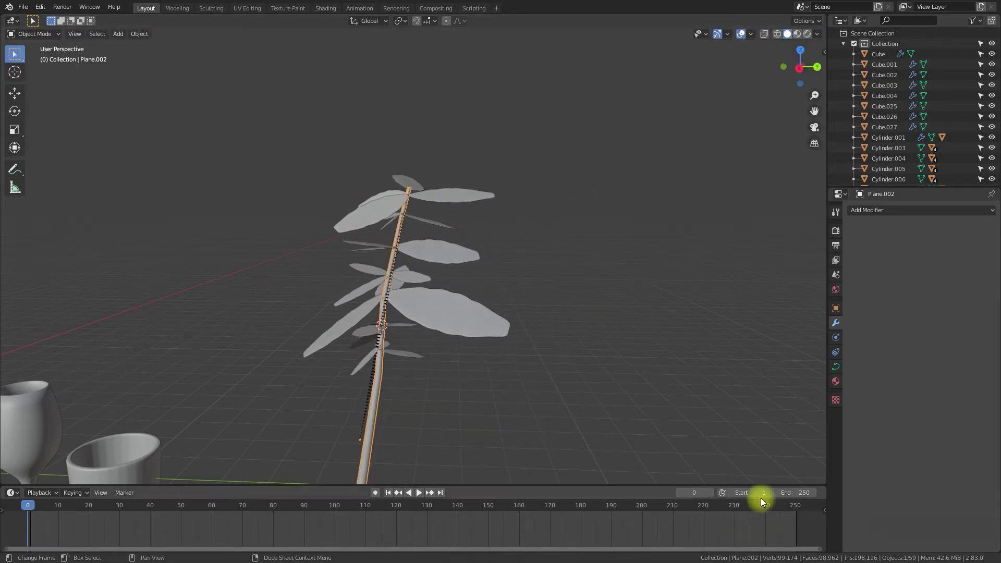
Examine the furniture sets, wine glass, cup and plant, selecting single pieces to check which parts are still separate objects.
scroll(782, 469, "down", 2)
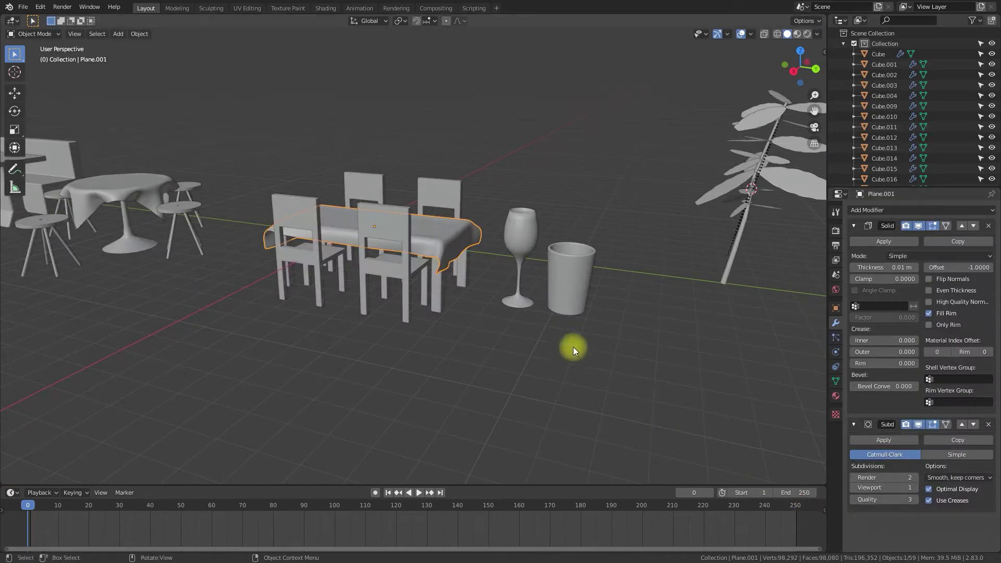
left_click(565, 349)
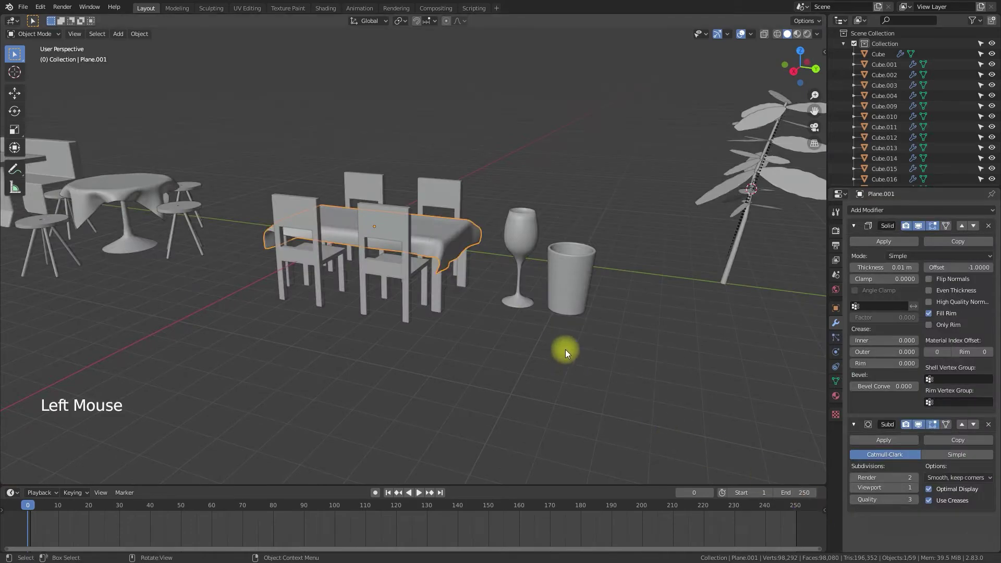
scroll(551, 170, "down", 3)
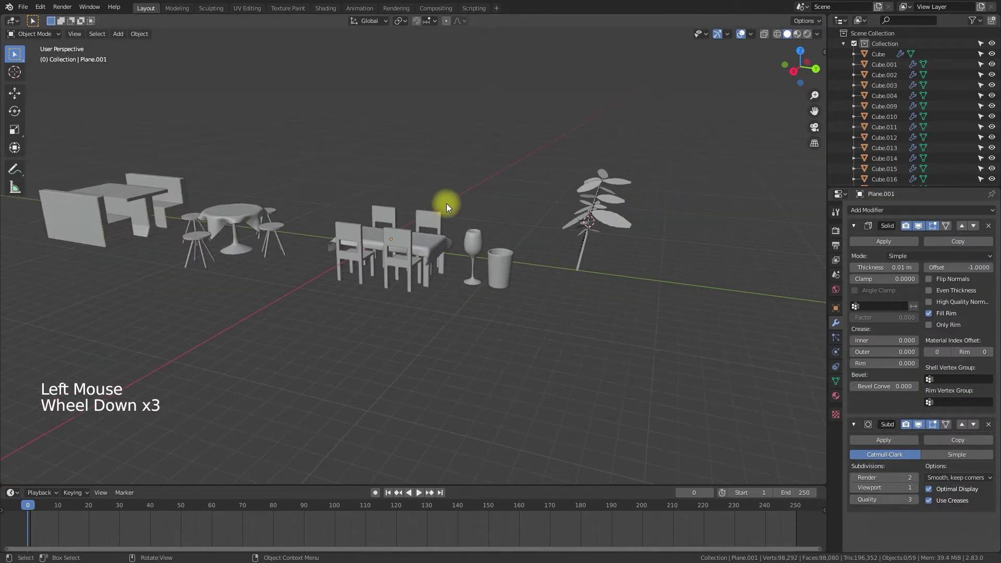
mouse_move(446, 207)
middle_mouse_down()
mouse_move(449, 249)
mouse_move(431, 218)
middle_mouse_up()
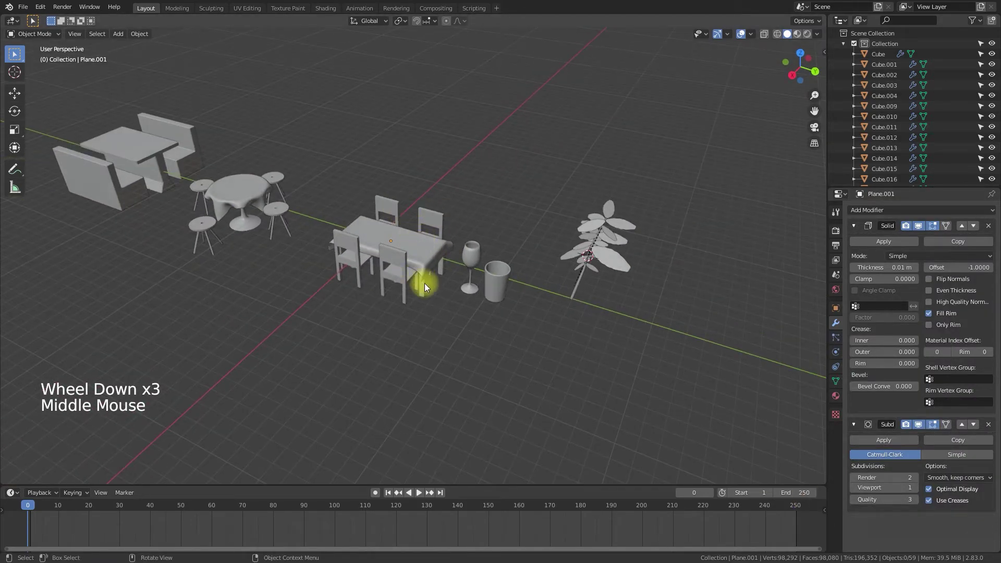
middle_click_drag(424, 283, 408, 280)
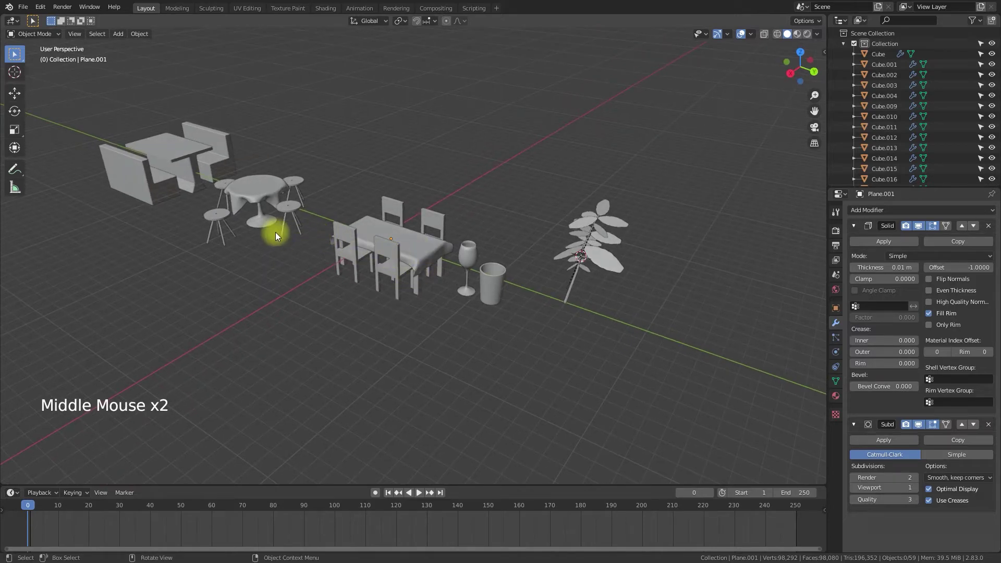
middle_click_drag(314, 321, 342, 292, "shift")
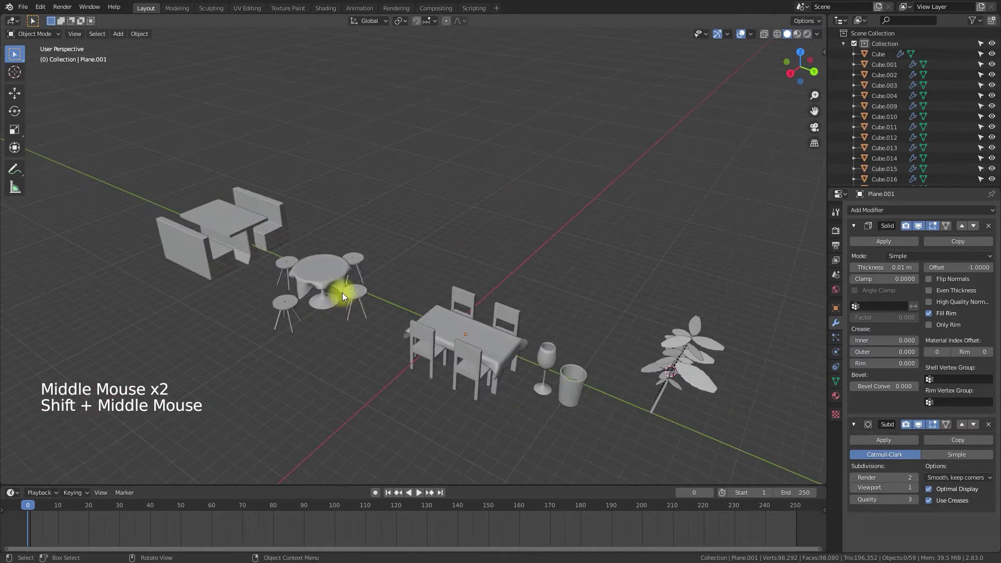
left_click(222, 258)
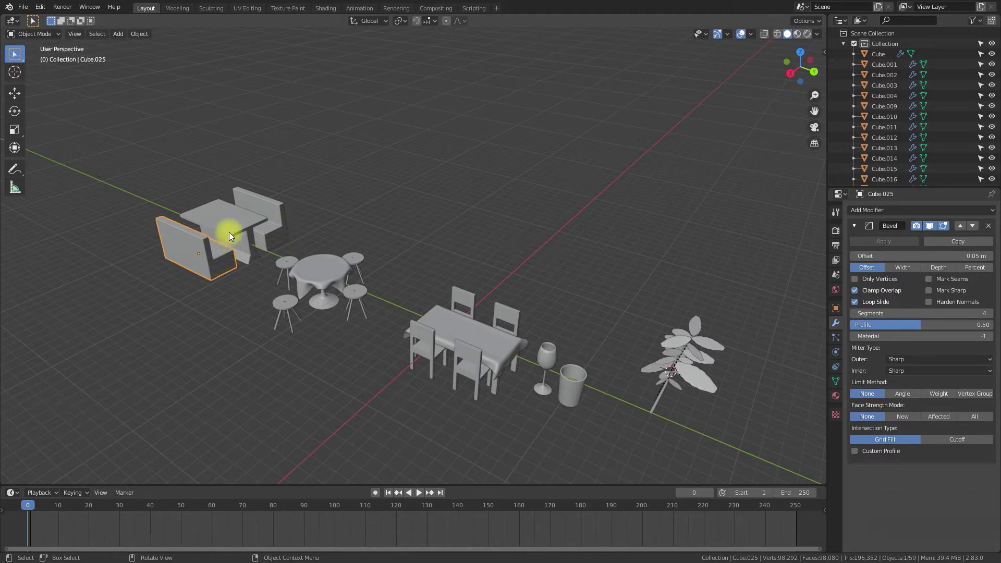
middle_click_drag(617, 289, 544, 226, "shift")
middle_click_drag(478, 365, 518, 374)
left_click(473, 367)
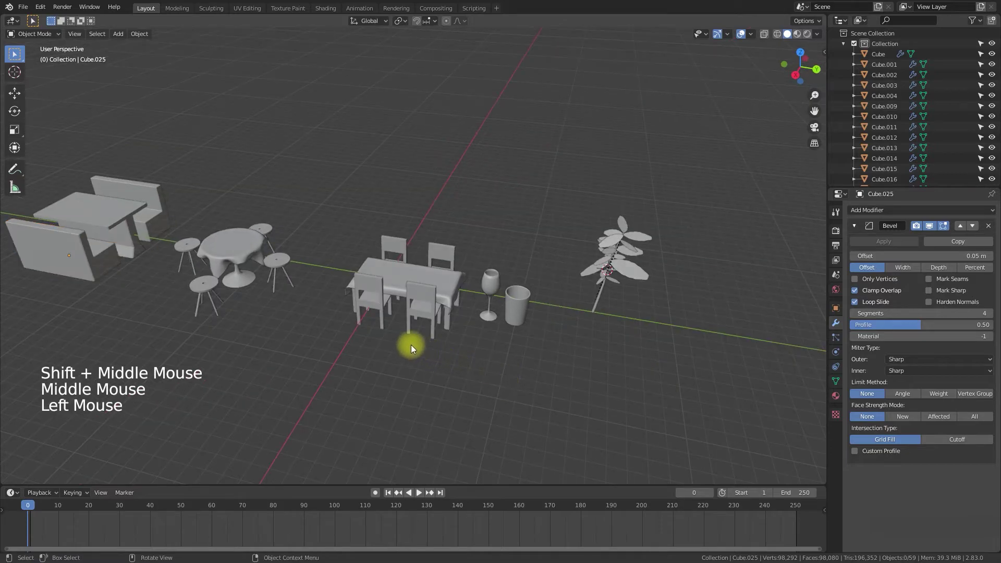
scroll(411, 345, "down", 2, "shift")
middle_click_drag(411, 345, 539, 330, "shift")
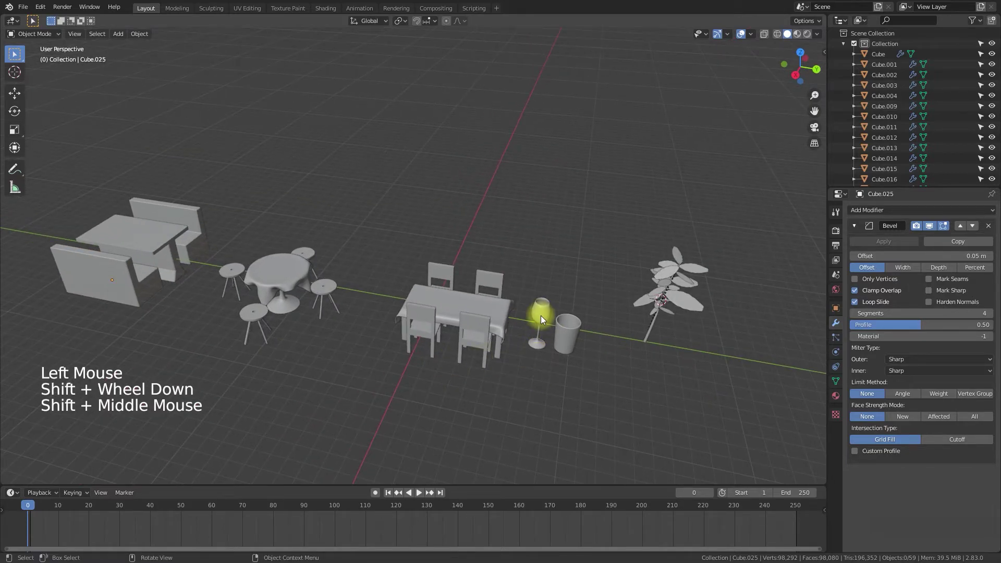
left_click(543, 310)
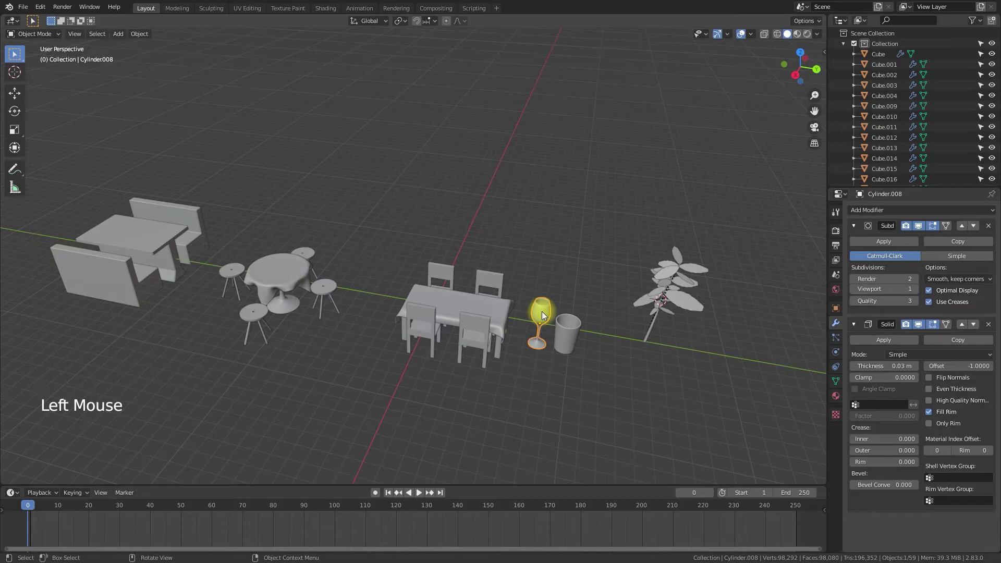
left_click(565, 326)
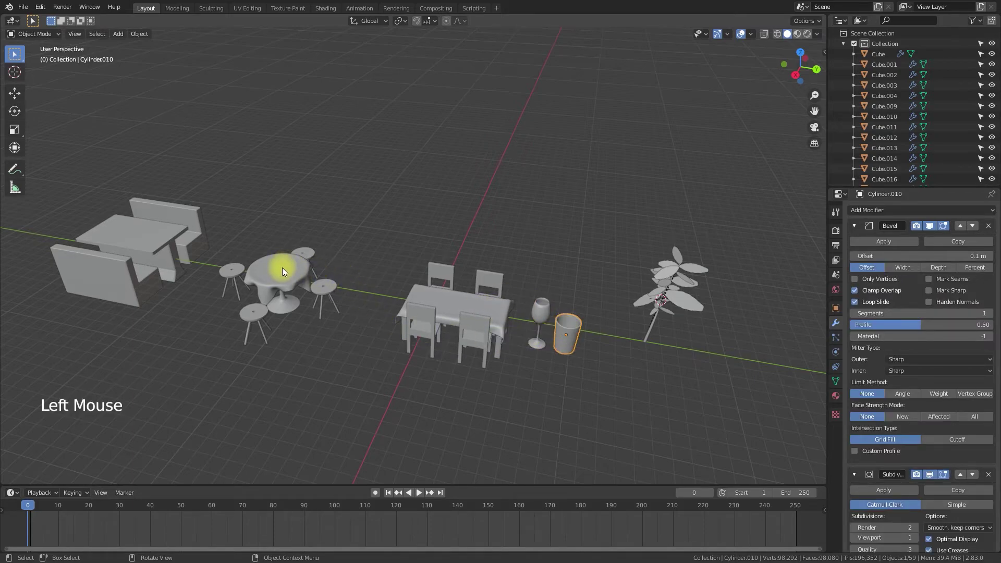
Parent the four chairs and the rectangular table to their tablecloth as Object (Keep Transform).
scroll(552, 302, "up", 5)
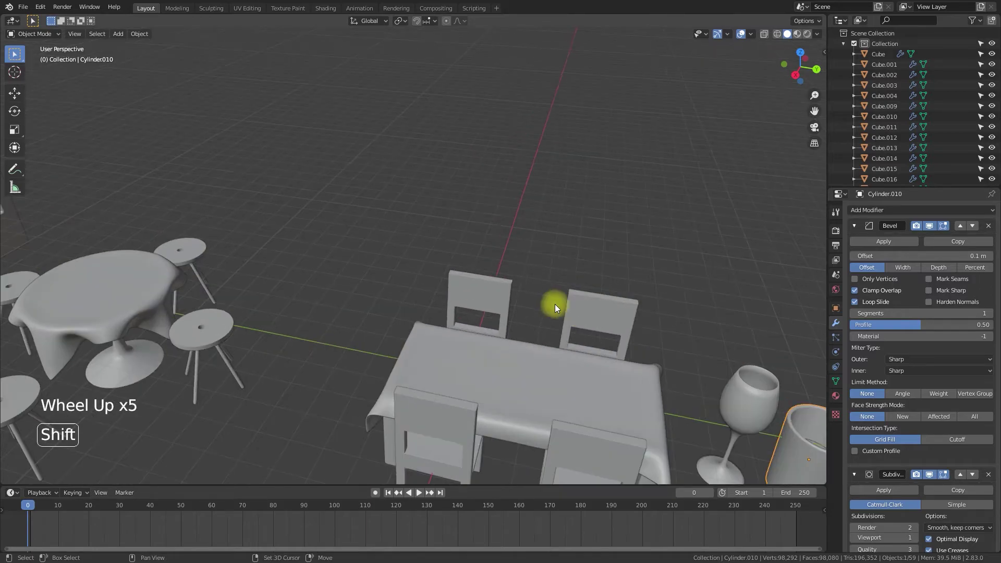
middle_click_drag(554, 303, 421, 143, "shift")
left_click(465, 173)
left_click(350, 158, "shift")
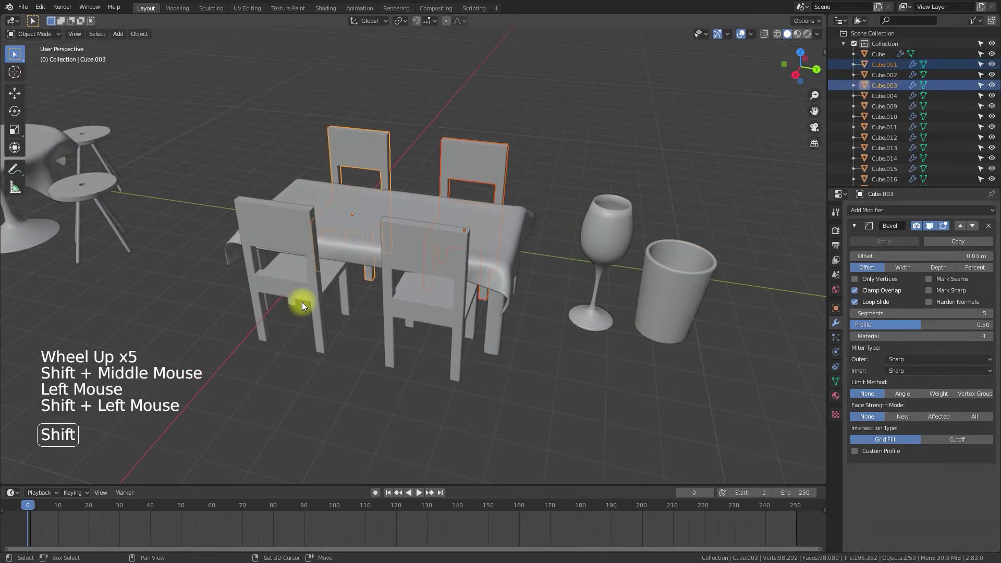
left_click(302, 302, "shift")
left_click(425, 318, "shift")
left_click(501, 329, "shift")
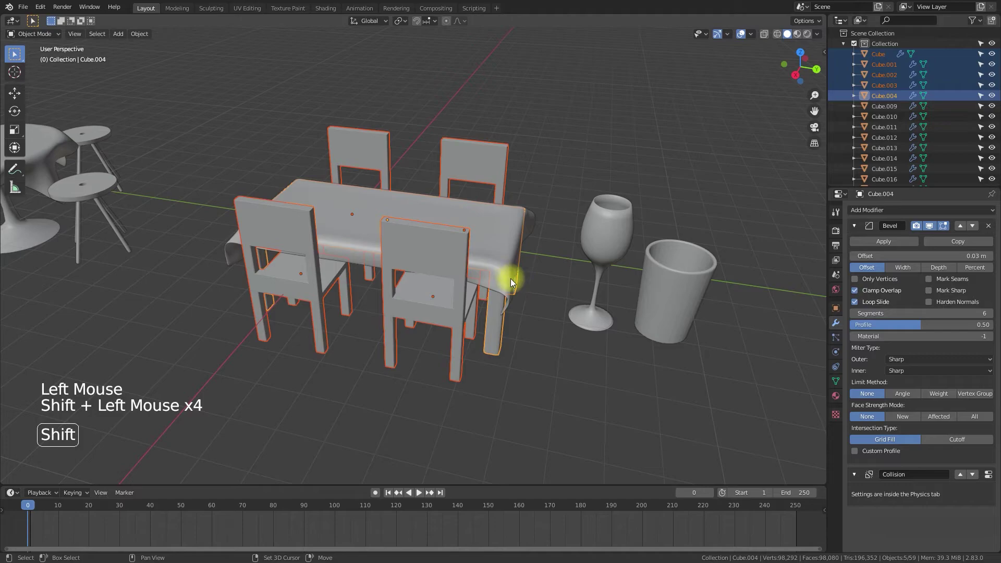
middle_click_drag(509, 346, 455, 323)
left_click(444, 282, "shift")
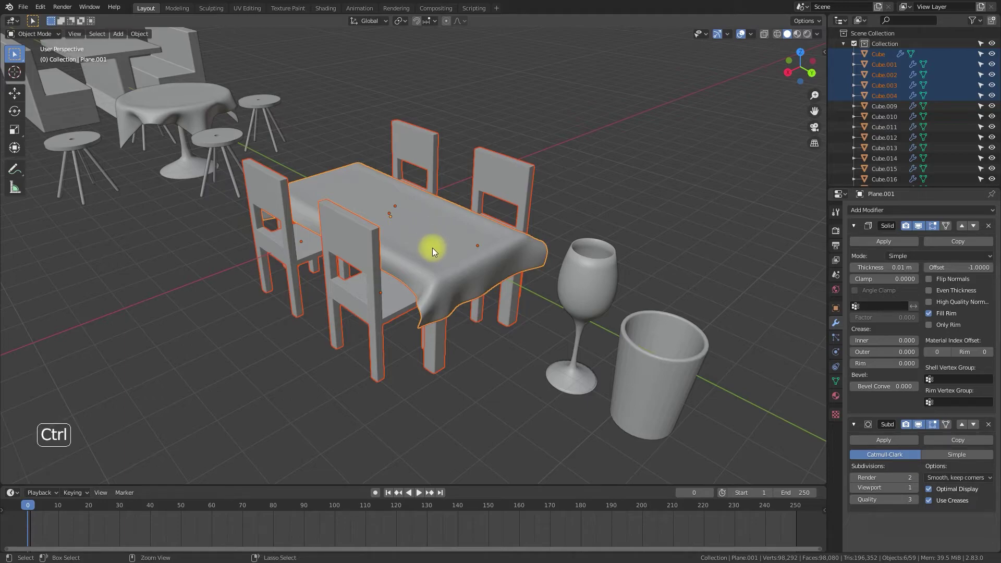
key("ctrl+p")
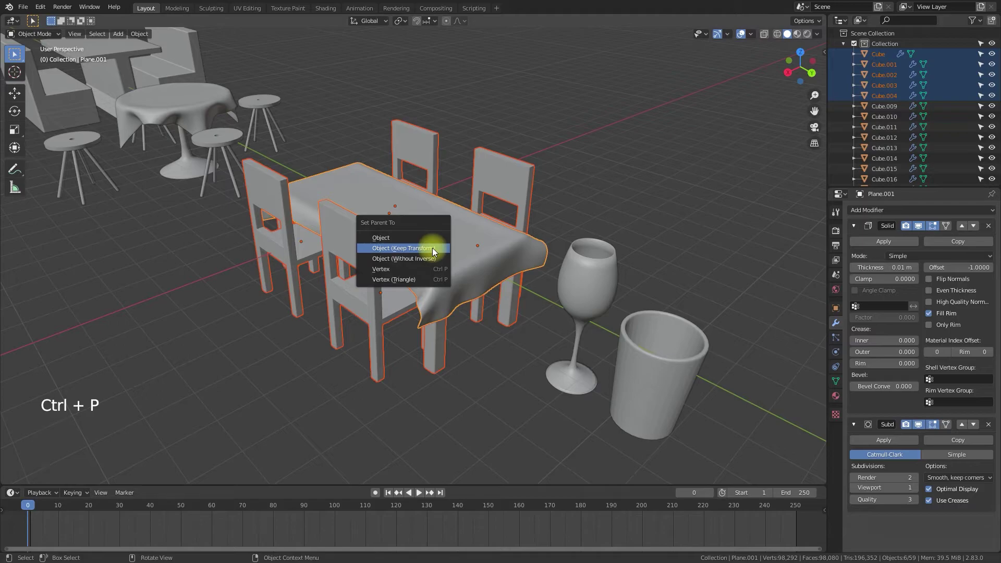
left_click(433, 249)
Parent the four legs of the round-table stool nearest the dining set to its seat as Object (Keep Transform).
middle_click_drag(158, 323, 565, 334, "shift")
left_click(286, 383)
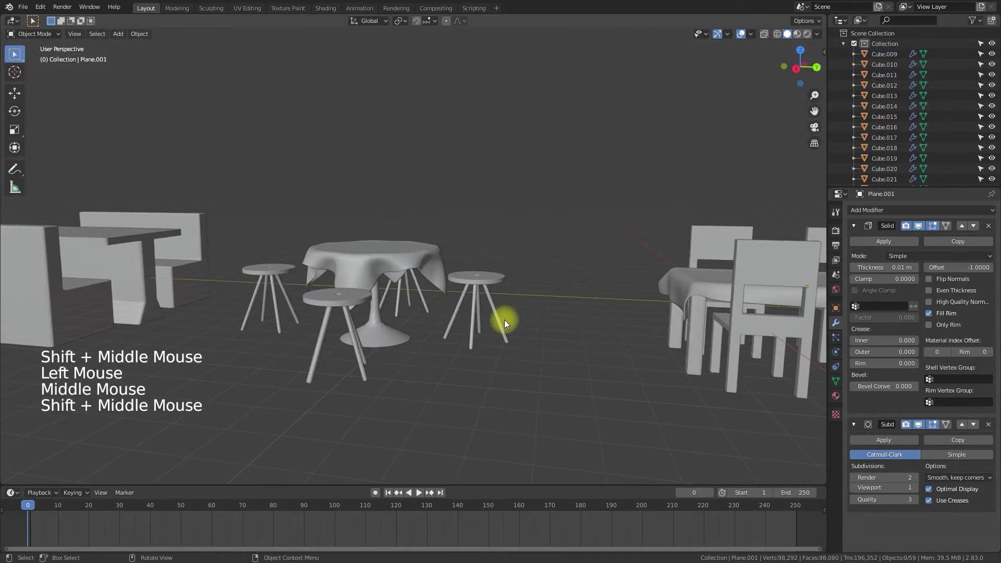
left_click_drag(530, 305, 461, 350)
scroll(484, 328, "up", 4)
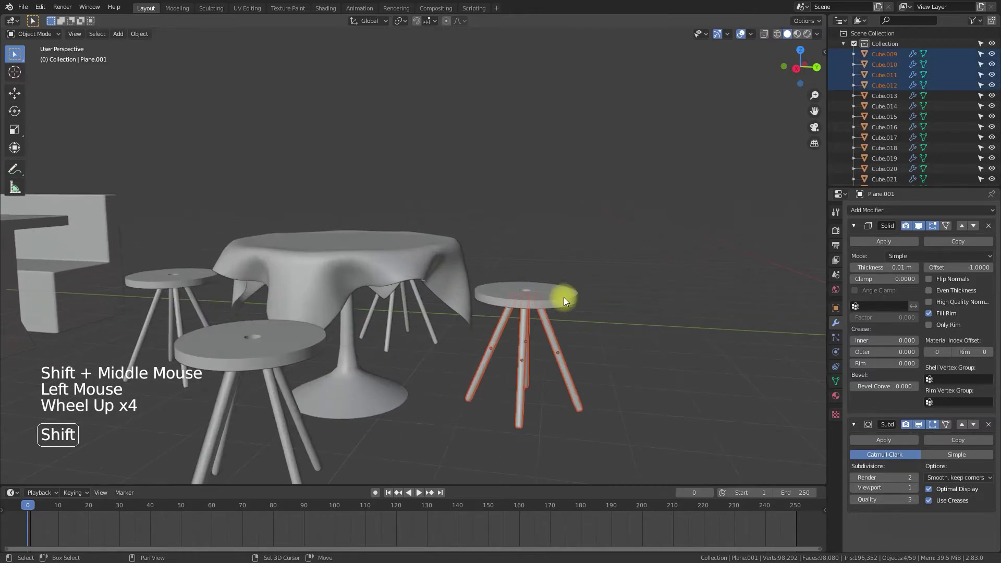
left_click(540, 304, "shift")
key("ctrl+p")
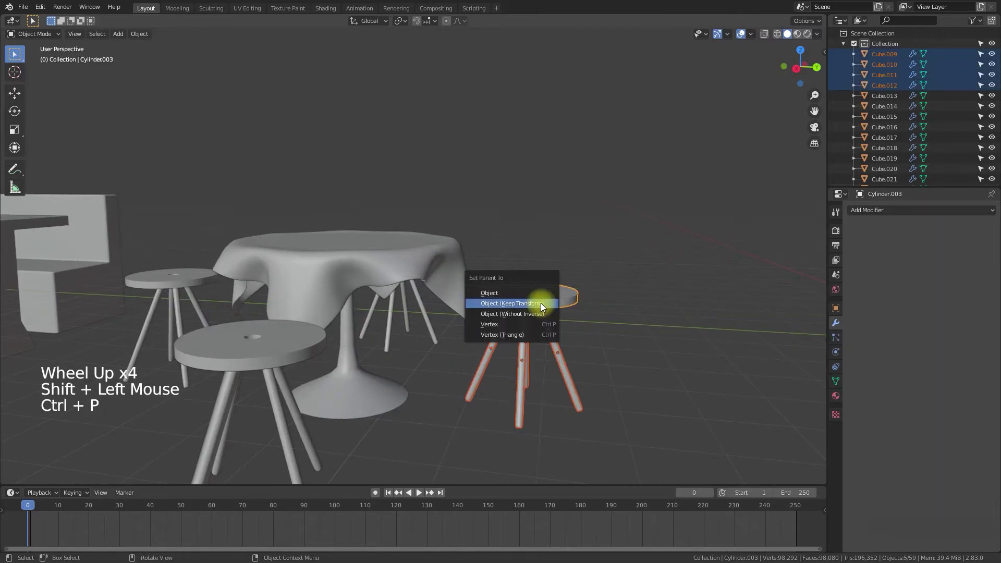
left_click(540, 302)
Parent the four legs of the stool in front of the round table to its seat, keeping their transforms.
scroll(314, 449, "down", 1)
scroll(314, 450, "down", 2)
middle_click_drag(315, 450, 269, 457)
left_click_drag(362, 321, 309, 360)
left_click(349, 274, "shift")
key("ctrl+o")
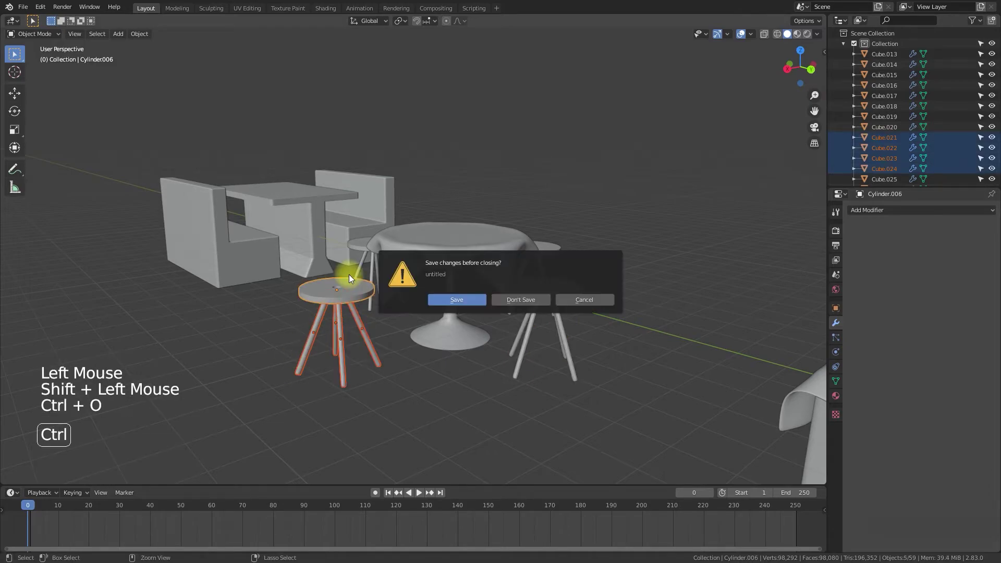
left_click(596, 296)
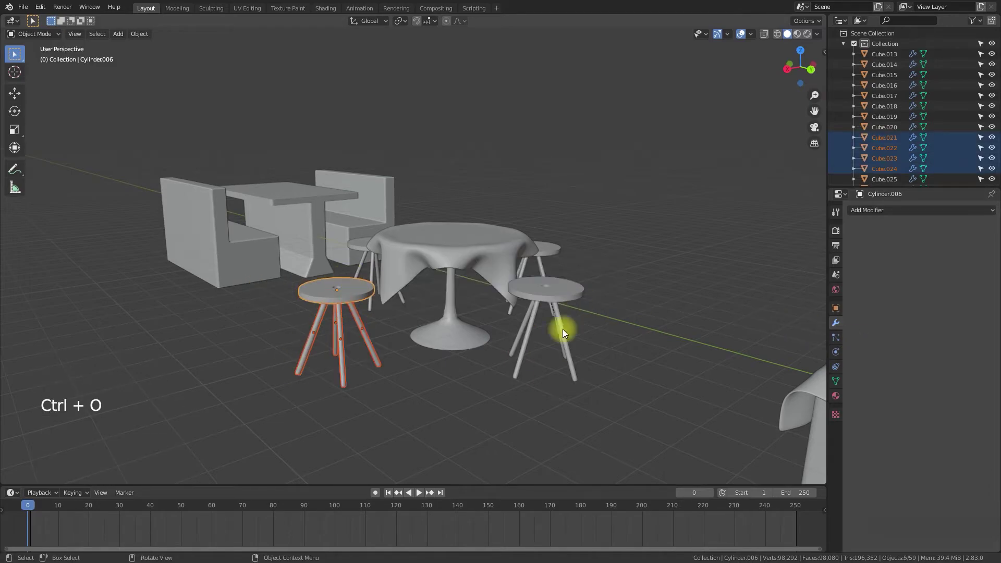
key("ctrl+p")
left_click(428, 362)
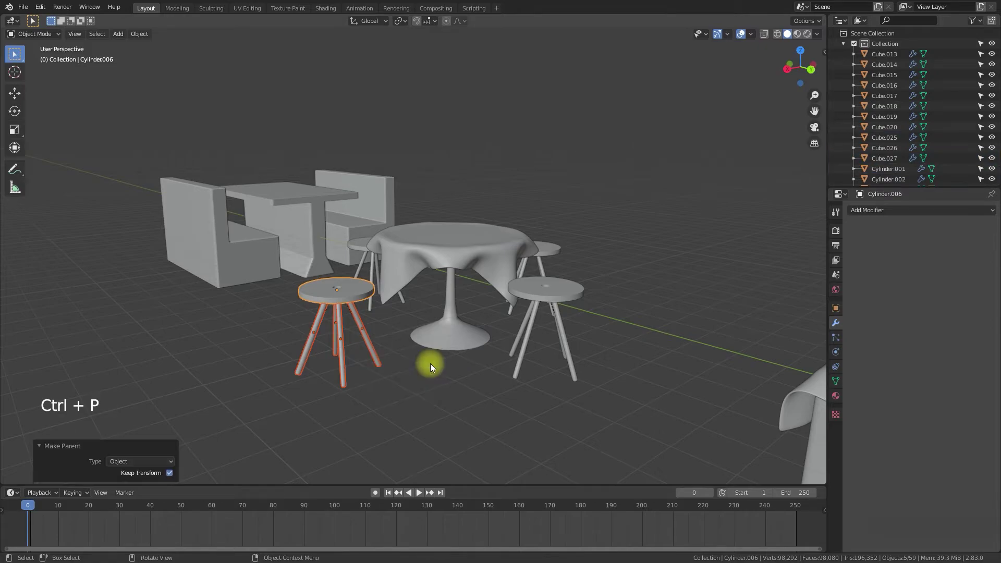
Parent the four legs of the stool nearest the booth to its seat as Object (Keep Transform).
middle_click_drag(430, 363, 521, 360)
scroll(513, 358, "down", 1)
middle_click_drag(271, 310, 359, 290, "shift")
left_click_drag(358, 290, 288, 330)
left_click(329, 254, "shift")
key("ctrl+p")
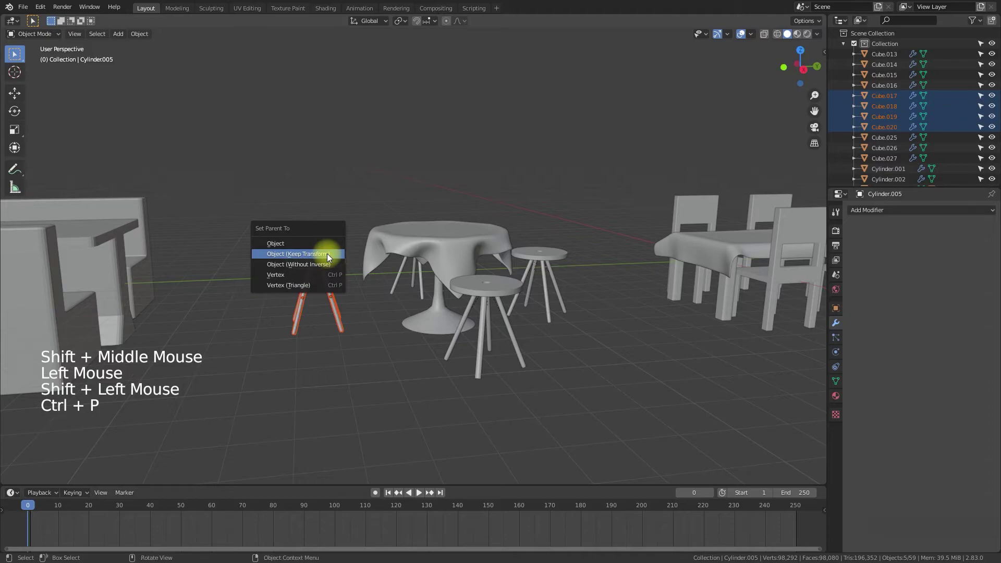
left_click(327, 254)
Parent the four legs of the remaining round-table stool to its seat as Object (Keep Transform).
middle_click_drag(443, 275, 420, 196)
left_click_drag(420, 196, 364, 221)
left_click(401, 166, "shift")
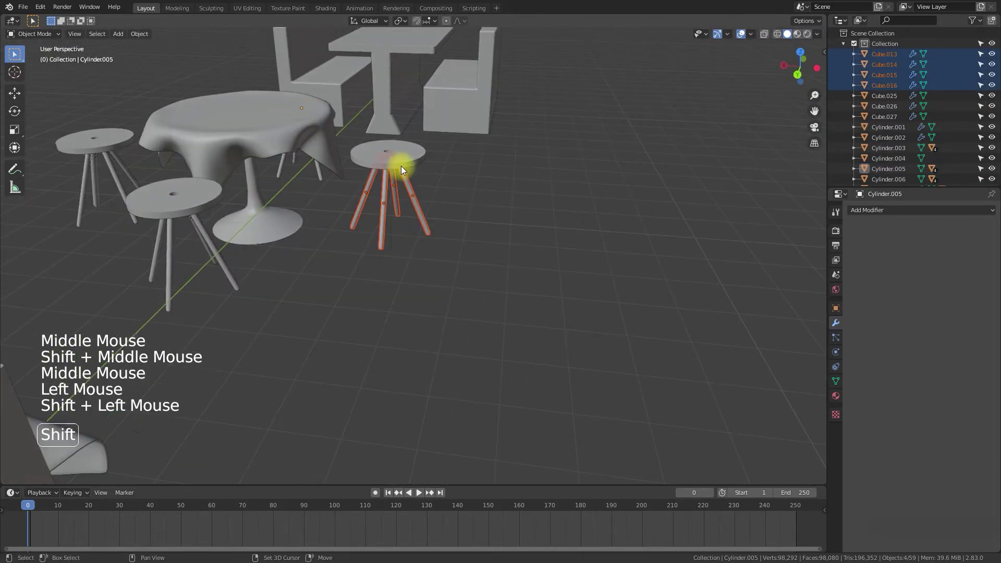
key("ctrl+p")
left_click(402, 168)
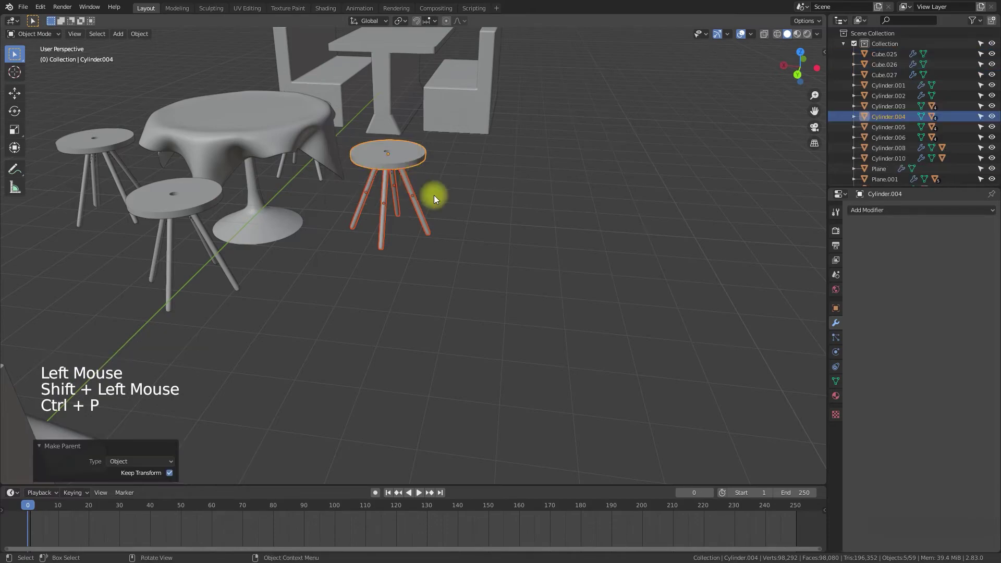
middle_click_drag(454, 288, 467, 314)
left_click(520, 209)
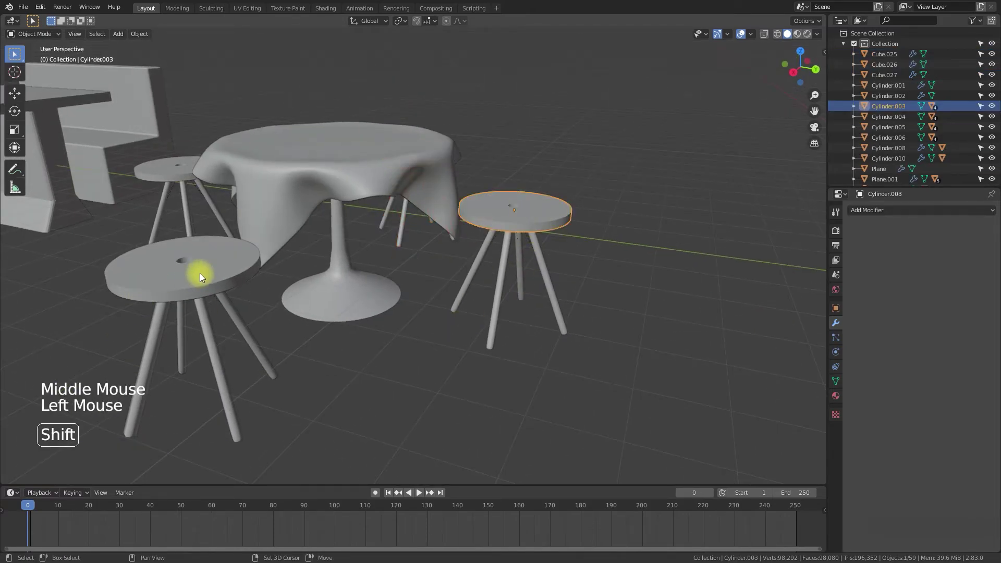
left_click(199, 273, "shift")
left_click(169, 153, "shift")
left_click(183, 159)
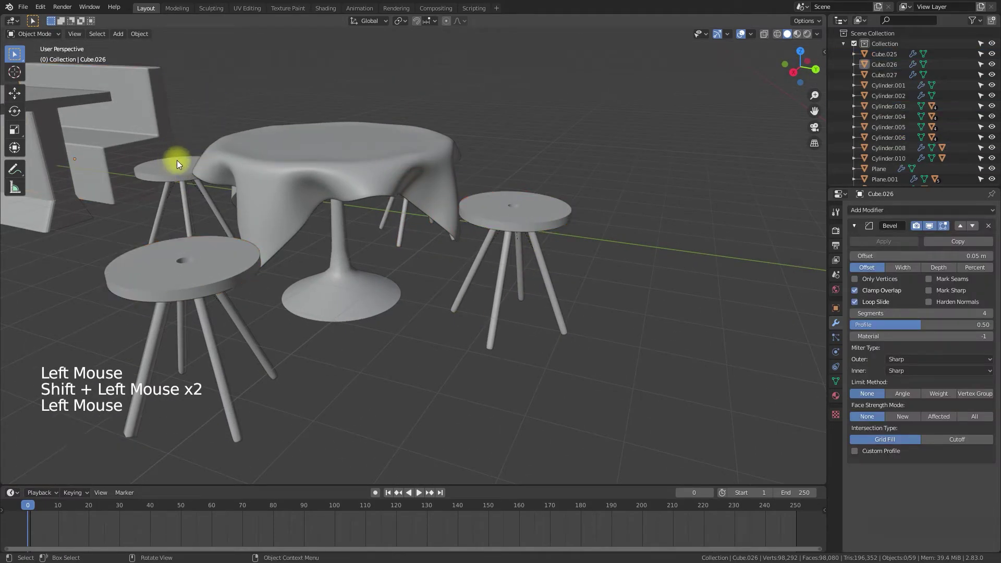
Parent the four stool seats and the round table's parts to the round tablecloth as Object (Keep Transform).
left_click(193, 223, "shift")
left_click(218, 258, "shift")
left_click(502, 204, "shift")
middle_click_drag(521, 222, 398, 251)
left_click(414, 155, "shift")
left_click(281, 173, "shift")
middle_click_drag(309, 154, 354, 409)
left_click(299, 152, "shift")
left_click(363, 230, "shift")
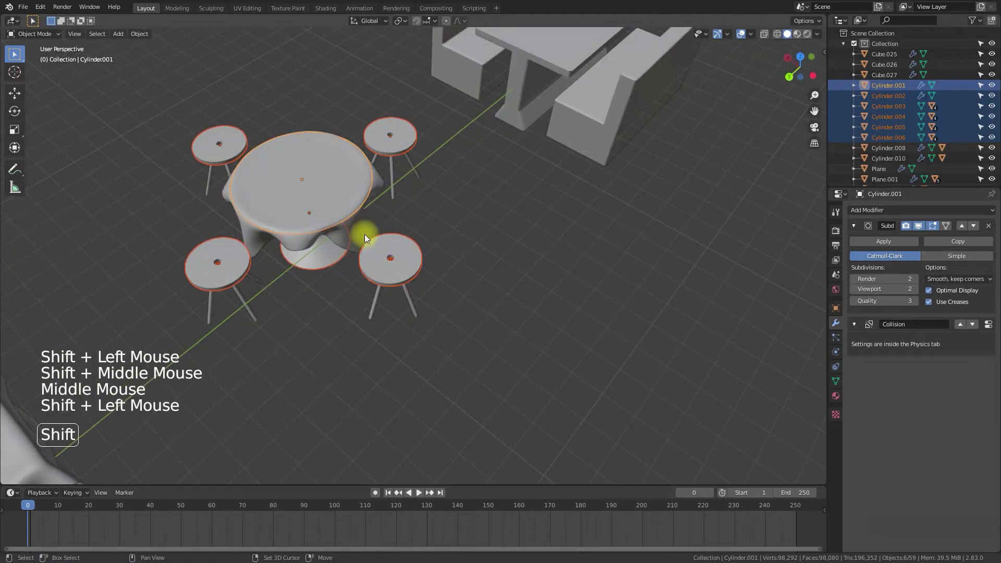
key("ctrl+p")
left_click(352, 280)
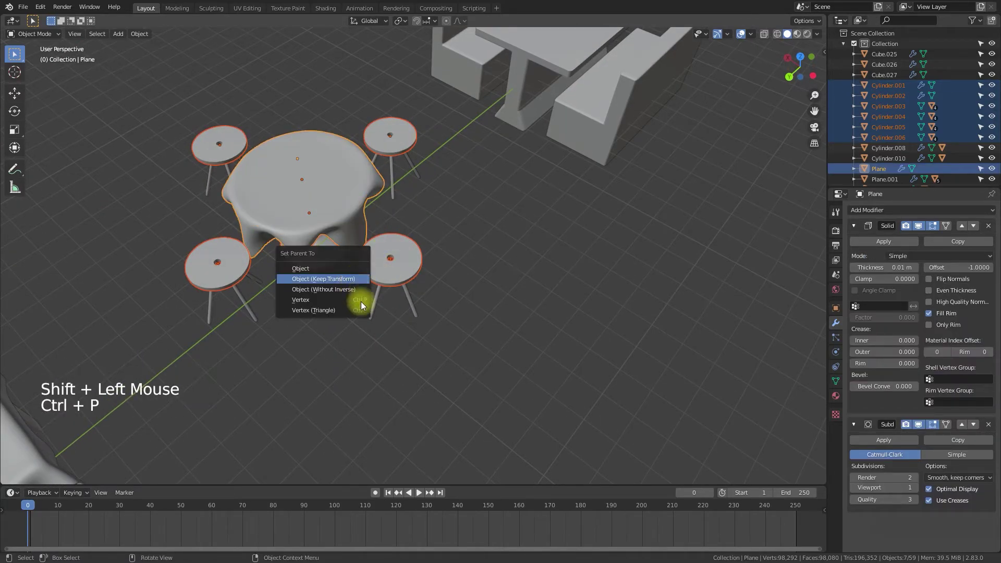
Test-move the round tablecloth to check that the table and stools follow it, and cancel the move.
left_click(369, 206)
left_click(364, 208)
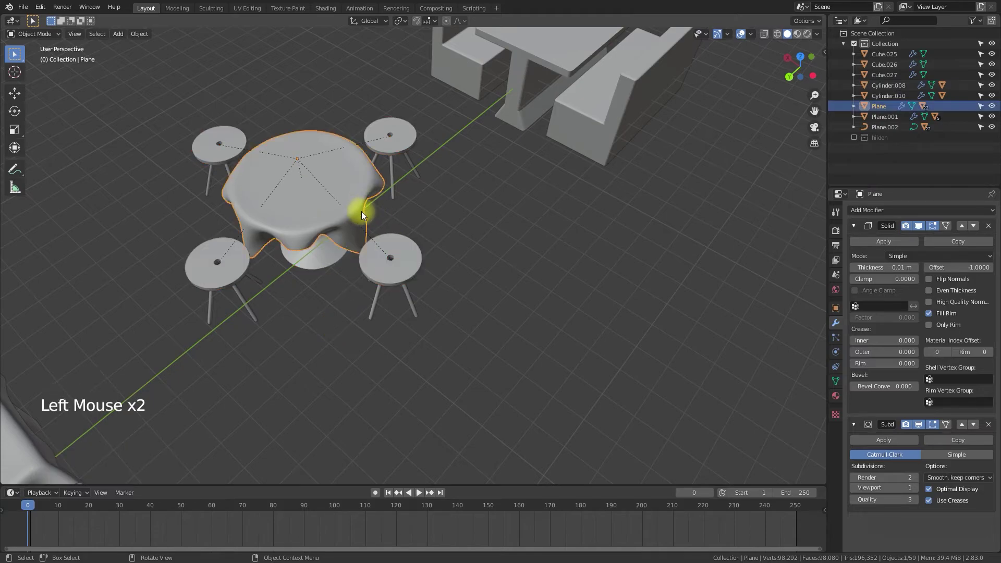
key("g")
right_click(402, 223)
Parent the two booth benches to the booth table as Object (Keep Transform).
middle_click_drag(644, 290, 486, 297)
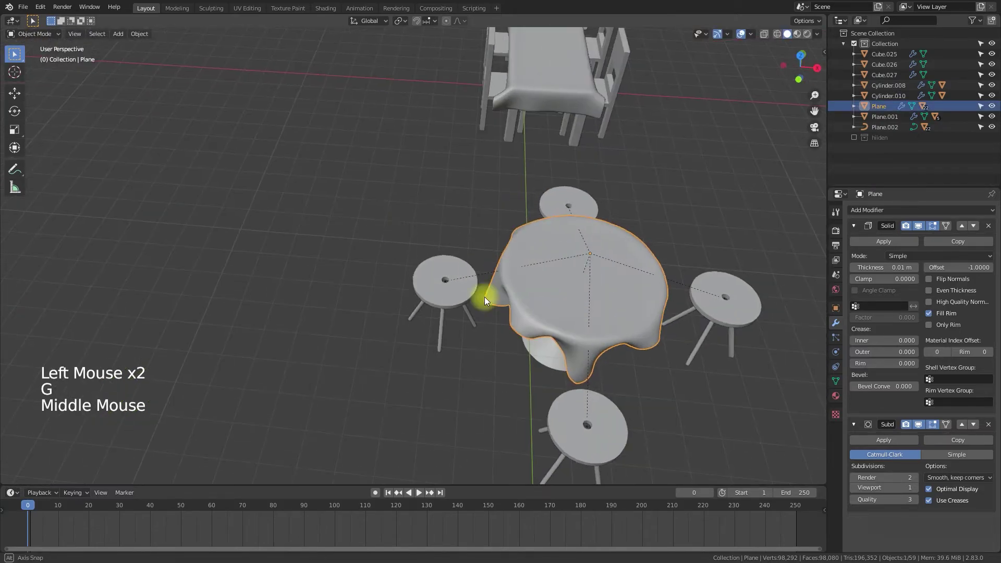
scroll(619, 329, "down", 5)
middle_click_drag(364, 254, 368, 115, "shift")
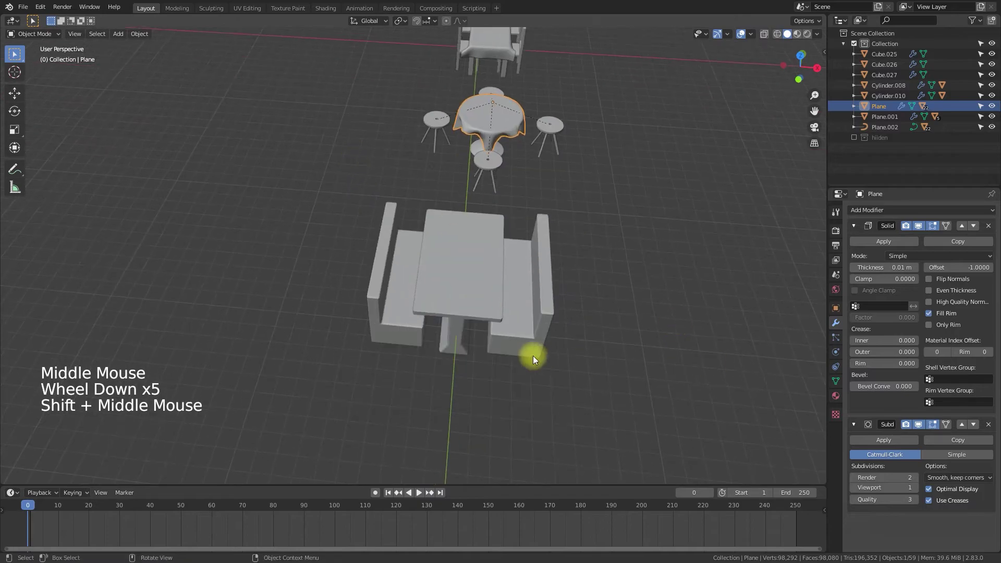
middle_click_drag(673, 365, 620, 347)
middle_click_drag(504, 308, 470, 296)
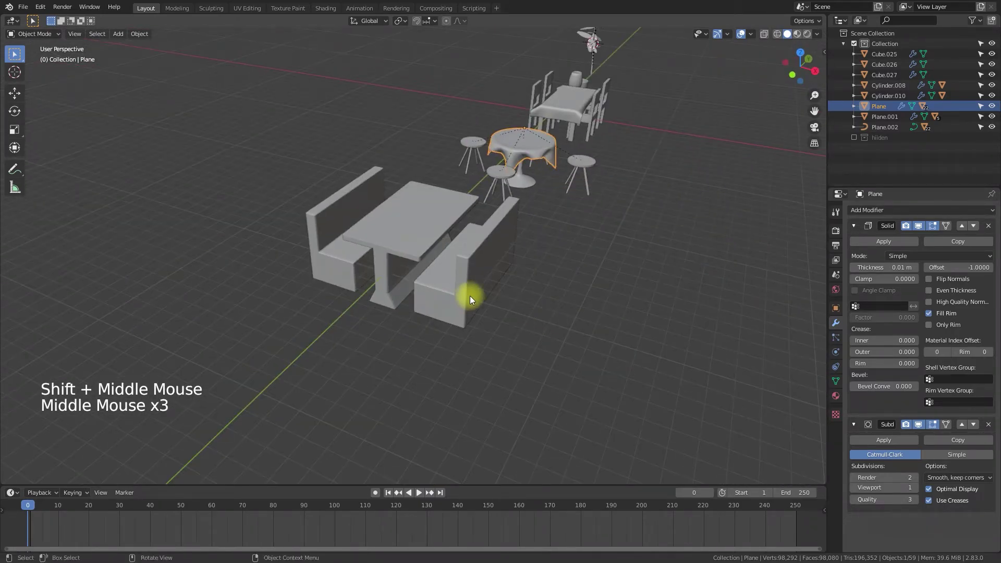
left_click(470, 296)
left_click(345, 249, "shift")
left_click(430, 208, "shift")
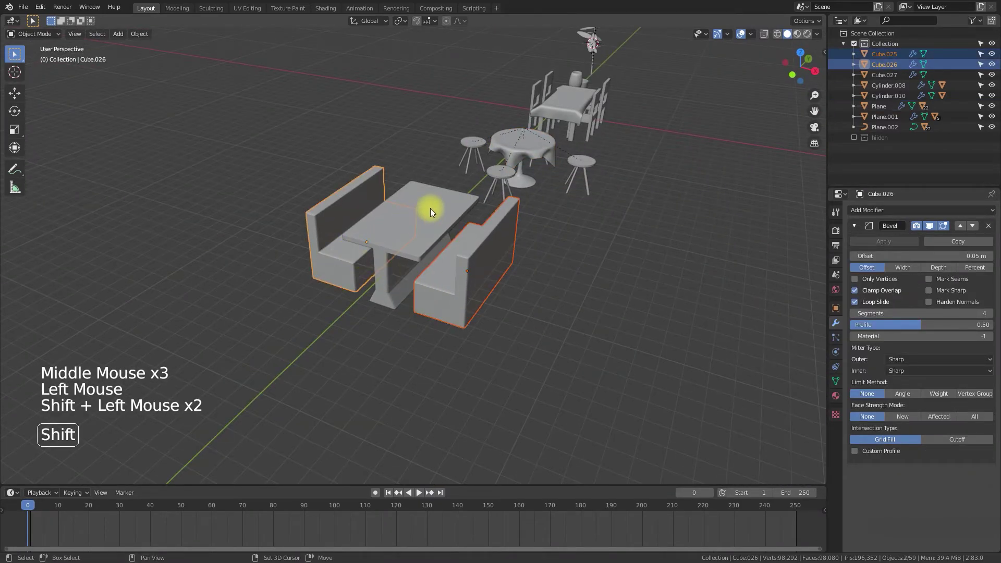
key("ctrl+p")
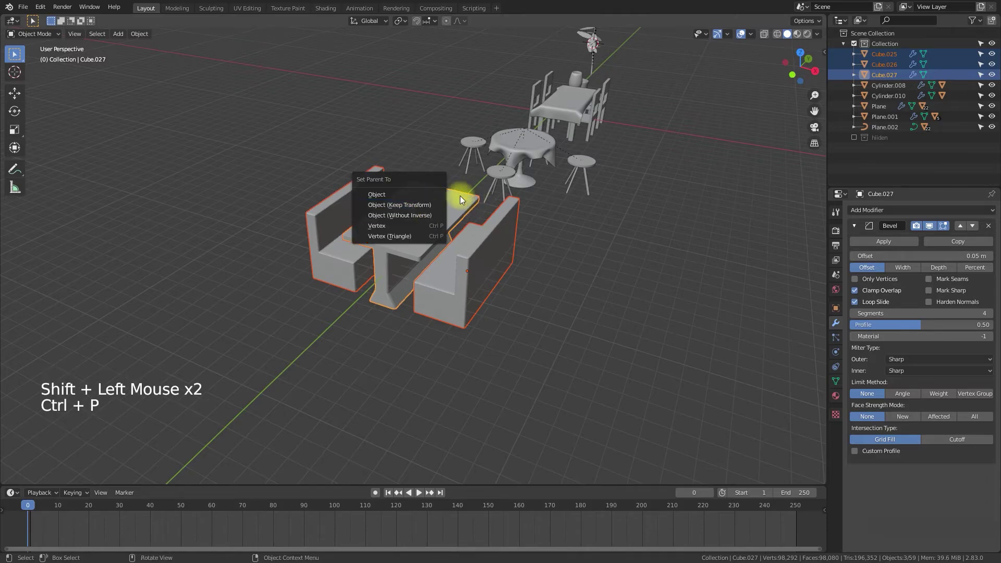
left_click(408, 204)
middle_click_drag(627, 298, 471, 266)
middle_click_drag(677, 325, 385, 296, "shift")
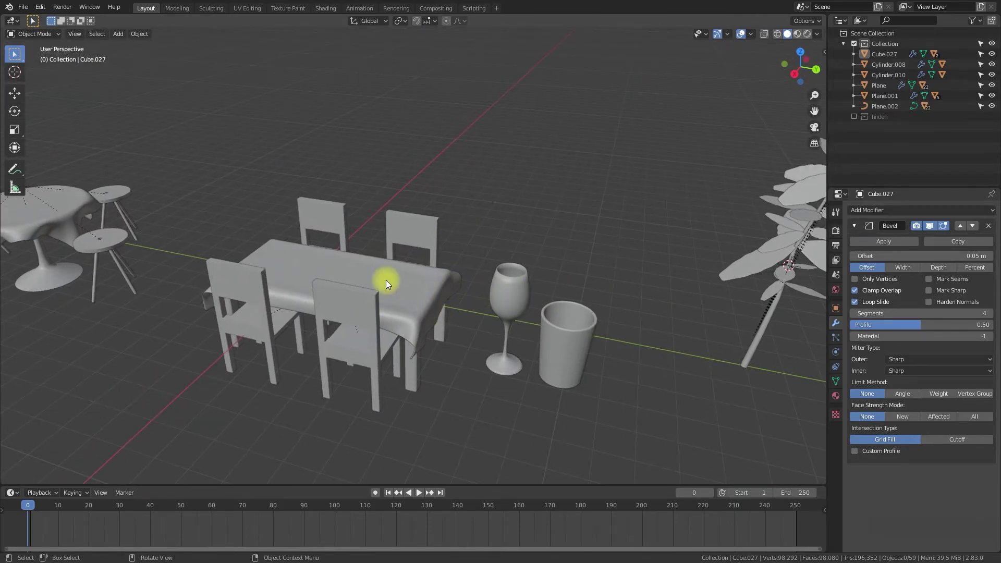
left_click(506, 311)
middle_click_drag(530, 368, 574, 325)
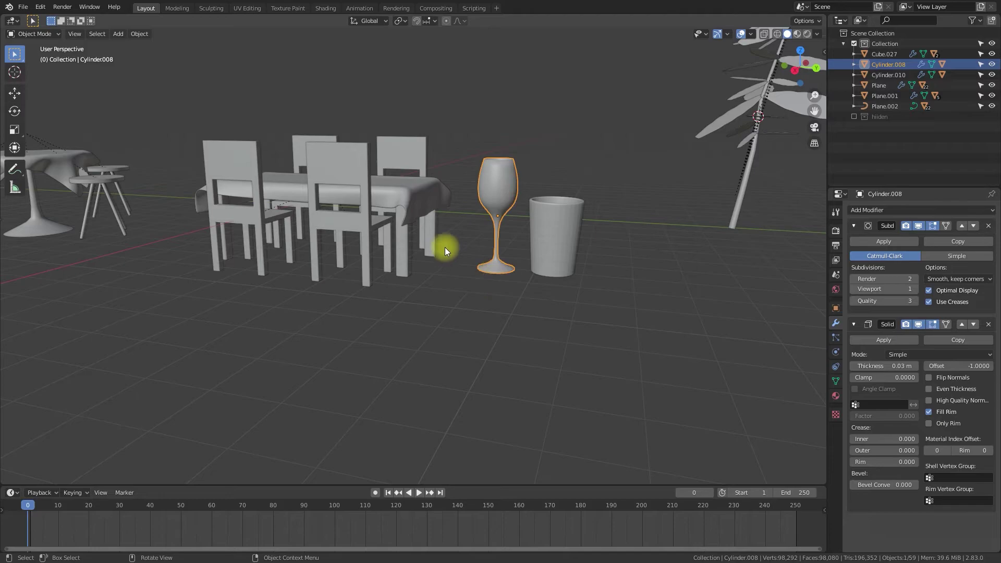
key("KP_3")
middle_click_drag(482, 266, 423, 348, "shift")
scroll(307, 379, "up", 4)
key("Tab")
key("a")
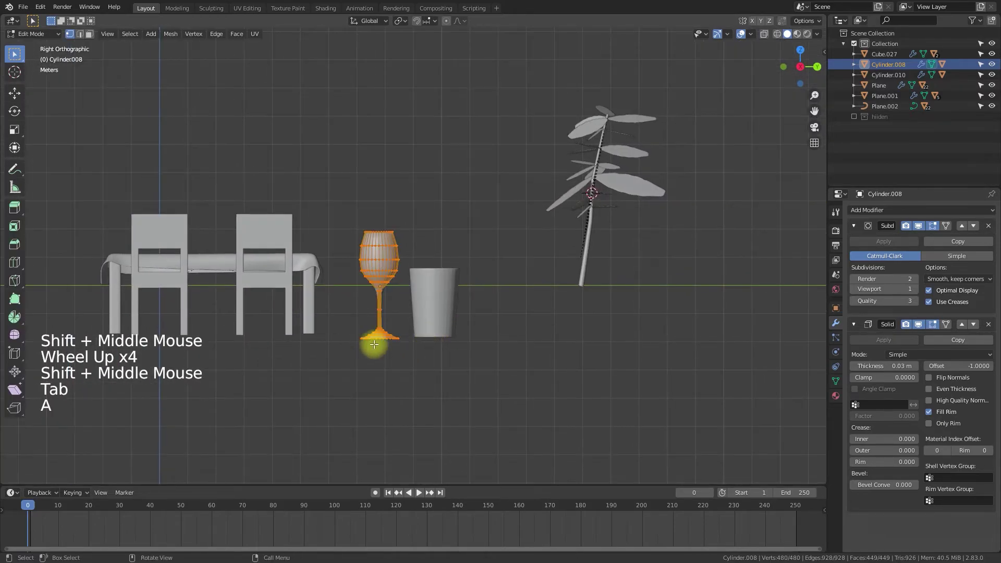
key("g")
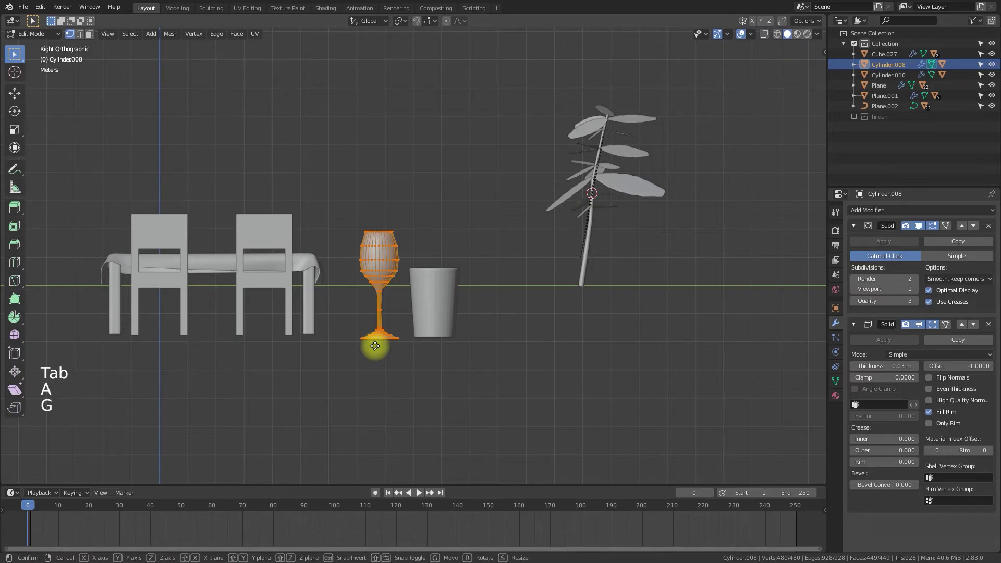
key("z")
right_click(379, 310)
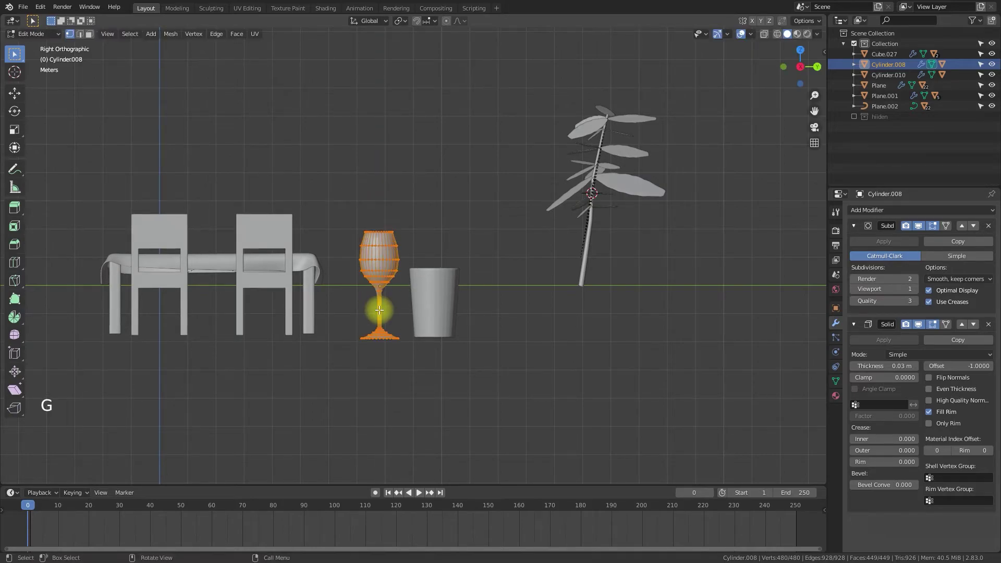
key("Tab")
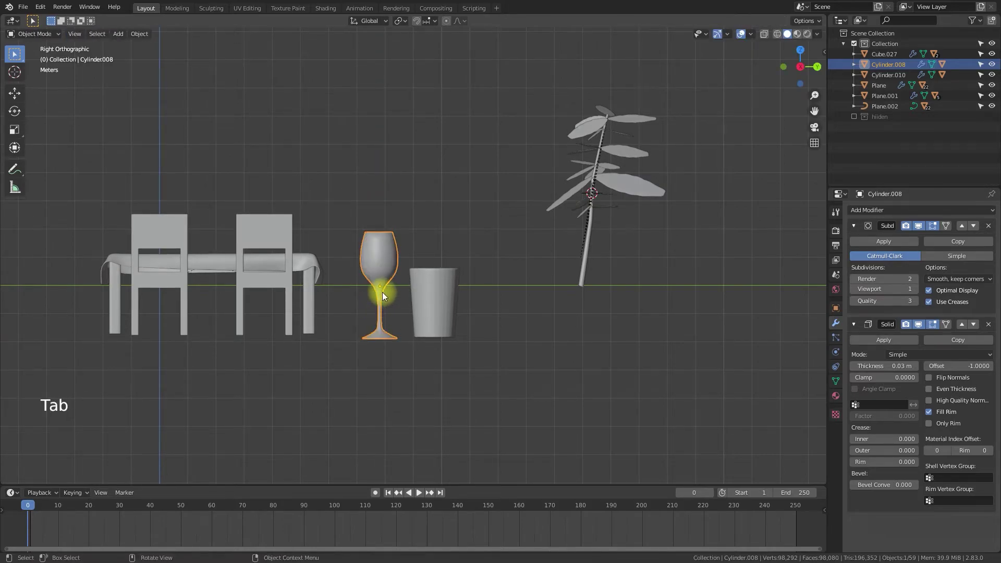
key("Tab")
middle_click_drag(383, 294, 398, 349)
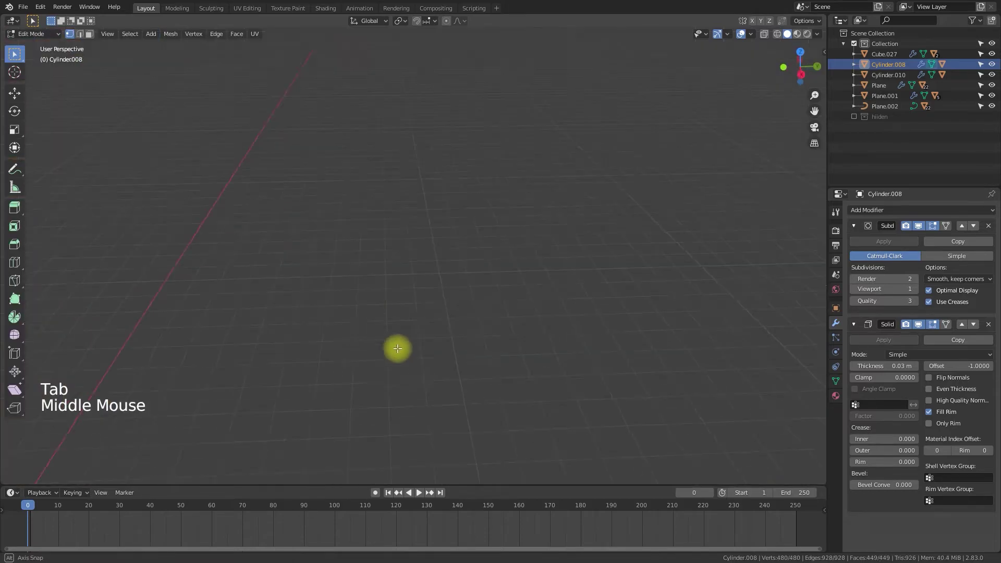
scroll(385, 345, "down", 5)
key("Tab")
In Edit Mode, raise all geometry of the wine glass and its liquid about 1.85 m along Z, bringing the base to the origin level.
mouse_move(418, 421)
middle_mouse_down("shift")
mouse_move(407, 302)
mouse_move(416, 420)
middle_mouse_up("shift")
left_click(414, 405)
left_click(411, 366, "shift")
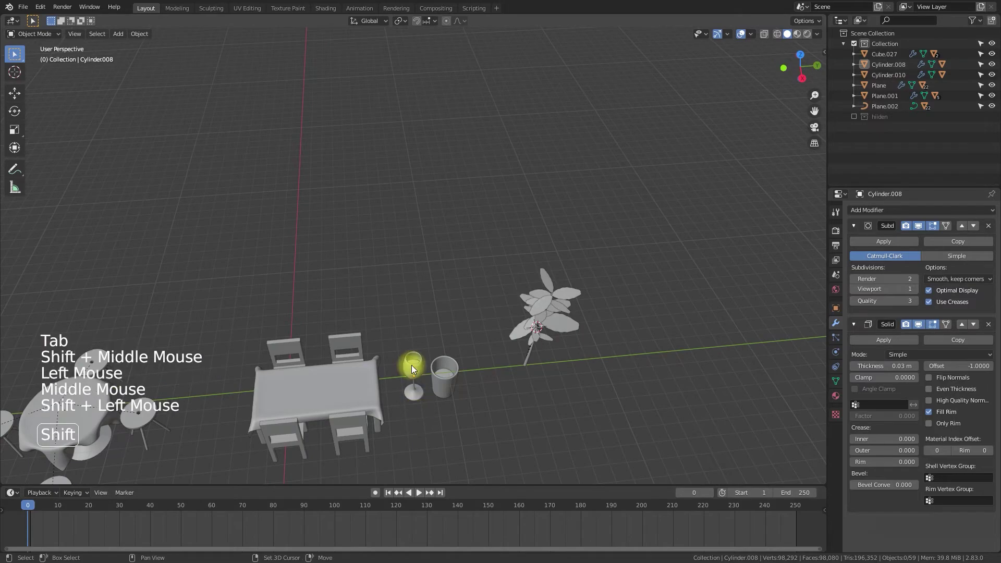
left_click(412, 362, "shift")
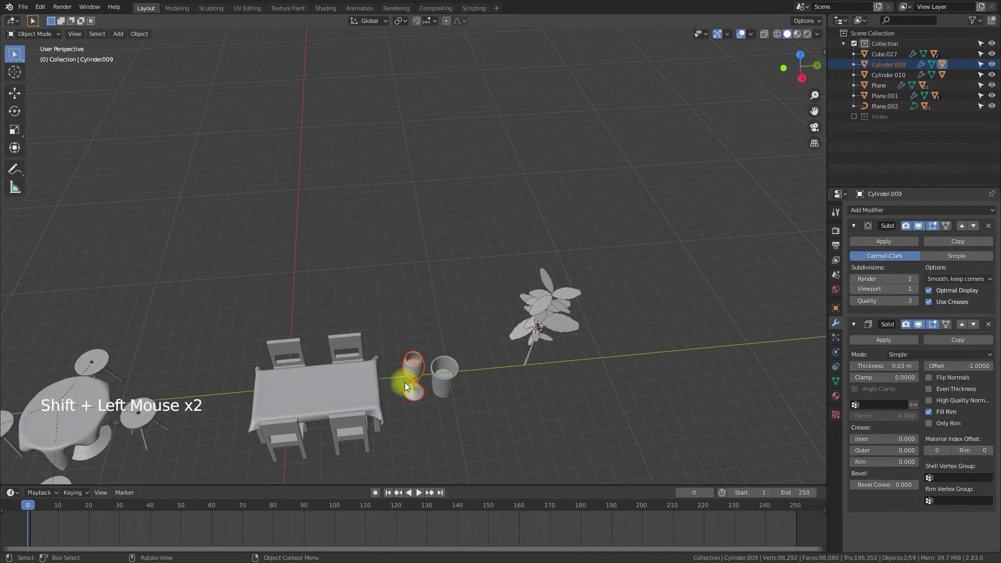
key("Tab")
key("KP_3")
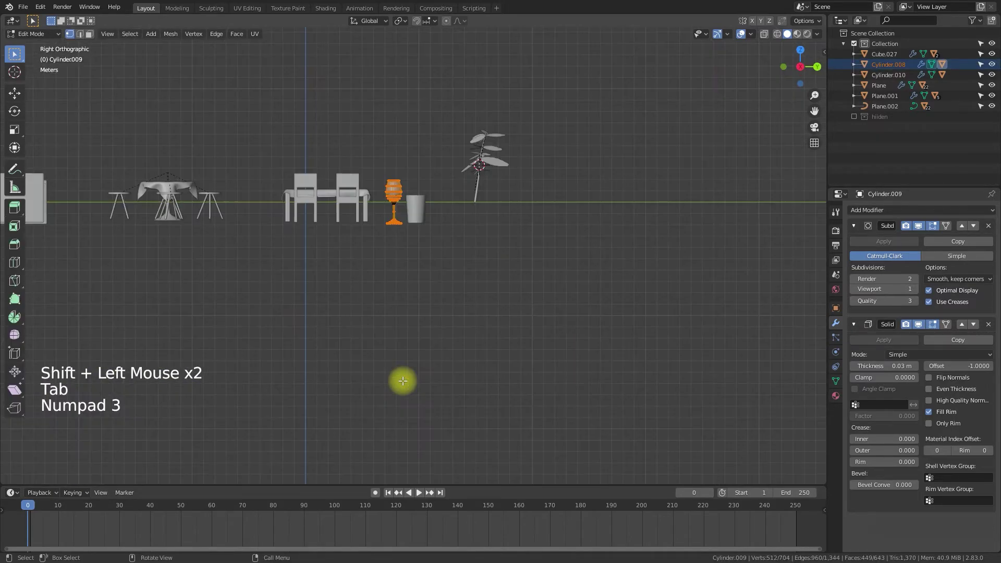
key("a")
scroll(401, 313, "up", 6)
middle_click_drag(393, 312, 432, 413, "shift")
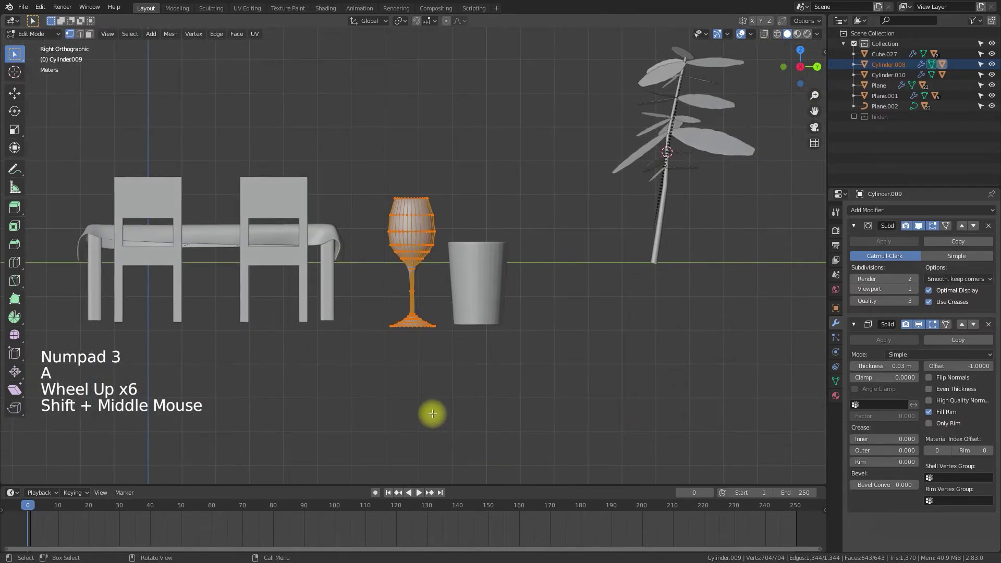
key("g")
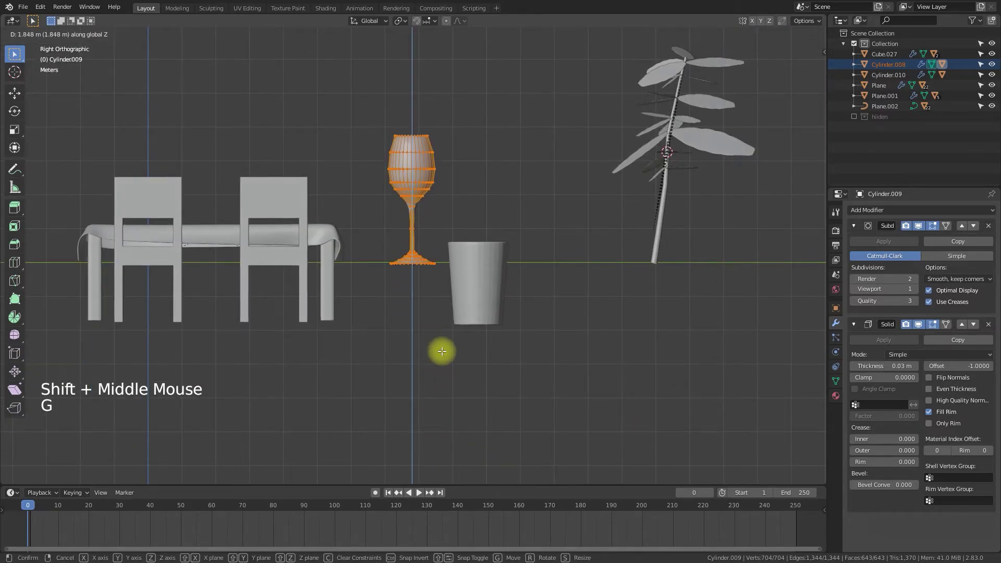
key("Tab")
In Edit Mode, raise all geometry of the tumbler and its inner liquid mesh about 1.16 m along Z.
left_click(483, 336)
left_click(478, 313)
key("Tab")
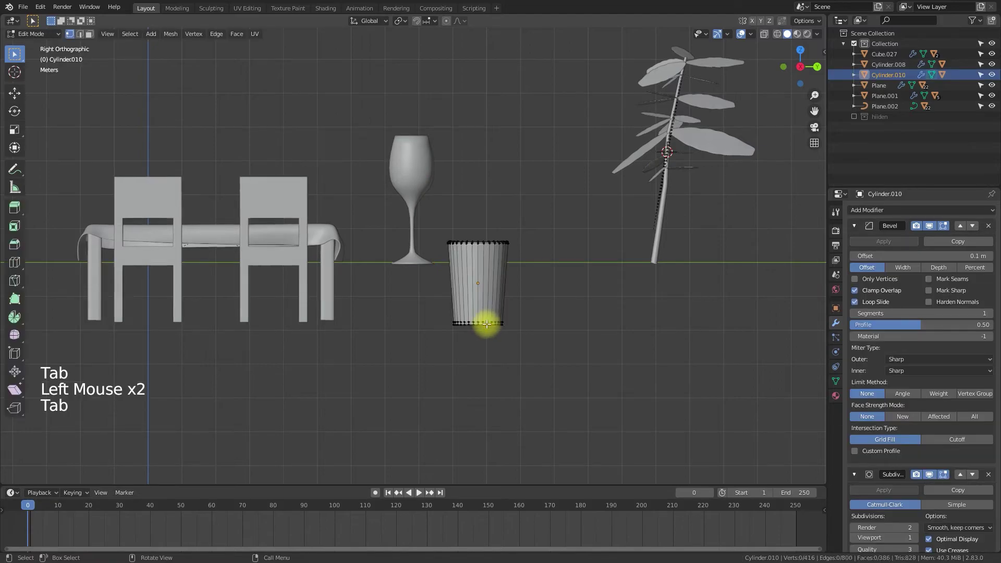
middle_click_drag(505, 308, 471, 348)
scroll(500, 352, "down", 5)
key("Tab")
left_click(431, 374, "shift")
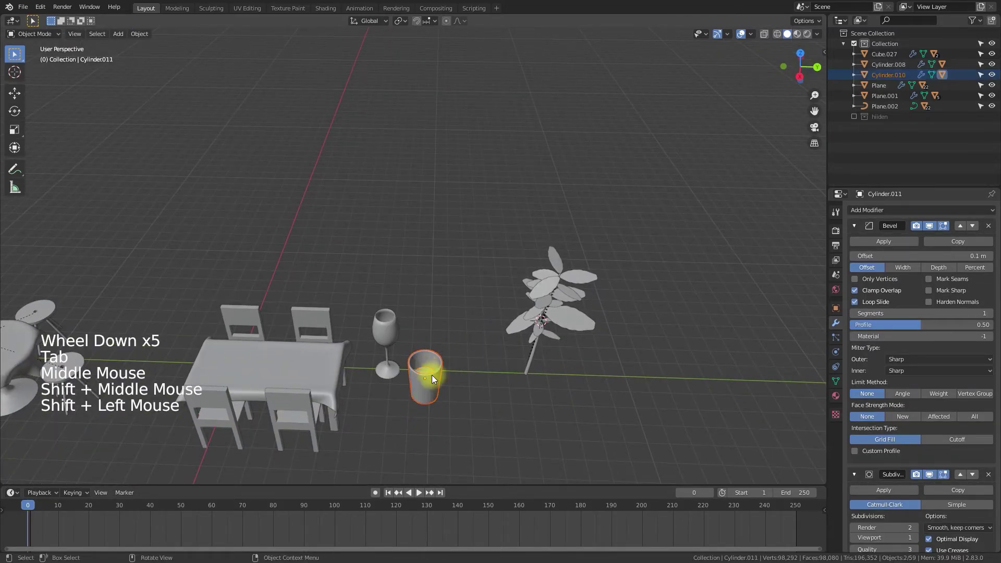
key("Tab")
key("KP_3")
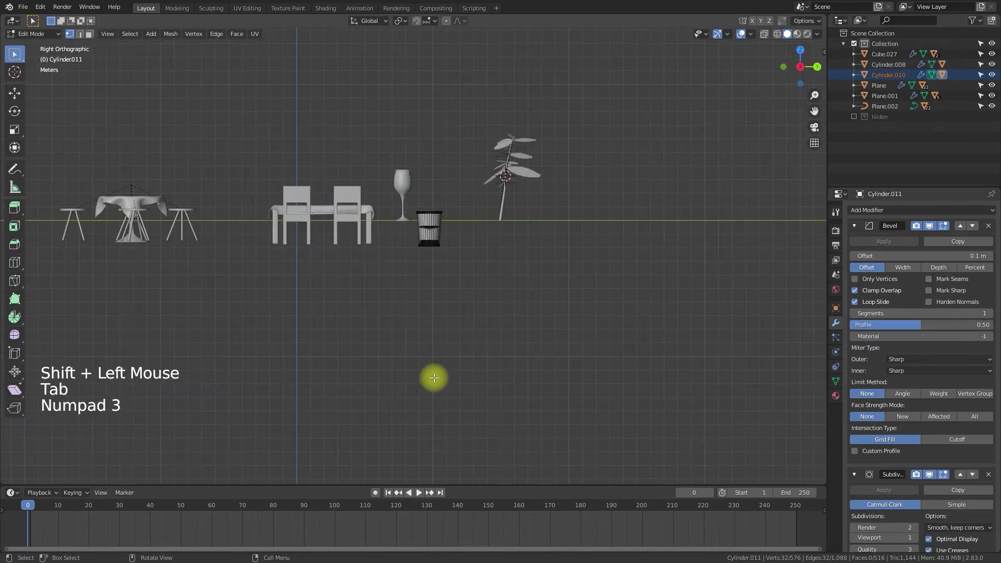
key("a")
scroll(477, 276, "up", 2)
scroll(467, 252, "up", 2, "shift")
middle_click_drag(465, 248, 440, 314, "shift")
scroll(449, 331, "up", 6)
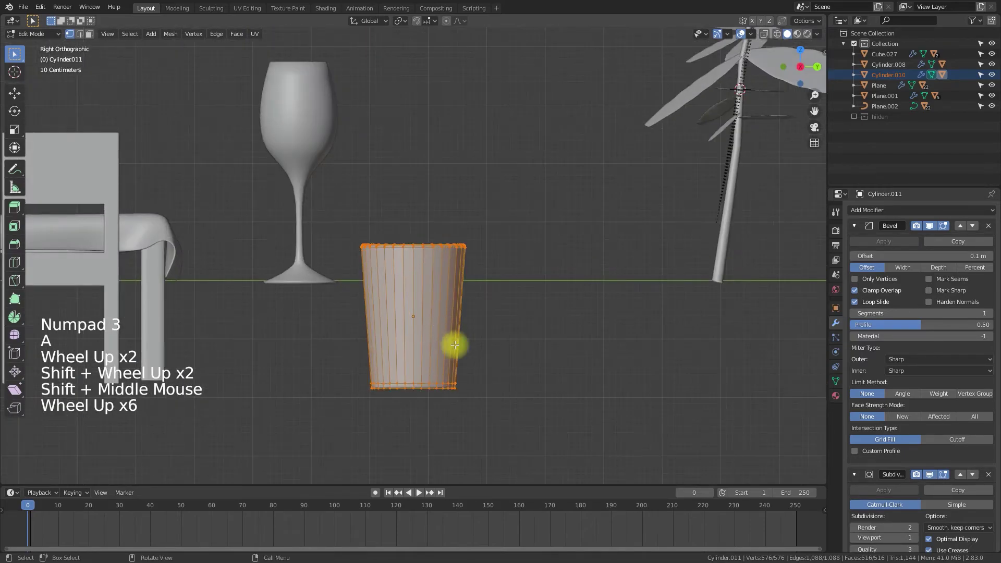
key("g")
key("z")
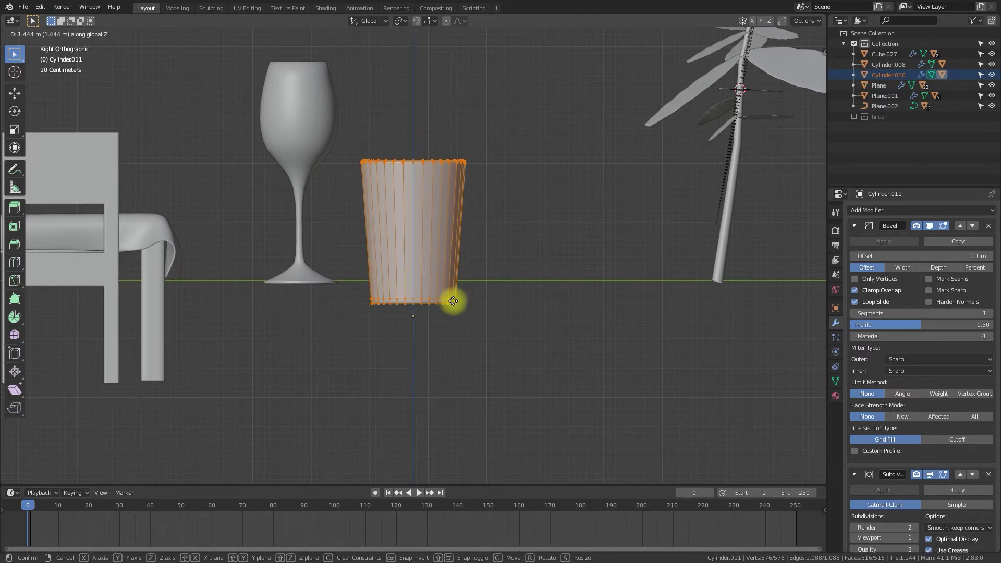
left_click(452, 305)
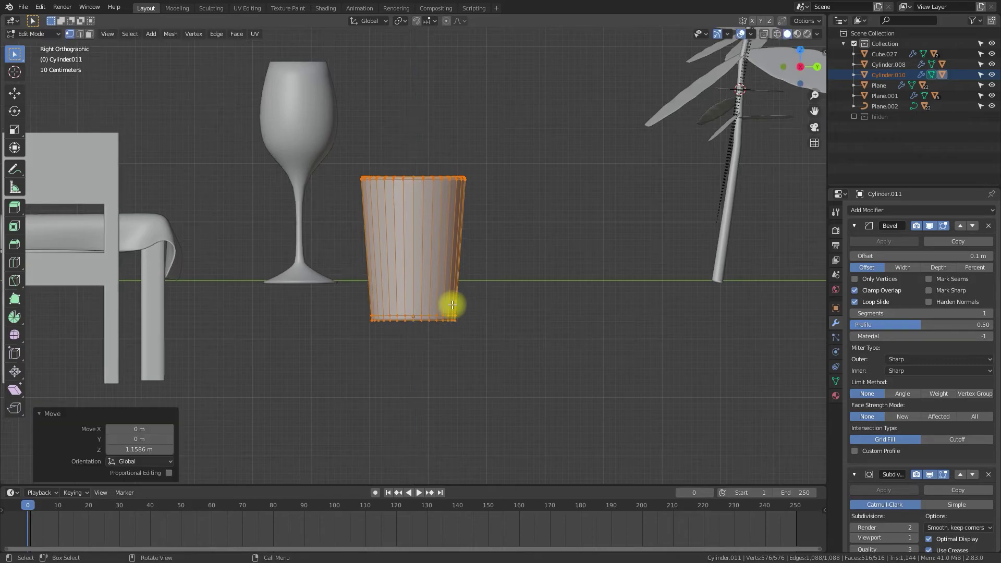
left_click(510, 308)
key("Tab")
Snap the 3D cursor to the rectangular table's tablecloth.
scroll(431, 328, "down", 5)
middle_click_drag(431, 328, 575, 170)
scroll(412, 359, "down", 6)
scroll(392, 398, "up", 1)
left_click(371, 381)
scroll(389, 387, "up", 5)
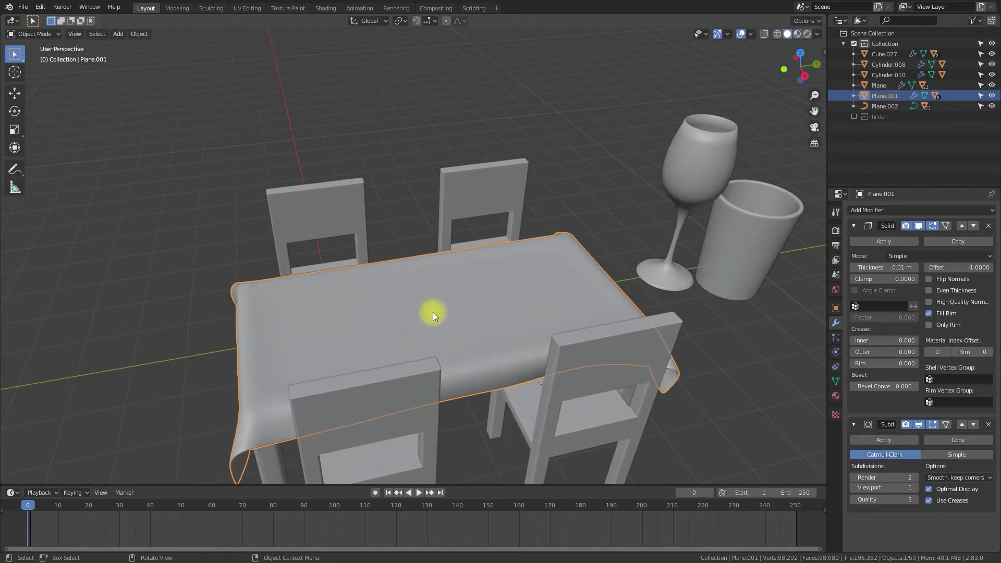
key("shift+s")
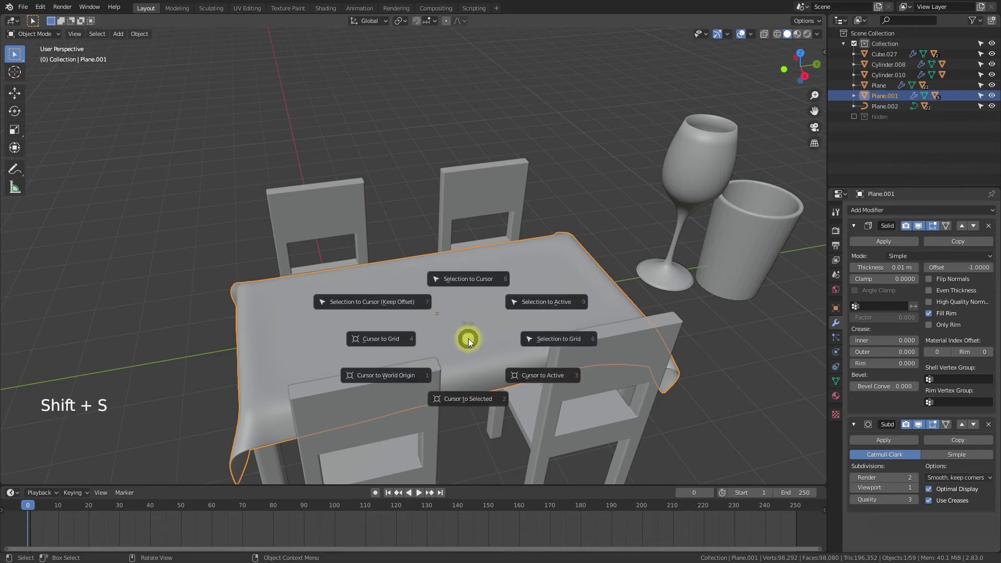
left_click(464, 399)
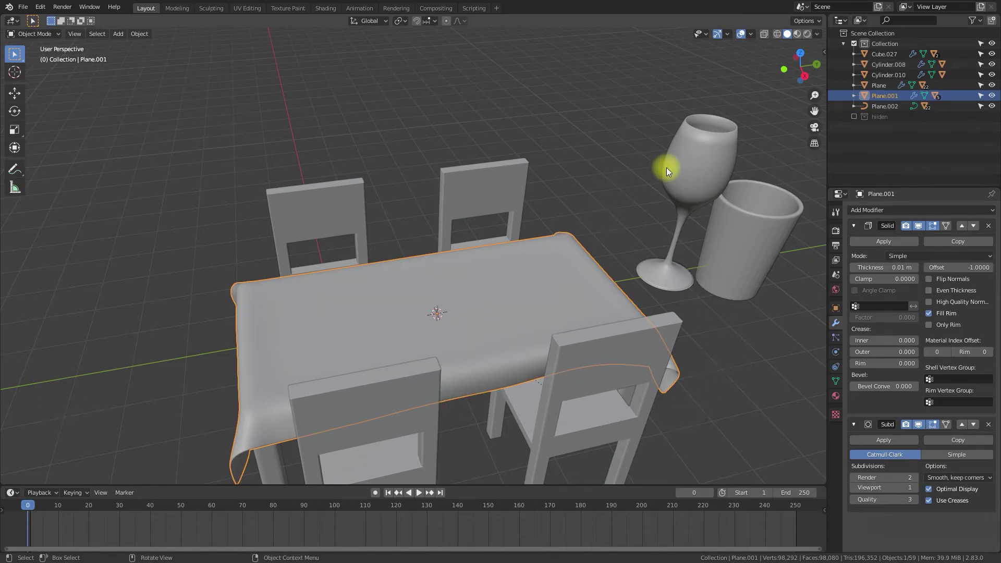
left_click(686, 181)
middle_click_drag(711, 224, 680, 257)
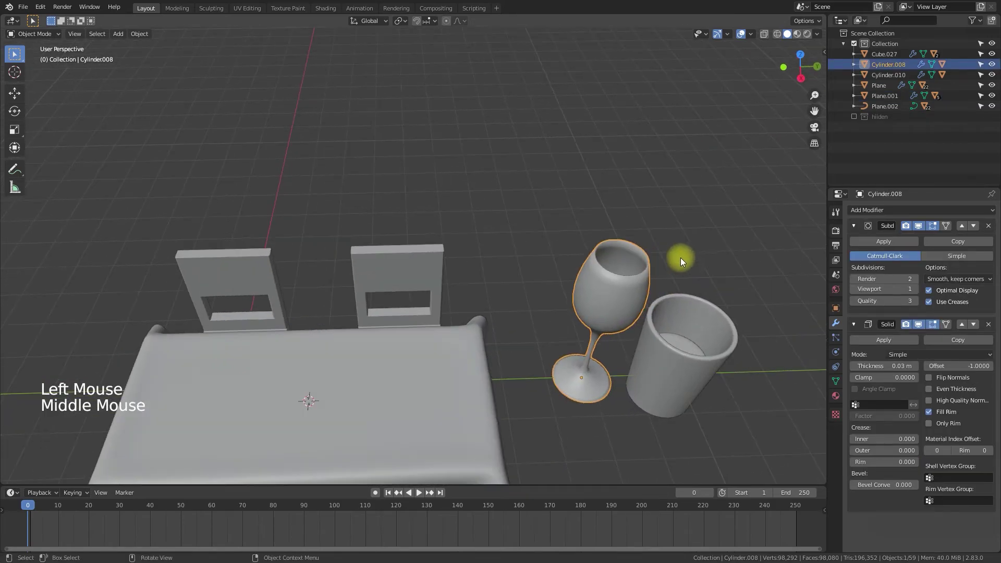
middle_click_drag(624, 277, 484, 311)
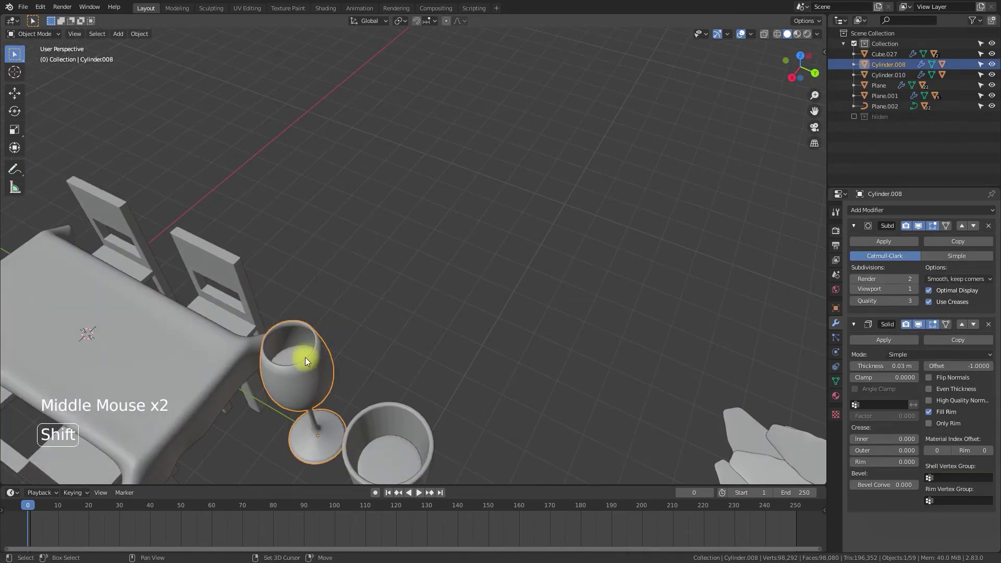
middle_click_drag(366, 367, 456, 322)
key("shift+s")
left_click(718, 112)
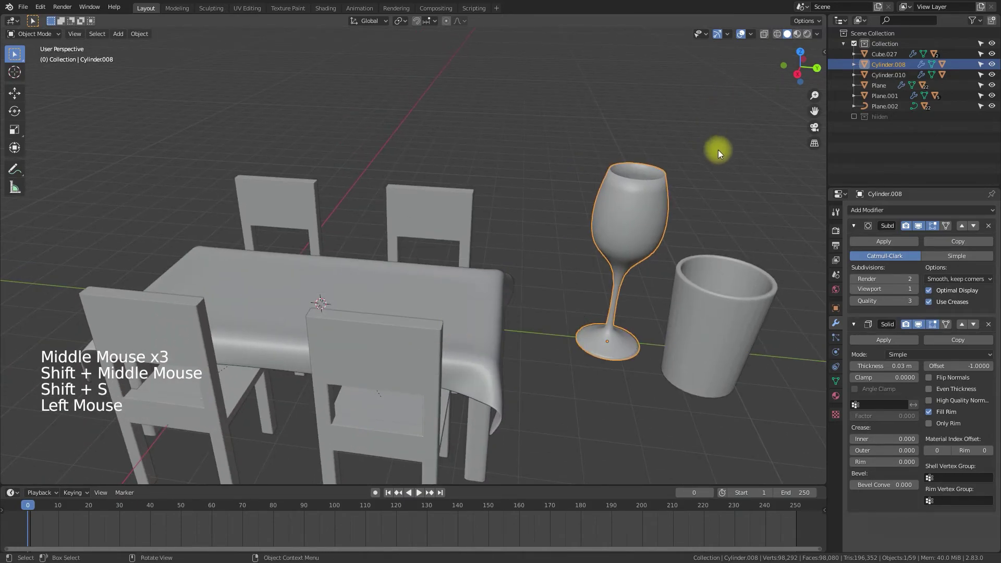
middle_click_drag(718, 149, 674, 216)
left_click(365, 463)
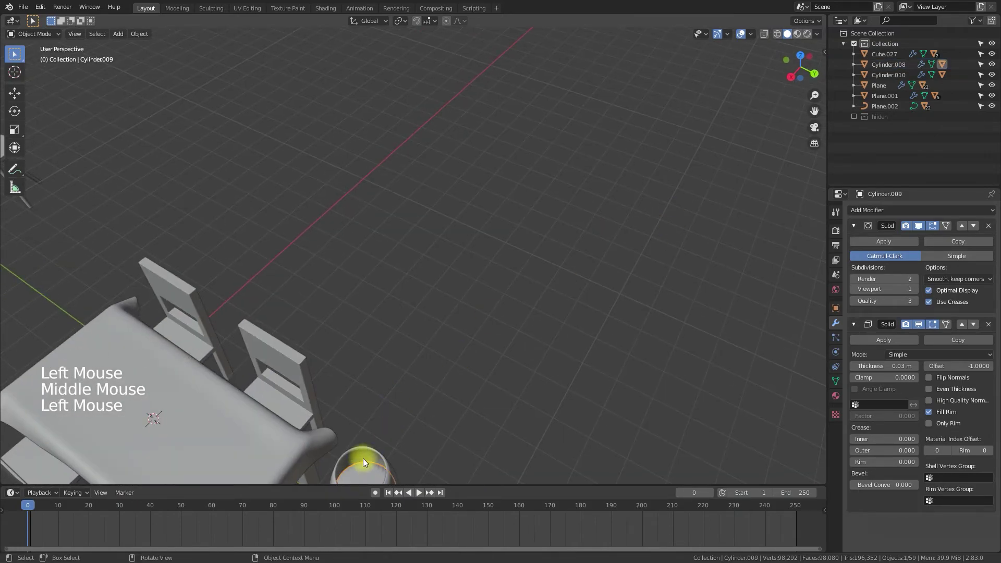
left_click(355, 455)
key("g")
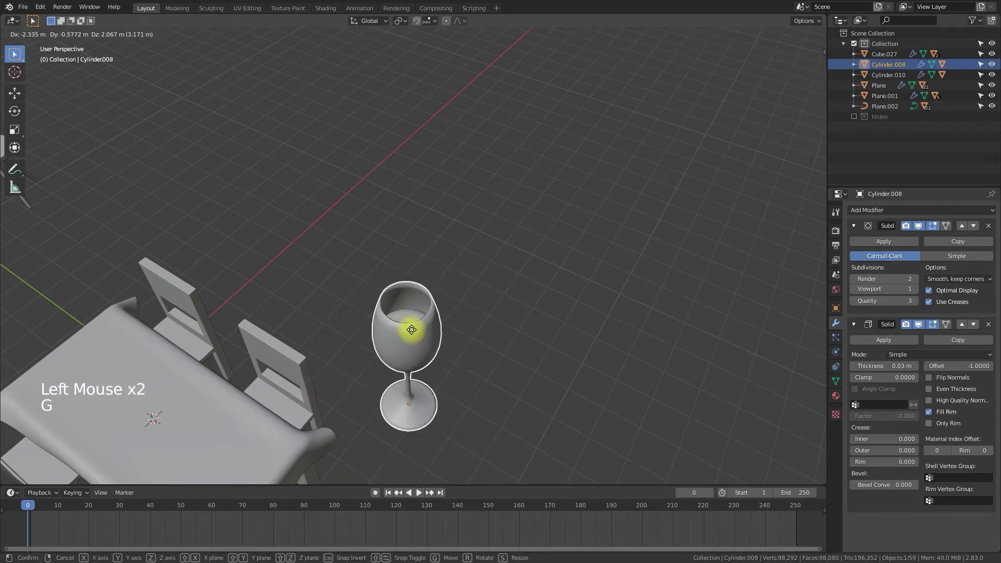
right_click(447, 406)
Snap the wine glass to the 3D cursor on the rectangular table's tablecloth and scale it down to tableware size.
scroll(451, 418, "down", 3)
middle_click_drag(456, 438, 511, 371)
scroll(470, 416, "up", 2)
scroll(464, 318, "up", 1, "shift")
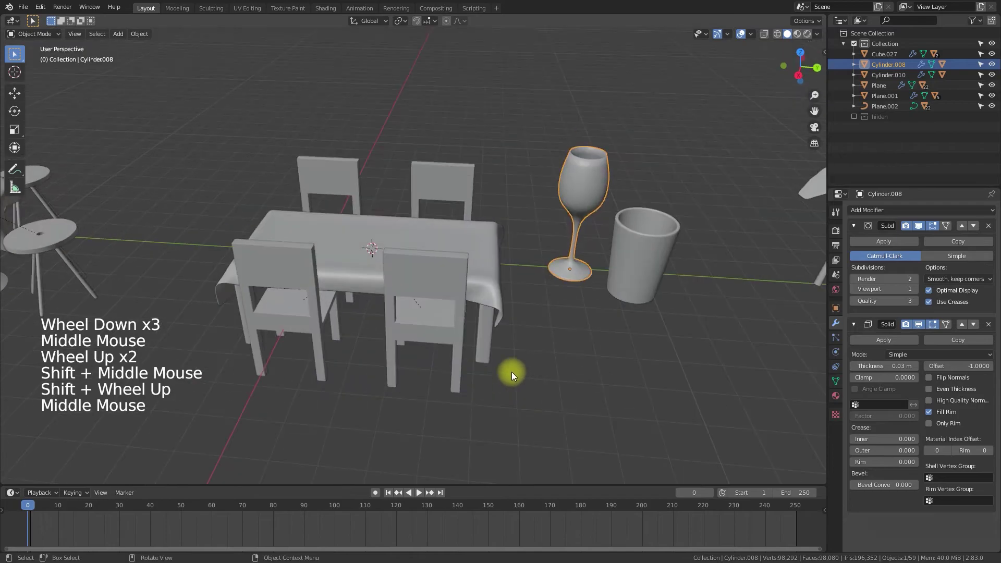
key("shift+s")
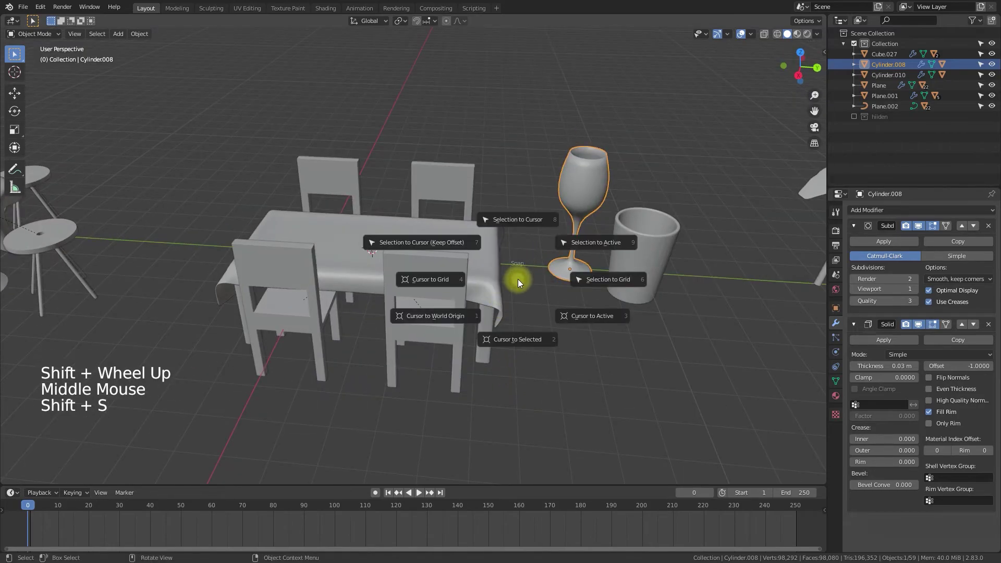
left_click(516, 217)
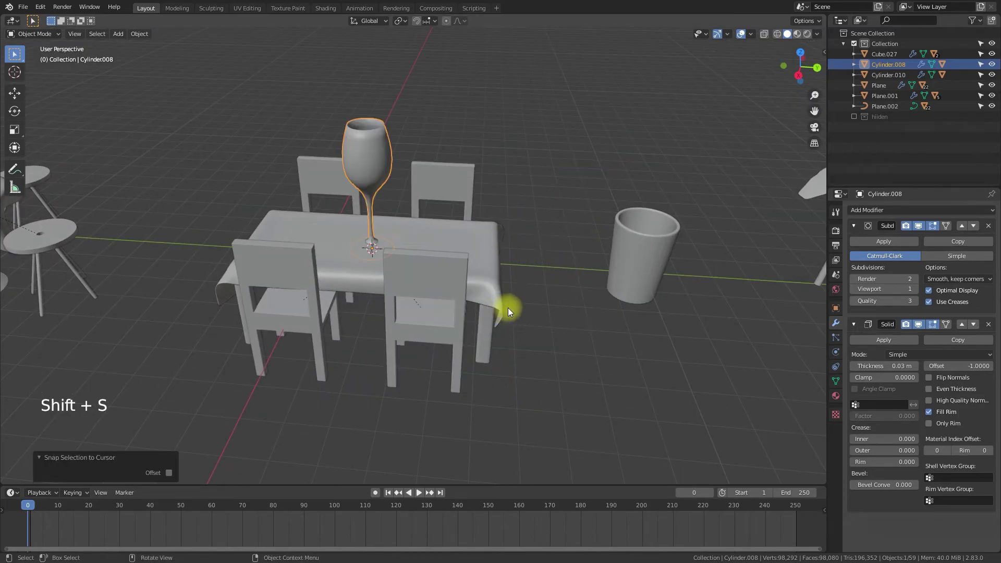
key("s")
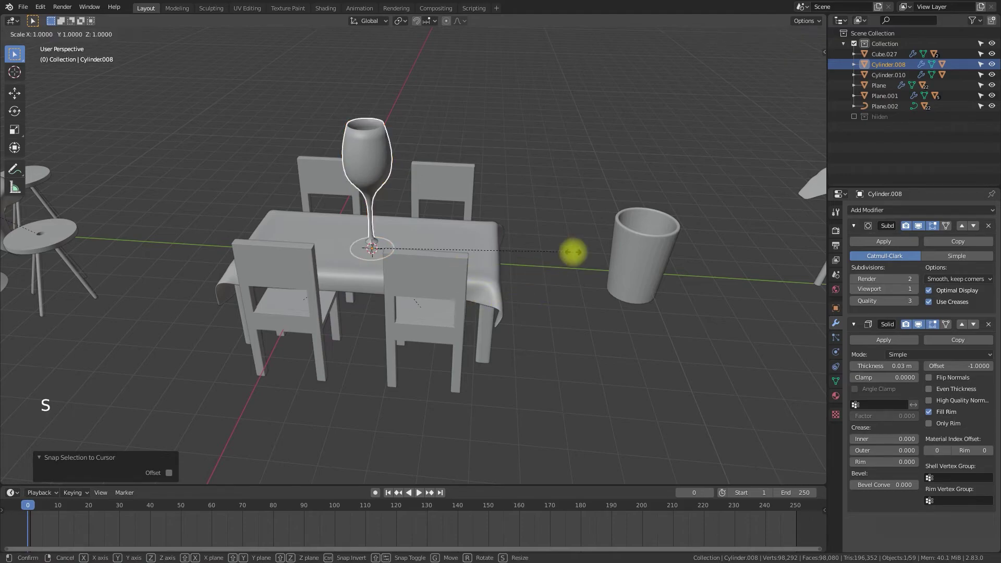
left_click(425, 268)
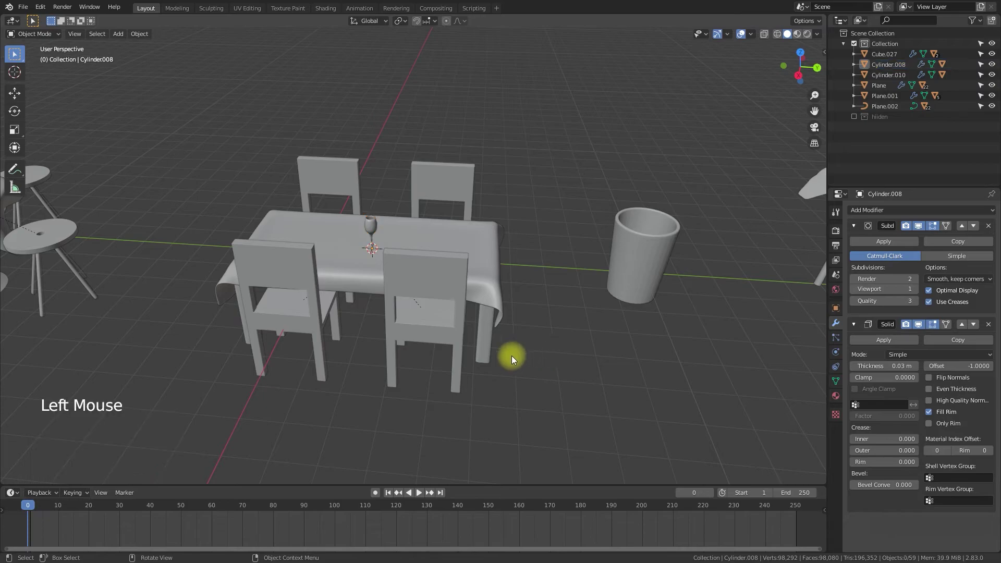
Raise the wine glass about 0.25 m along Z so its foot sits on the tablecloth.
scroll(488, 346, "up", 4)
middle_click_drag(488, 346, 437, 354)
scroll(418, 286, "down", 4)
middle_click_drag(418, 286, 545, 343, "shift")
scroll(495, 328, "up", 1)
scroll(386, 329, "up", 4)
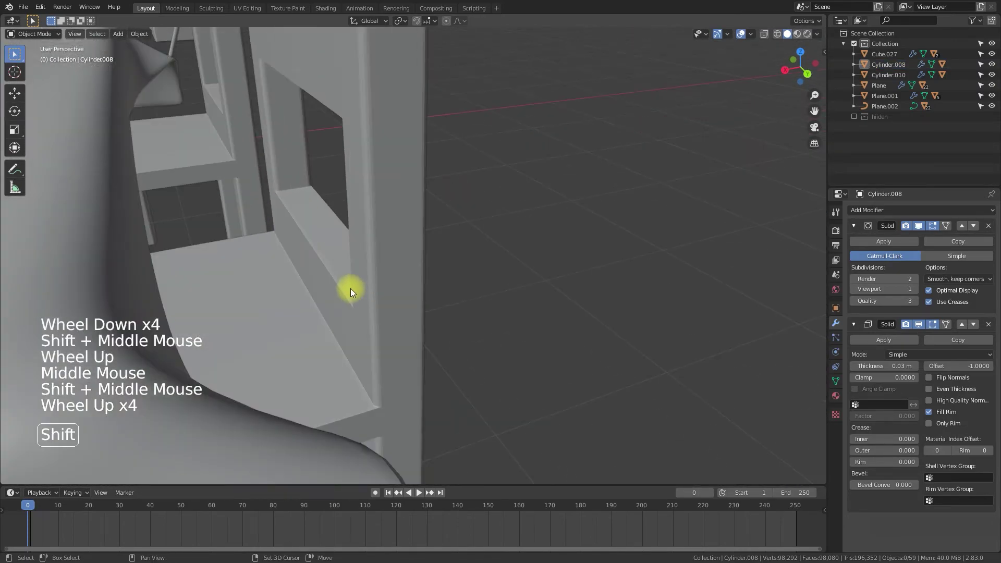
middle_click_drag(350, 289, 473, 350, "shift")
left_click(327, 150)
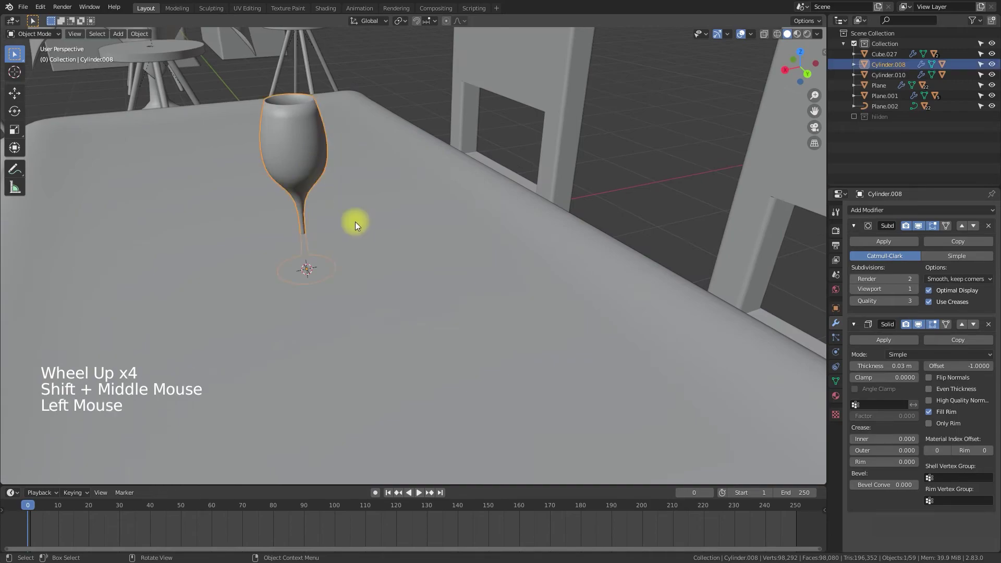
key("g")
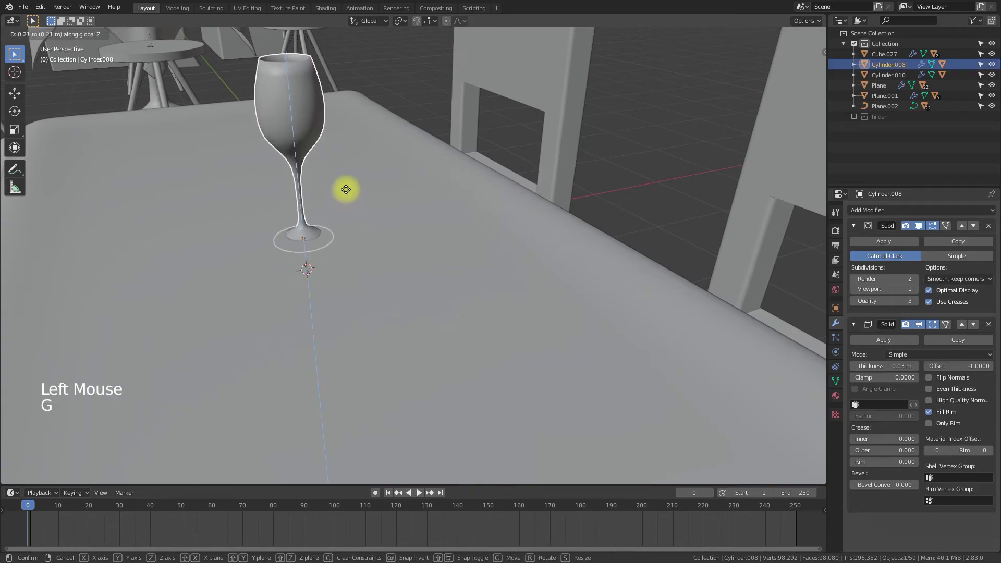
left_click(344, 185)
Scale the wine glass uniformly by about 0.868.
scroll(365, 234, "down", 5)
middle_click_drag(376, 258, 584, 249)
key("s")
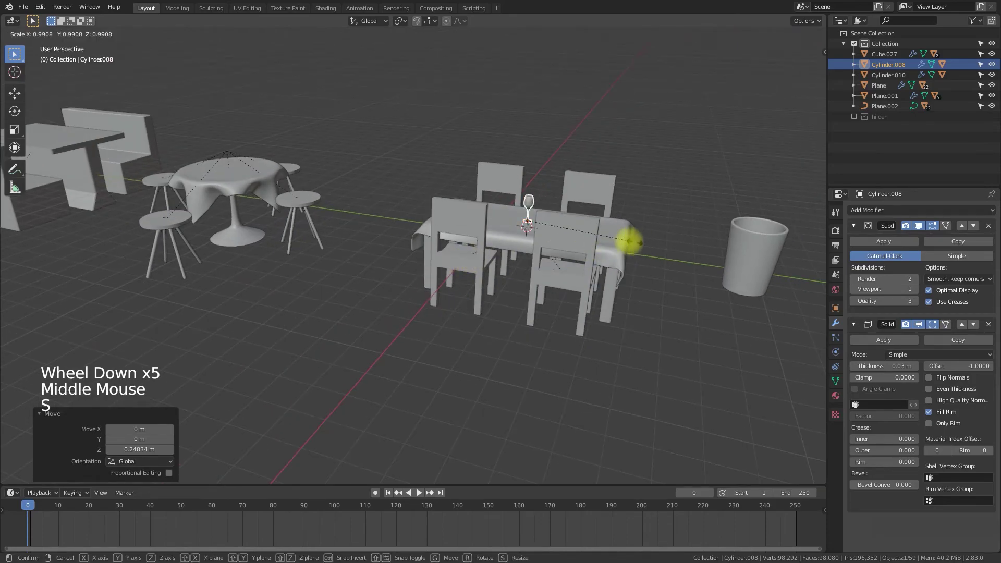
left_click(621, 240)
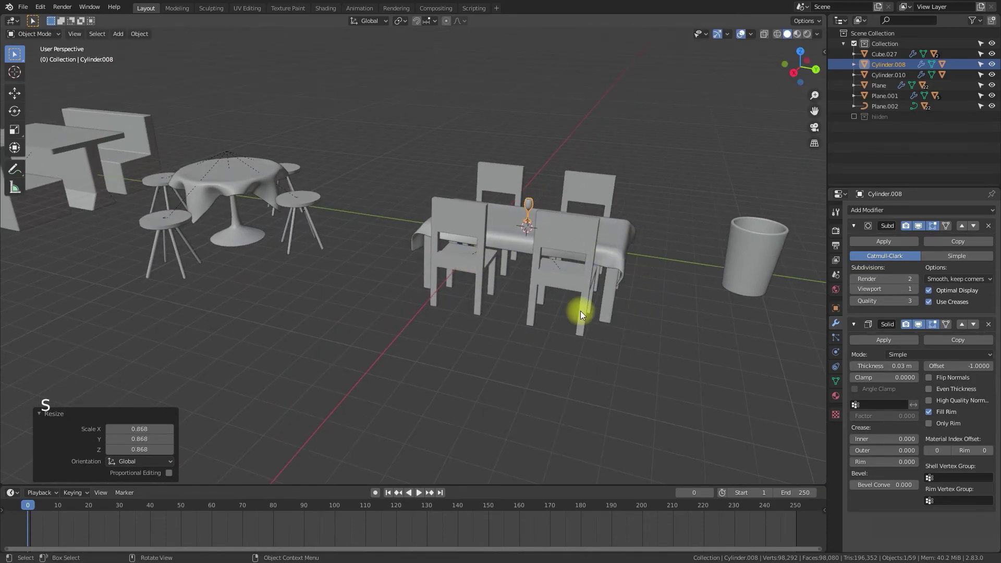
In top view, move the wine glass and its liquid about -0.80 m in X and 1.39 m in Y, keeping Z locked.
key("KP_7")
middle_click_drag(559, 255, 458, 311, "shift")
scroll(458, 361, "up", 7)
left_click(476, 207, "shift")
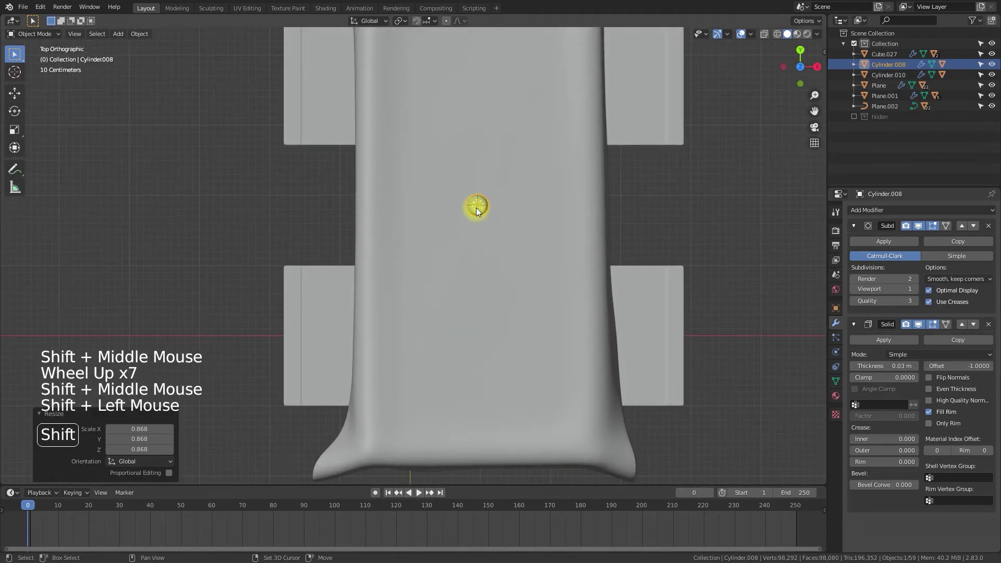
scroll(514, 198, "down", 1)
middle_click_drag(514, 196, 492, 247, "shift")
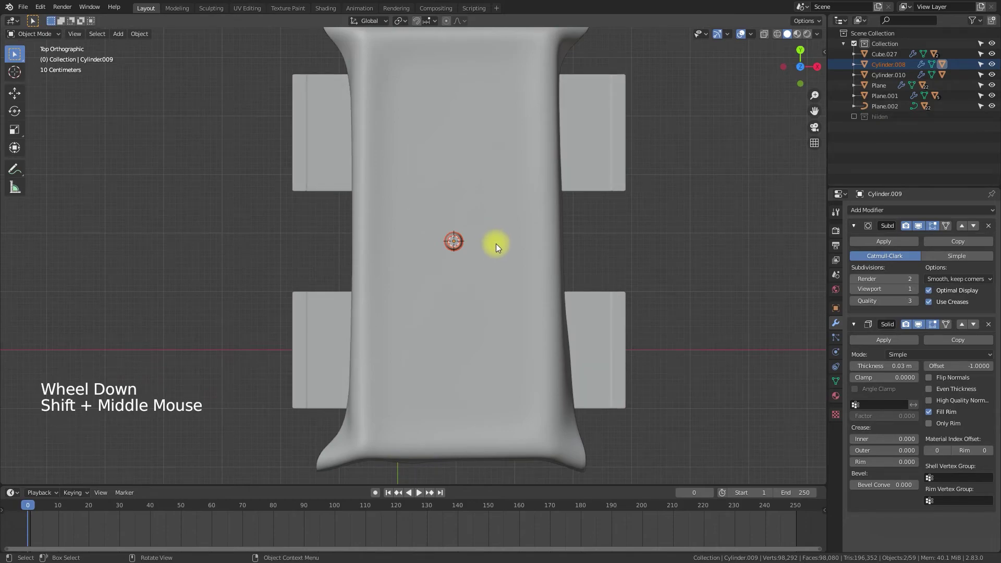
key("g")
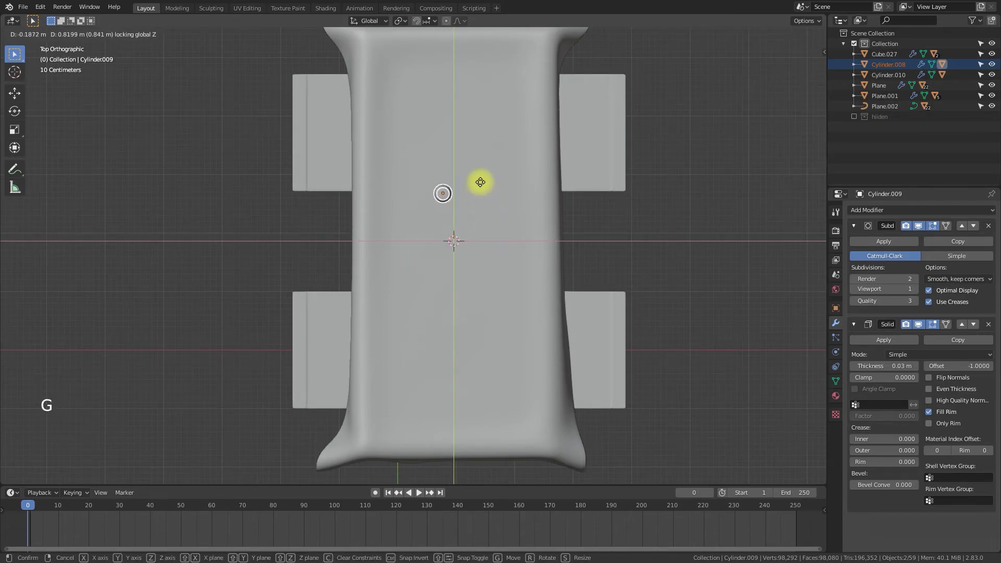
left_click(449, 162)
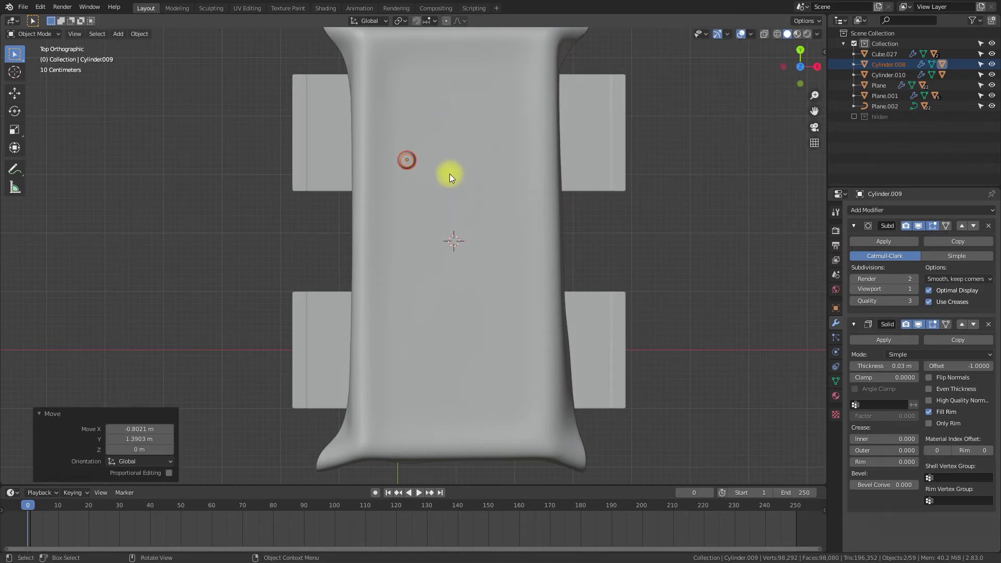
Make three linked duplicates of the wine glass with its liquid, placing one at each remaining seat without changing their height.
key("alt+d")
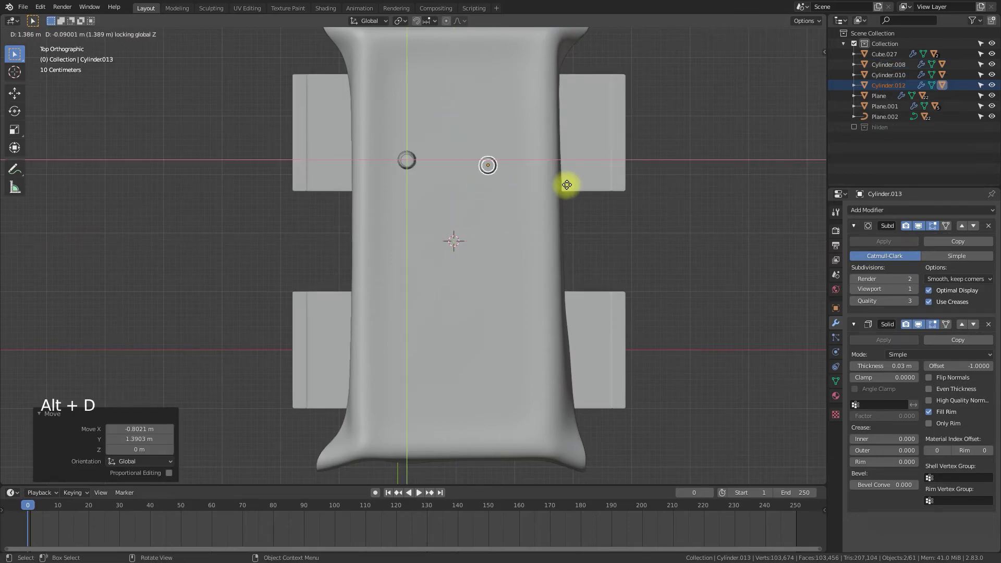
left_click(572, 124)
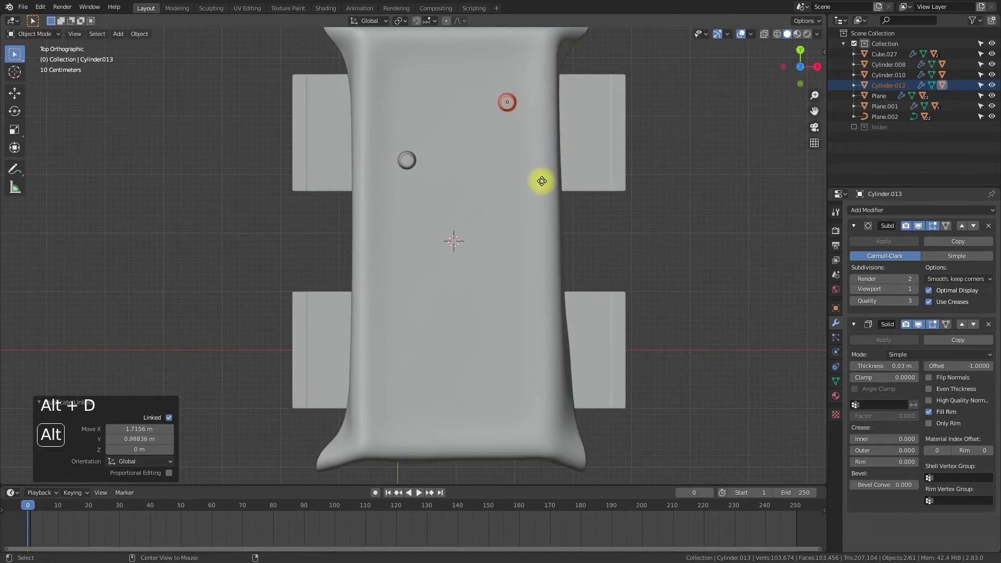
key("alt+d")
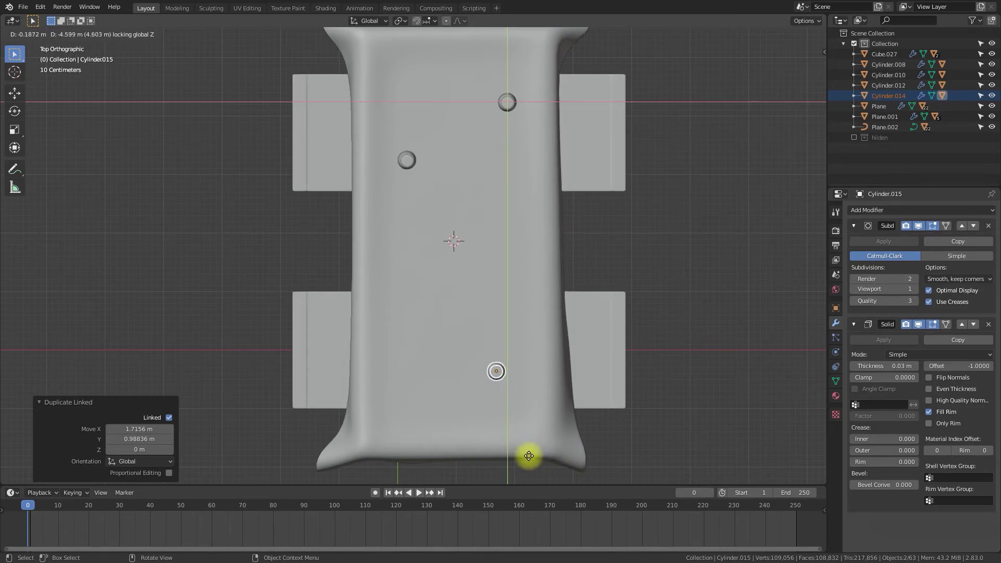
left_click(534, 468)
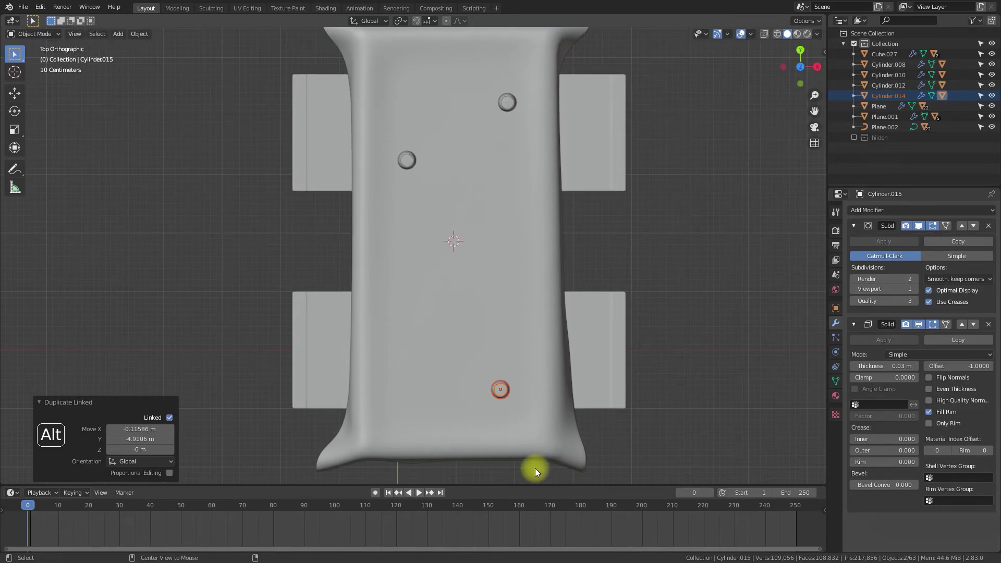
key("alt+d")
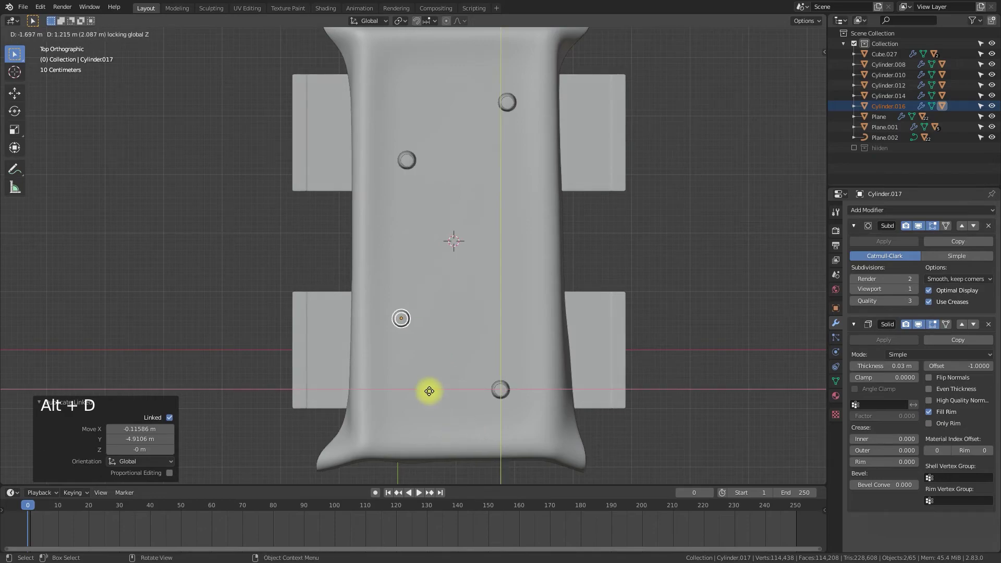
left_click(432, 395)
middle_click_drag(651, 424, 471, 357)
scroll(503, 351, "down", 6)
left_click(463, 343)
scroll(463, 329, "up", 5)
middle_click_drag(465, 314, 481, 330)
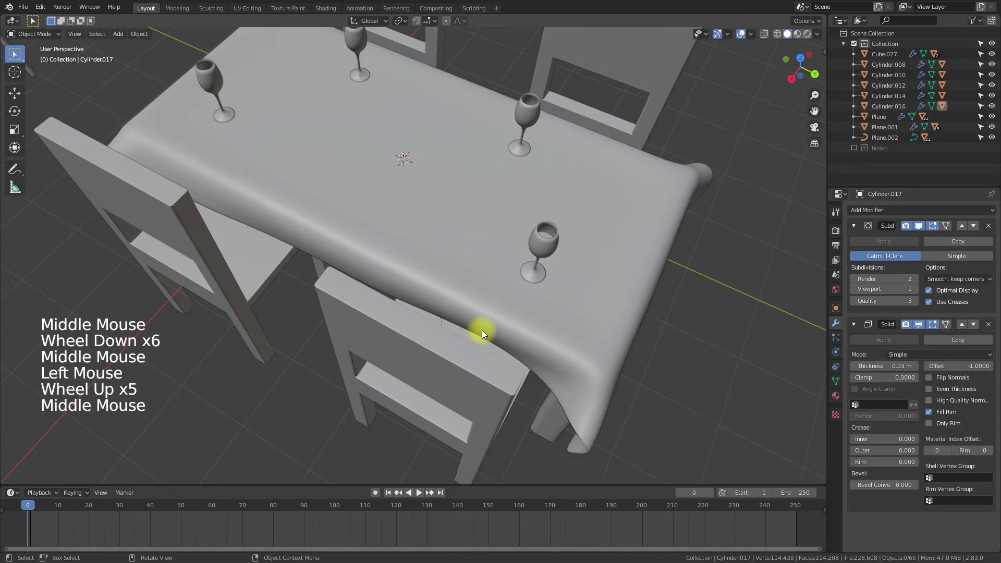
Parent all four wine glasses and their liquids to the rectangular table's tablecloth as Object (Keep Transform).
key("KP_7")
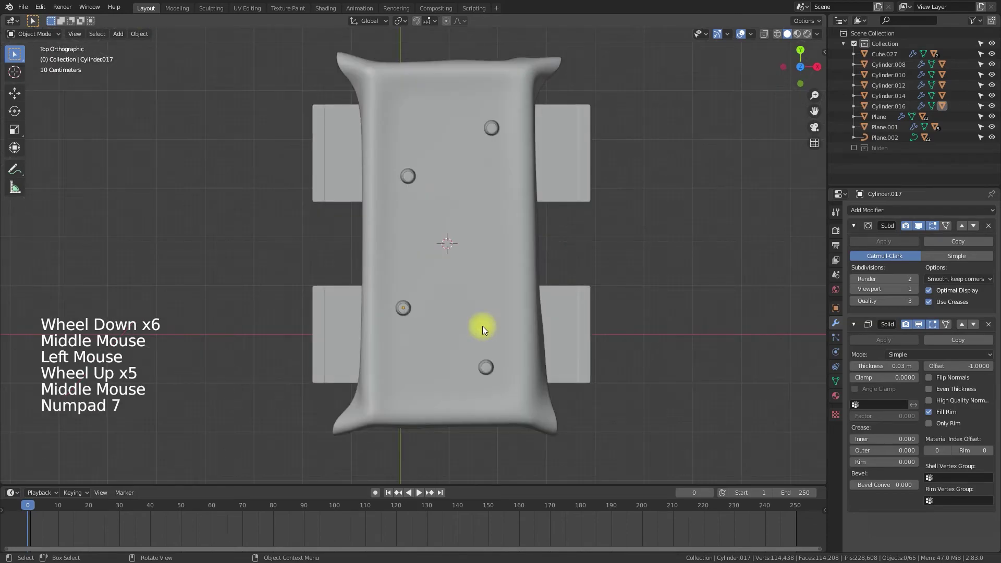
left_click(486, 371)
left_click(486, 370, "shift")
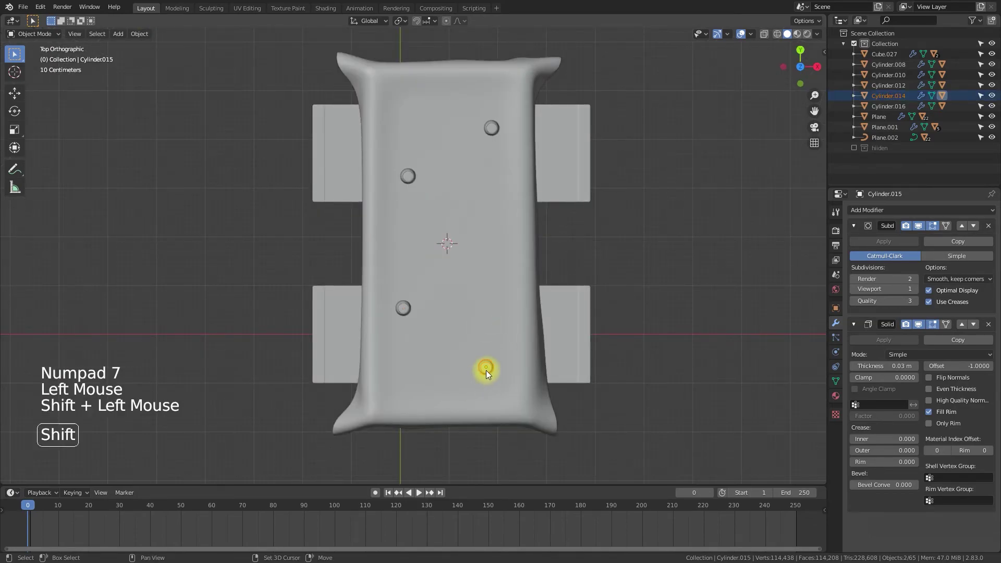
left_click(402, 308, "shift")
left_click(402, 308, "shift")
left_click(402, 308, "shift")
key("ctrl+z")
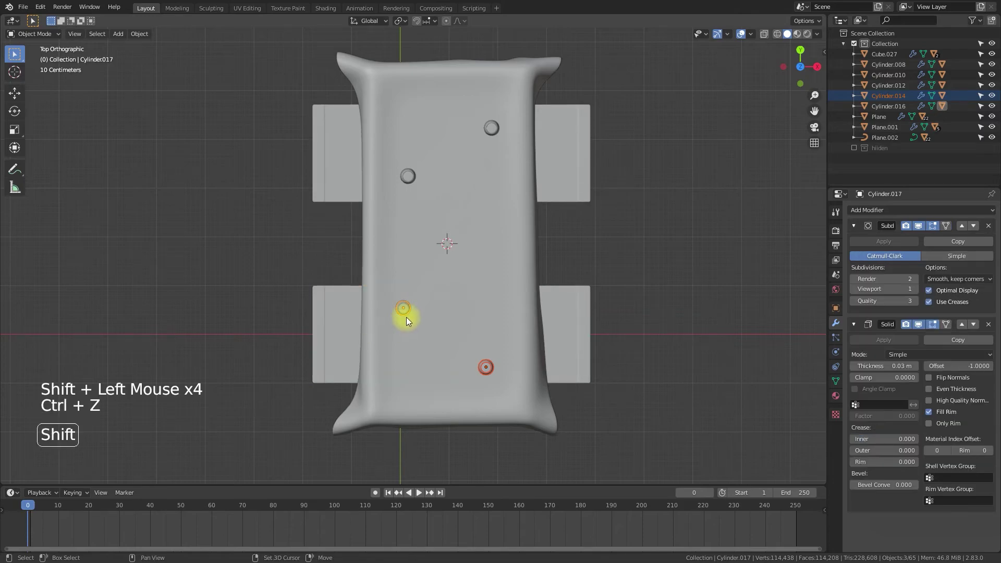
scroll(411, 312, "up", 4)
middle_click_drag(411, 311, 392, 334, "shift")
left_click(391, 331, "shift")
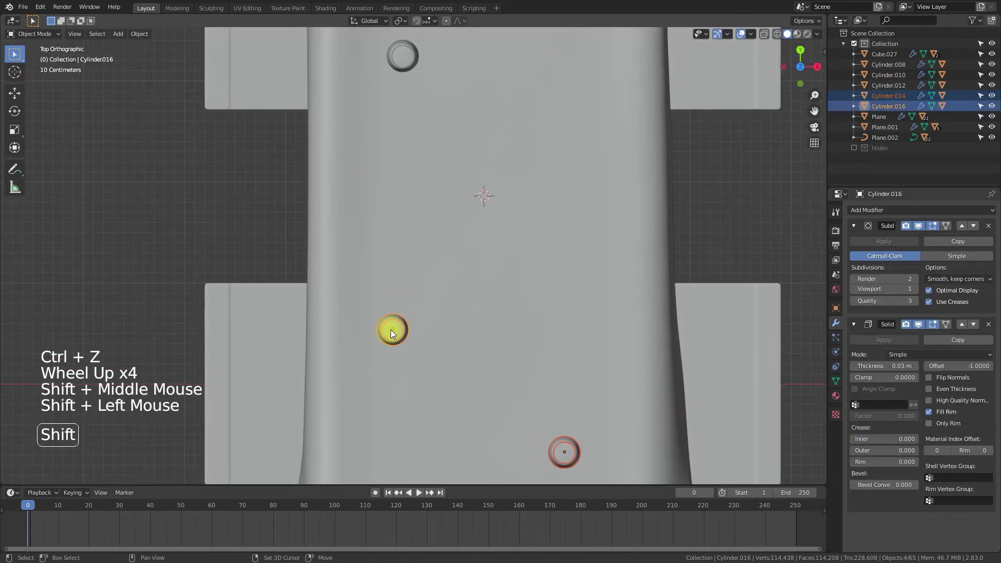
middle_click_drag(413, 109, 392, 227, "shift")
left_click(379, 167, "shift")
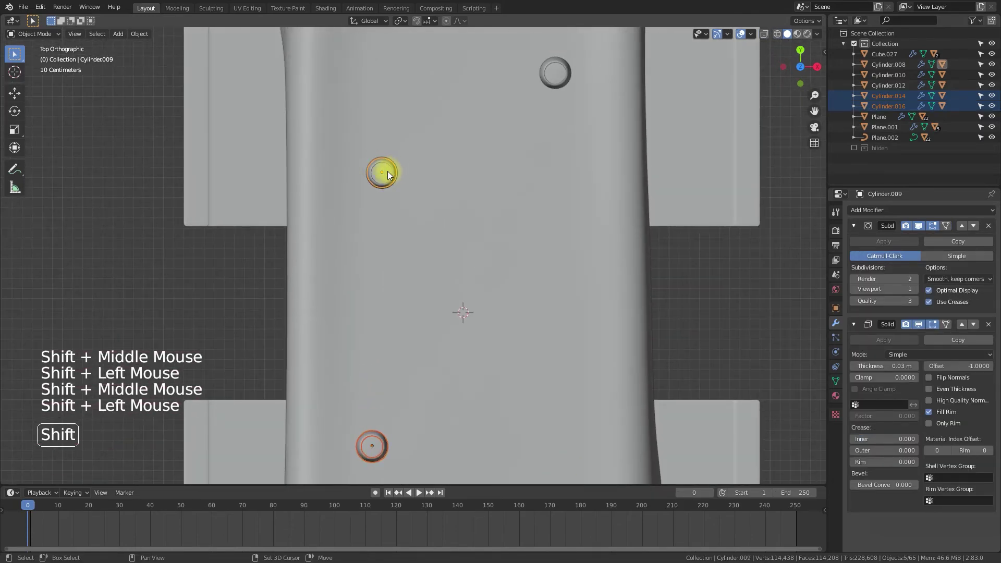
left_click(386, 171, "shift")
left_click(554, 75, "shift")
left_click(556, 76, "shift")
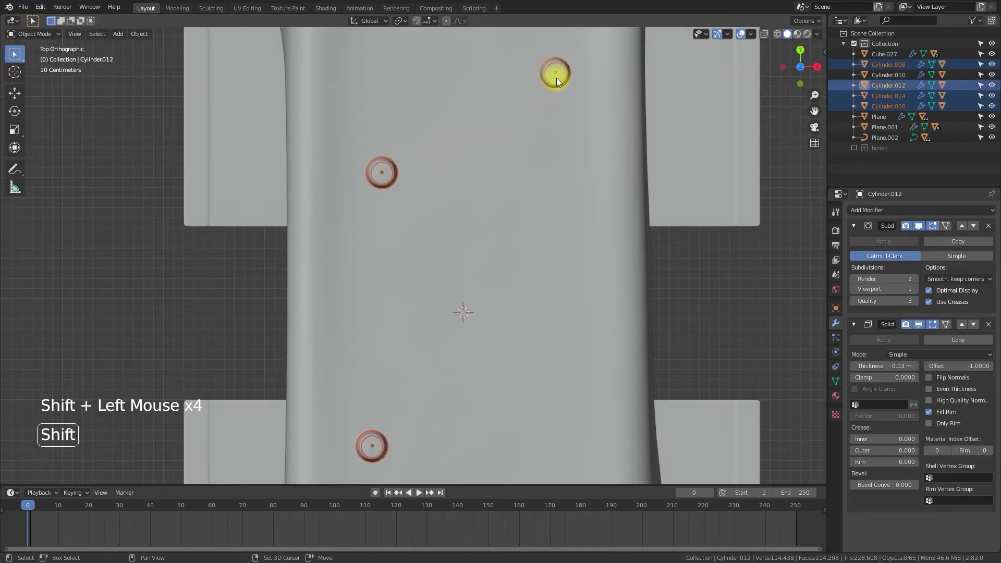
left_click(599, 321, "shift")
scroll(599, 321, "down", 4)
middle_click_drag(604, 318, 592, 272)
scroll(646, 277, "down", 3)
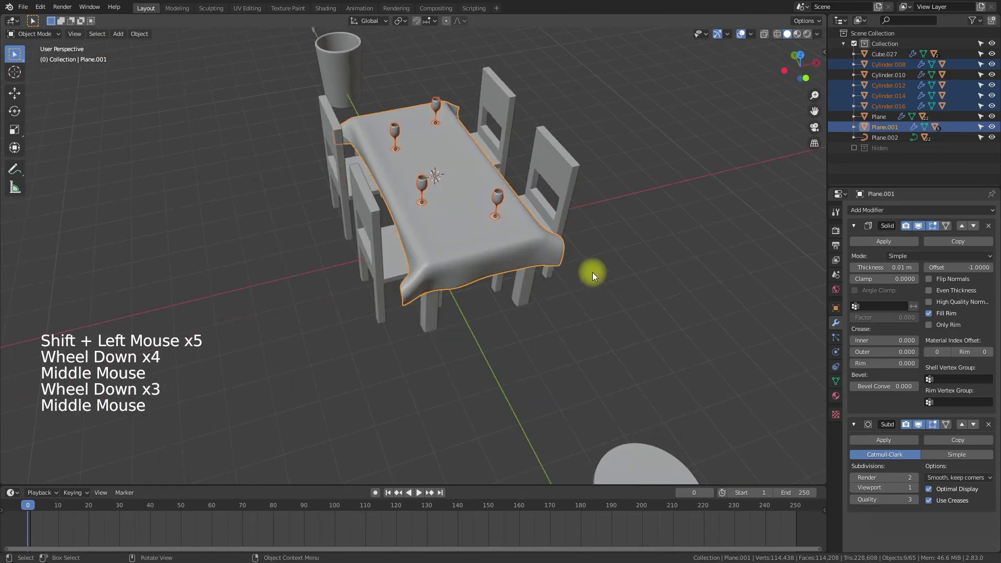
key("ctrl+p")
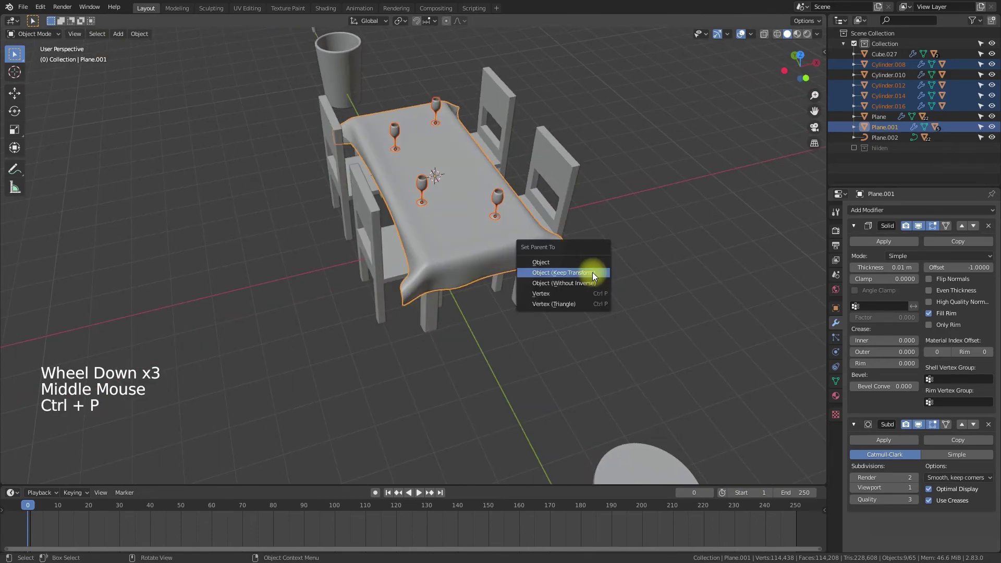
left_click(594, 274)
left_click(590, 296)
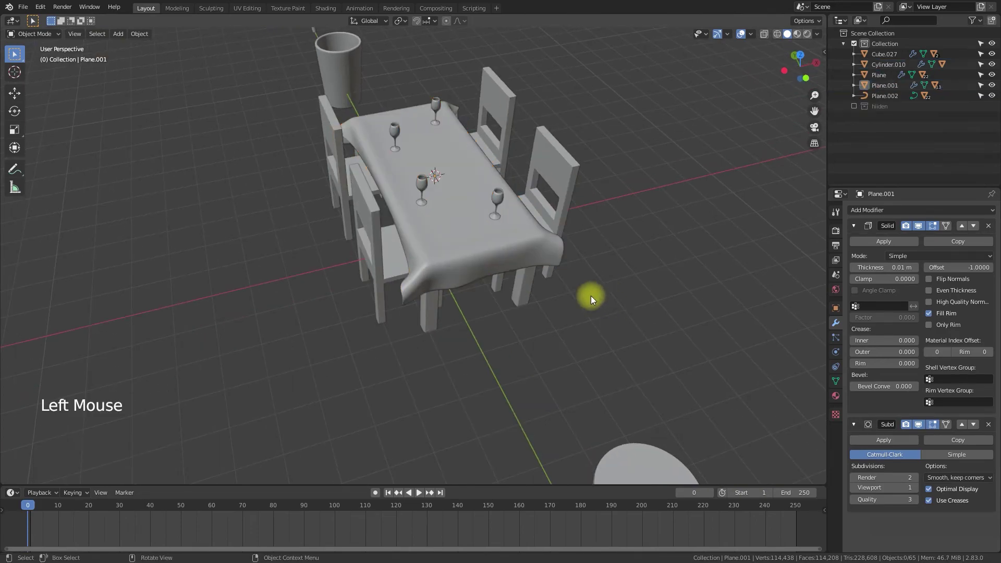
scroll(590, 296, "down", 5)
middle_click_drag(590, 296, 465, 267)
scroll(455, 223, "up", 5)
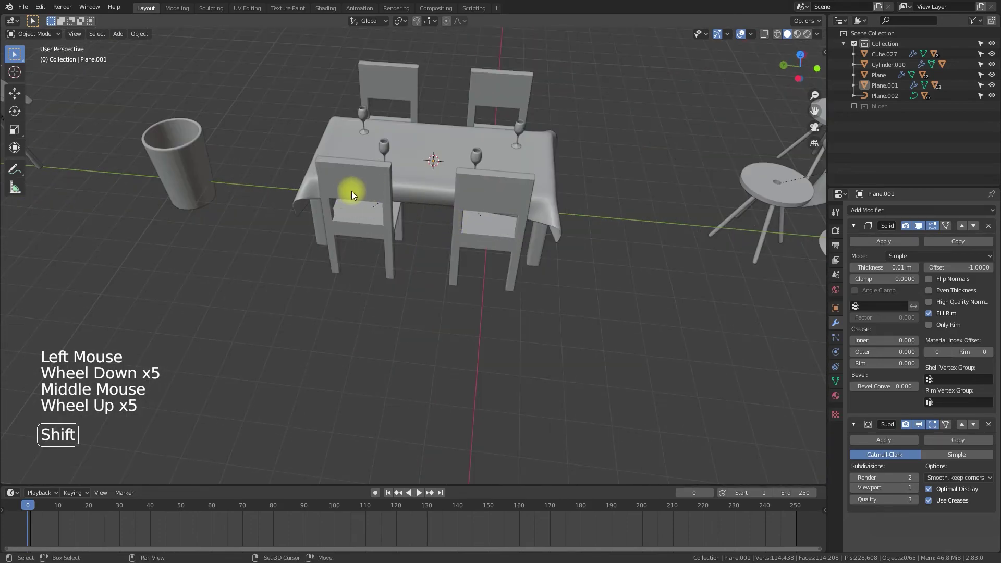
Set the origin of the round table's tablecloth to its center of mass (surface).
middle_click_drag(355, 195, 602, 310, "shift")
left_click(410, 288)
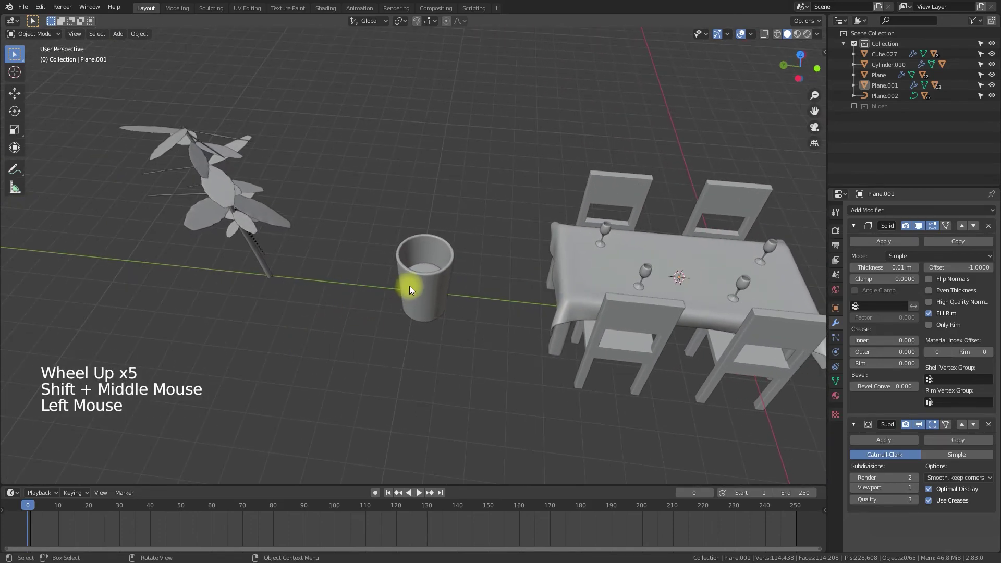
left_click(430, 268, "shift")
middle_click_drag(485, 326, 467, 286)
scroll(402, 312, "down", 4)
middle_click_drag(402, 312, 527, 335)
scroll(339, 290, "up", 1, "shift")
middle_click_drag(430, 351, 511, 300, "shift")
scroll(398, 339, "up", 4)
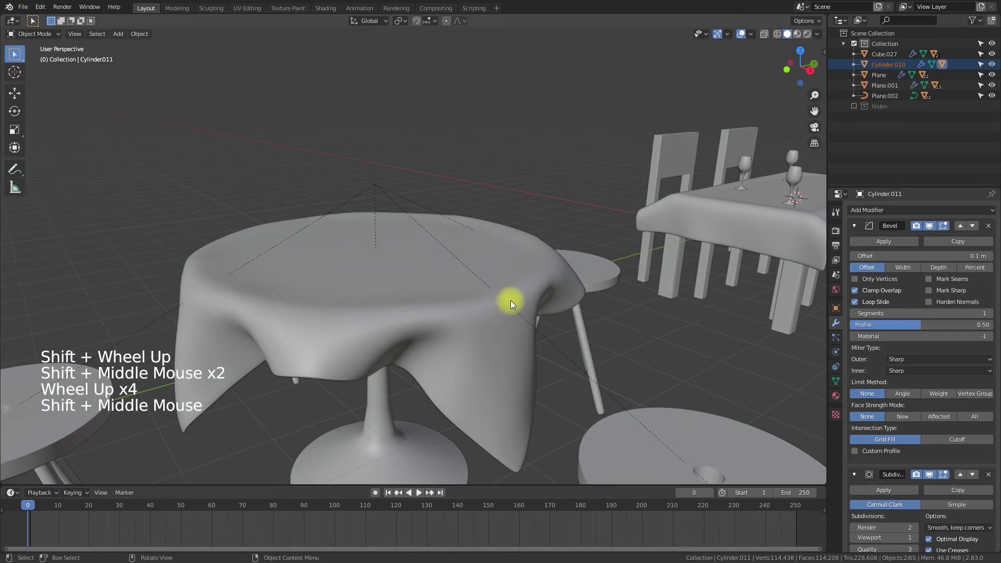
left_click(497, 349)
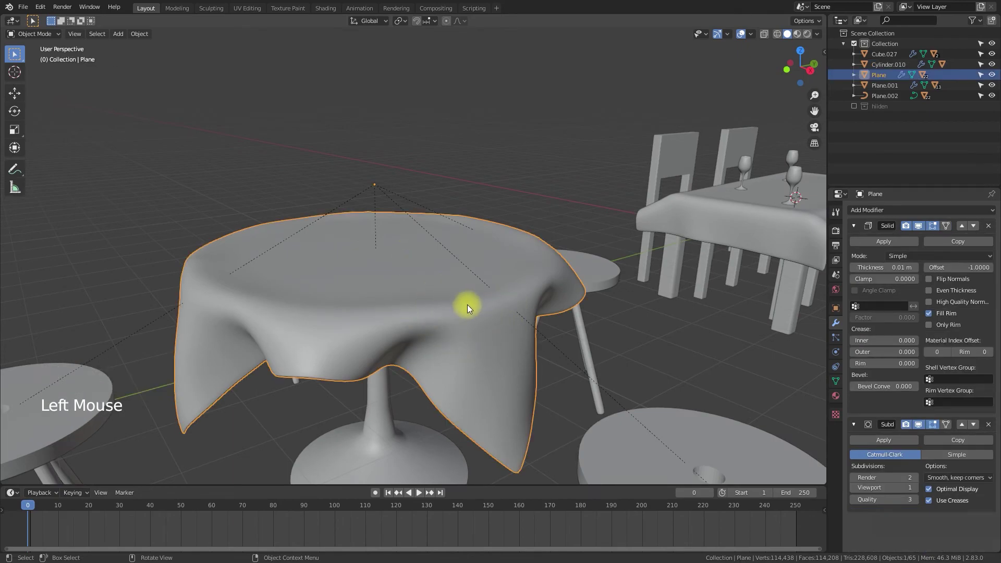
middle_click_drag(467, 305, 487, 328)
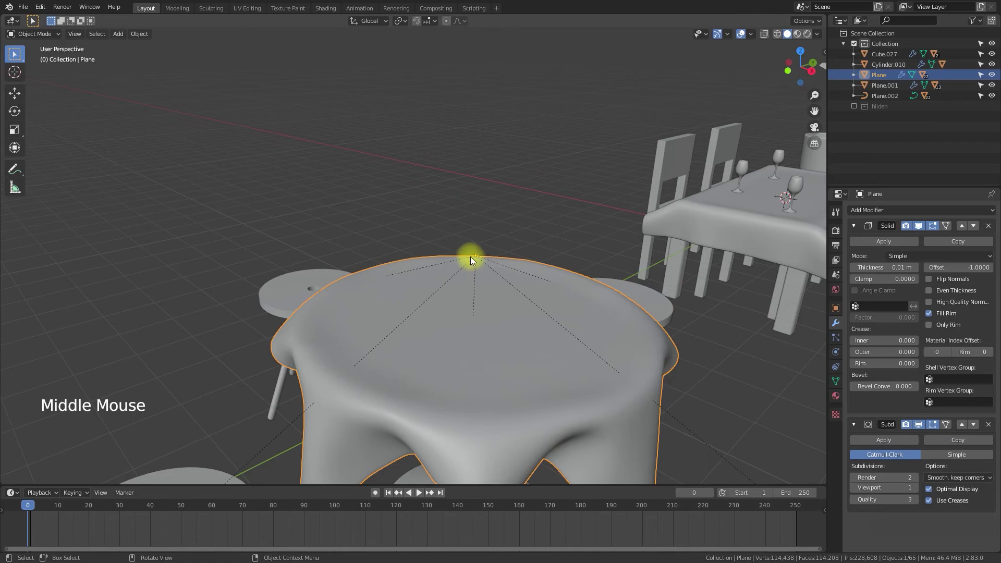
right_click(476, 341)
mouse_move(469, 369)
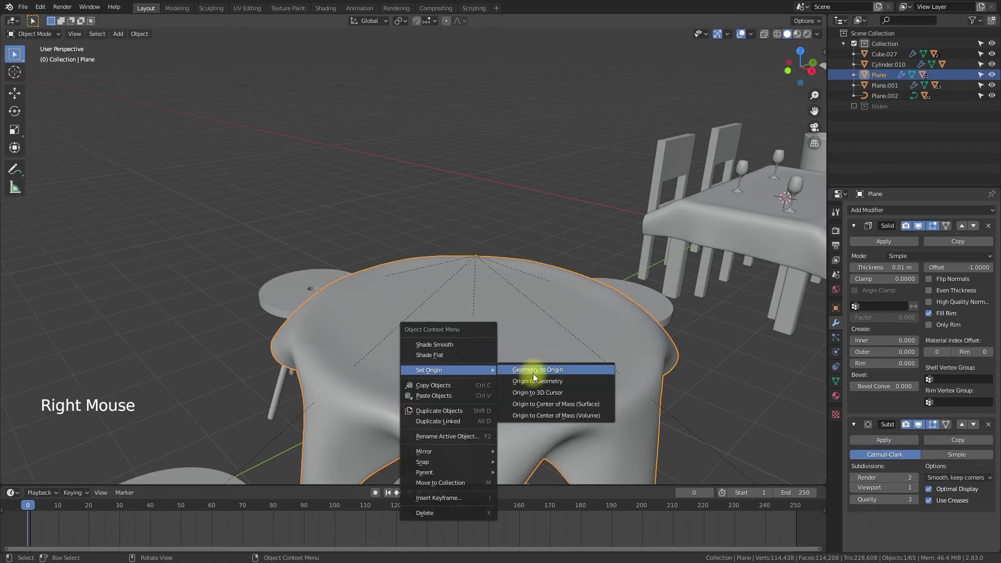
middle_click_drag(474, 260, 447, 263)
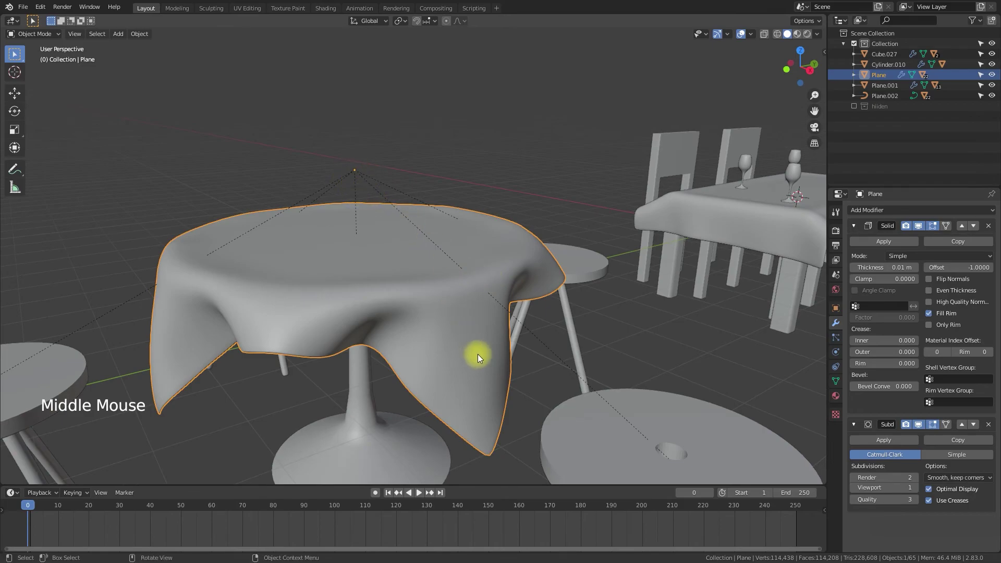
right_click(320, 334)
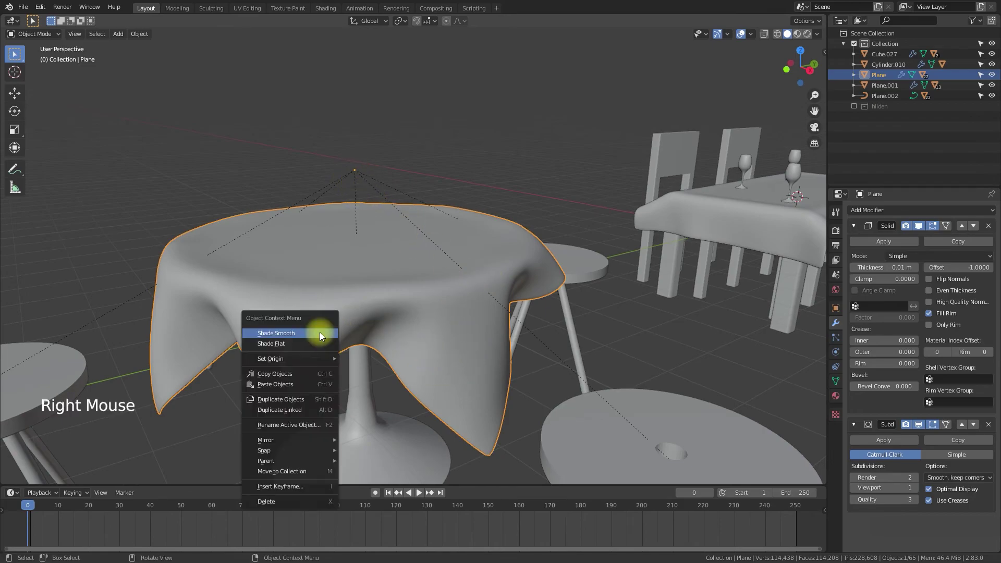
mouse_move(295, 359)
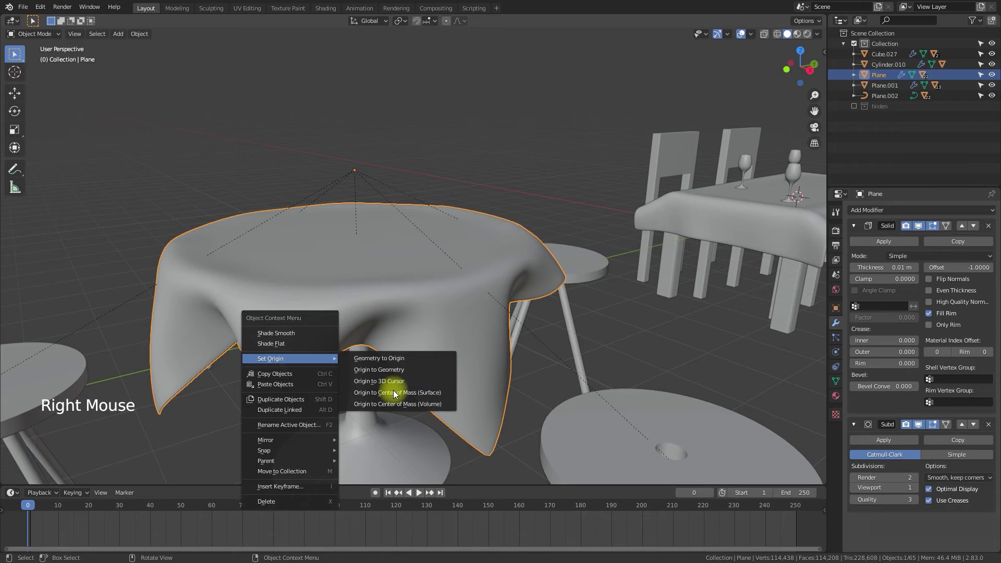
left_click(394, 392)
Snap the 3D cursor to the origin of the round table's tablecloth.
scroll(507, 391, "down", 3)
middle_click_drag(514, 395, 545, 420)
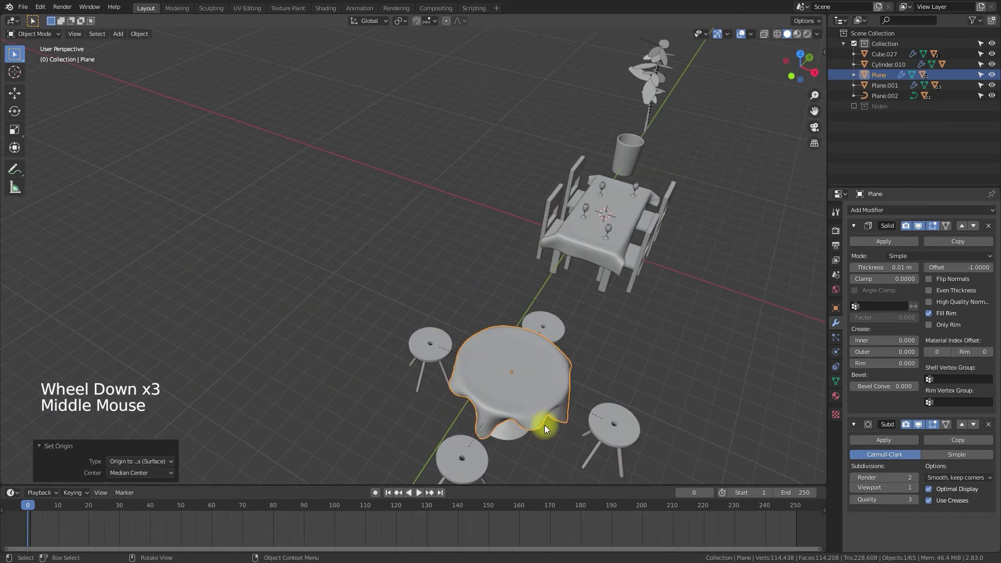
middle_click_drag(649, 318, 528, 285)
left_click(633, 277)
middle_click_drag(661, 314, 619, 355)
middle_click_drag(521, 401, 562, 390)
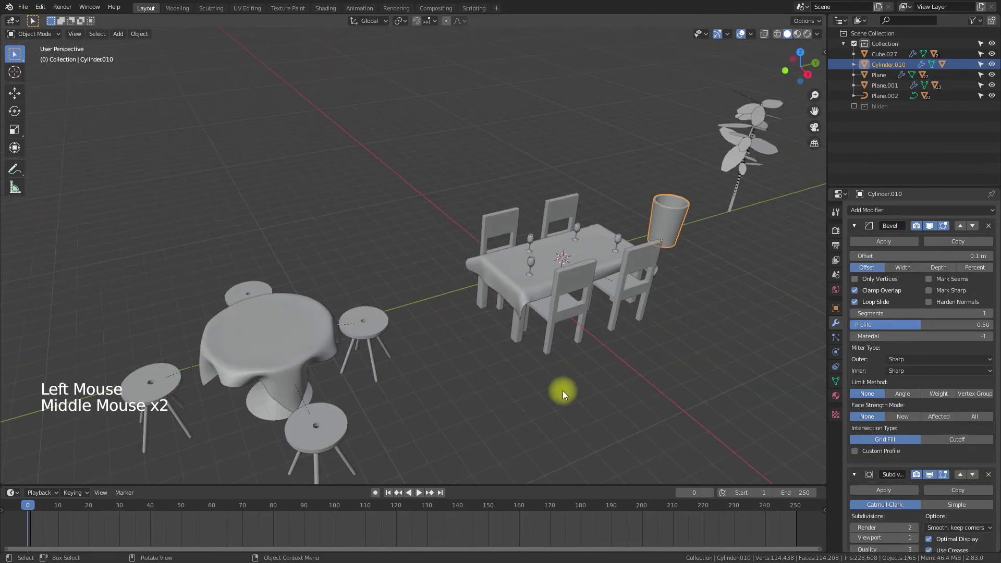
middle_click_drag(403, 331, 353, 311, "shift")
left_click(354, 310)
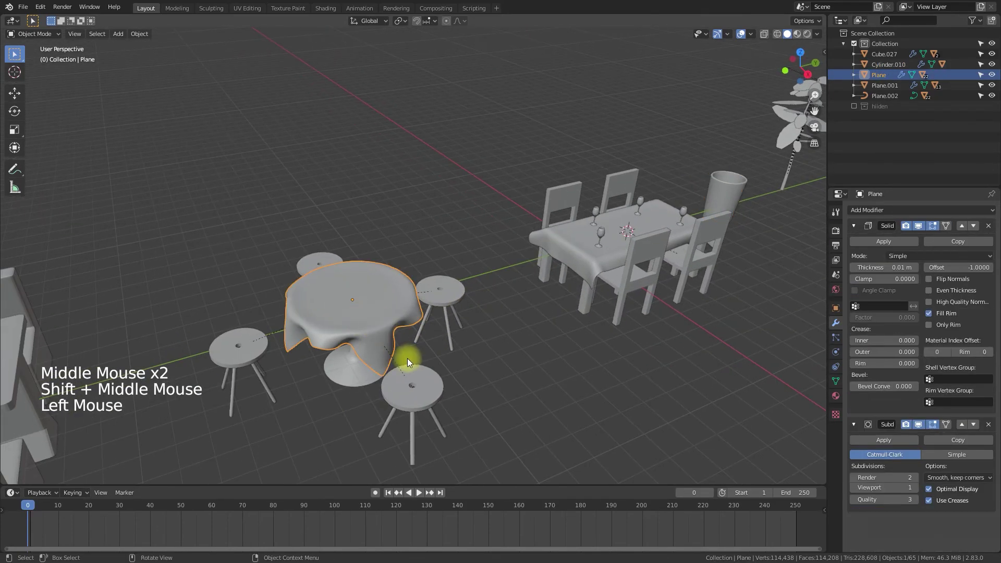
key("shift+s")
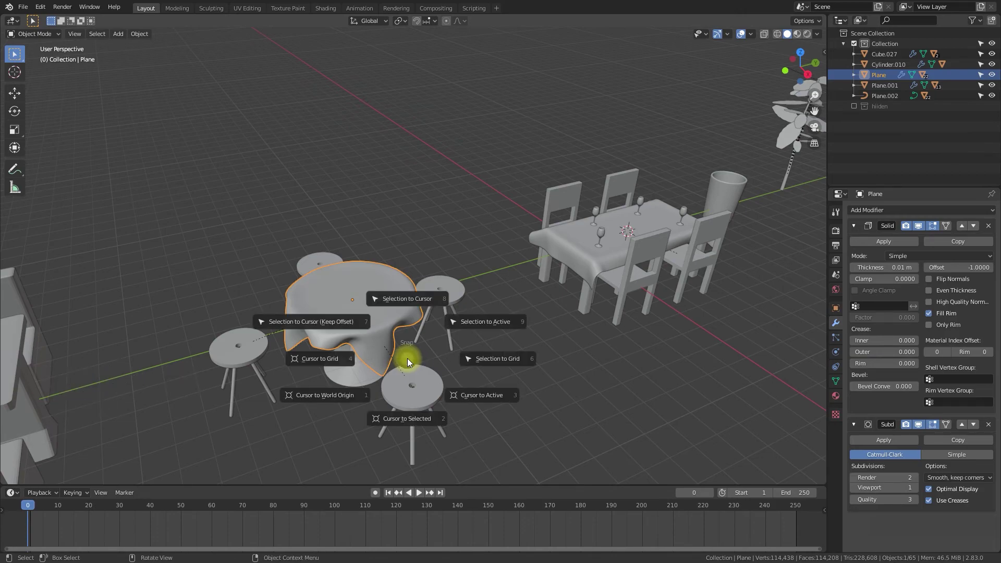
left_click(400, 404)
Snap the large tumbler glass beyond the rectangular table to the 3D cursor on the round table.
middle_click_drag(450, 373, 125, 445, "shift")
middle_click_drag(326, 357, 336, 404)
left_click(486, 308)
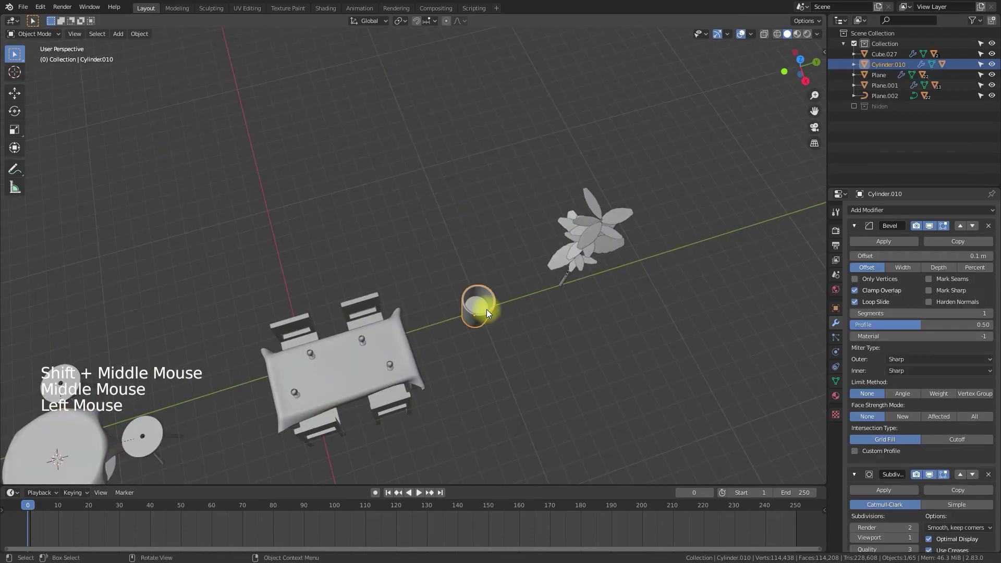
left_click(484, 307, "shift")
middle_click_drag(424, 365, 490, 275)
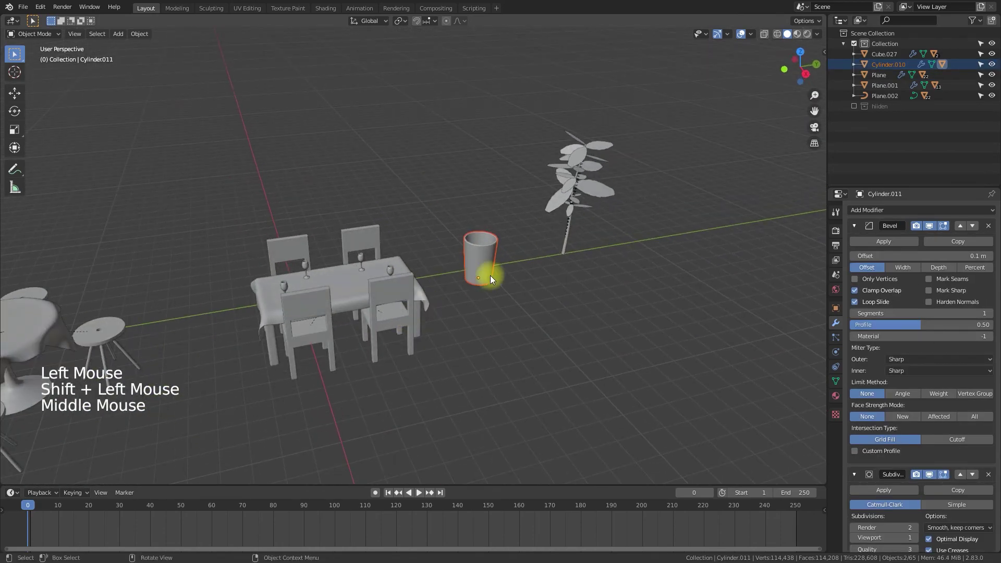
left_click(486, 239)
left_click(480, 286)
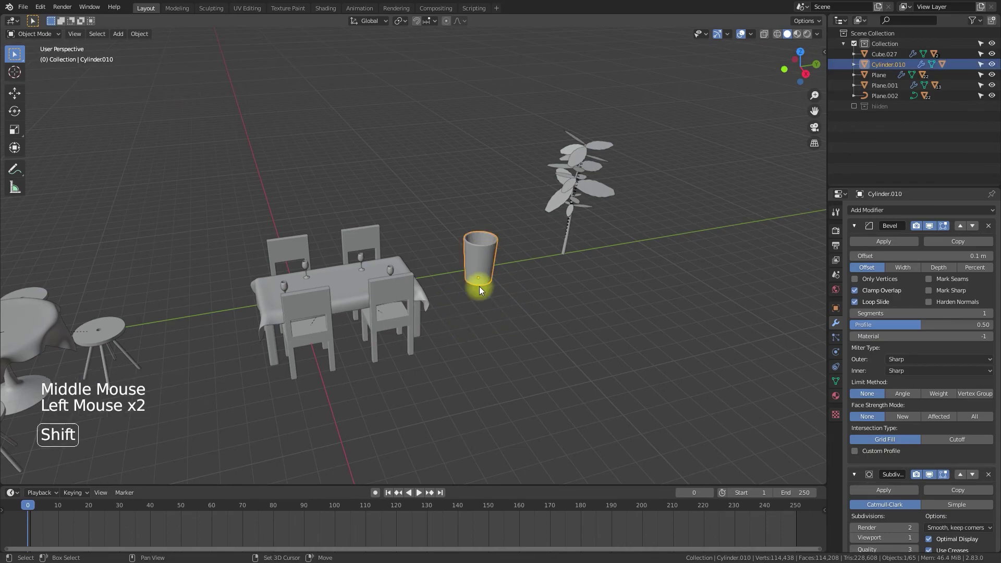
key("shift+s")
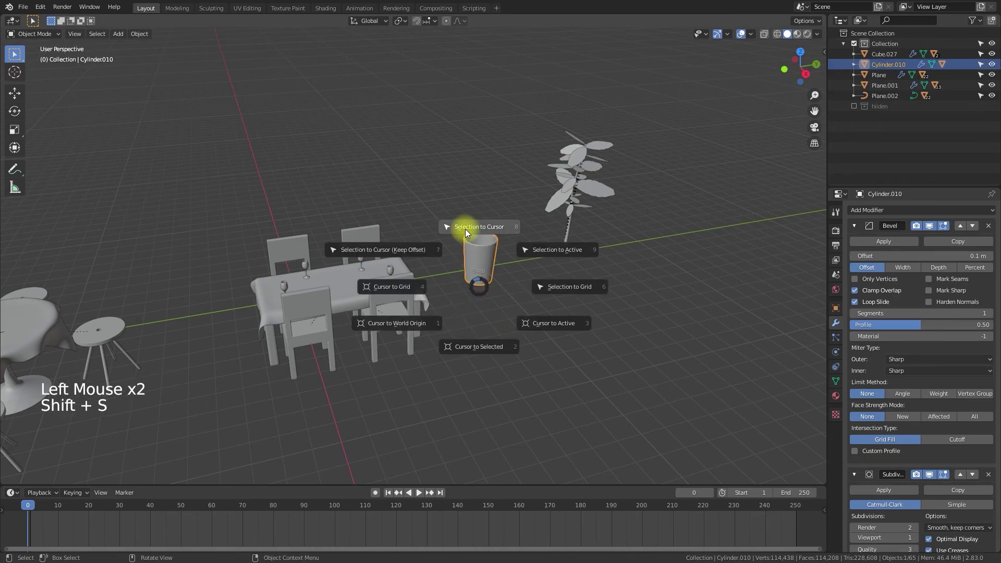
left_click(465, 215)
Scale the tumbler glass down uniformly by about 0.276, and again by about 0.805.
middle_click_drag(45, 303, 353, 281, "shift")
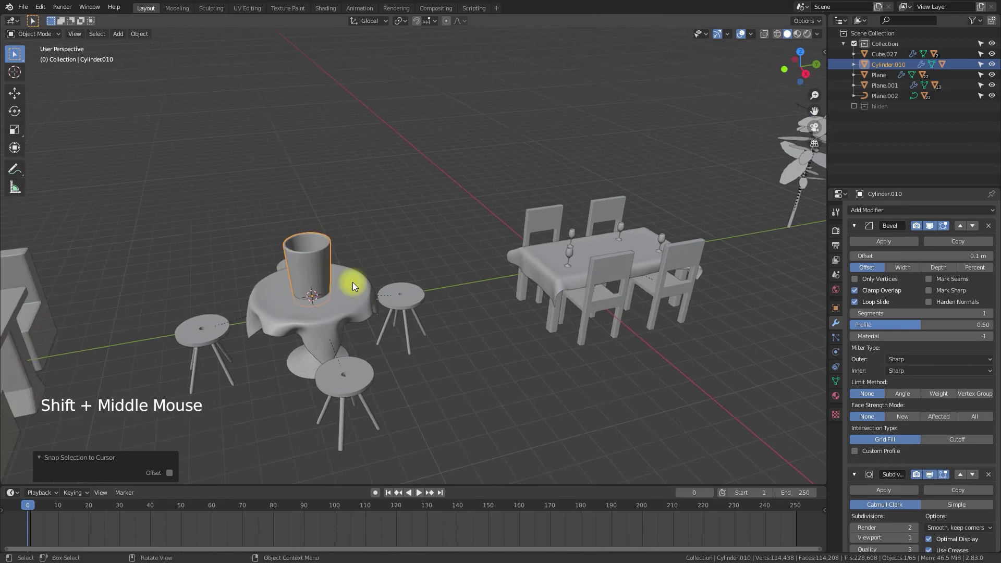
key("s")
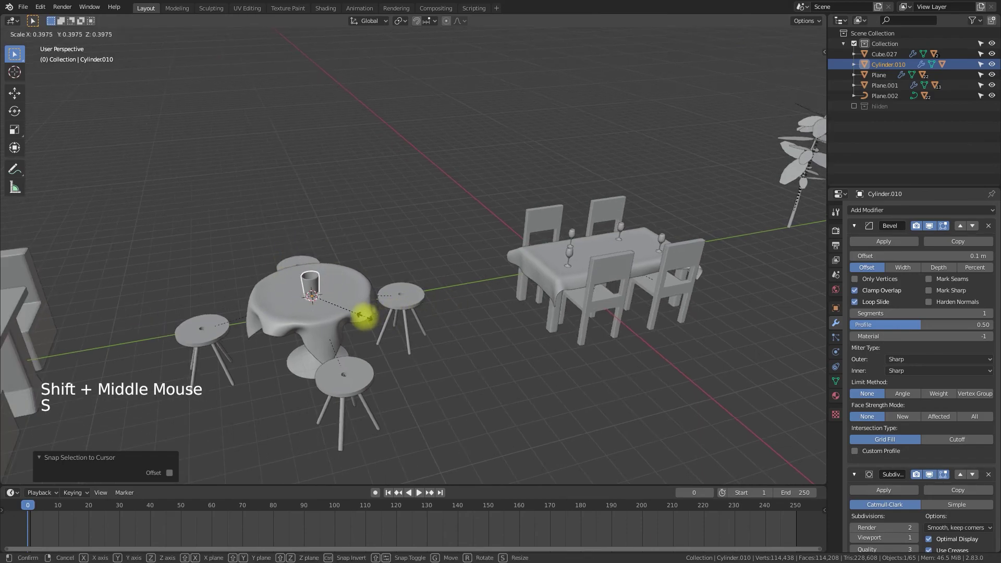
left_click(345, 317)
scroll(348, 346, "up", 3)
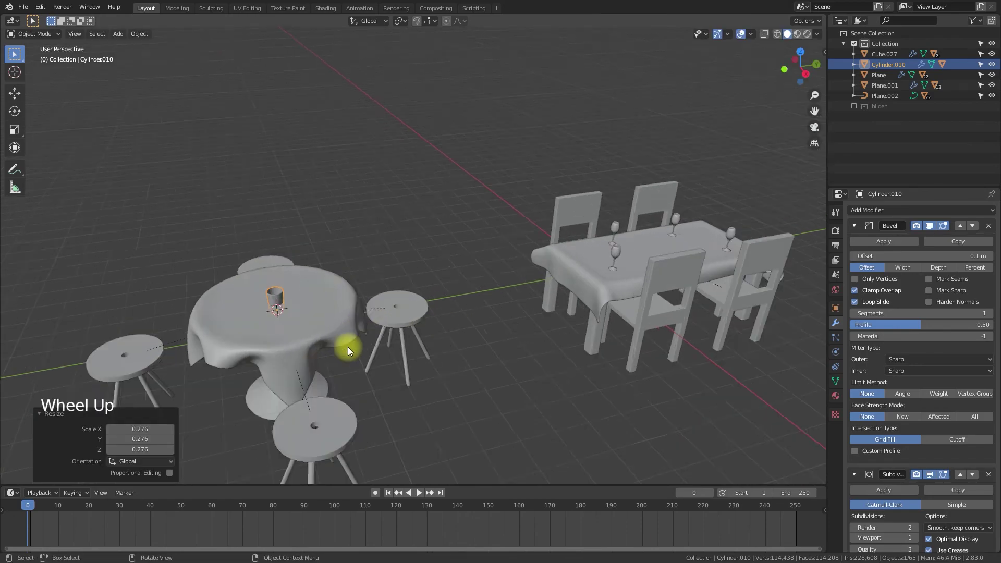
middle_click_drag(372, 324, 526, 294, "shift")
key("s")
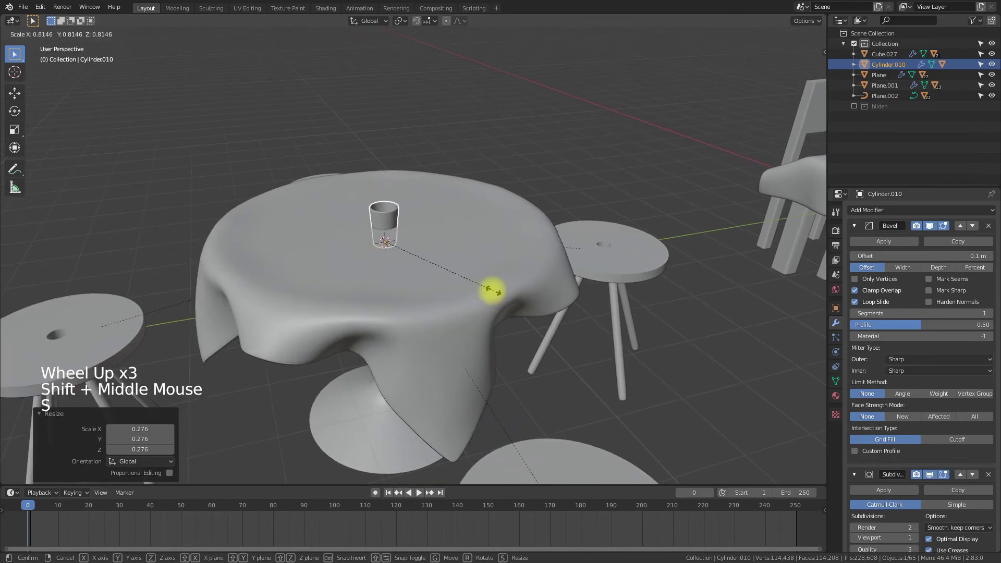
left_click(493, 290)
Raise the tumbler glass about 0.27 m along Z so it stands on the round tablecloth, and deselect it.
key("g")
key("z")
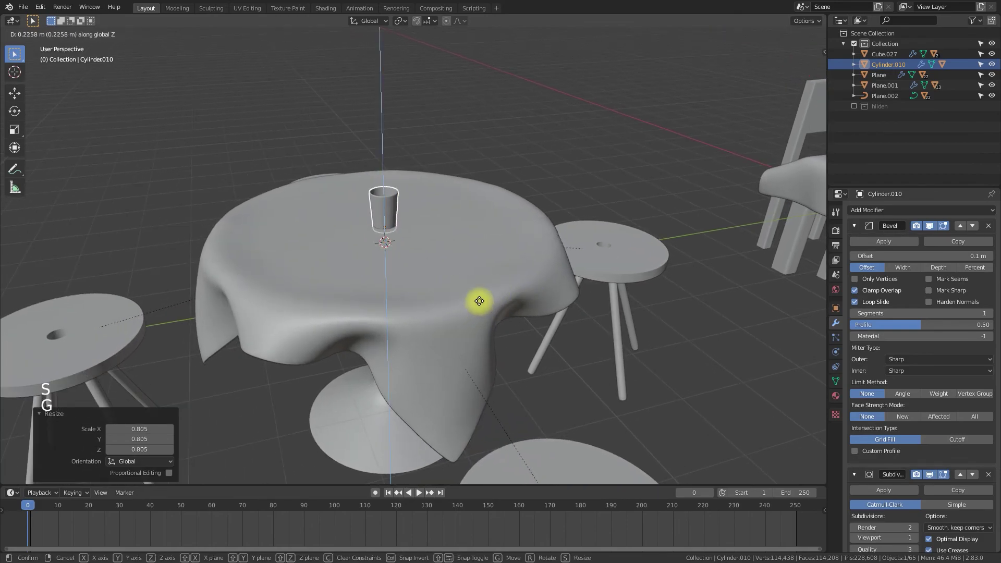
left_click(479, 299)
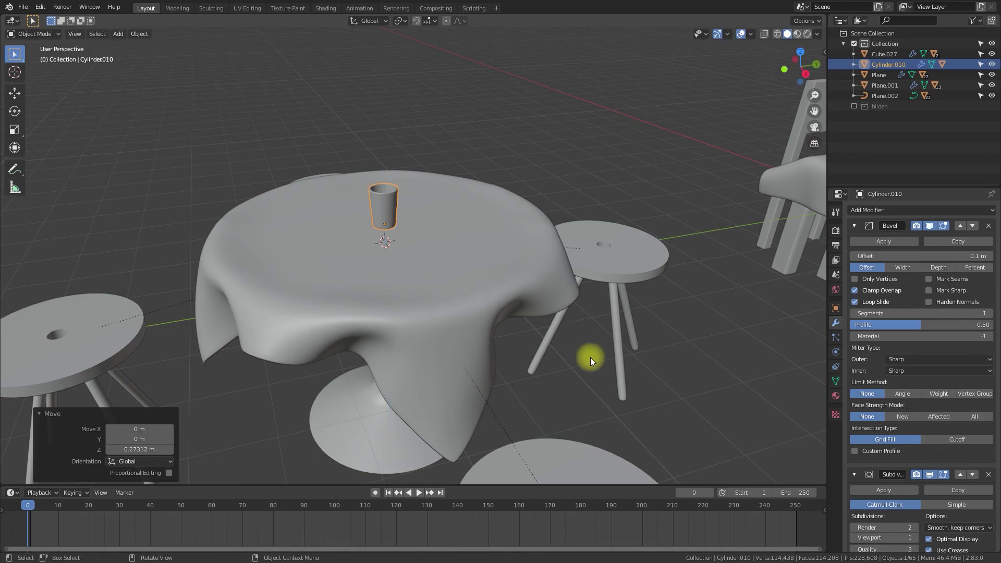
left_click(577, 372)
Move the tumbler glass and its liquid about 0.01 m in X and 1.53 m in Y, keeping Z locked.
mouse_move(577, 373)
middle_mouse_down()
mouse_move(605, 371)
mouse_move(565, 358)
mouse_move(584, 382)
middle_mouse_up()
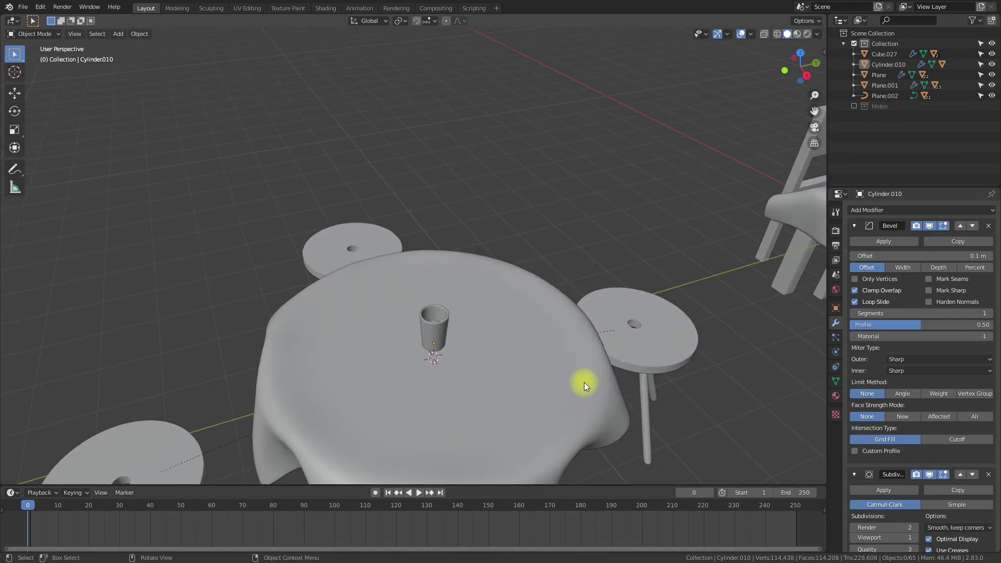
left_click(446, 323)
left_click(434, 323, "shift")
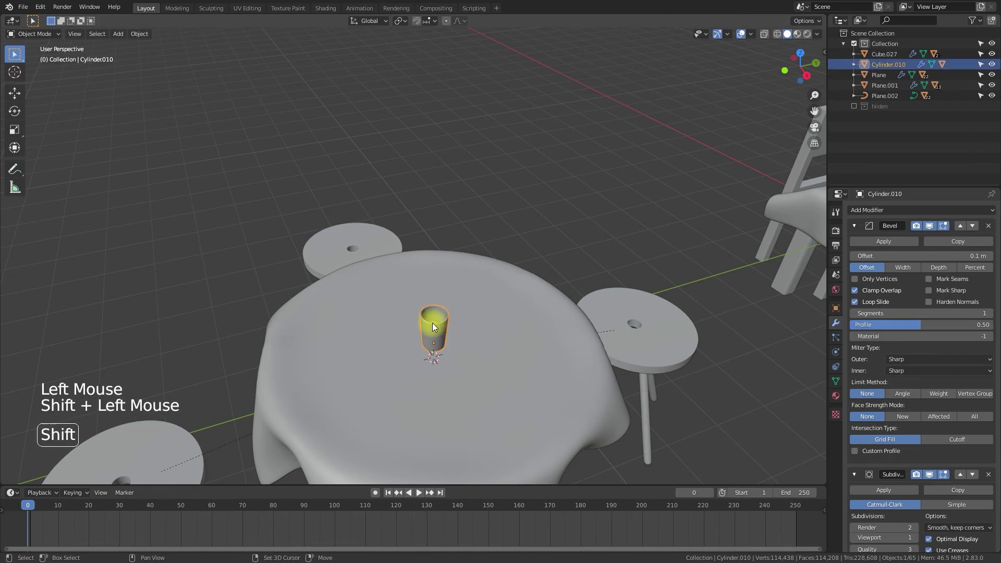
key("g")
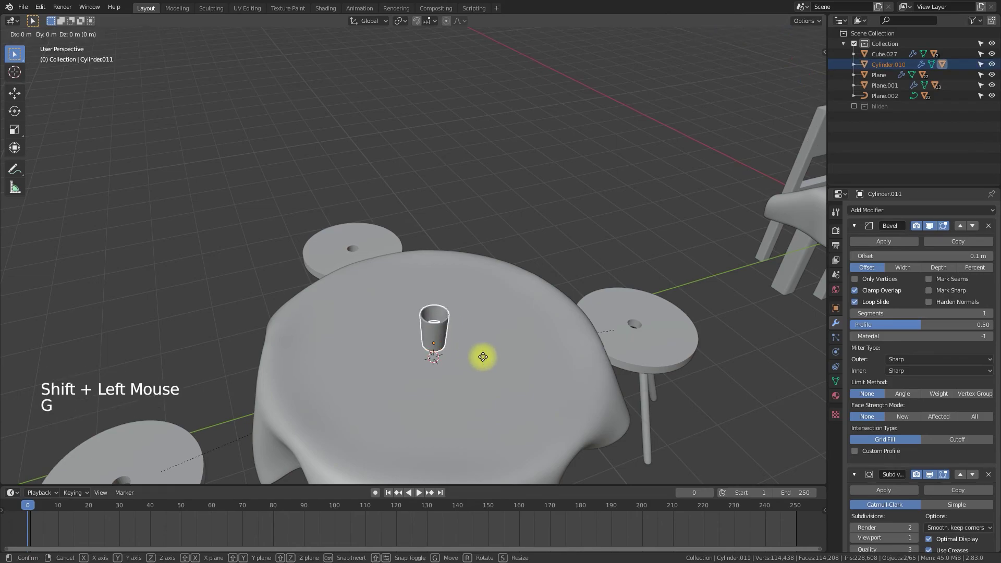
key("shift+z")
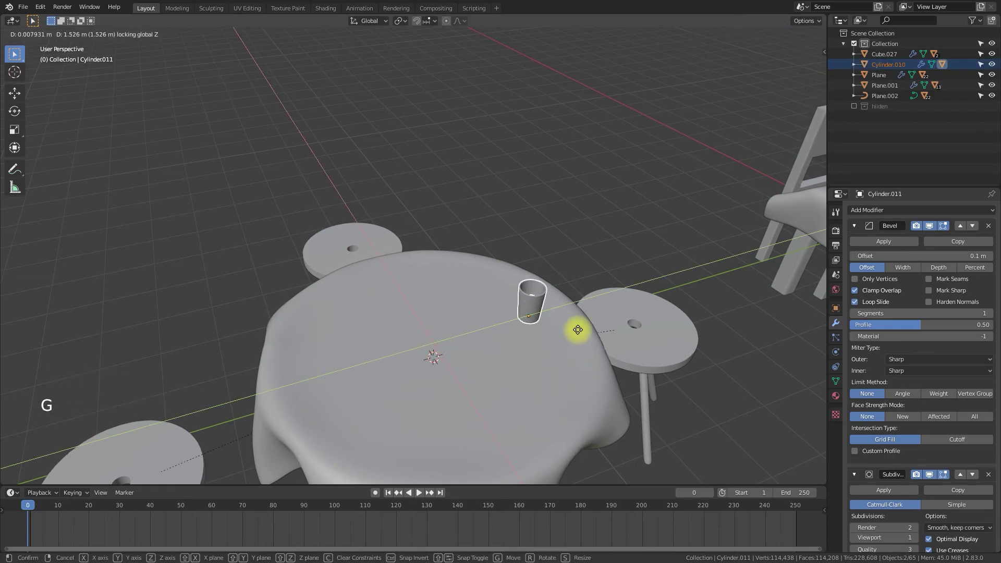
left_click(578, 329)
Make three linked duplicates of the tumbler glass with its liquid, spreading them around the round table without changing their height.
middle_click_drag(579, 335, 583, 355)
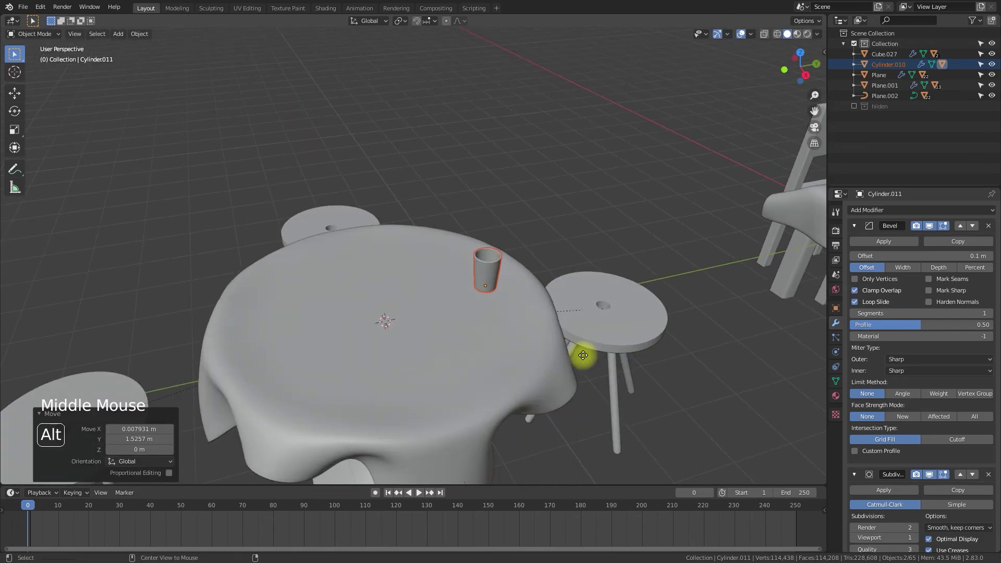
key("alt+d")
key("shift+z")
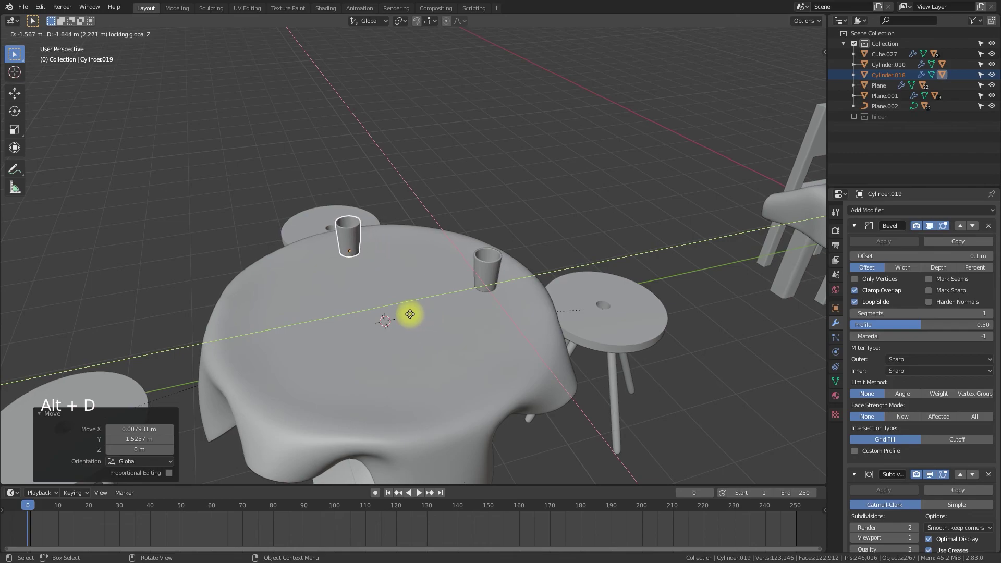
left_click(396, 336)
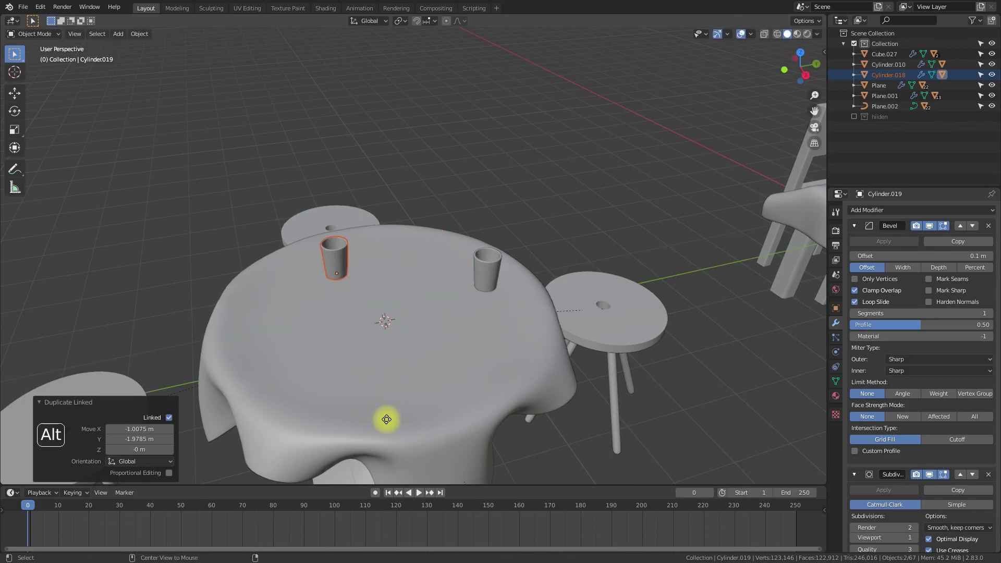
key("alt+d")
left_click(380, 446)
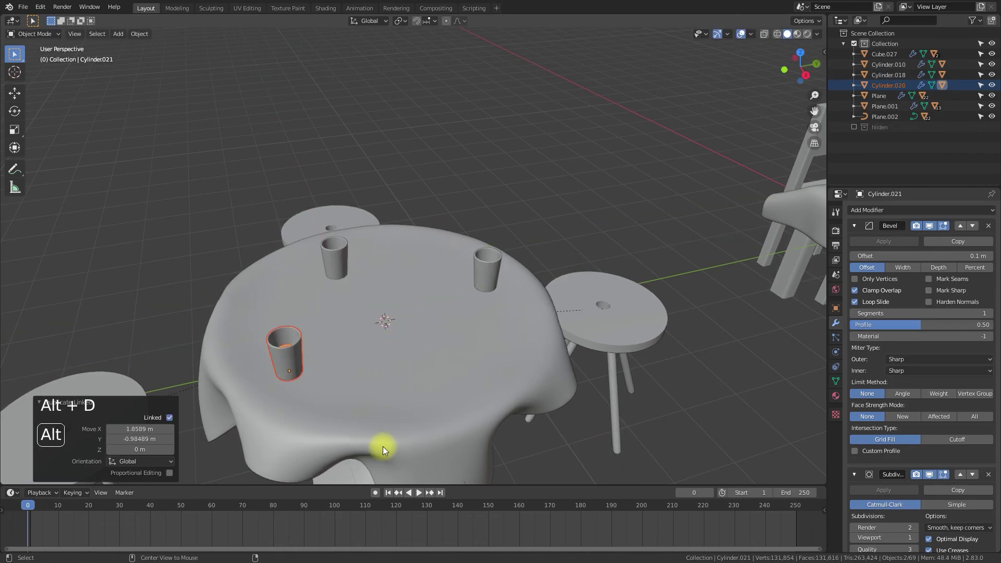
key("alt+d")
left_click(612, 471)
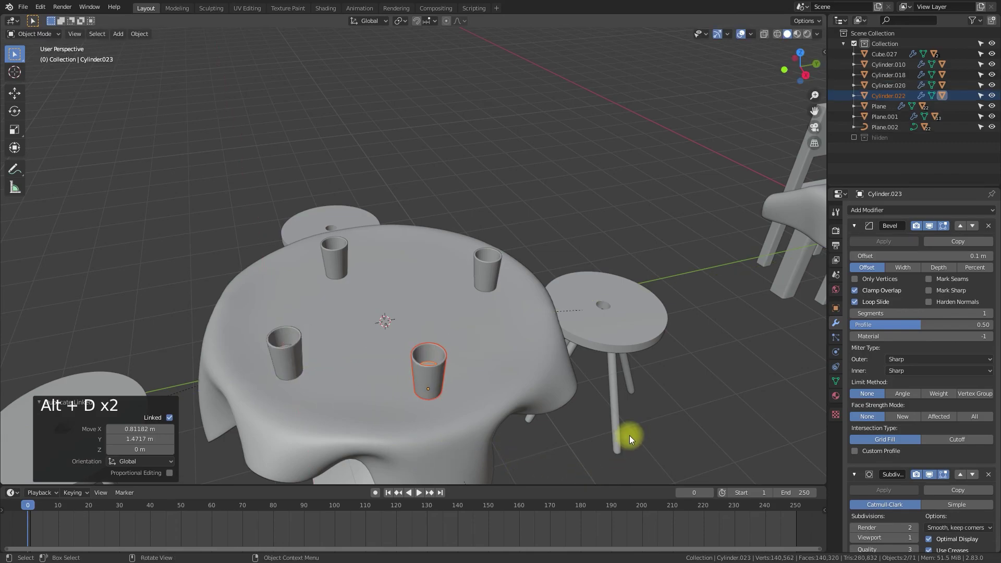
left_click(656, 452)
Select all four tumbler glasses on the round table together with the liquid inside each one.
scroll(614, 437, "down", 3)
scroll(419, 344, "up", 4)
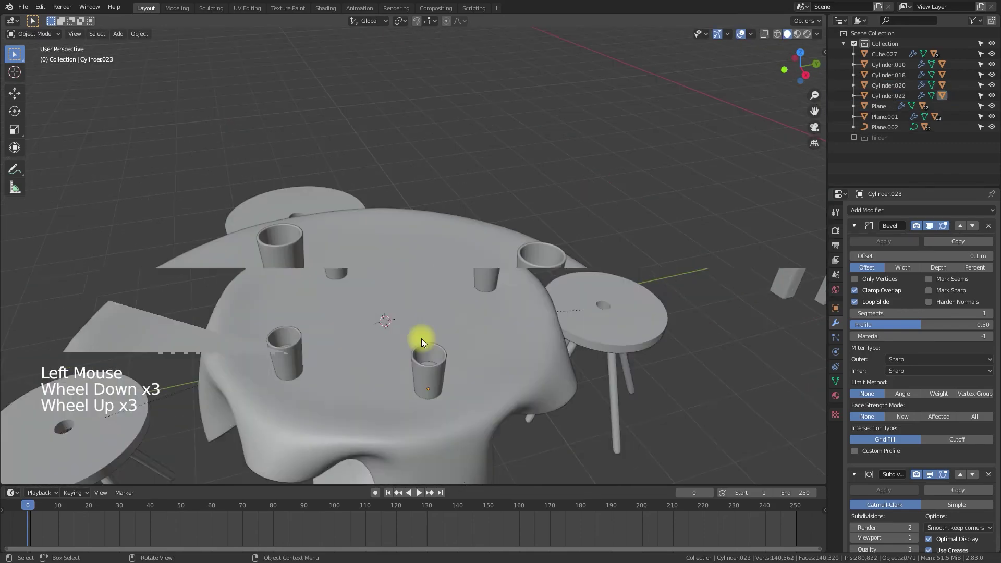
key("KP_7")
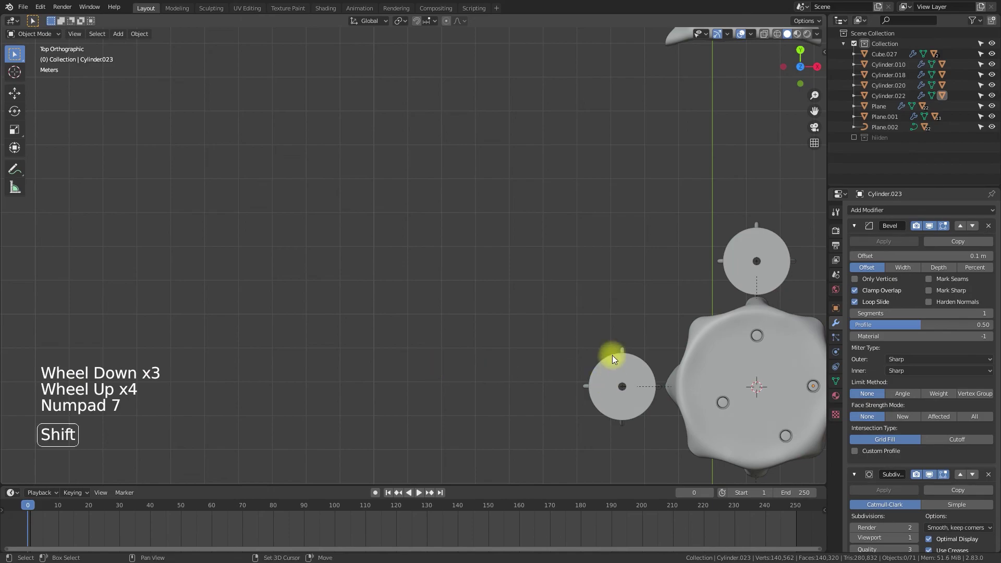
middle_click_drag(608, 353, 330, 263, "shift")
scroll(408, 326, "up", 5)
middle_click_drag(409, 326, 387, 254, "shift")
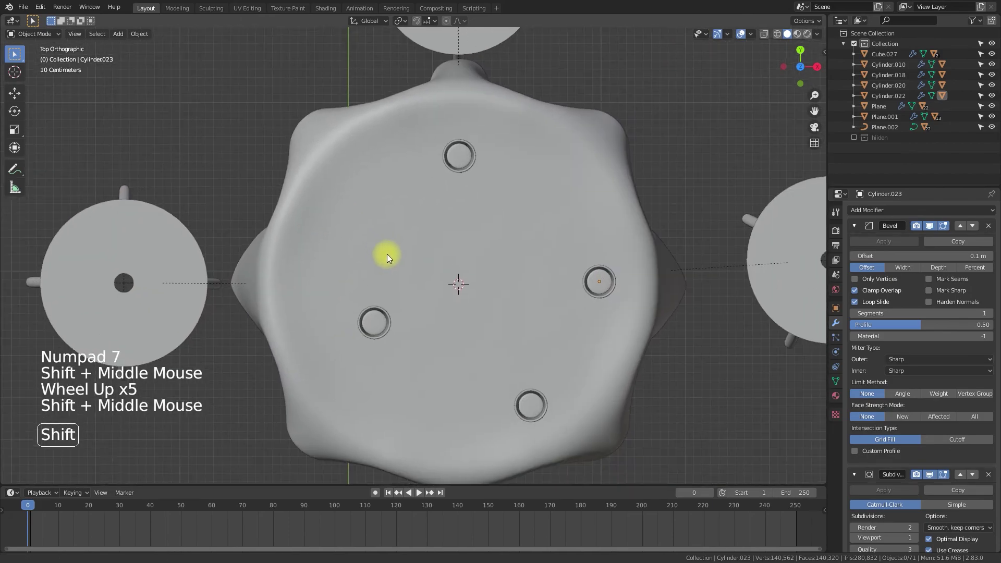
left_click(455, 160)
left_click(462, 160, "shift")
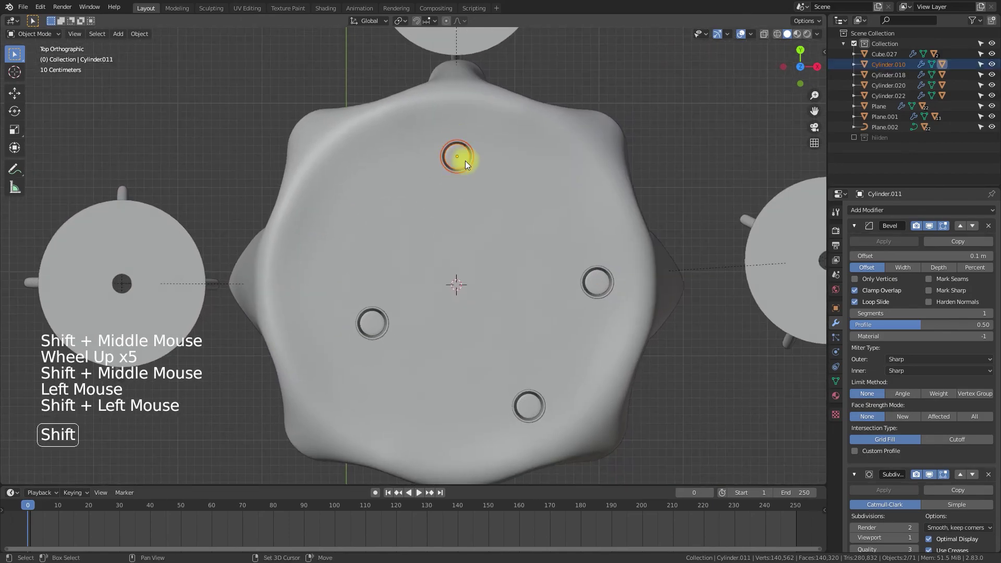
left_click(591, 282, "shift")
left_click(585, 282, "shift")
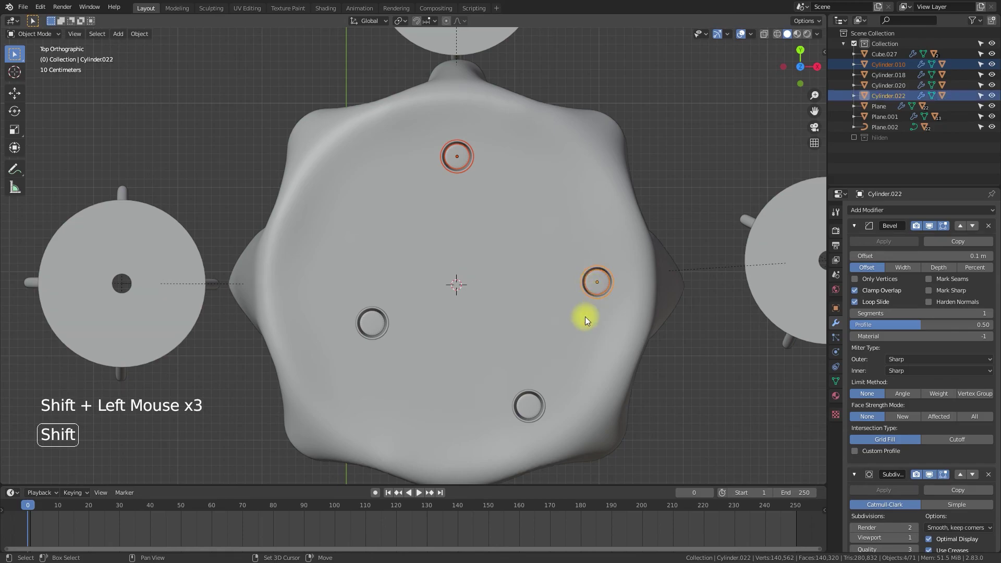
left_click(537, 407, "shift")
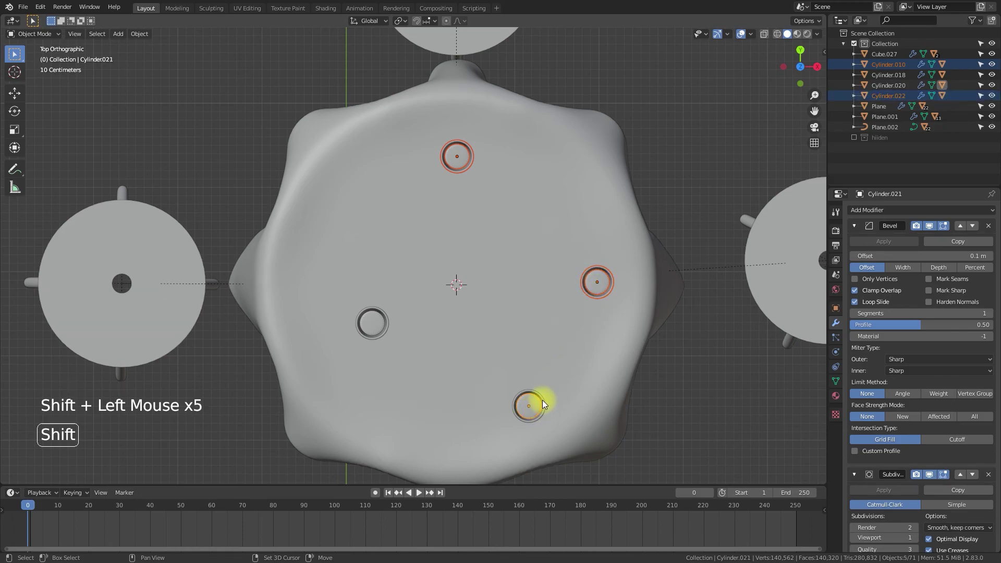
left_click(542, 404, "shift")
left_click(380, 325, "shift")
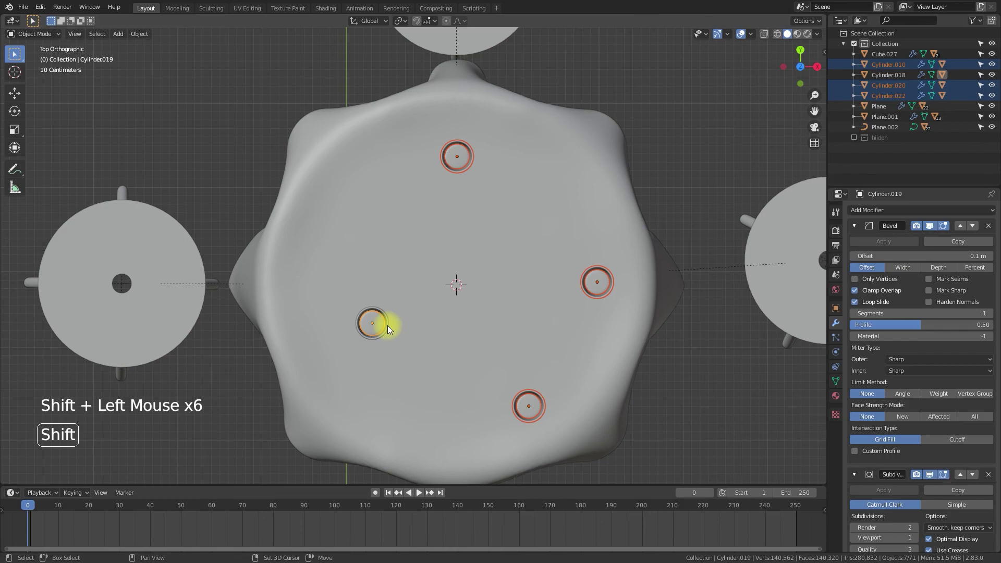
left_click(387, 326, "shift")
Parent the selected glasses and liquids to the round tablecloth using Object (Keep Transform).
middle_click_drag(500, 358, 458, 310)
scroll(450, 223, "down", 5)
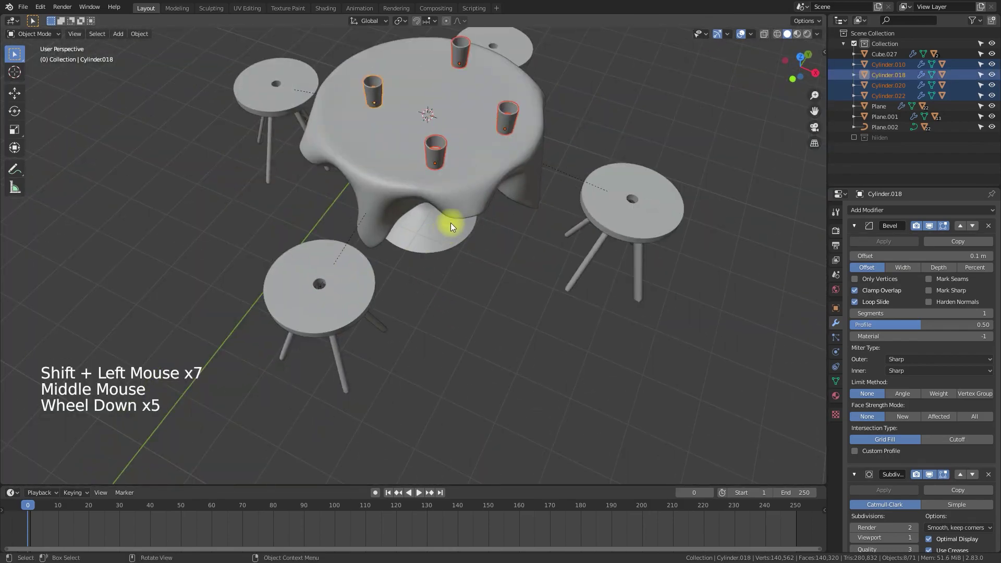
middle_click_drag(450, 223, 442, 292, "shift")
left_click(503, 267, "shift")
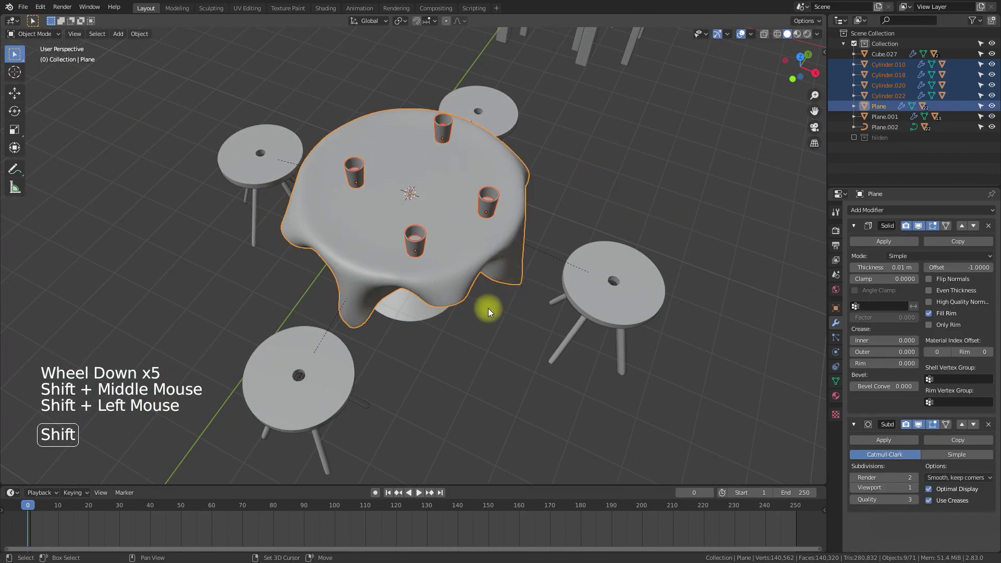
key("ctrl+p")
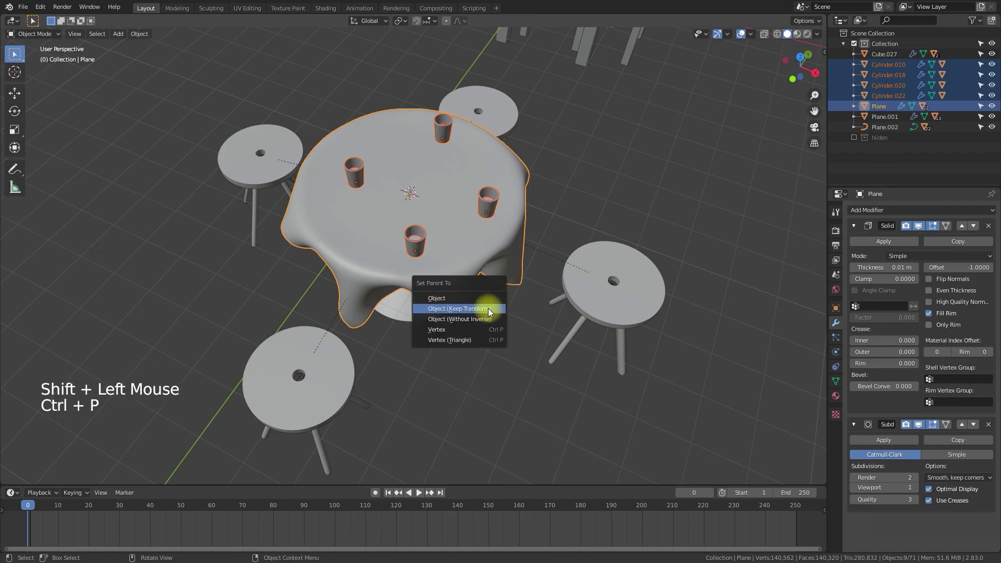
left_click(488, 308)
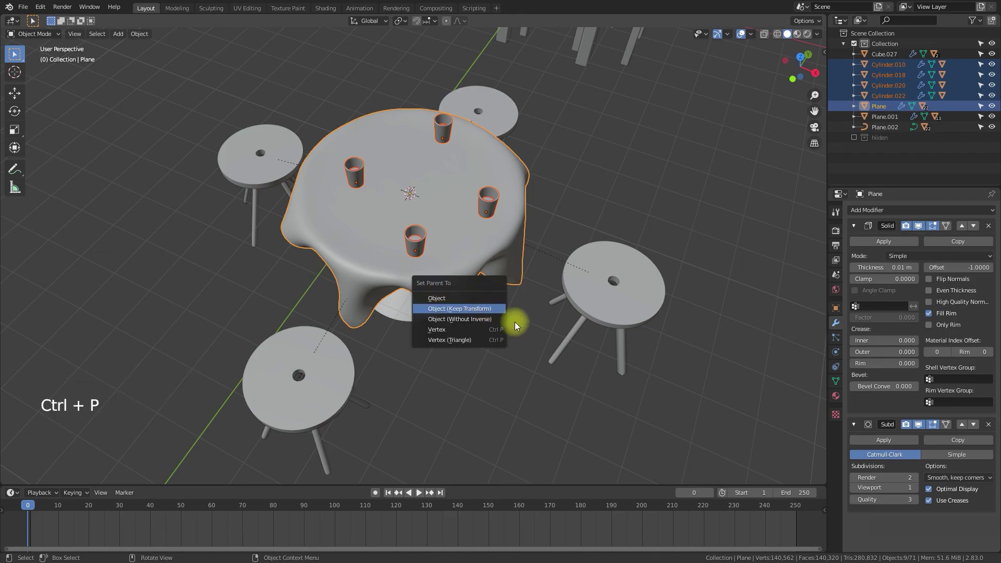
Save the scene file with the tumbler glasses parented to the round tablecloth.
scroll(552, 374, "down", 5)
middle_click_drag(552, 375, 467, 364)
left_click(451, 361)
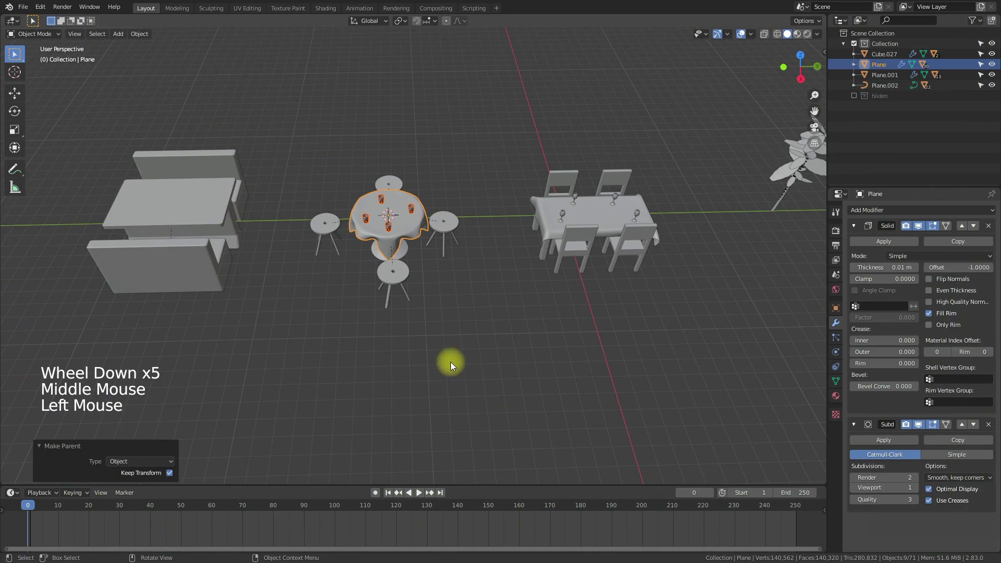
scroll(465, 303, "up", 6)
scroll(479, 311, "down", 4)
middle_click_drag(479, 312, 427, 349)
scroll(443, 297, "down", 3)
key("ctrl+s")
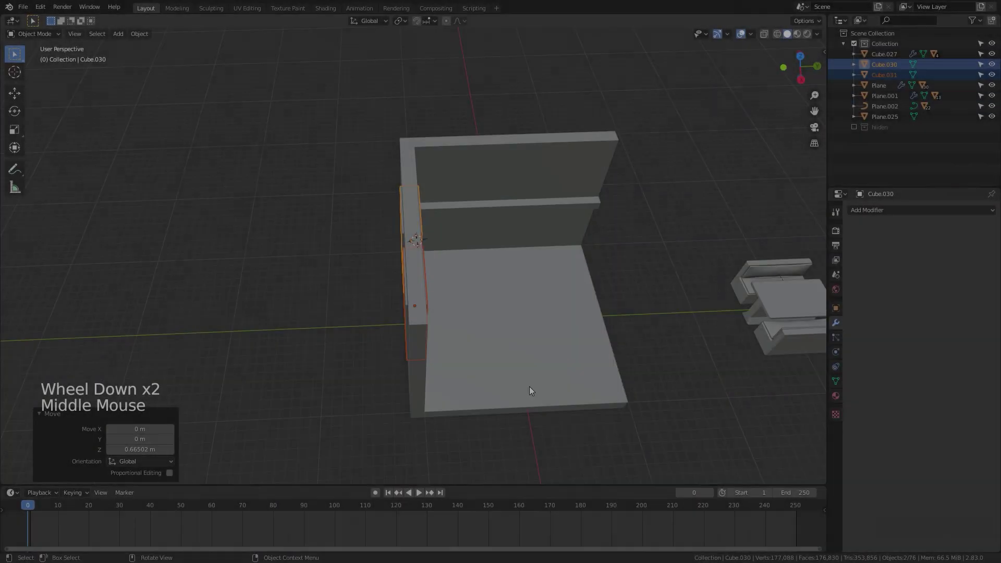
Duplicate the two window cutter blocks and place the copies outside the room, beside the wall.
key("shift+d")
left_click(440, 365)
middle_click_drag(441, 365, 406, 276)
Cut two window openings into the room wall with an Auto Boolean Difference using the two embedded blocks.
left_click(398, 289)
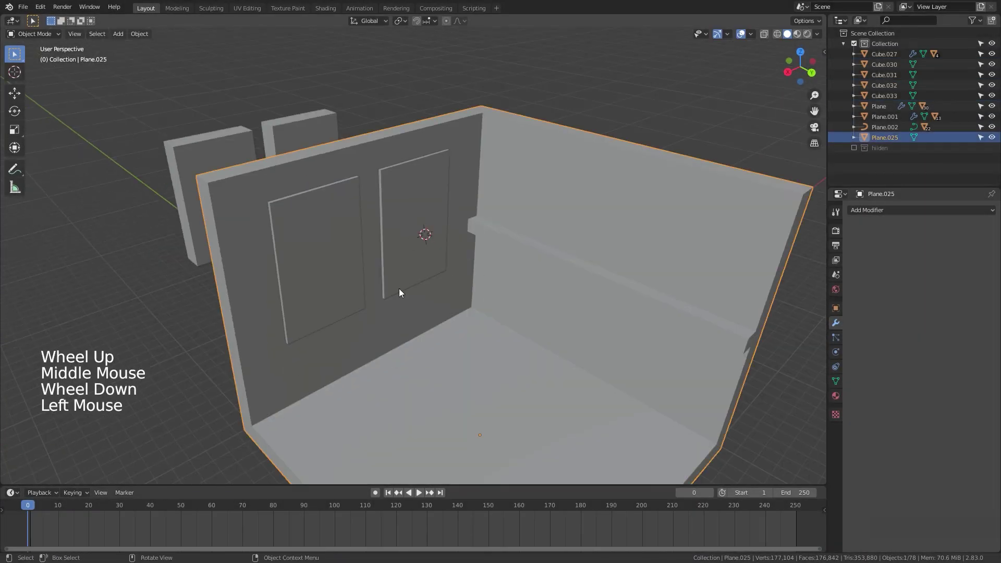
left_click(400, 281)
left_click(341, 282, "shift")
left_click(375, 323, "shift")
left_click(824, 53)
left_click(820, 112)
left_click(770, 73)
left_click(615, 114)
Select one of the copied window blocks and isolate it in local view.
scroll(525, 292, "up", 6)
middle_click_drag(490, 282, 323, 292)
left_click(248, 281)
middle_click_drag(248, 281, 321, 351, "shift")
key("KP_Divide")
key("KP_7")
middle_click_drag(443, 344, 345, 273)
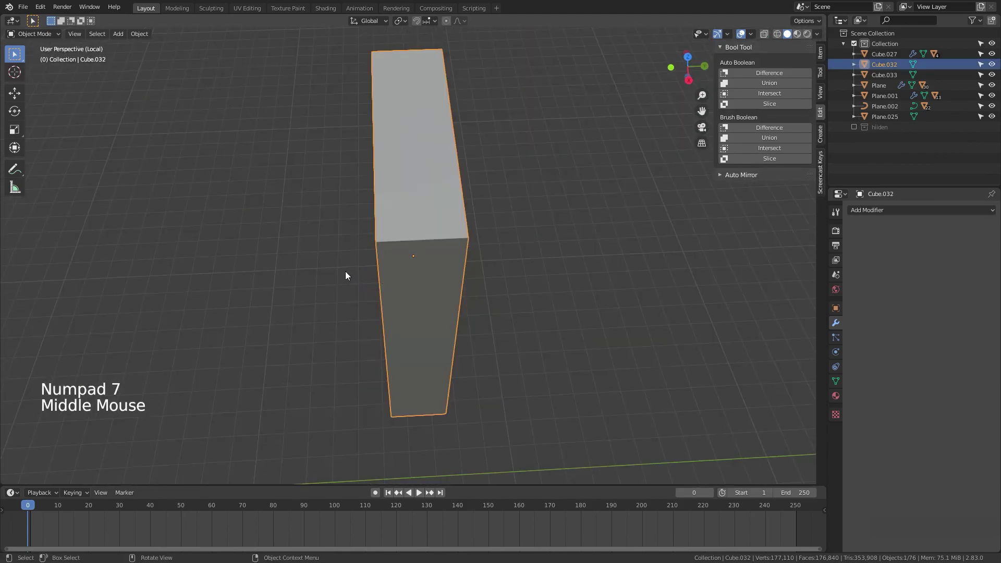
Delete all but one of the isolated window block's faces in Edit Mode.
key("KP_7")
key("Tab")
key("3")
left_click(460, 306)
key("z")
left_click_drag(557, 239, 264, 384)
middle_click_drag(263, 384, 430, 267)
key("x")
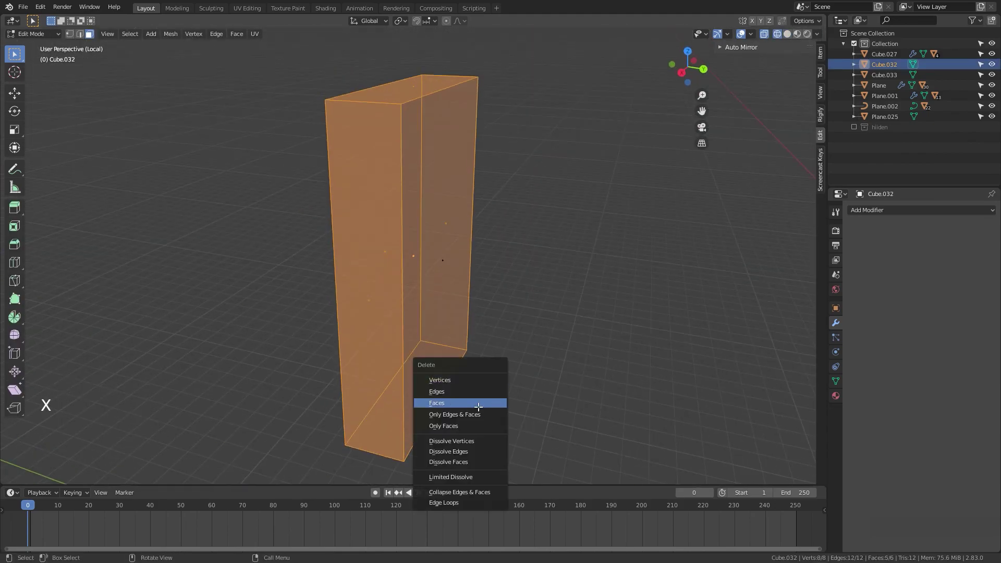
left_click(478, 406)
Leave local view, then inset and extrude the front face of the block to form a recessed frame.
key("KP_Divide")
key("i")
key("e")
scroll(598, 268, "down", 3)
key("Tab")
Add a Bevel modifier to the picture frame with an offset of 0.04 m and 6 segments.
scroll(609, 218, "up", 4)
middle_click_drag(609, 217, 563, 294, "shift")
left_click(880, 210)
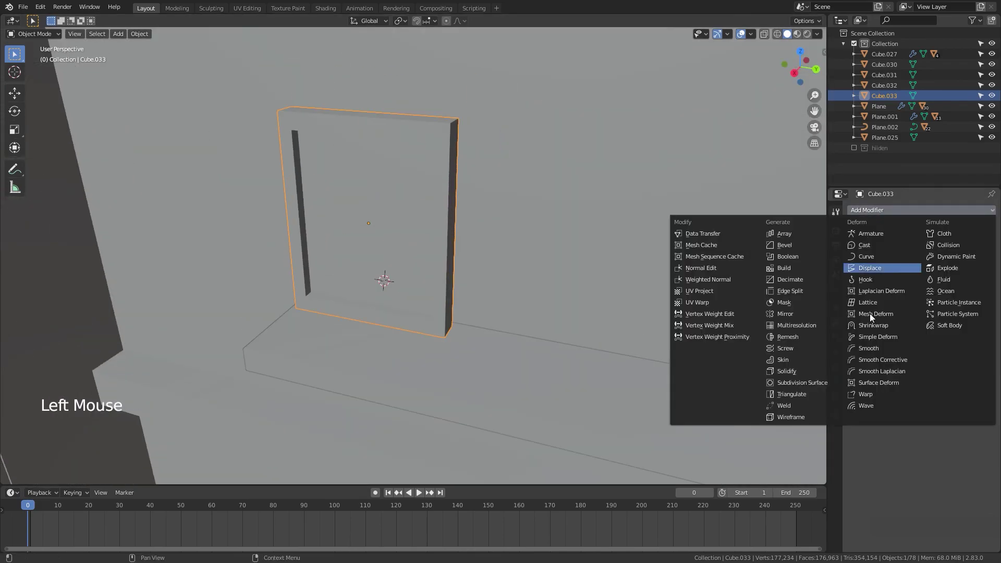
left_click(797, 244)
left_click(988, 313)
scroll(505, 255, "down", 2)
middle_click_drag(572, 249, 482, 237, "shift")
middle_click_drag(482, 237, 503, 298, "shift")
left_click(853, 256)
scroll(567, 315, "up", 2)
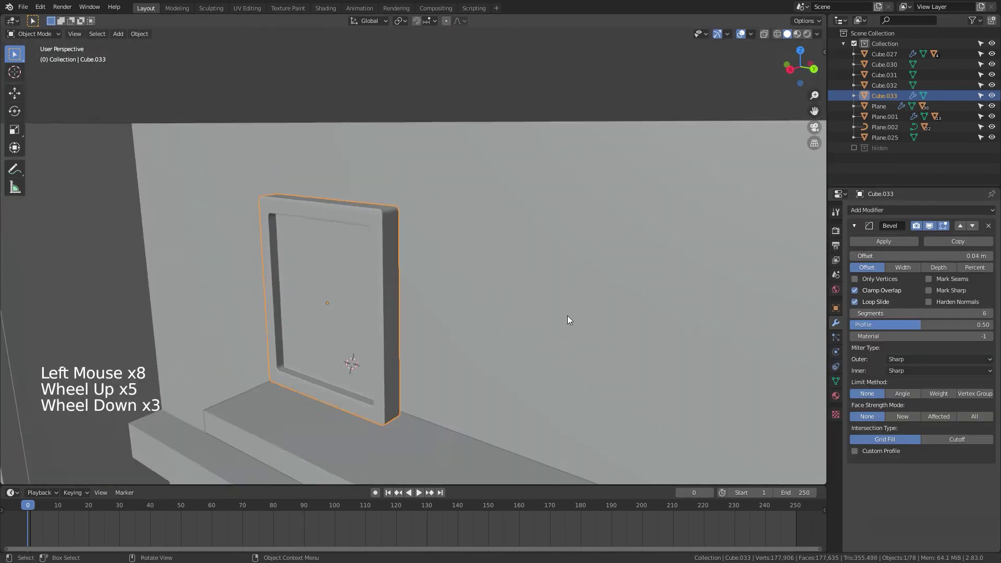
Rotate the picture frame about the Y axis and move it about 0.12 m along X at the wall.
middle_click_drag(567, 315, 503, 307)
key("r")
key("y")
left_click(639, 245)
key("g")
left_click(662, 286)
scroll(662, 286, "down", 5)
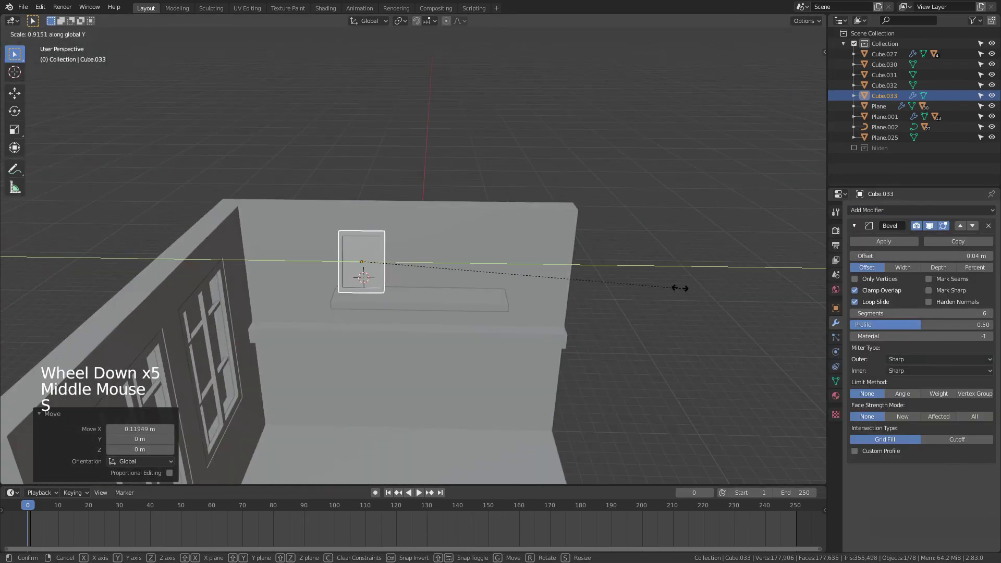
Place another copy of the plant in the planter box, scale it by 0.699 and shift it about 0.31 m along X.
key("shift+a")
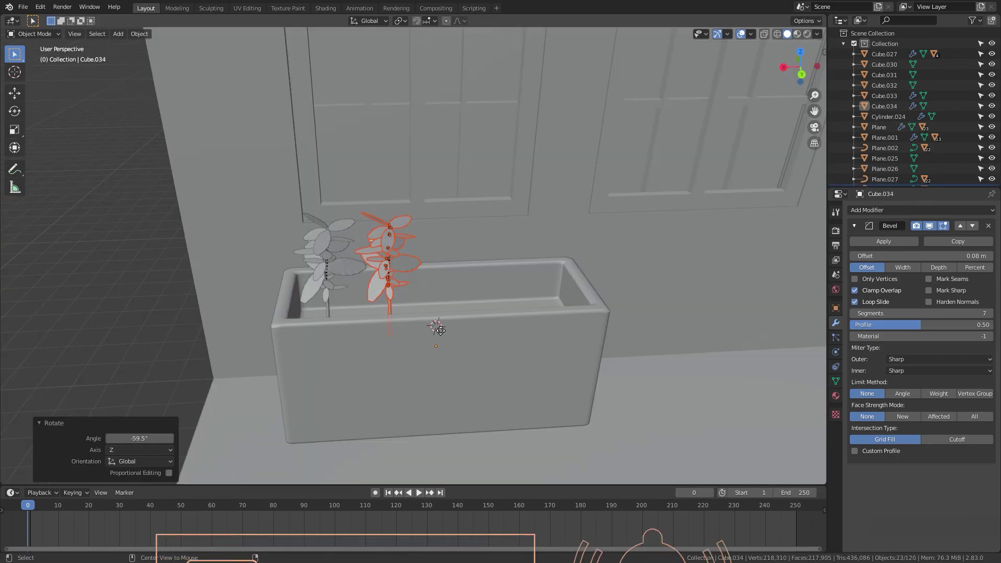
left_click(545, 342)
key("s")
left_click(526, 344)
key("g")
key("x")
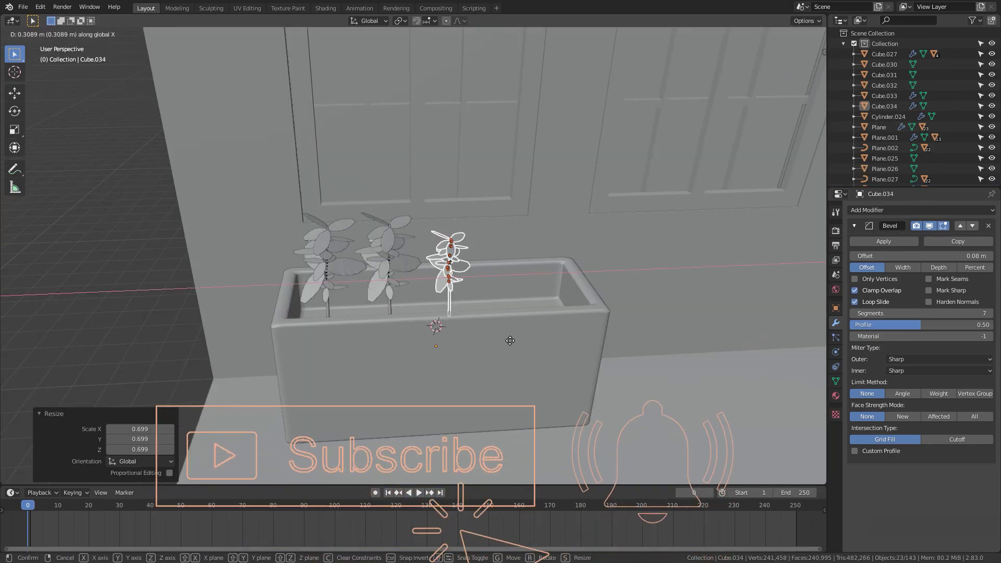
left_click(509, 341)
Rotate the smaller plant about Y and Z, and duplicate it about -1.28 m along X with a different rotation.
key("r")
key("r")
key("y")
key("r")
key("z")
scroll(503, 347, "up", 2)
key("shift+d")
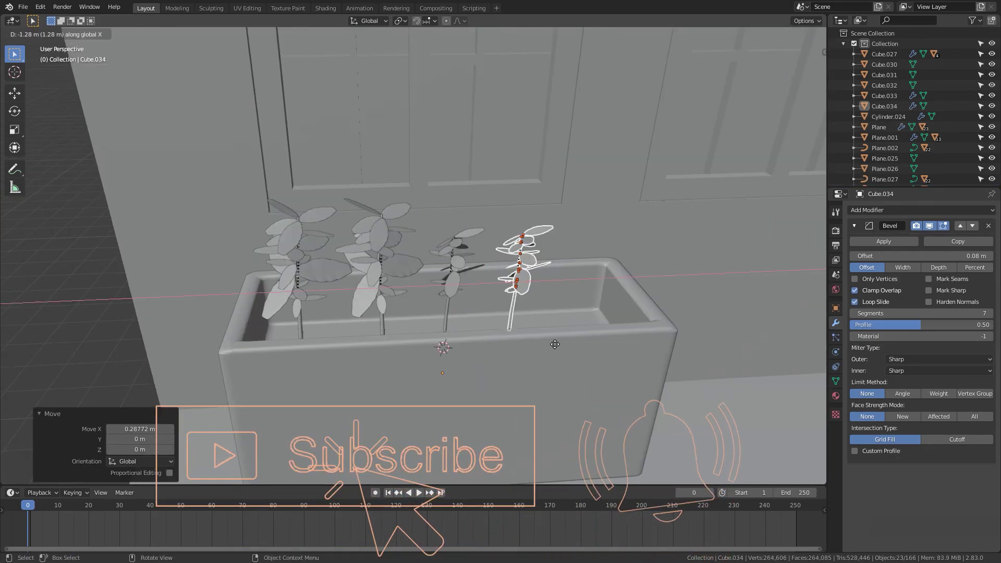
key("r")
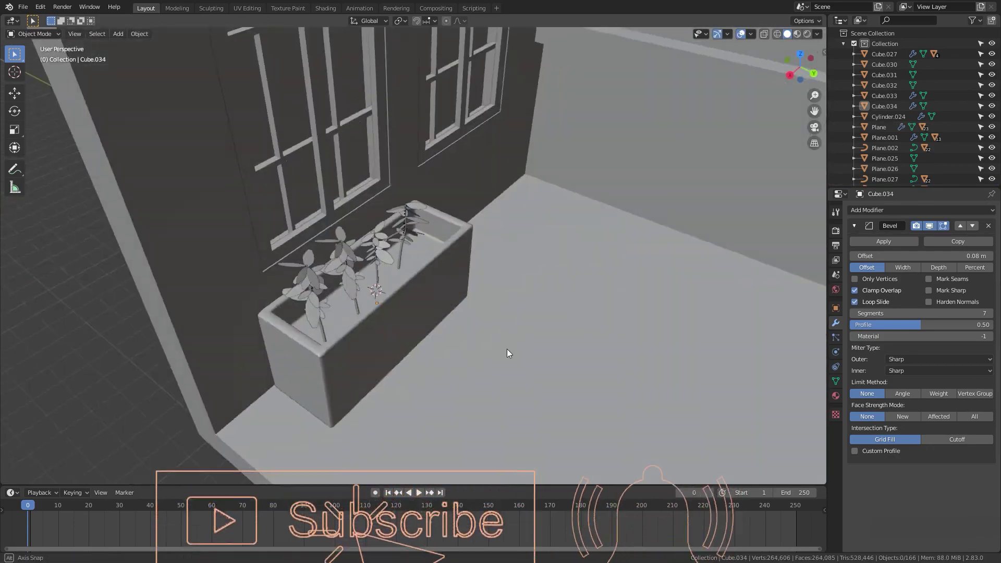
Select the round table's tablecloth, save the file and open the snapping options for the selection.
scroll(613, 373, "down", 3)
scroll(612, 368, "up", 3)
middle_click_drag(612, 368, 547, 354)
scroll(539, 371, "down", 3)
left_click(327, 363)
key("grave")
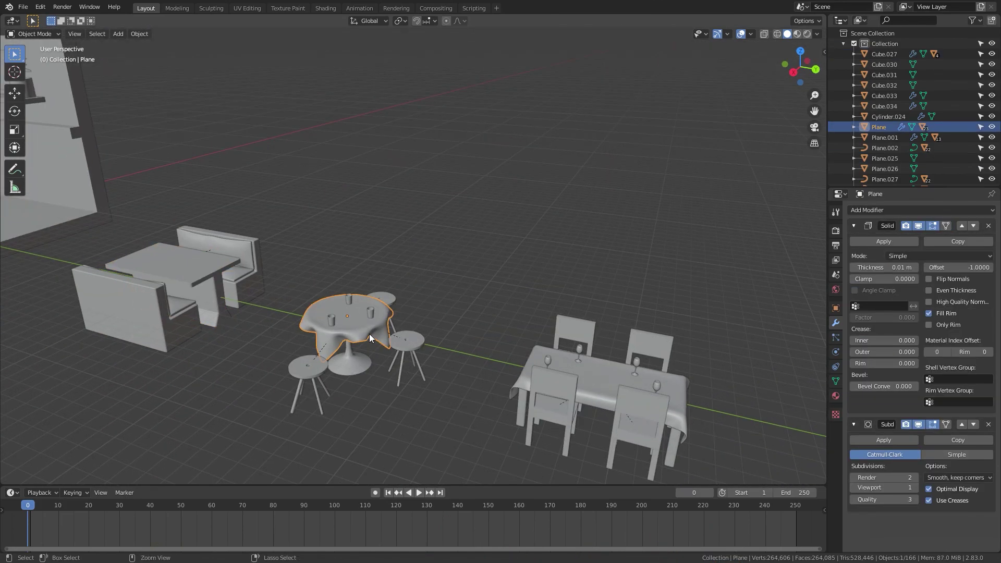
key("grave")
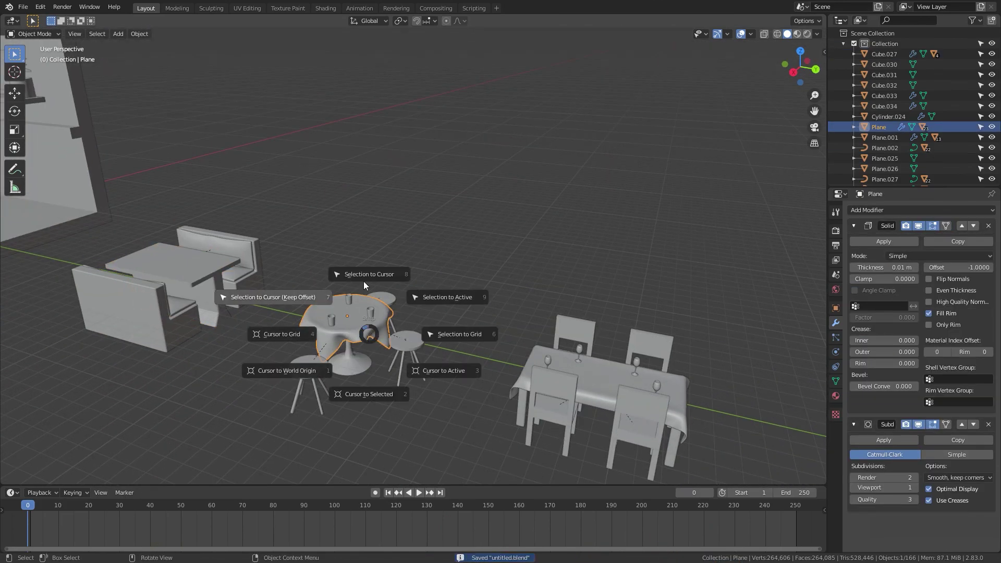